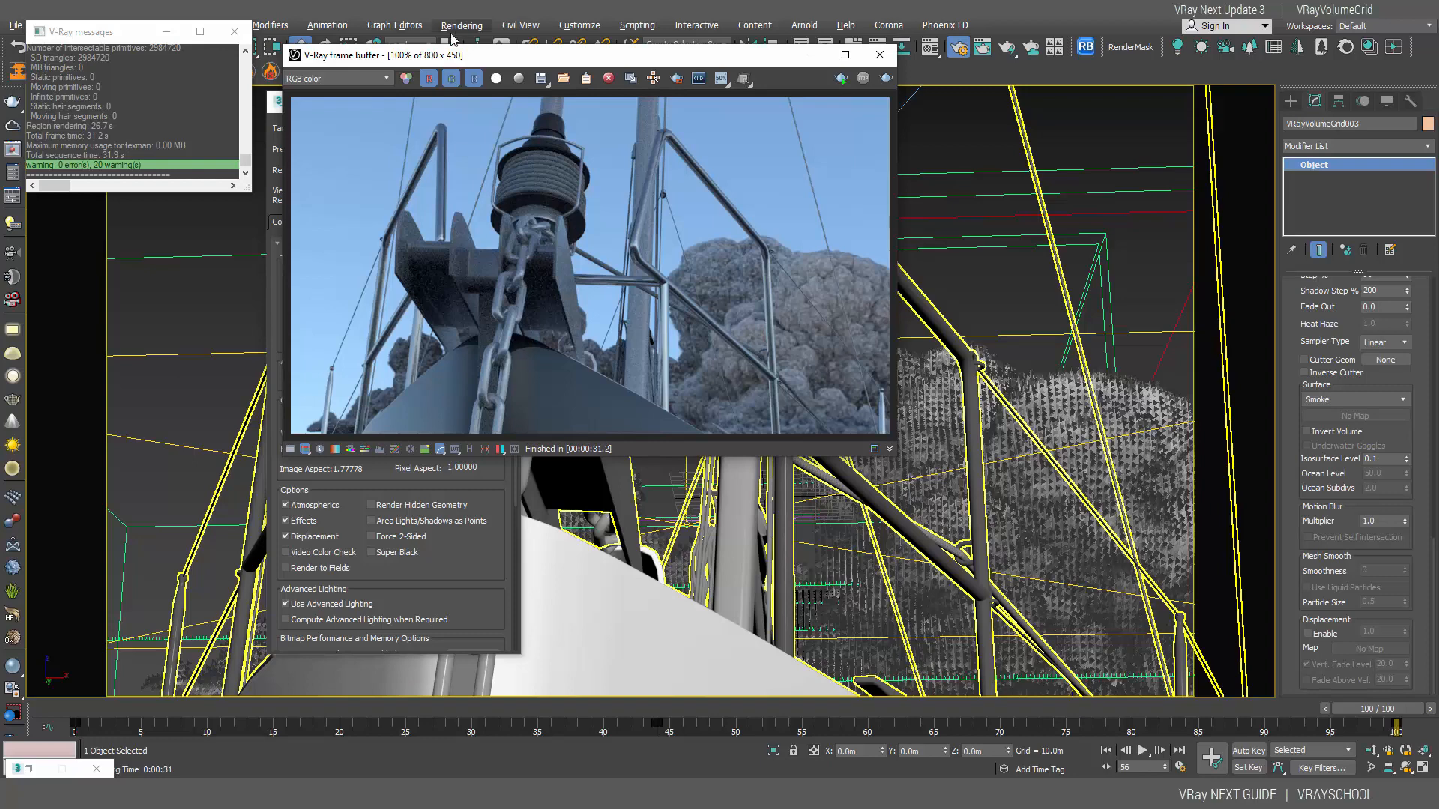
Return the animation to frame 0, close the render setup, and scrub to frame 47 to examine the camera movement.
{"action": "left_click_drag", "start_coordinate": [495, 55], "coordinate": [503, 67]}
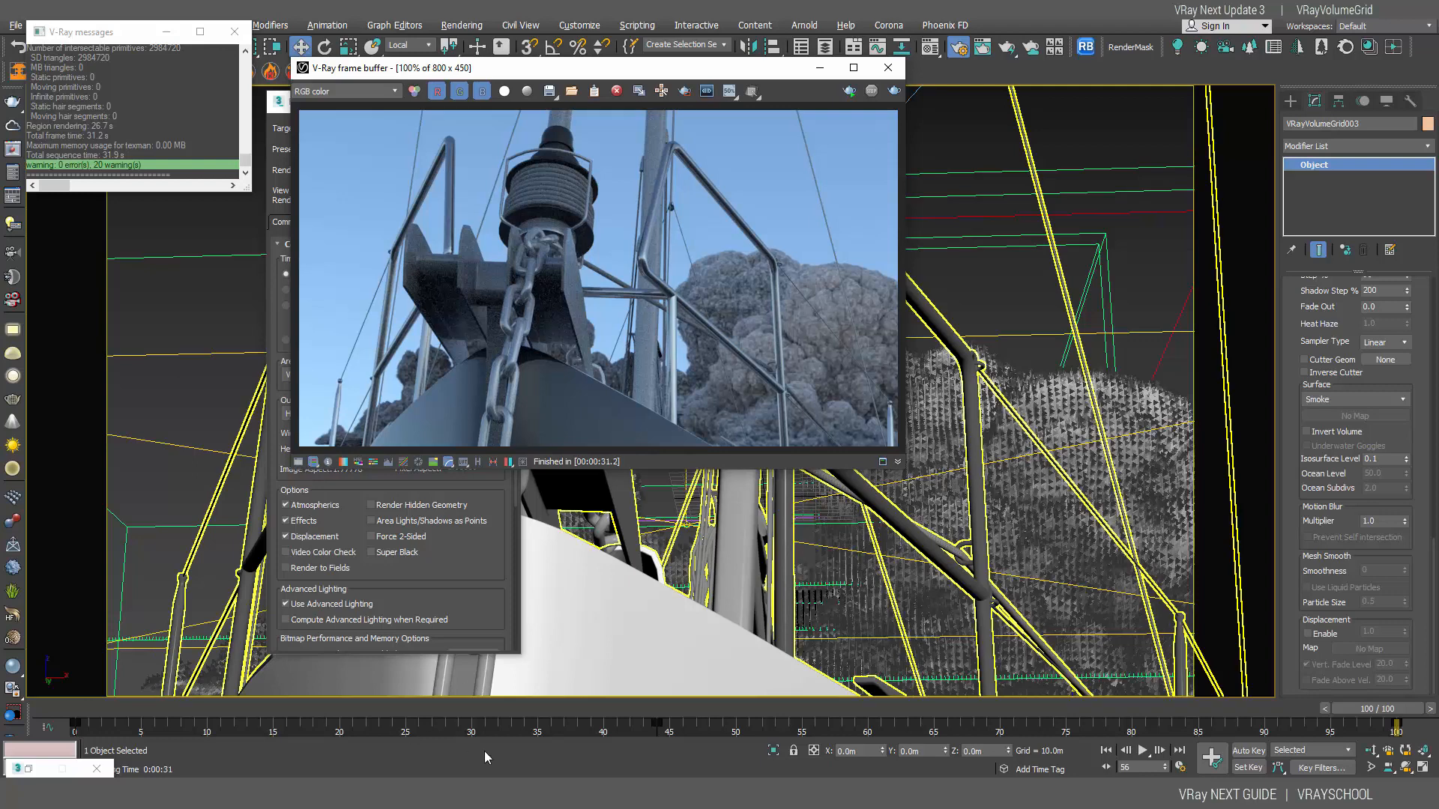
{"action": "left_click", "coordinate": [83, 717]}
{"action": "left_click_drag", "start_coordinate": [763, 71], "coordinate": [209, 93]}
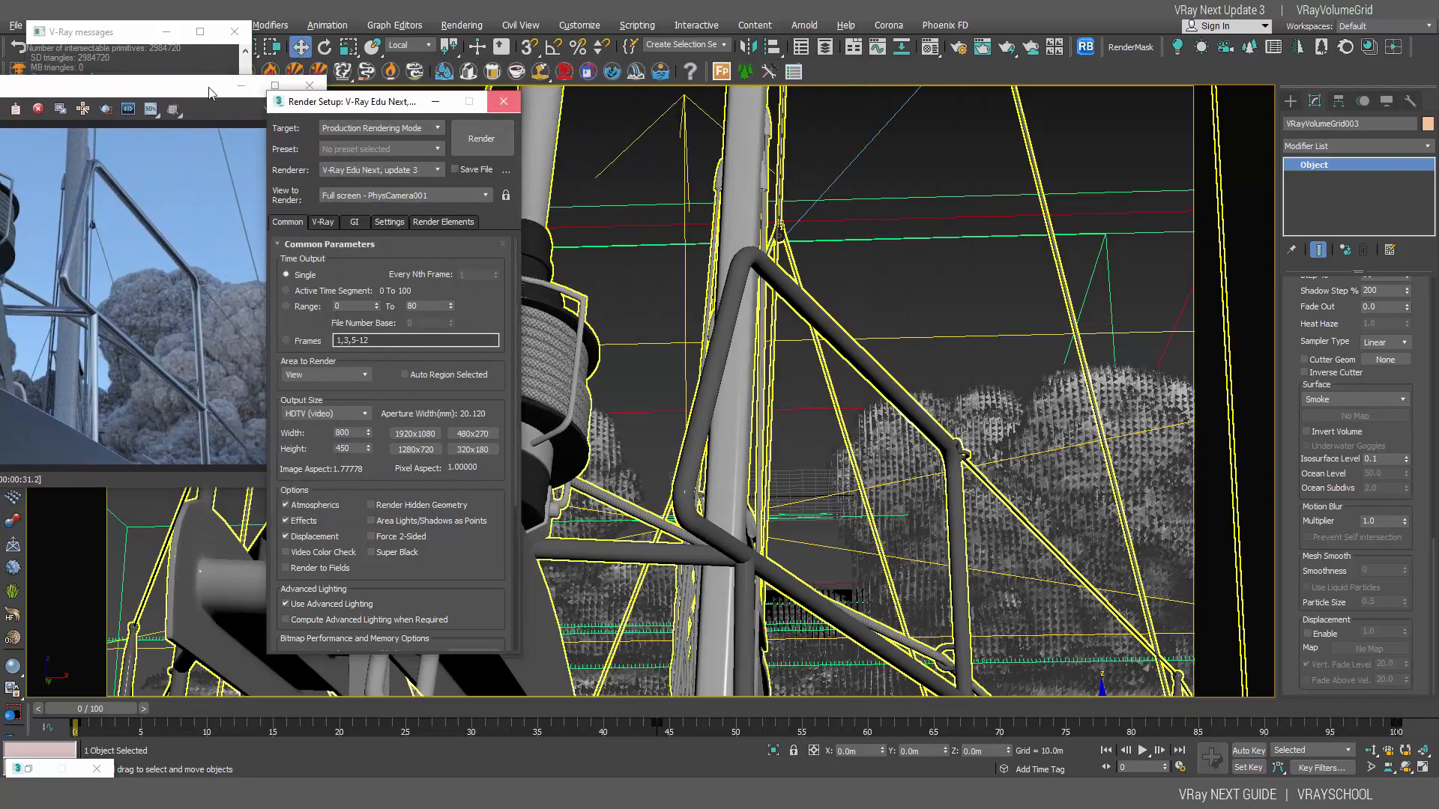
{"action": "left_click", "coordinate": [502, 101]}
{"action": "left_click_drag", "start_coordinate": [94, 709], "coordinate": [709, 705]}
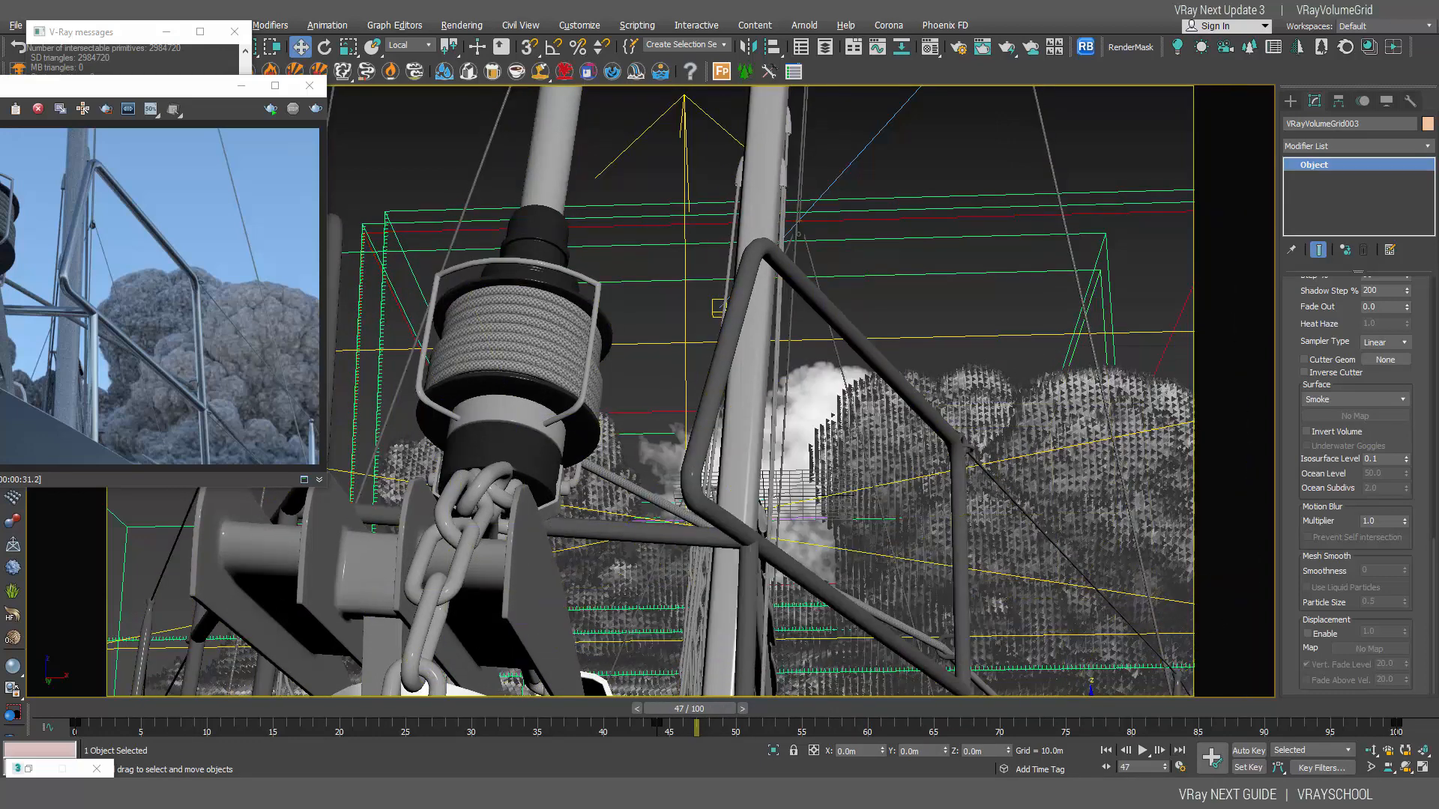
Switch to the video player, play the _scene preview animation full screen, and close it.
{"action": "key", "text": "alt+Tab"}
{"action": "double_click", "coordinate": [223, 137]}
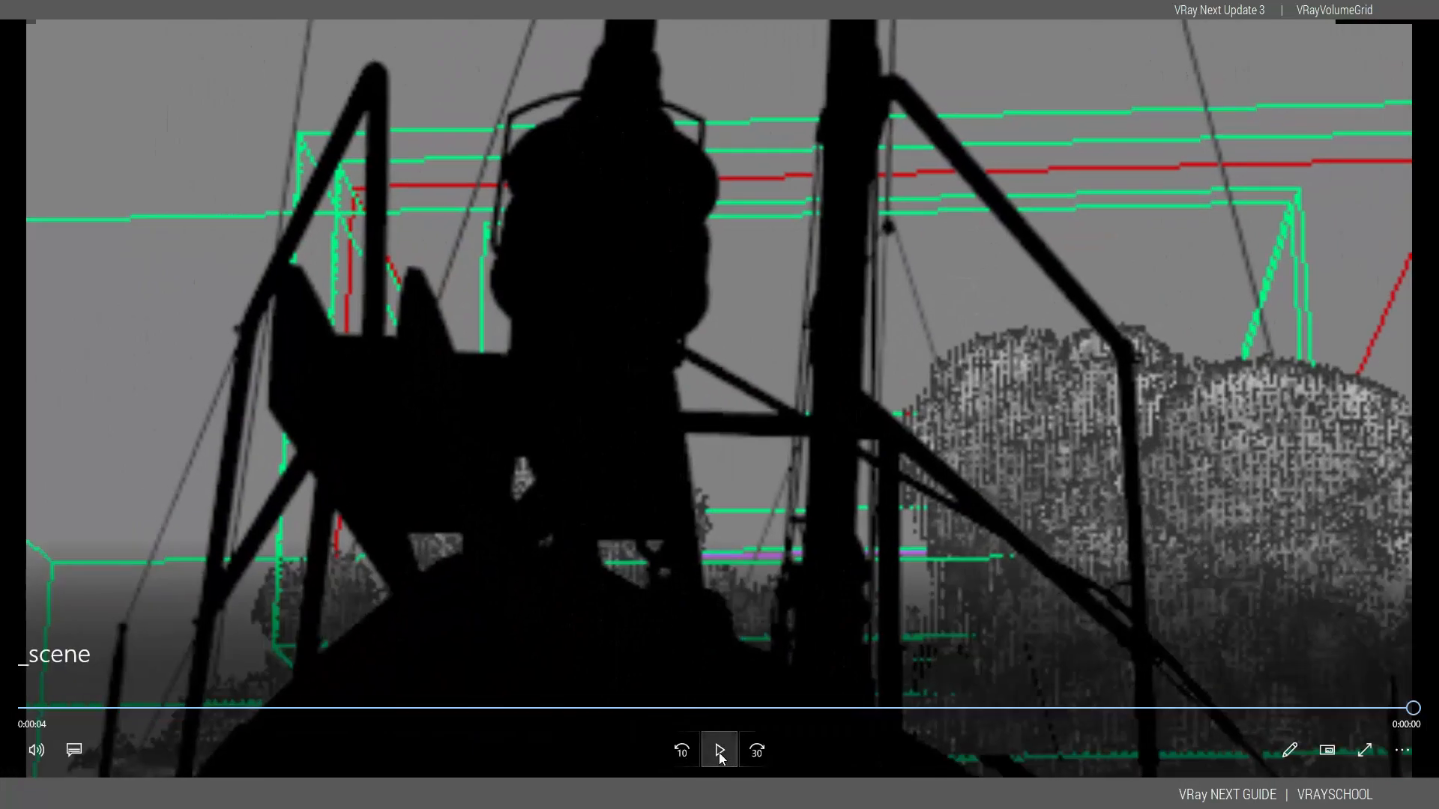
{"action": "left_click", "coordinate": [720, 751]}
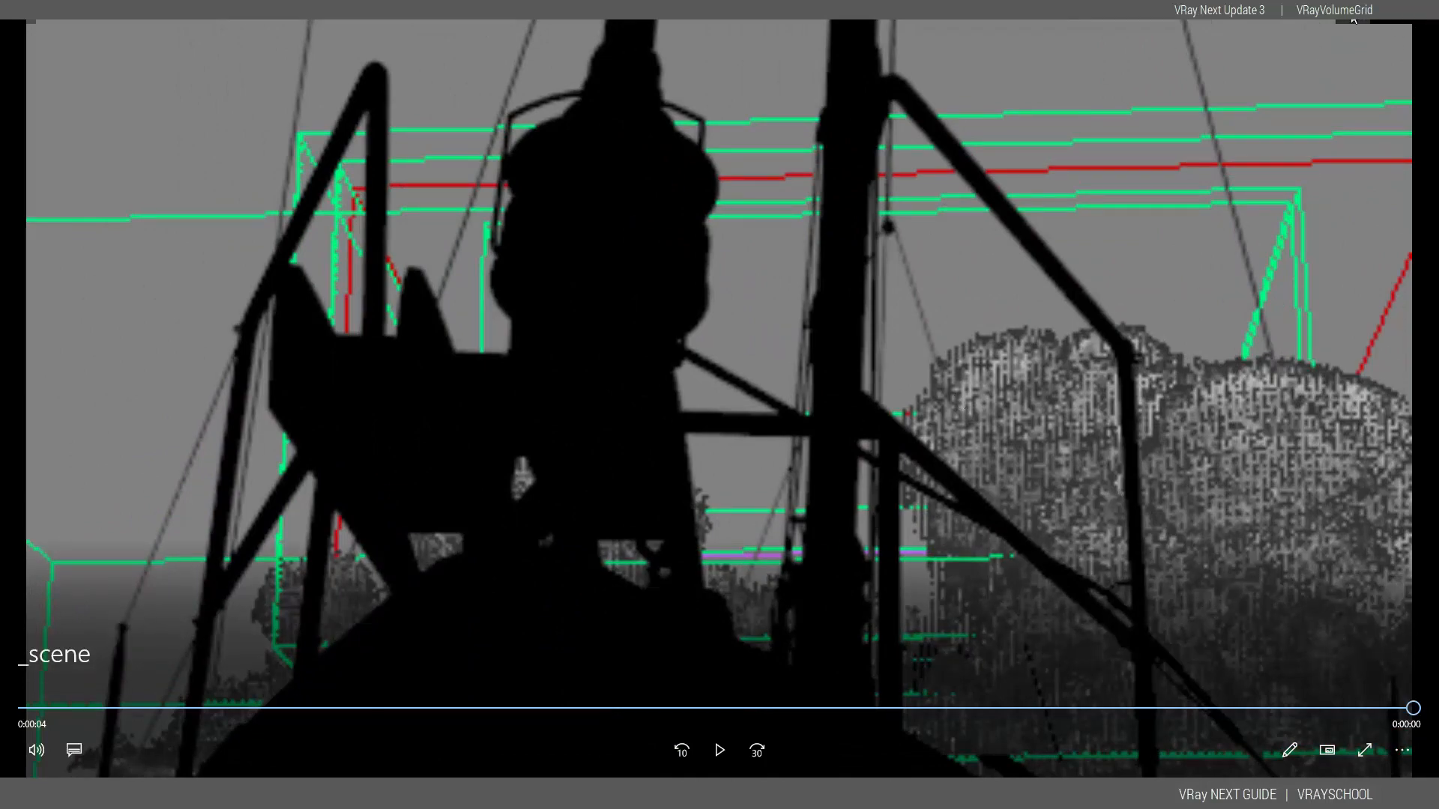
{"action": "left_click", "coordinate": [1354, 21]}
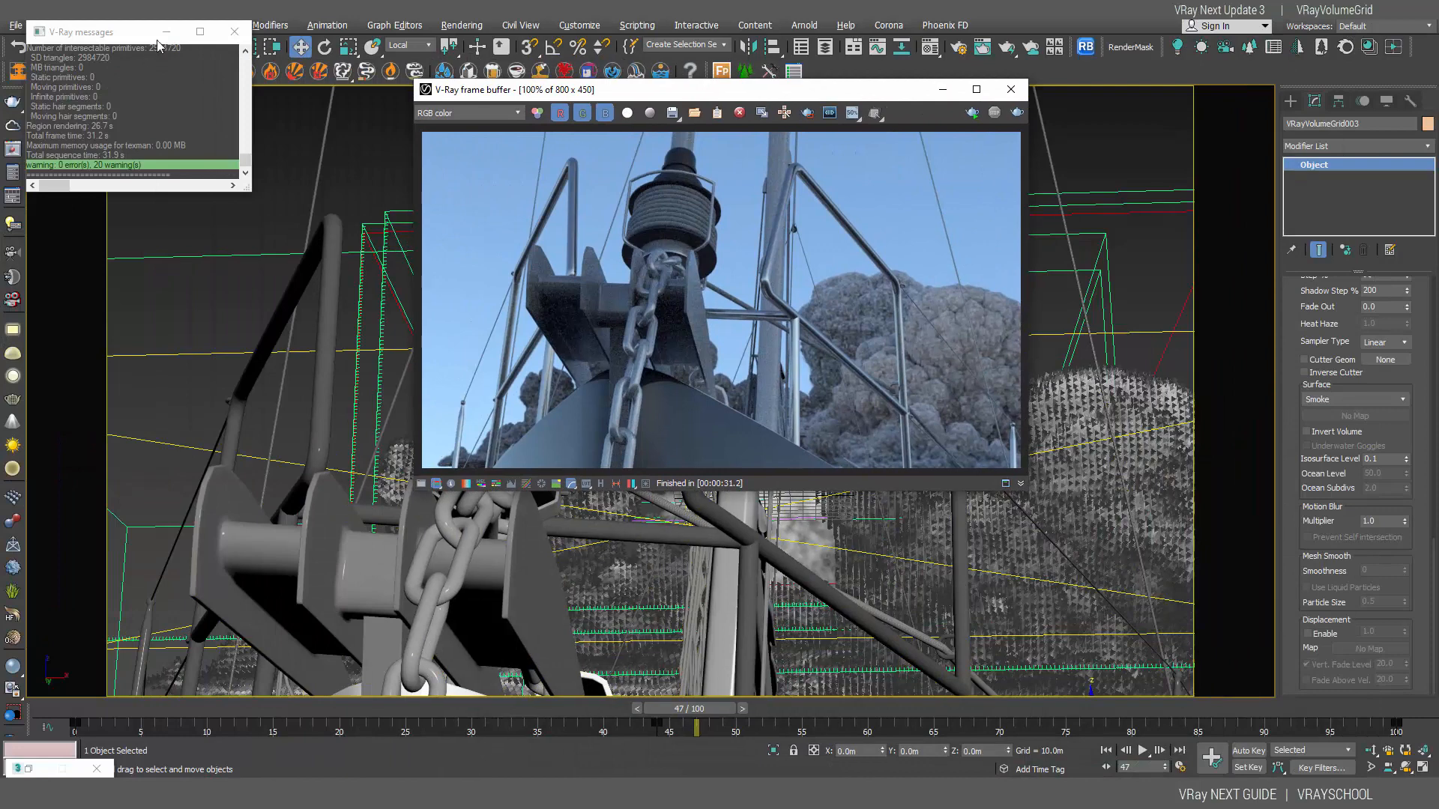
Close the V-Ray messages window and review the preview animation options without creating a preview.
{"action": "left_click", "coordinate": [234, 32]}
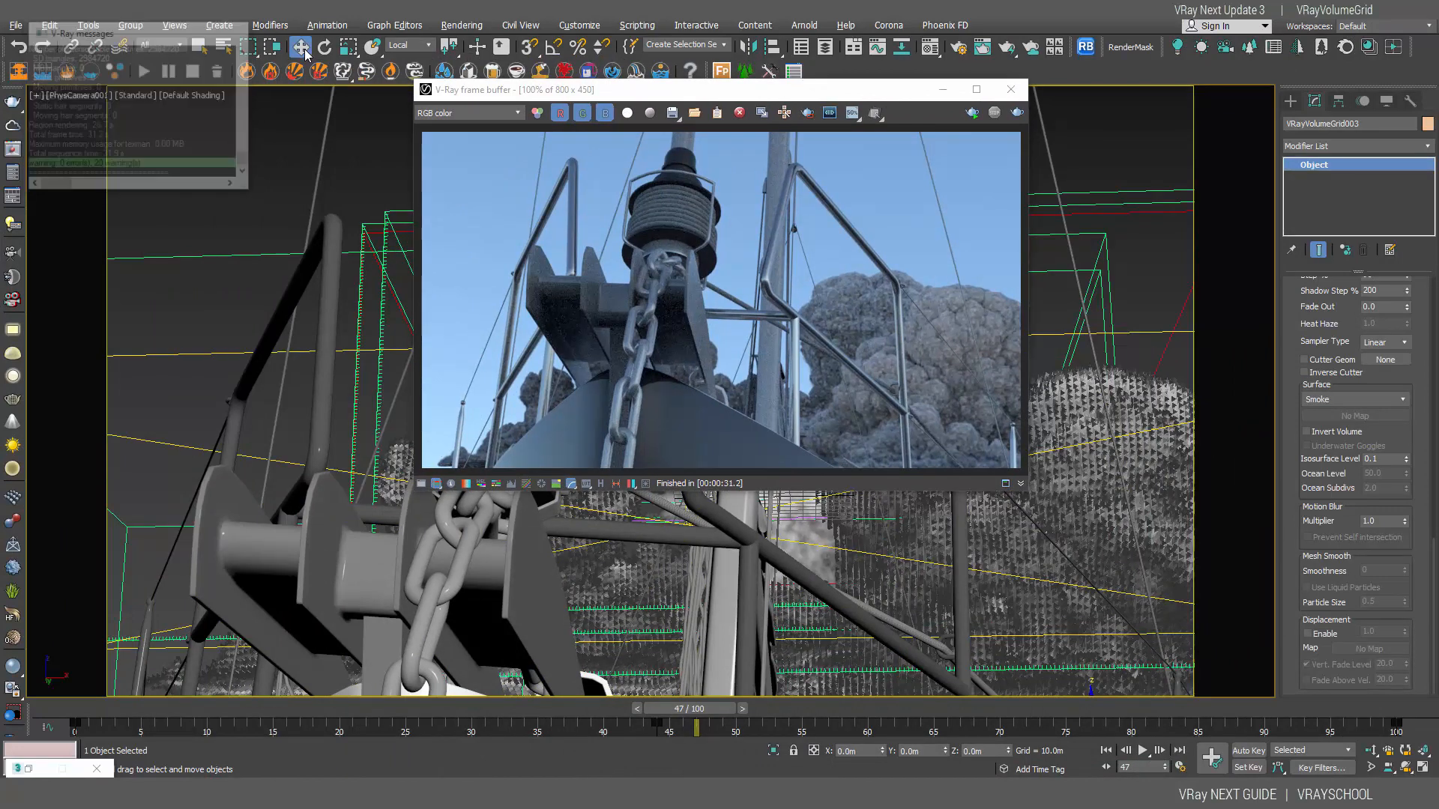
{"action": "left_click", "coordinate": [90, 27]}
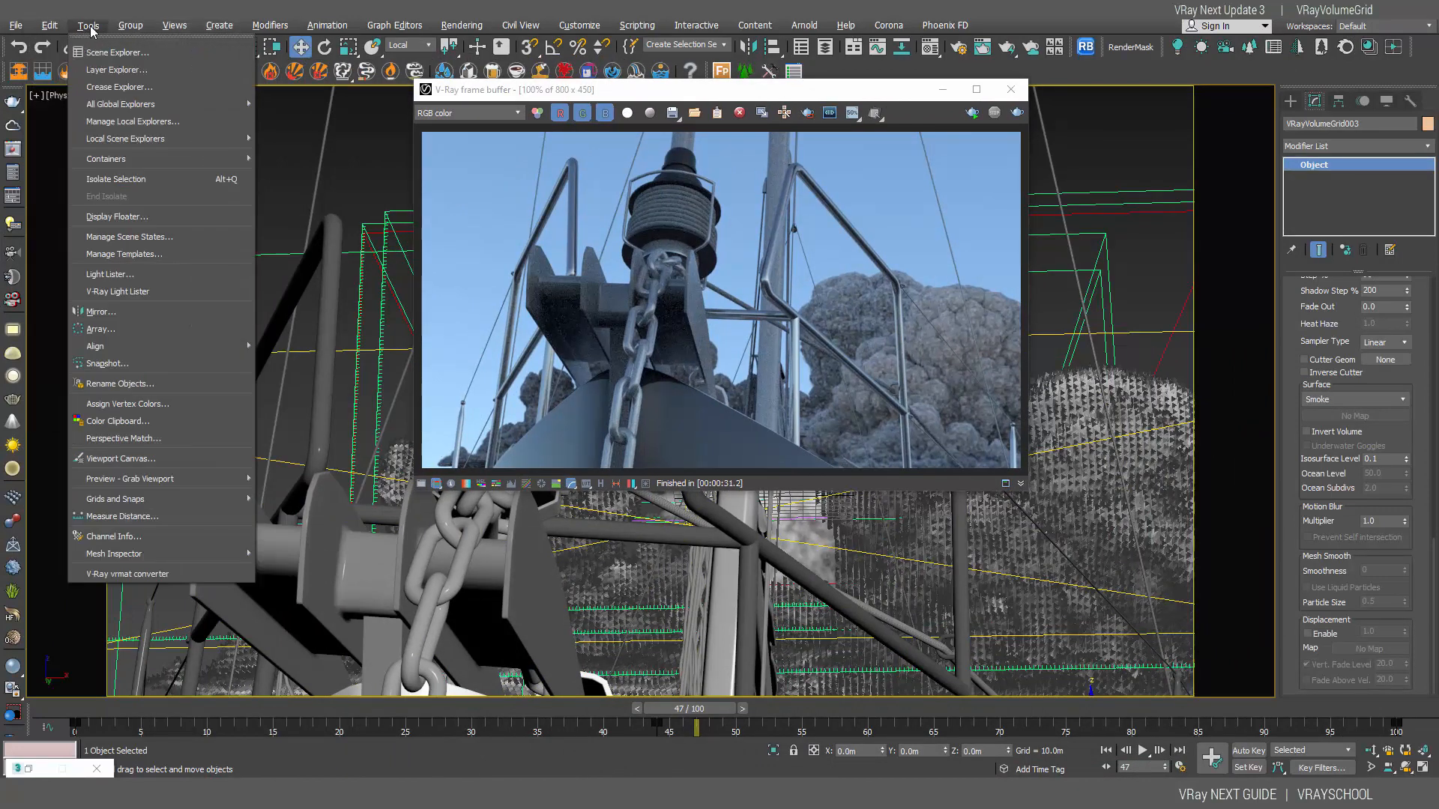
{"action": "mouse_move", "coordinate": [106, 486]}
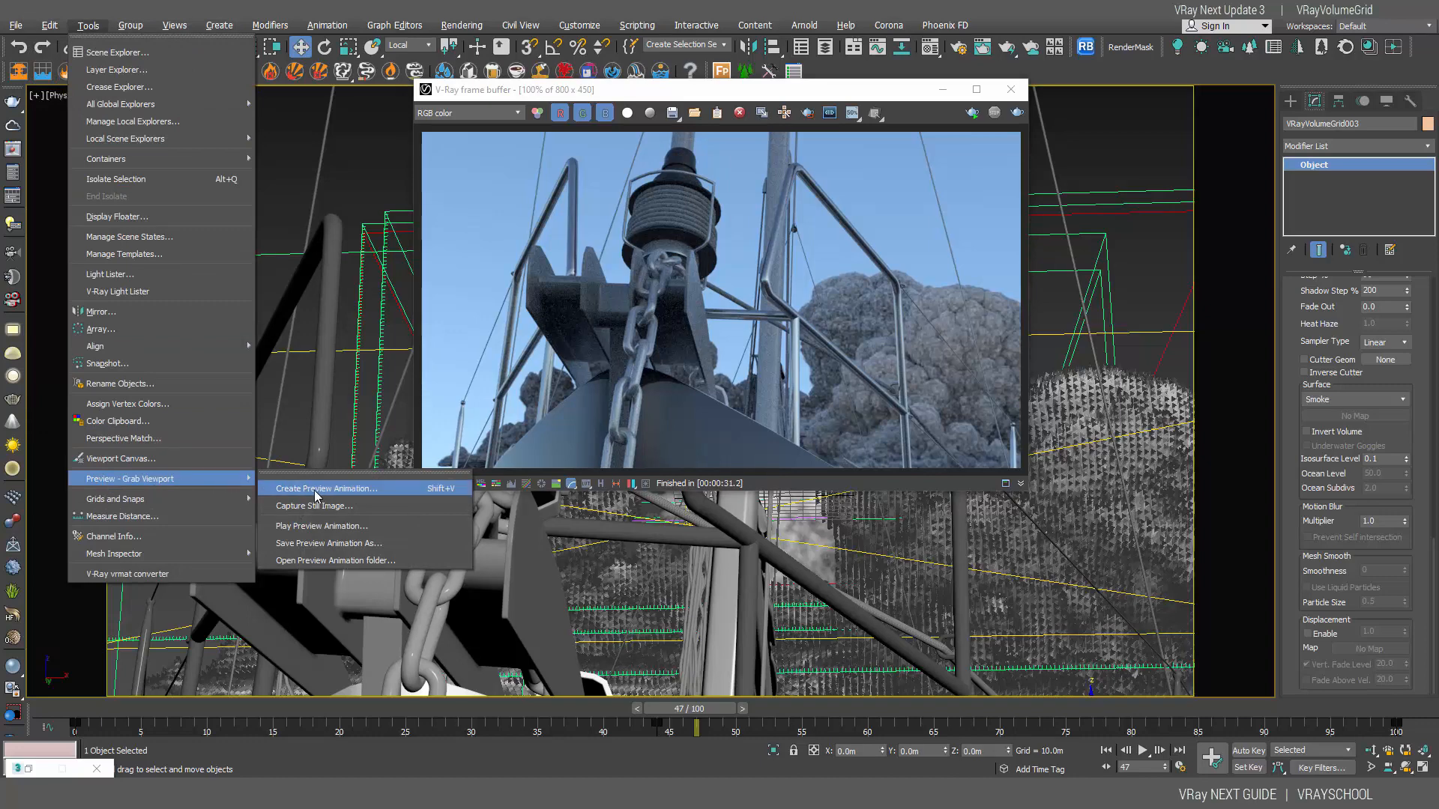
{"action": "left_click", "coordinate": [346, 491]}
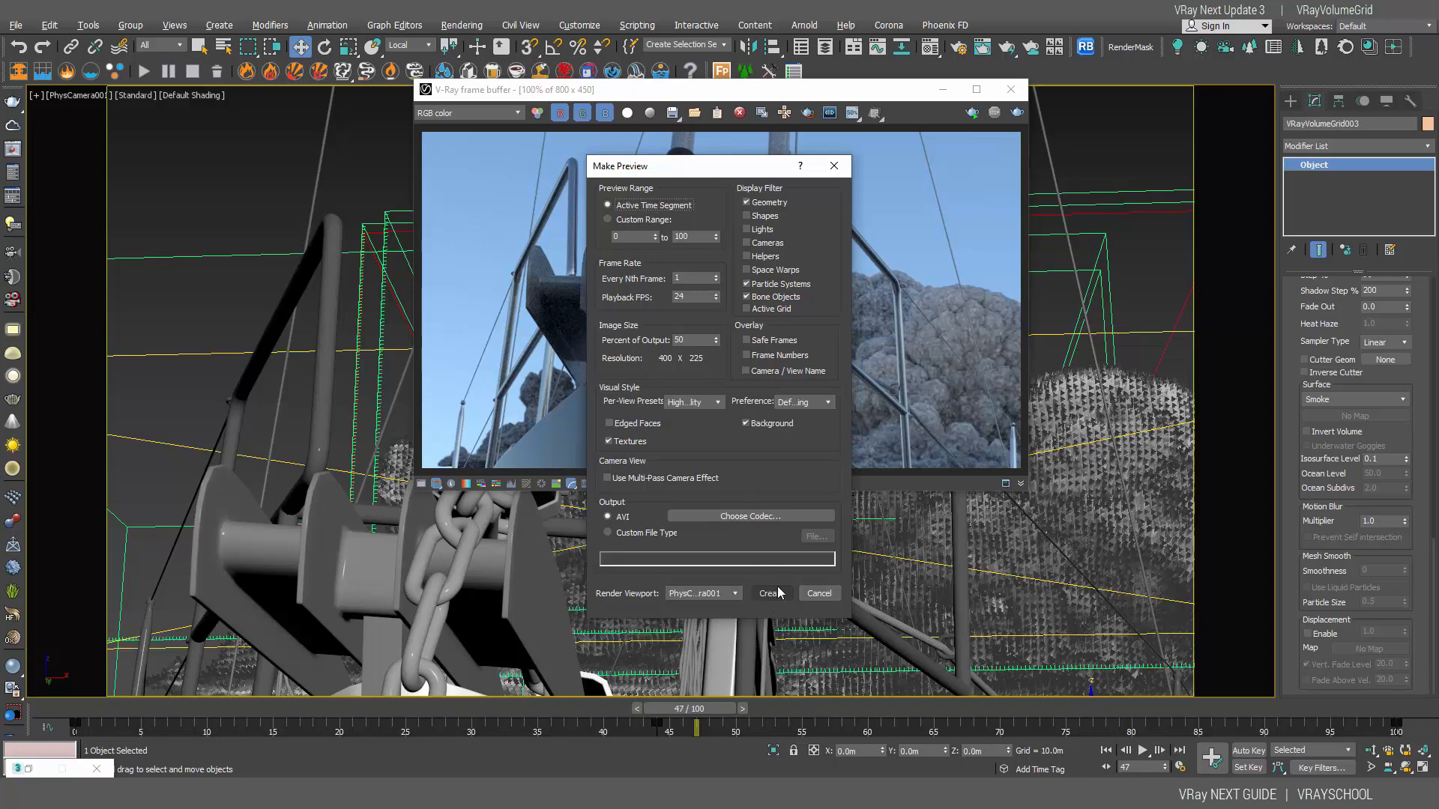
{"action": "left_click", "coordinate": [835, 166]}
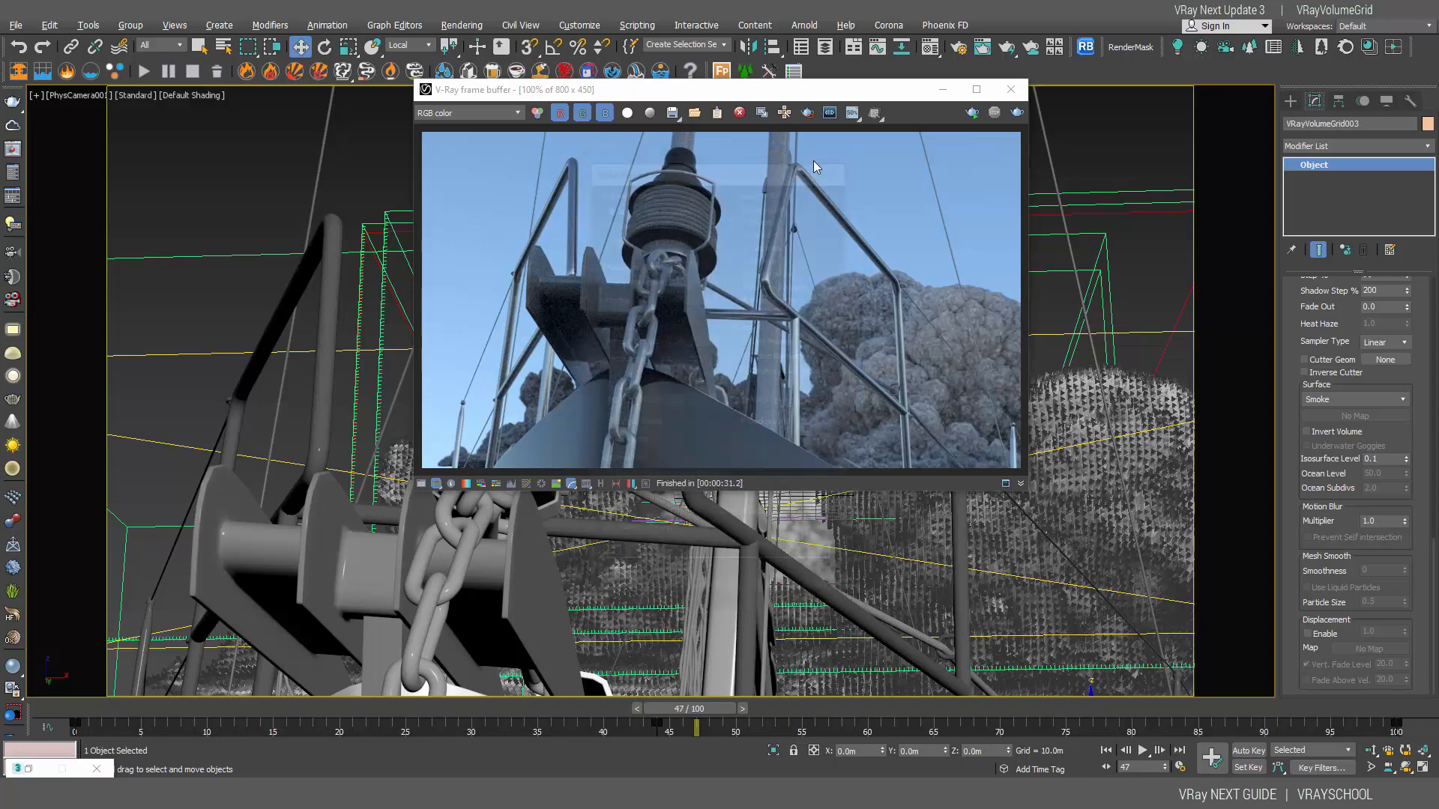
Start a V-Ray Next production render of frame 0 in the frame buffer and cancel it after the first passes.
{"action": "left_click_drag", "start_coordinate": [841, 98], "coordinate": [881, 140]}
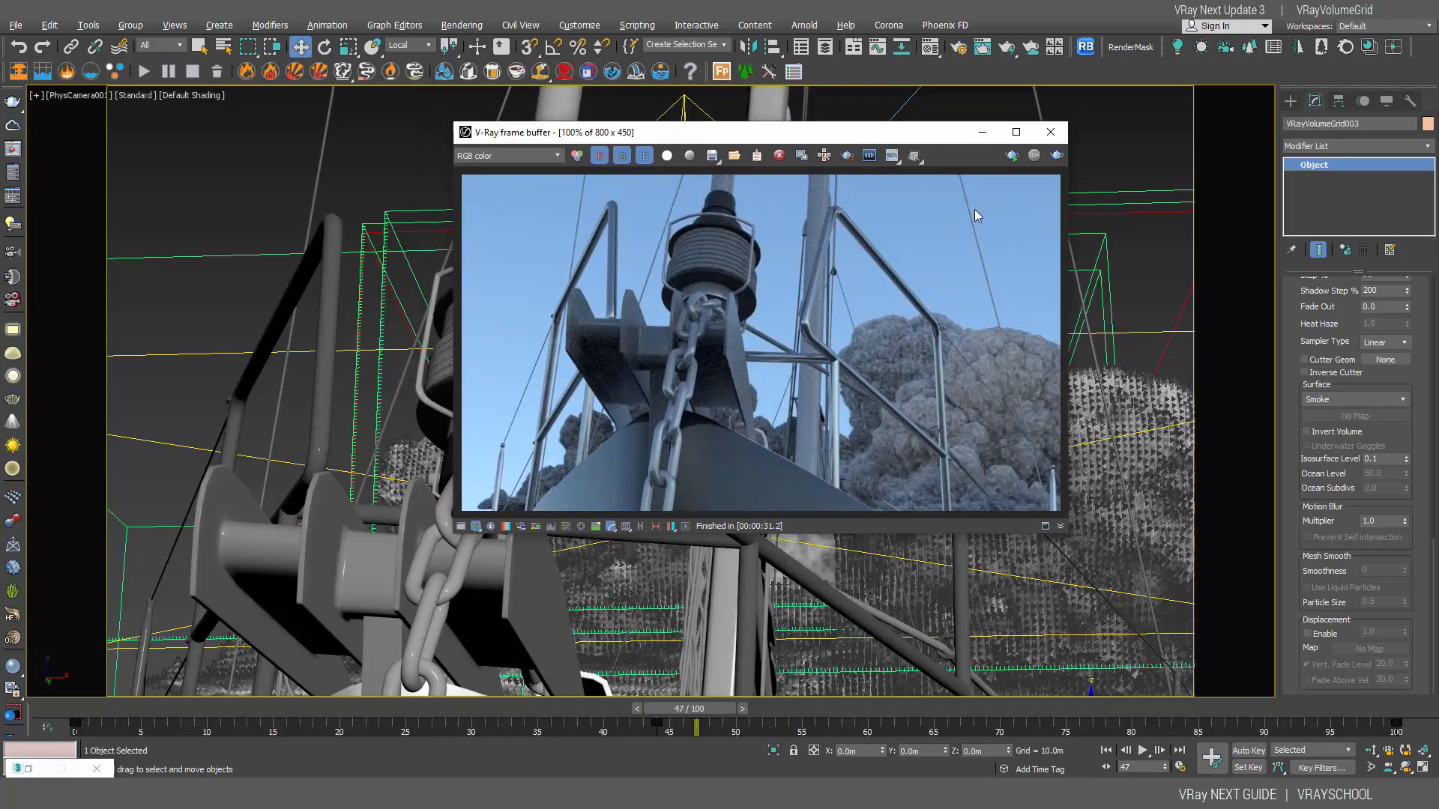
{"action": "left_click", "coordinate": [75, 709]}
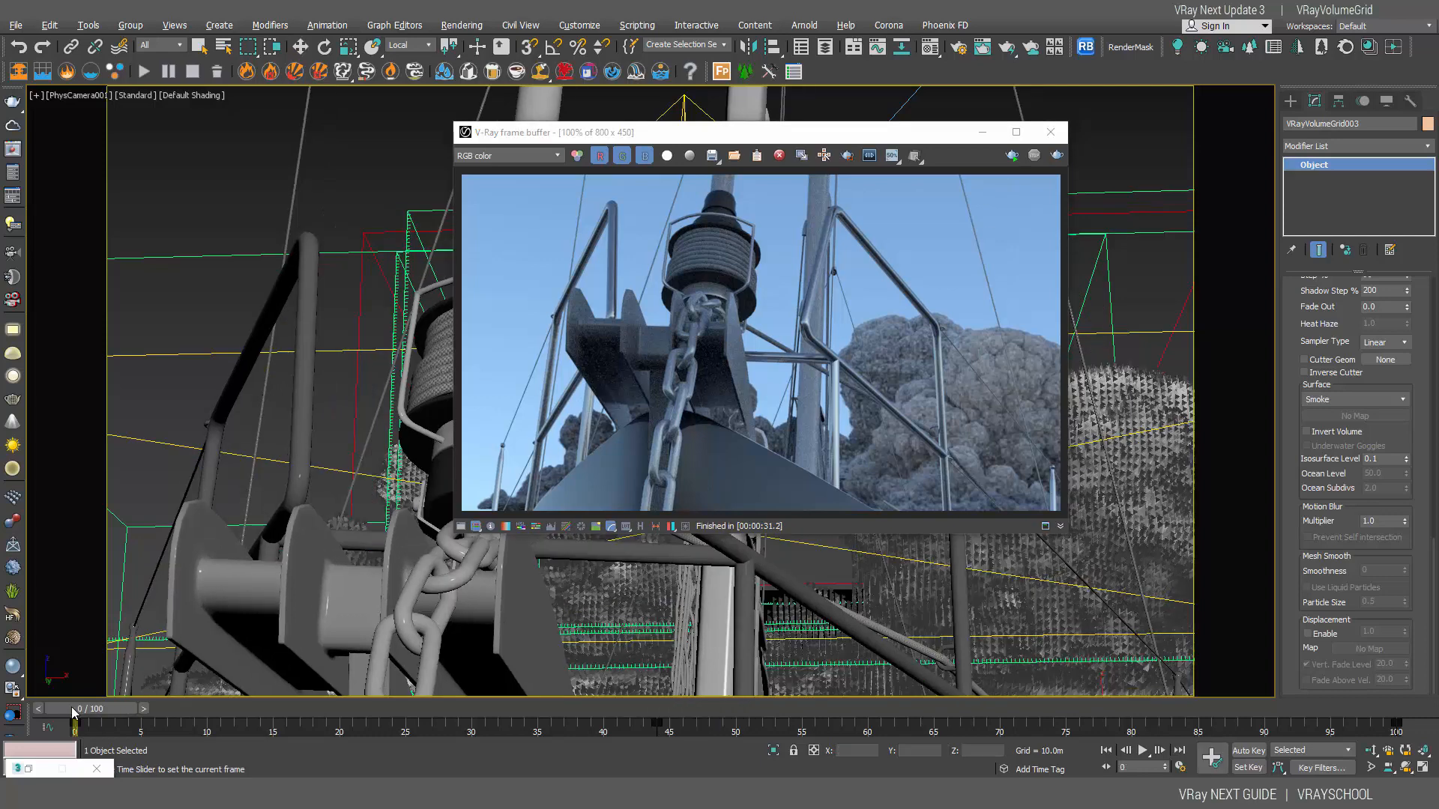
{"action": "left_click", "coordinate": [1057, 155]}
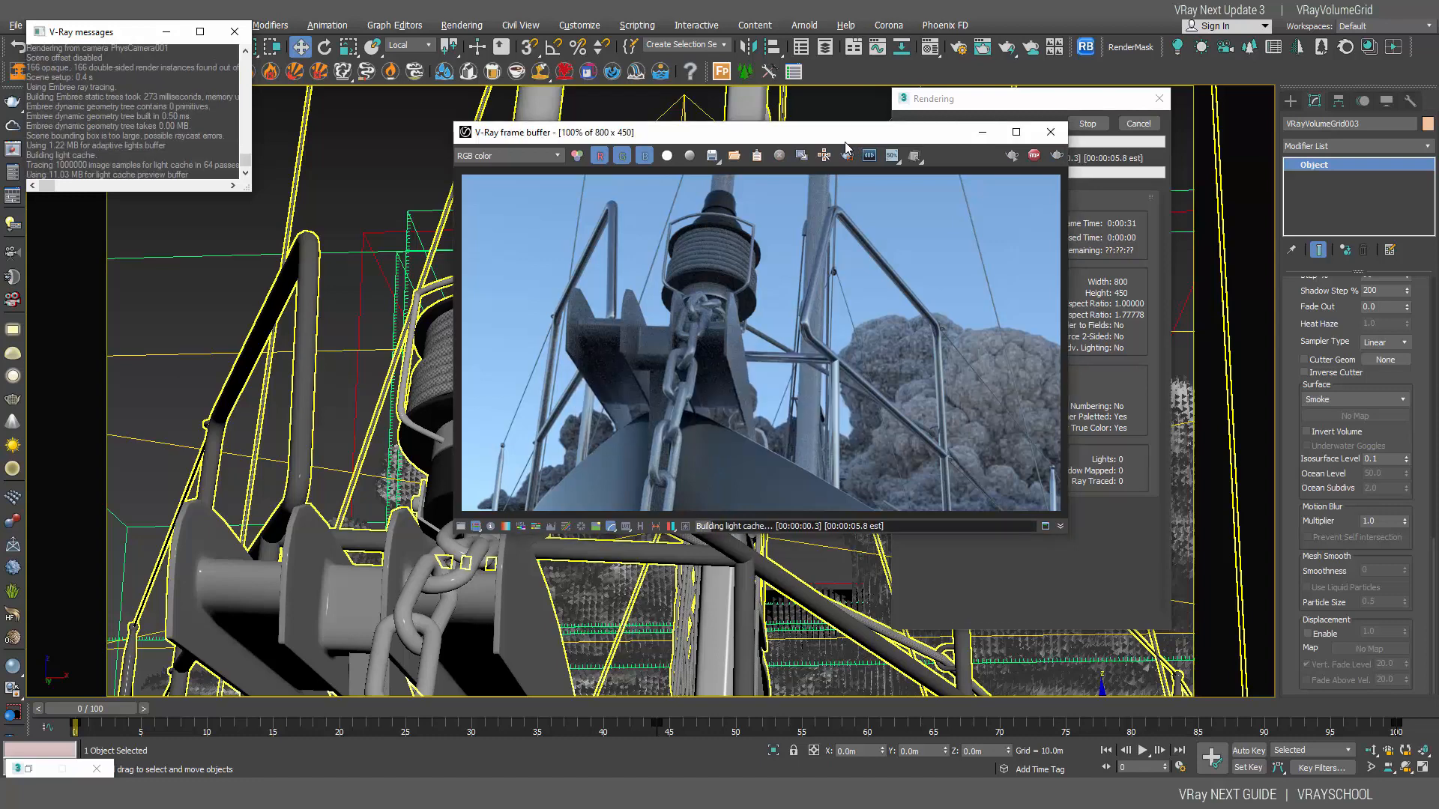
{"action": "left_click_drag", "start_coordinate": [844, 142], "coordinate": [749, 93]}
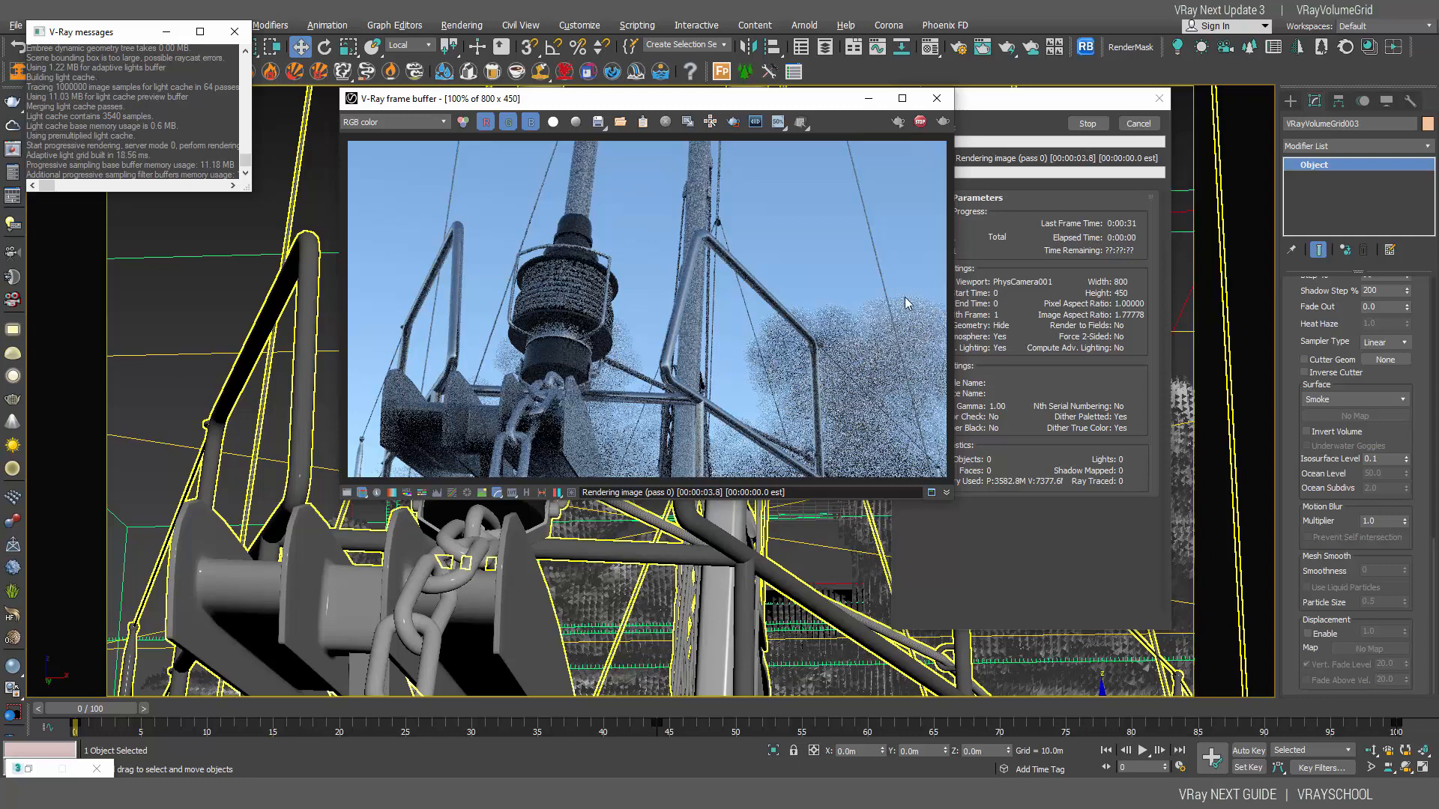
{"action": "left_click_drag", "start_coordinate": [762, 99], "coordinate": [728, 100]}
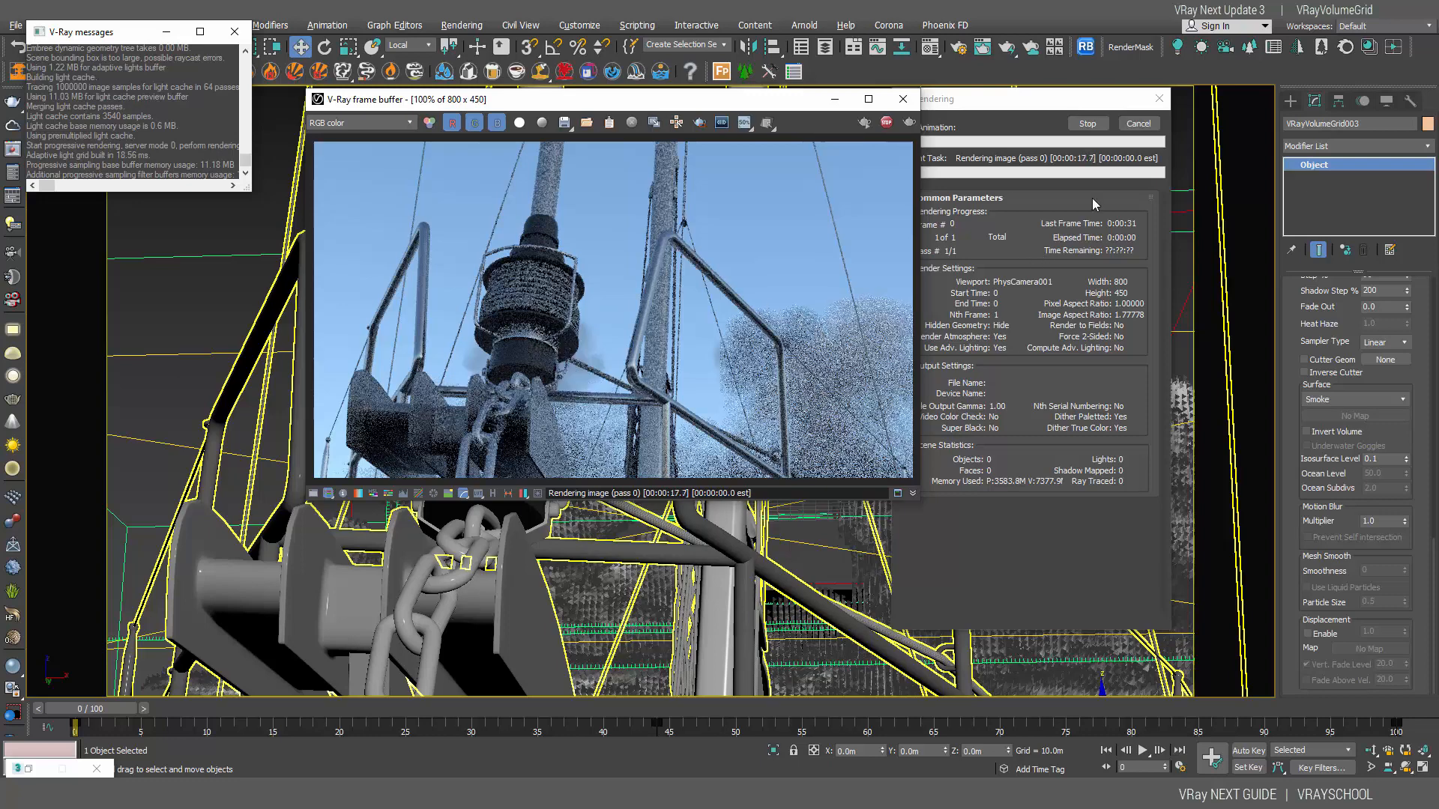
{"action": "left_click", "coordinate": [1139, 124]}
{"action": "left_click", "coordinate": [1139, 124]}
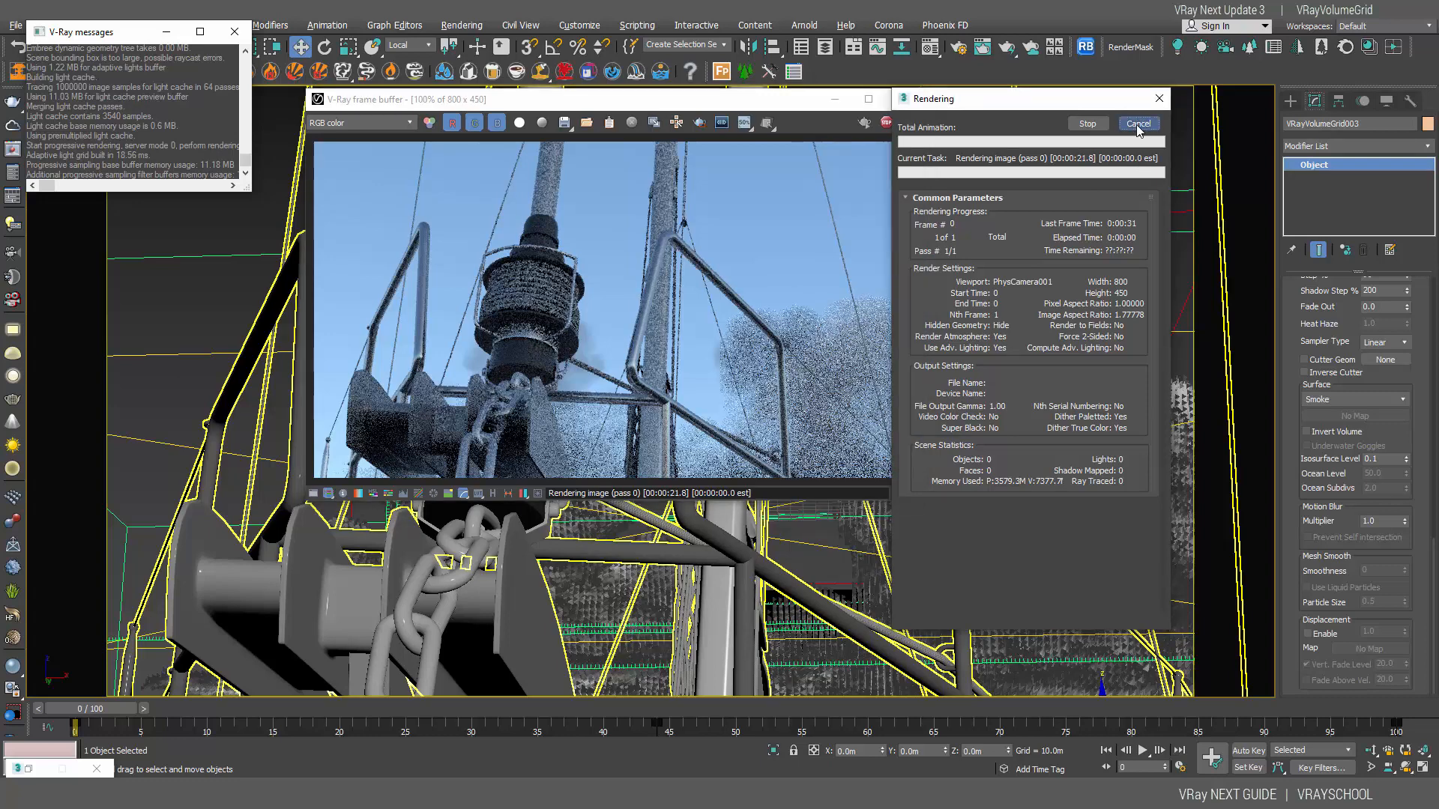
Switch the production renderer to V-Ray GPU Next, update 3, and render frame 0 through the physical camera.
{"action": "left_click_drag", "start_coordinate": [776, 110], "coordinate": [770, 162]}
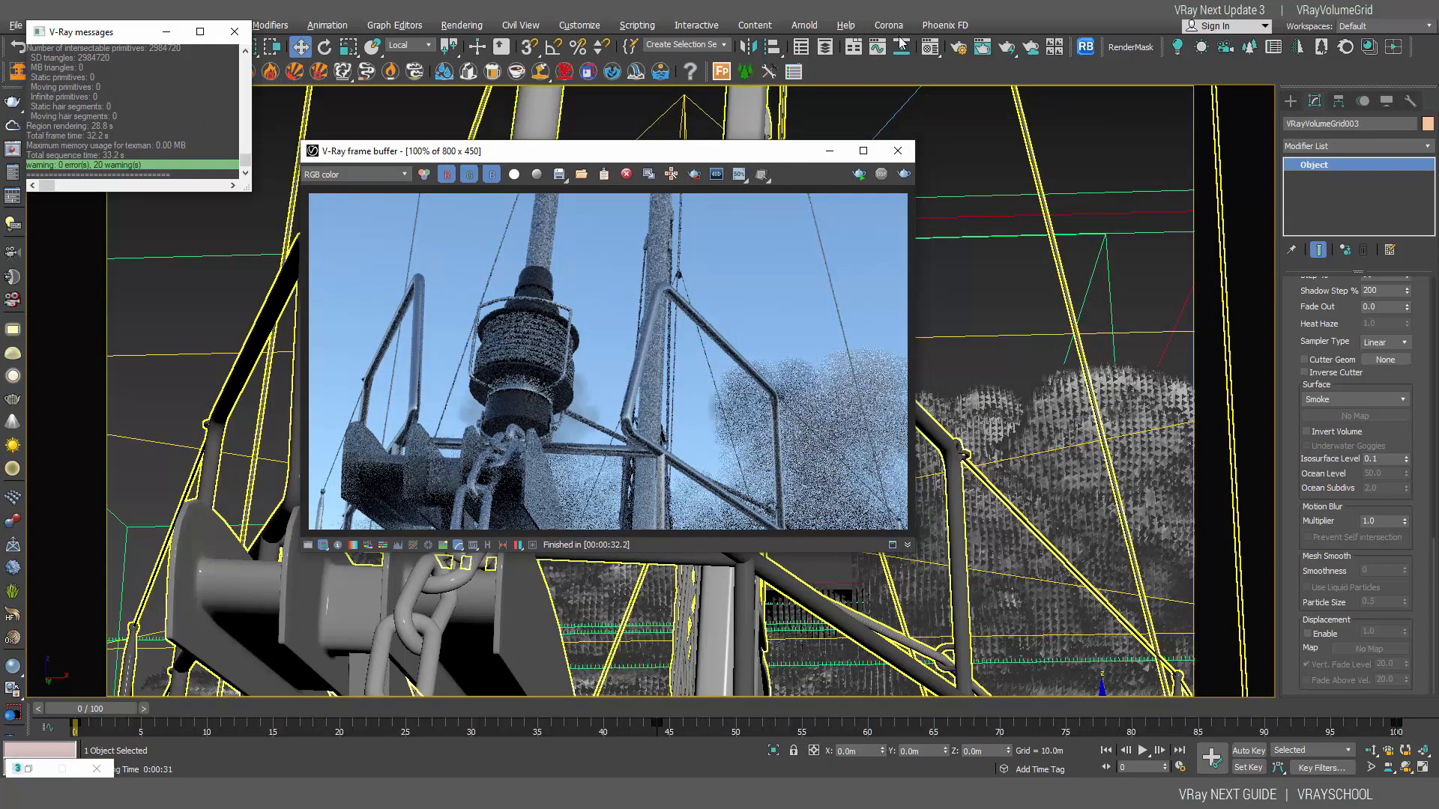
{"action": "left_click", "coordinate": [962, 51]}
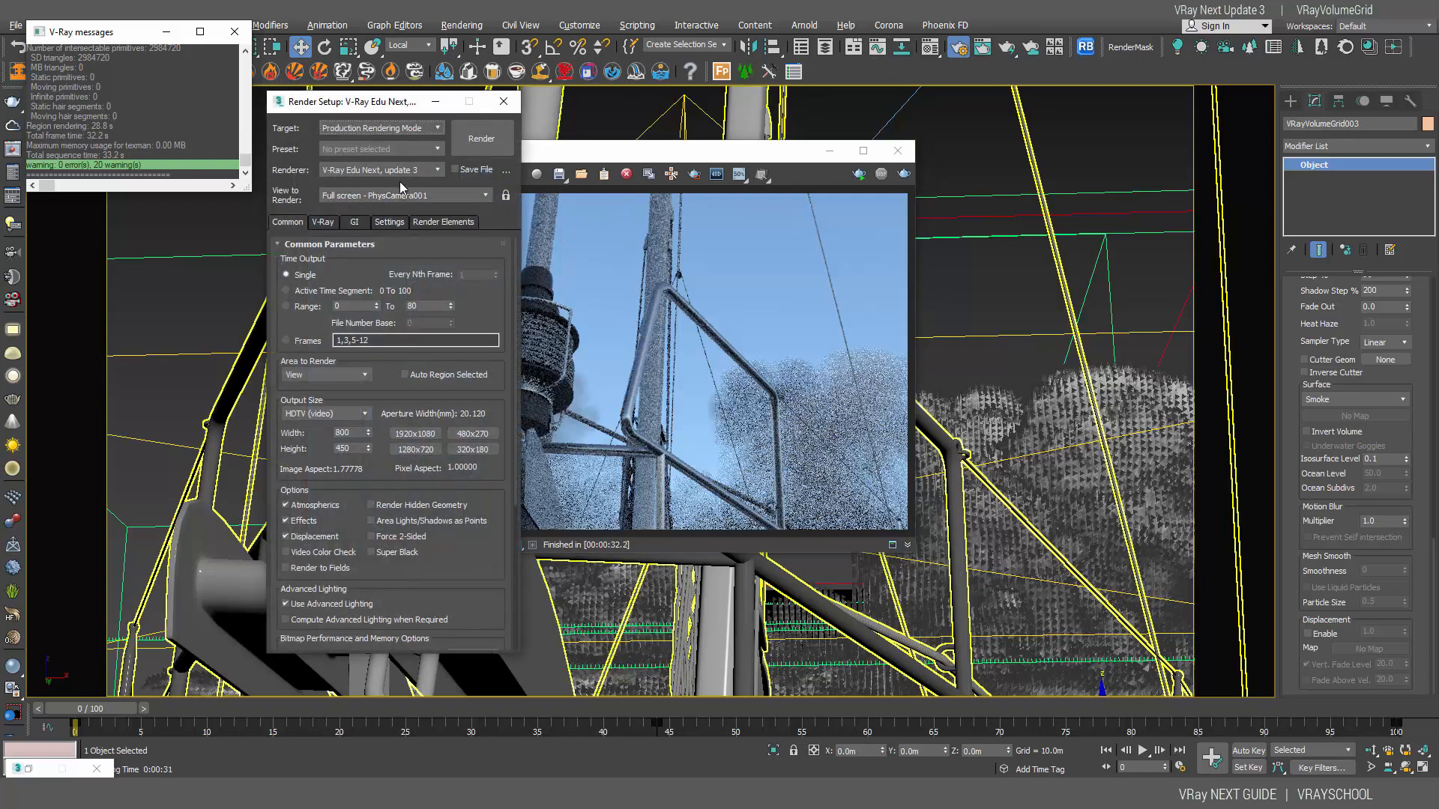
{"action": "left_click", "coordinate": [398, 170]}
{"action": "left_click", "coordinate": [341, 268]}
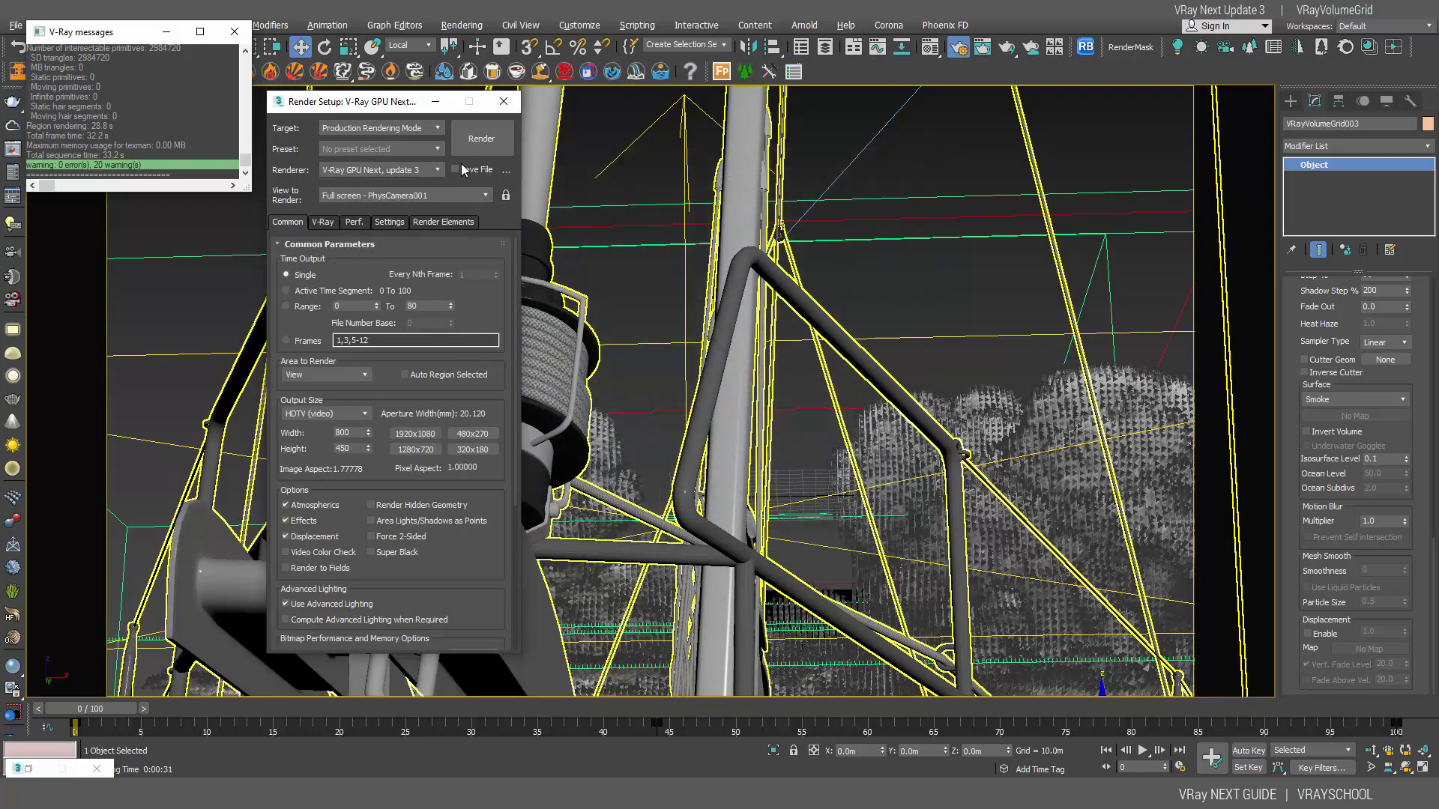
{"action": "left_click", "coordinate": [481, 141]}
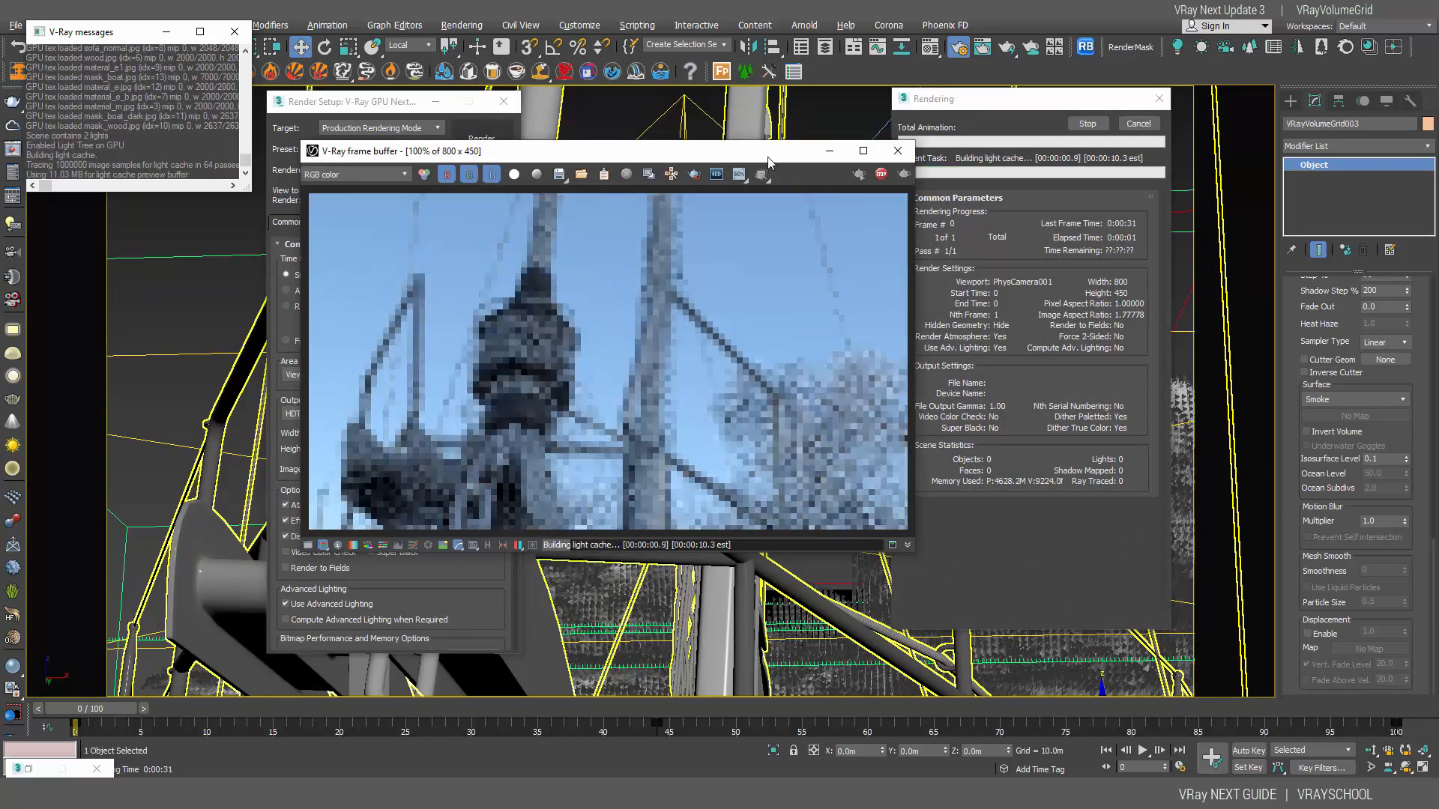
{"action": "left_click_drag", "start_coordinate": [747, 157], "coordinate": [707, 115]}
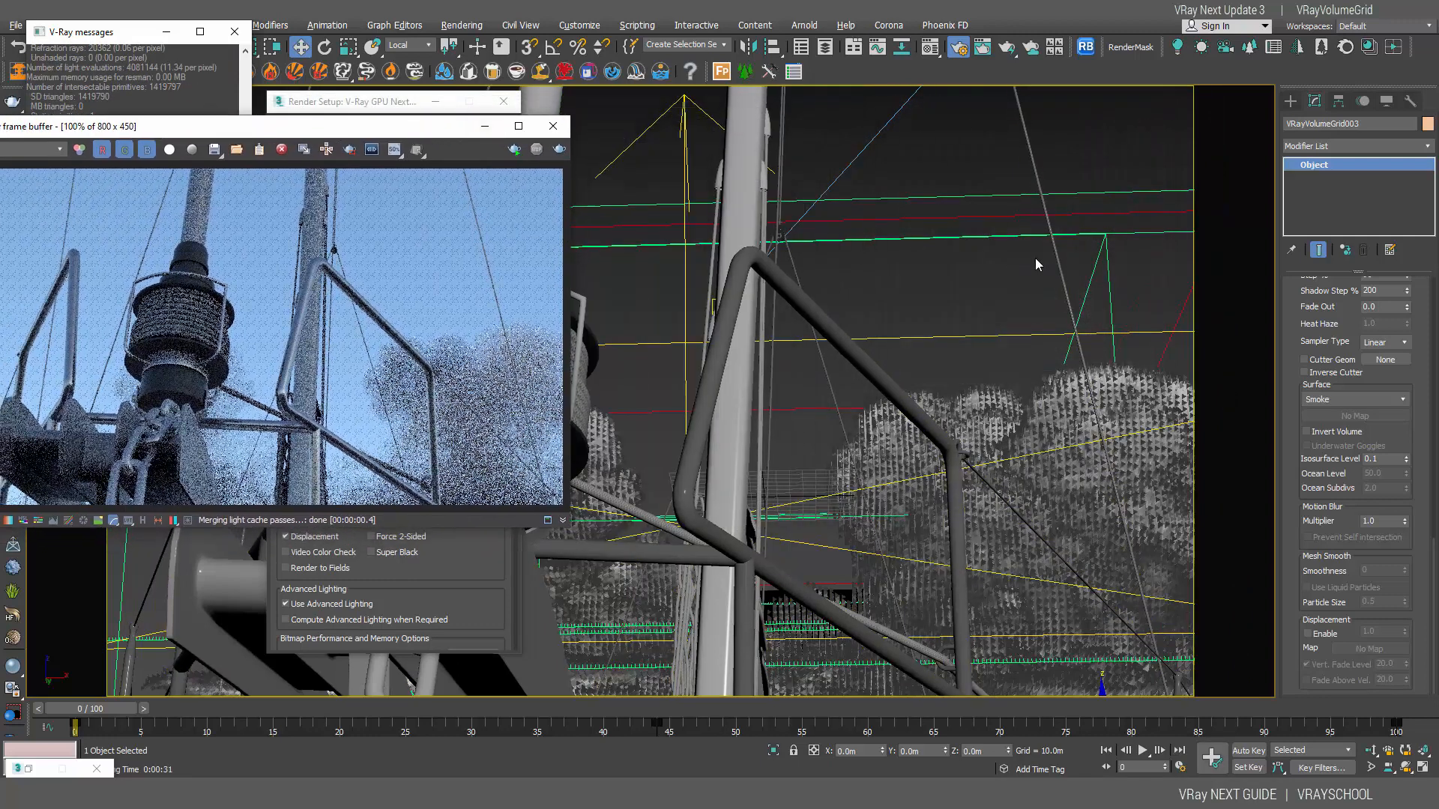
In the top view, place a new VRayVolumeGrid beside the existing cloud grids and load Cloud_A.aur into it.
{"action": "left_click", "coordinate": [928, 260]}
{"action": "key", "text": "t"}
{"action": "key", "text": "z"}
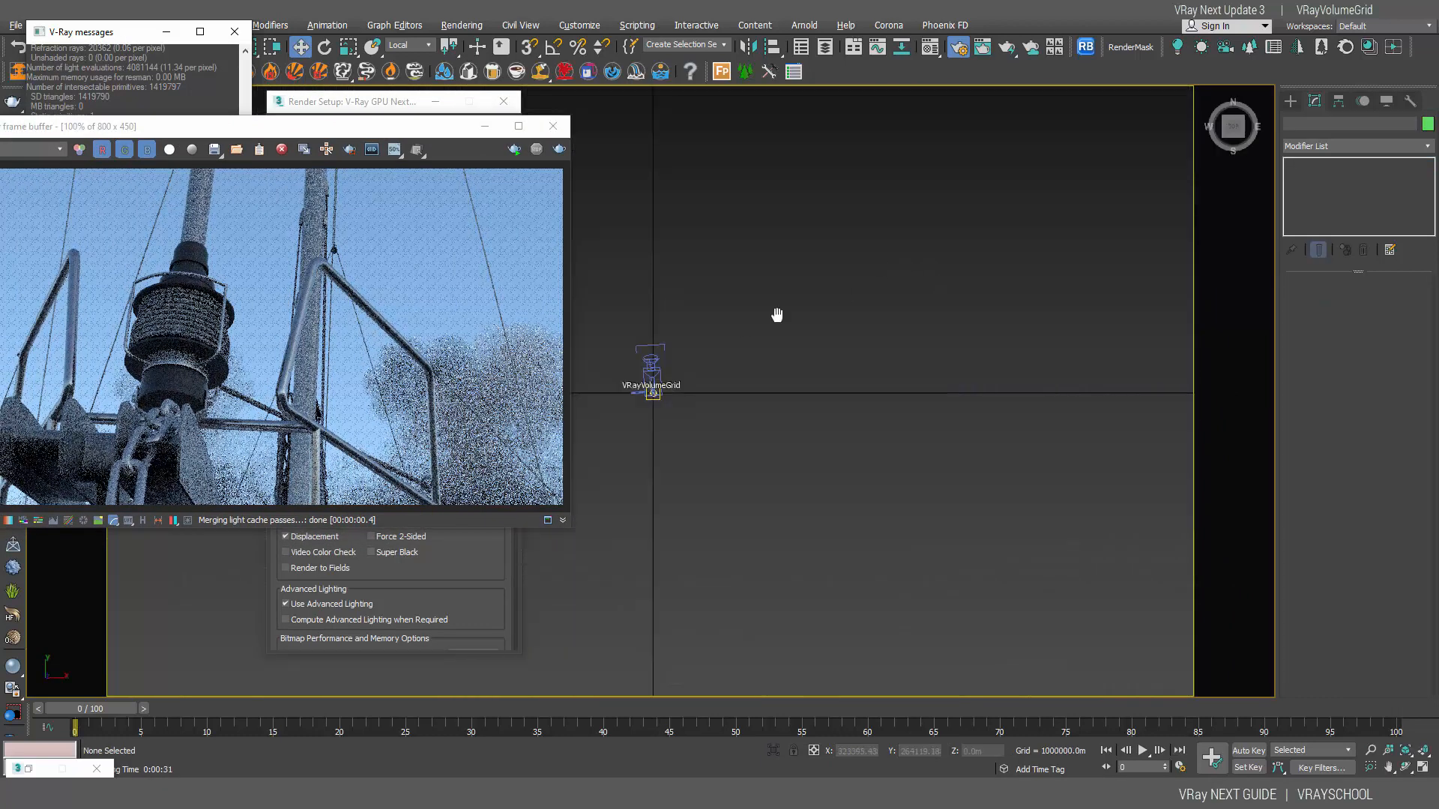
{"action": "middle_click_drag", "start_coordinate": [778, 314], "coordinate": [940, 289]}
{"action": "scroll", "coordinate": [865, 356], "scroll_direction": "up", "scroll_amount": 6}
{"action": "middle_click_drag", "start_coordinate": [758, 380], "coordinate": [983, 338]}
{"action": "scroll", "coordinate": [887, 410], "scroll_direction": "up", "scroll_amount": 4}
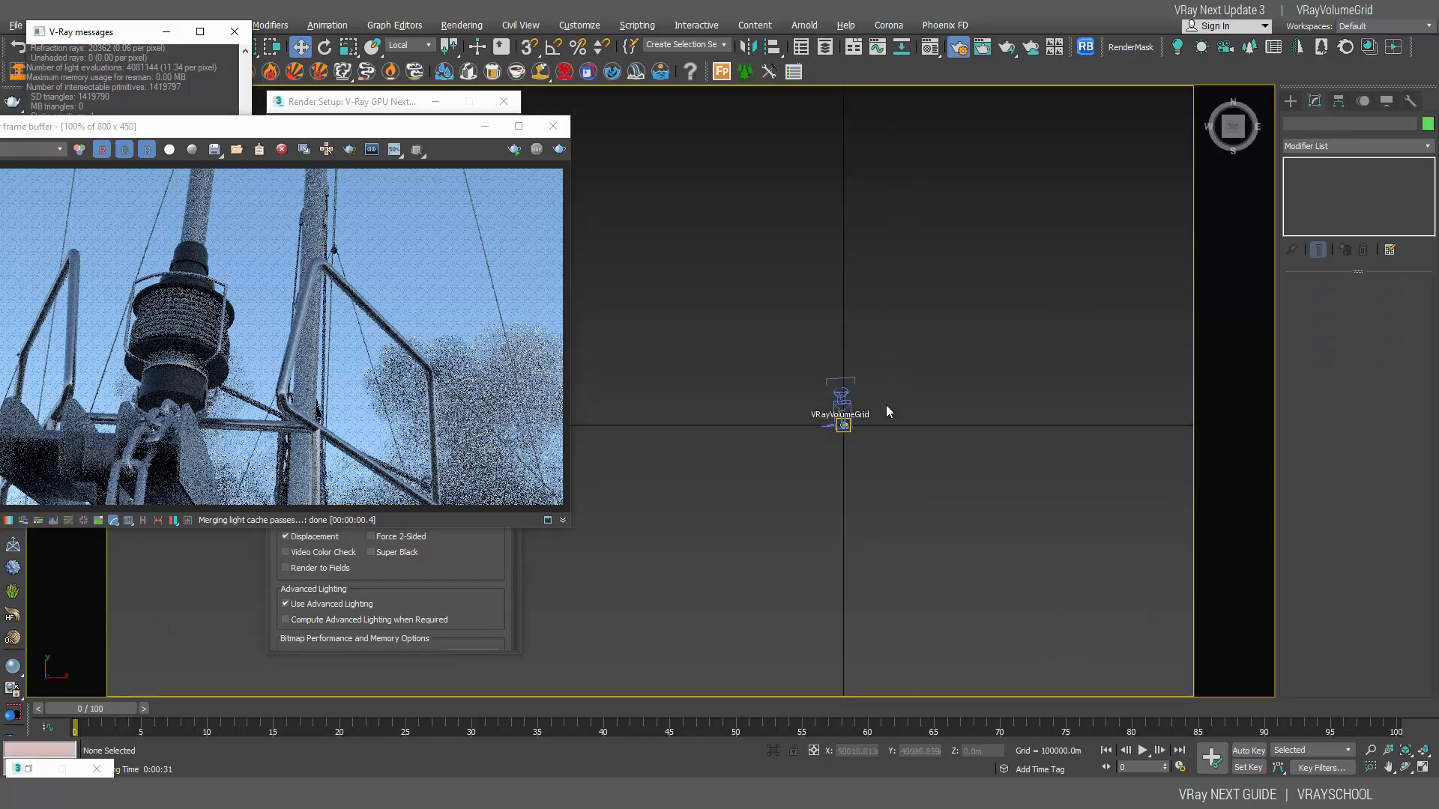
{"action": "scroll", "coordinate": [888, 412], "scroll_direction": "up", "scroll_amount": 4}
{"action": "scroll", "coordinate": [797, 404], "scroll_direction": "up", "scroll_amount": 6}
{"action": "middle_click_drag", "start_coordinate": [798, 448], "coordinate": [838, 318]}
{"action": "scroll", "coordinate": [864, 410], "scroll_direction": "up", "scroll_amount": 2}
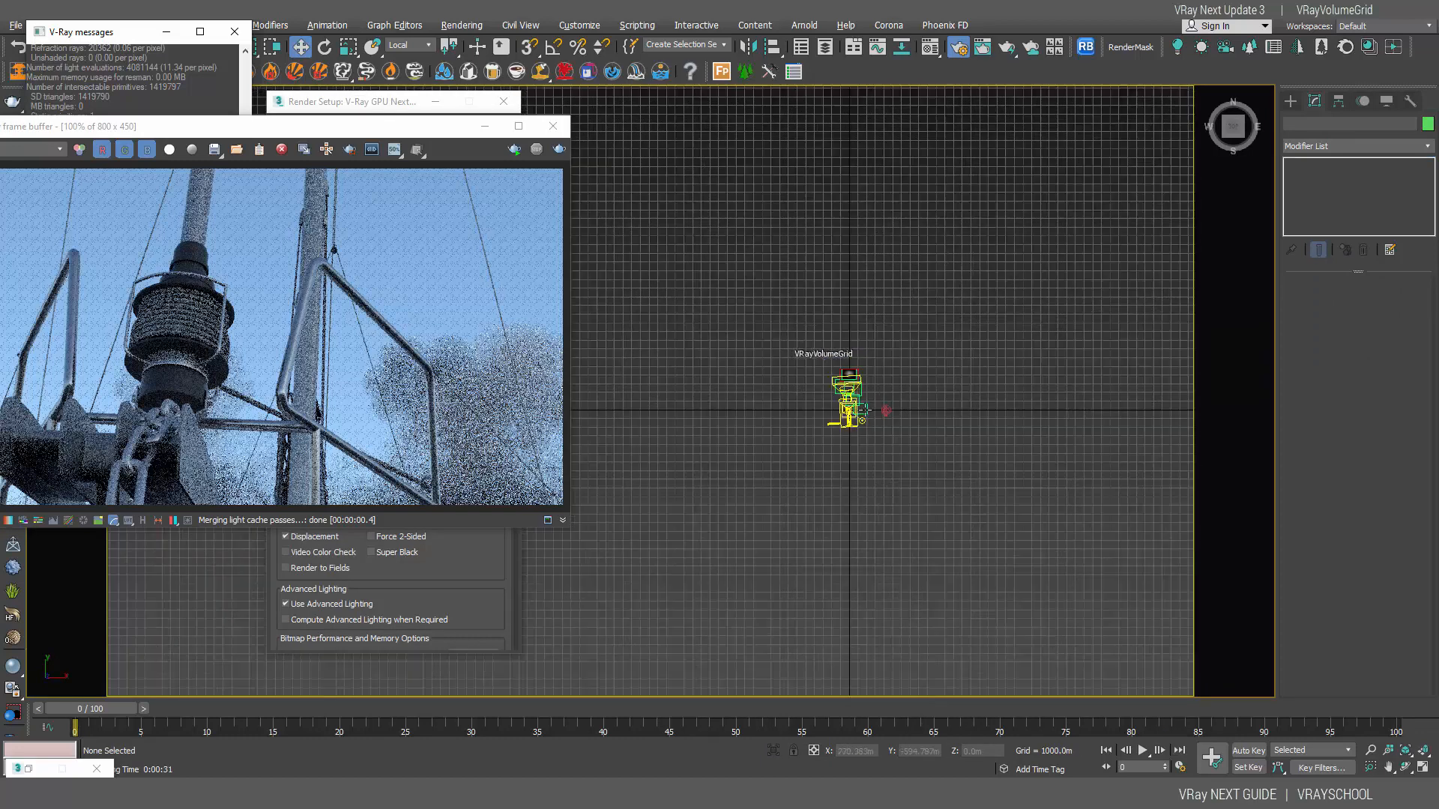
{"action": "scroll", "coordinate": [875, 388], "scroll_direction": "up", "scroll_amount": 3}
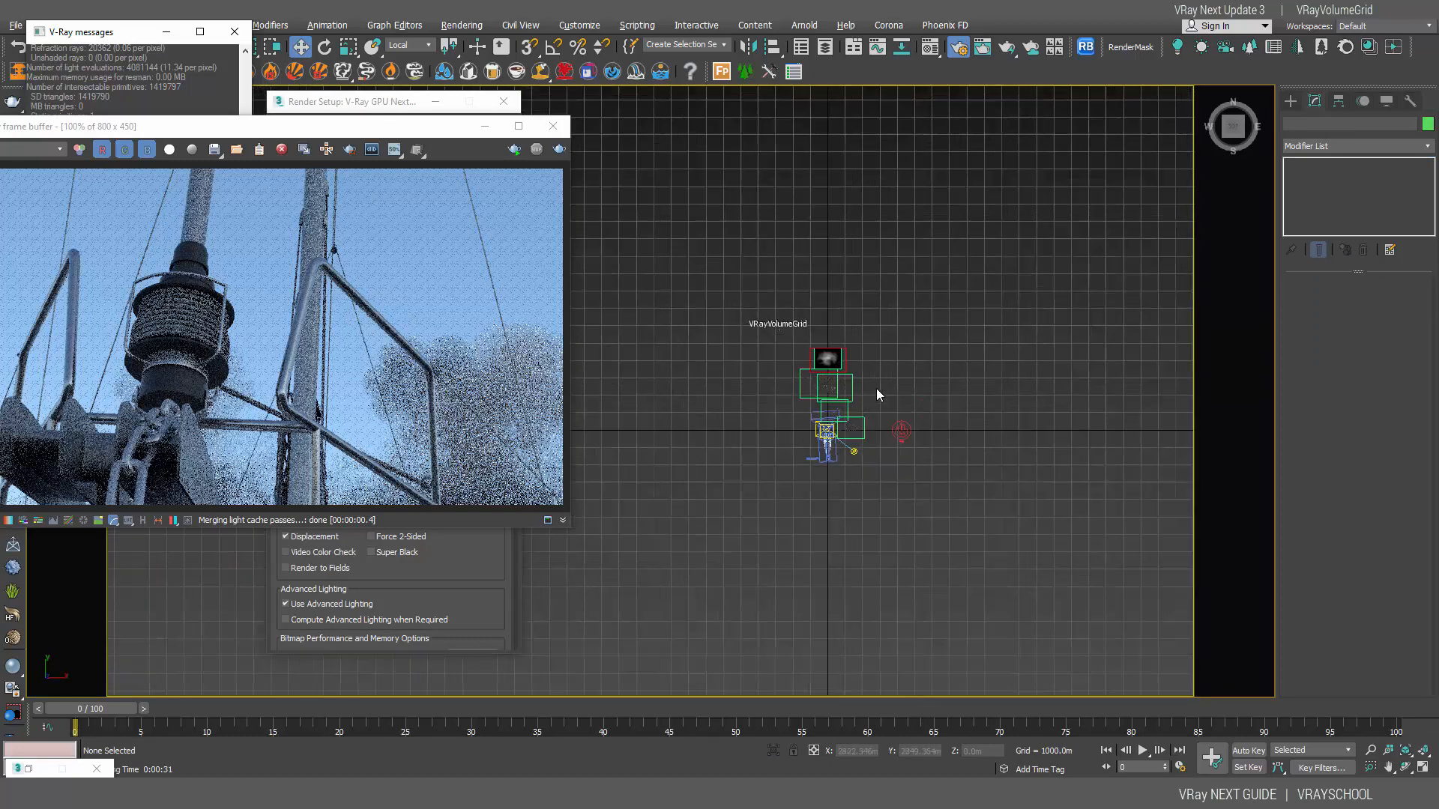
{"action": "scroll", "coordinate": [874, 391], "scroll_direction": "up", "scroll_amount": 6}
{"action": "middle_click_drag", "start_coordinate": [826, 378], "coordinate": [929, 345]}
{"action": "left_click", "coordinate": [1289, 100]}
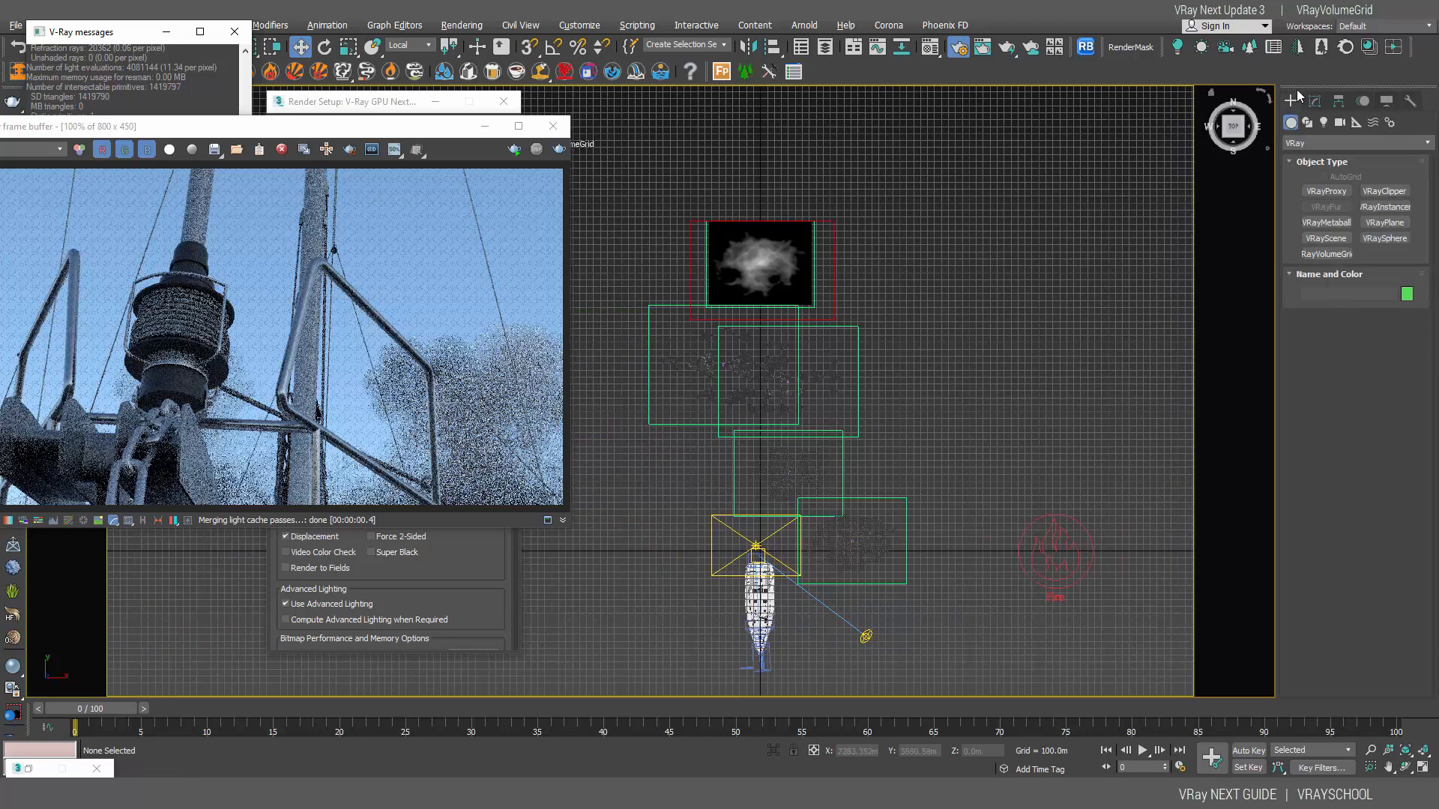
{"action": "left_click", "coordinate": [1332, 143]}
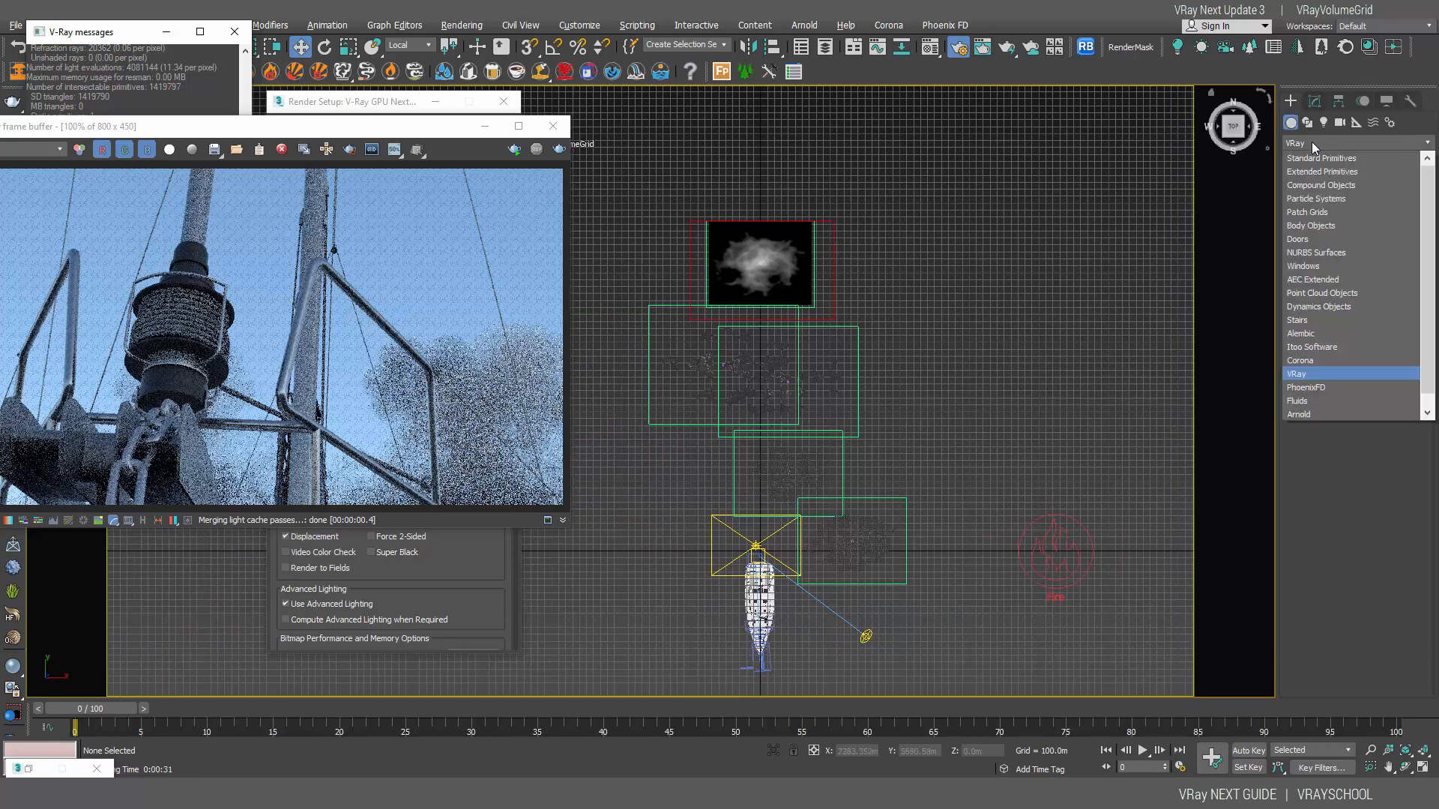
{"action": "left_click", "coordinate": [1302, 375]}
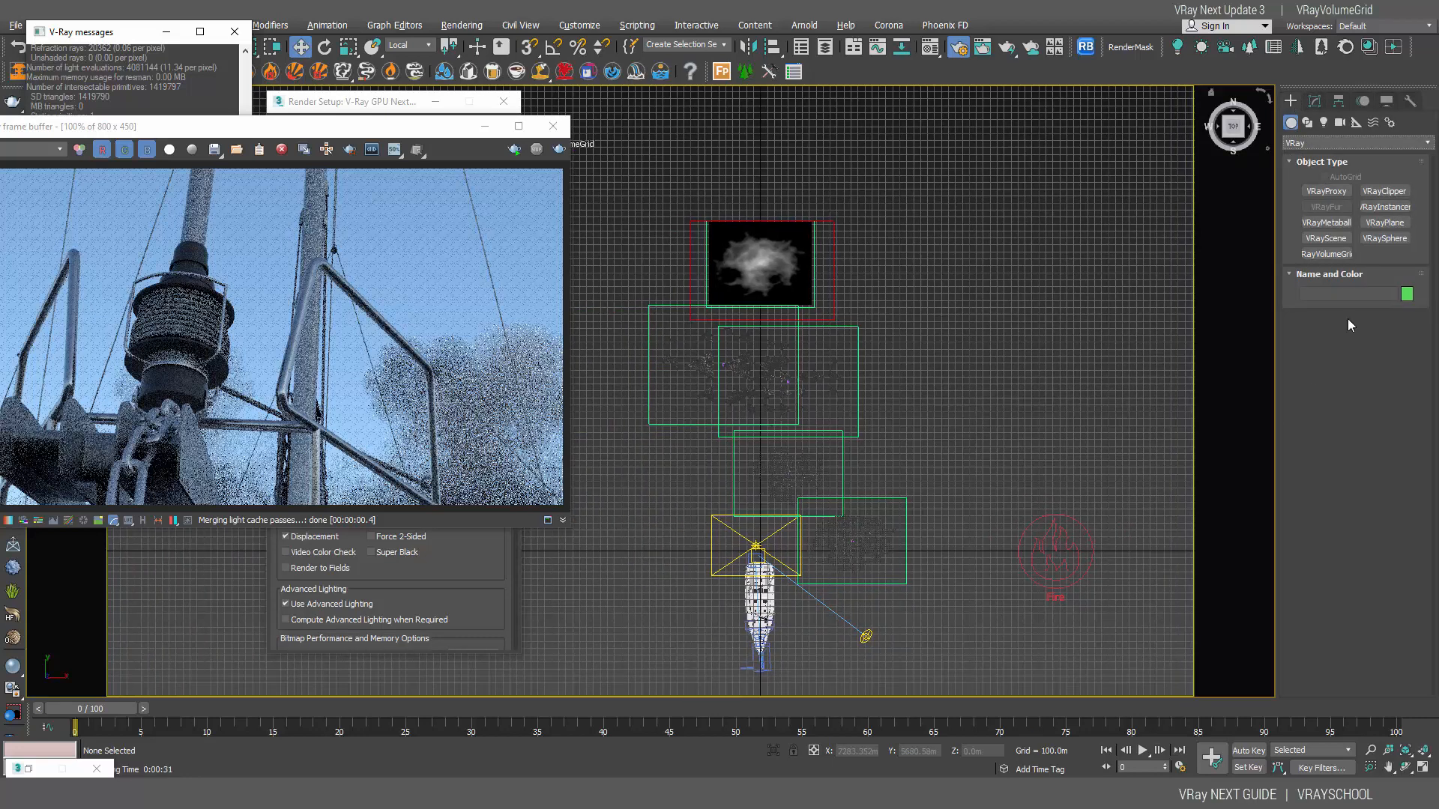
{"action": "left_click", "coordinate": [1325, 254]}
{"action": "left_click", "coordinate": [916, 366]}
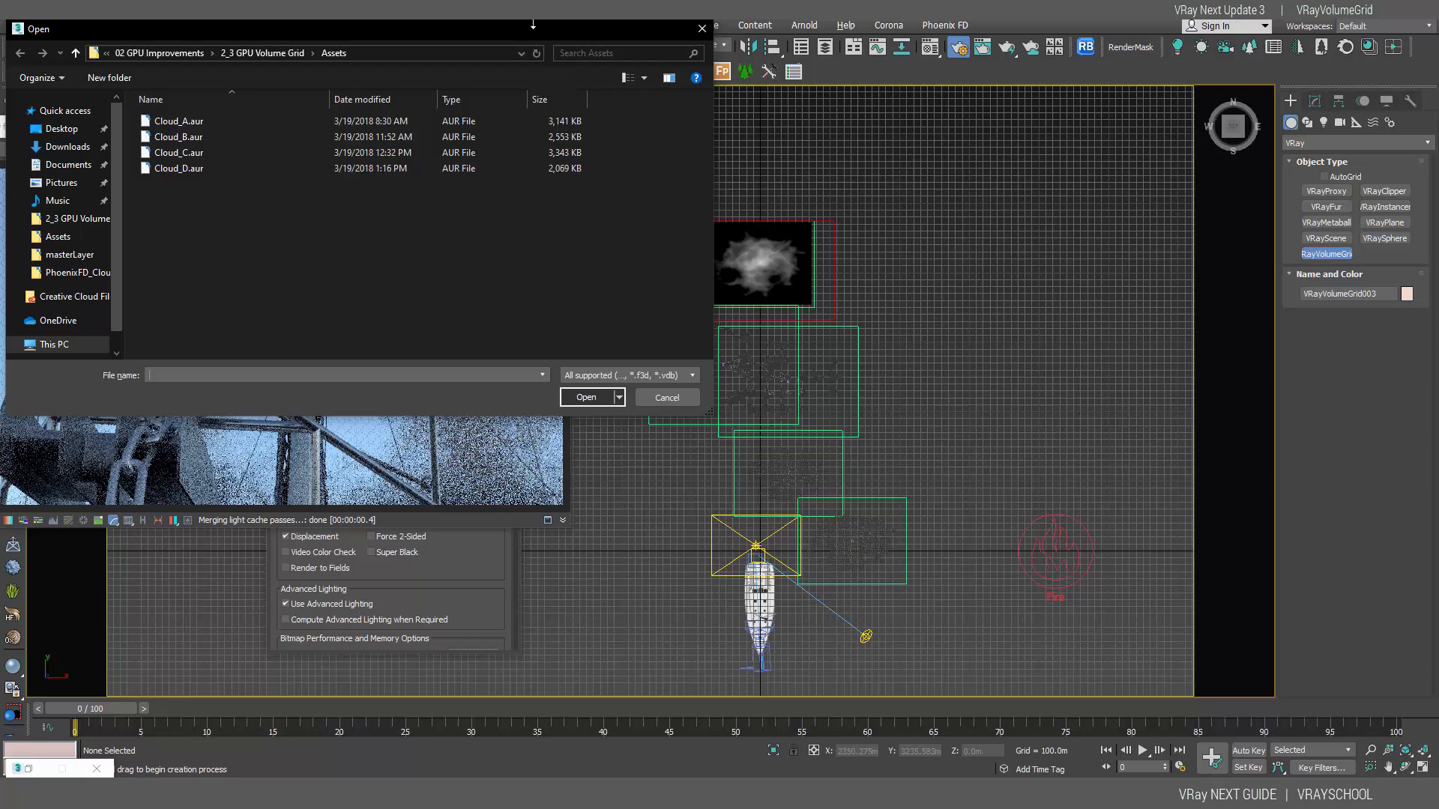
{"action": "left_click", "coordinate": [192, 126]}
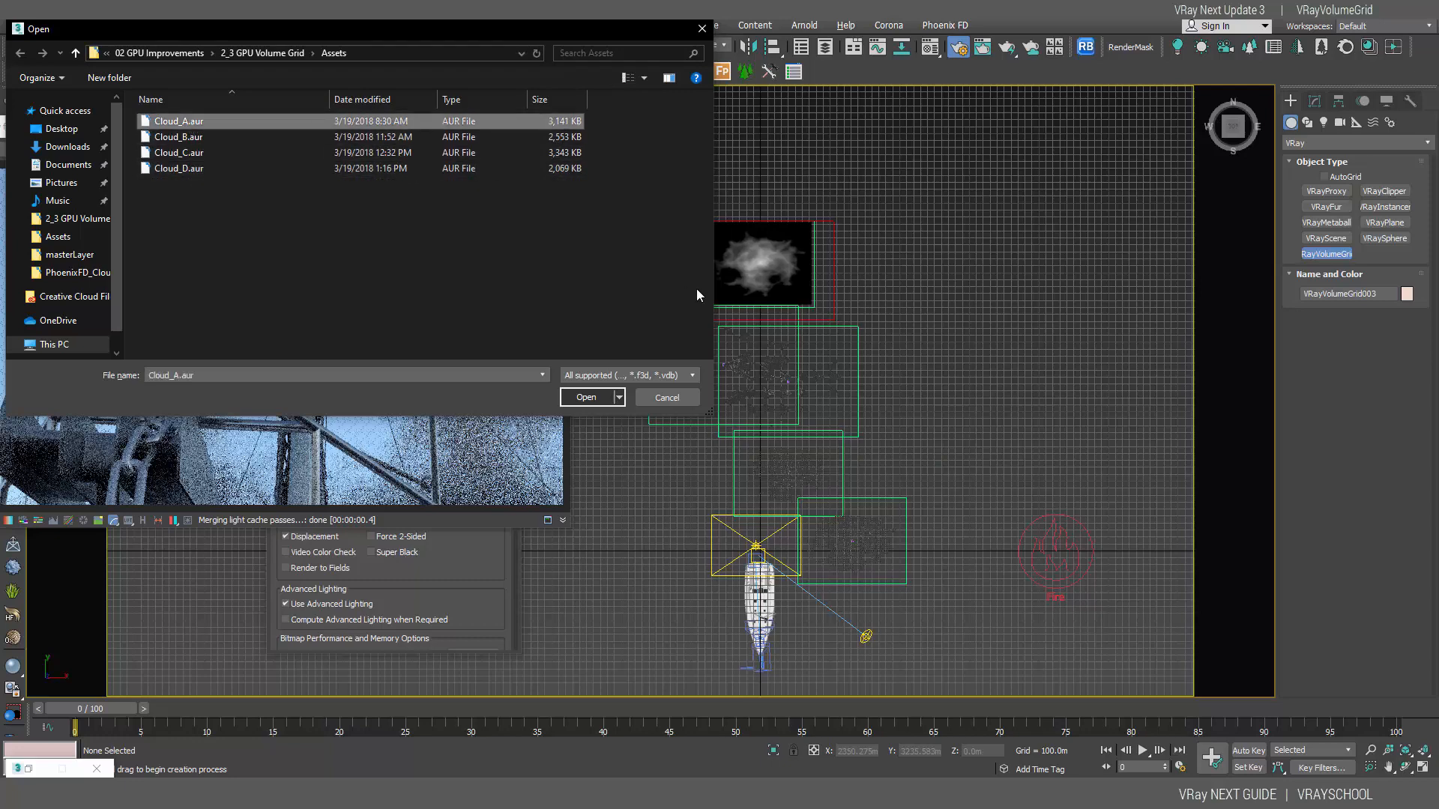
{"action": "left_click", "coordinate": [587, 397]}
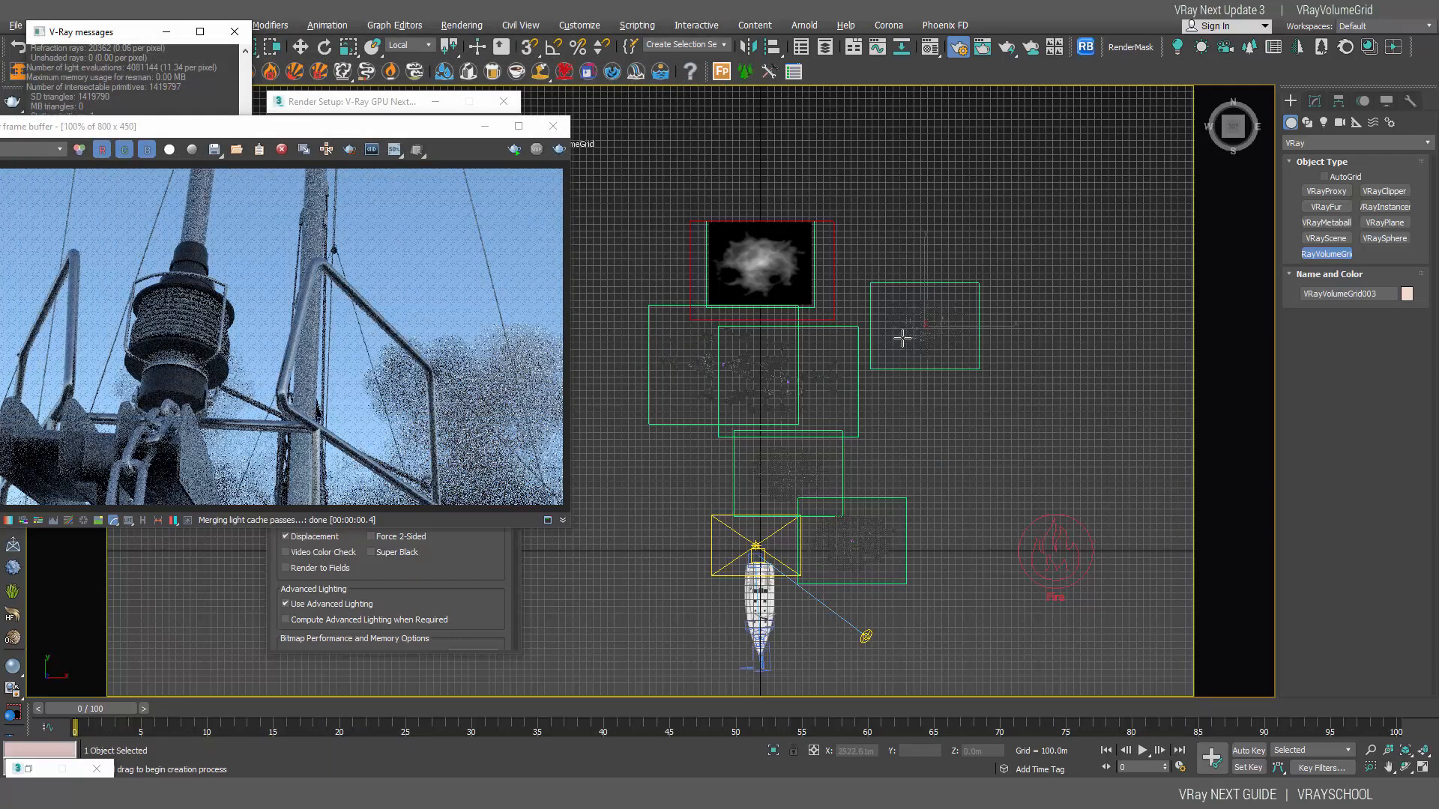
Activate the Move tool, frame the new volume grid in the top view, and return to the camera view.
{"action": "left_click", "coordinate": [299, 46]}
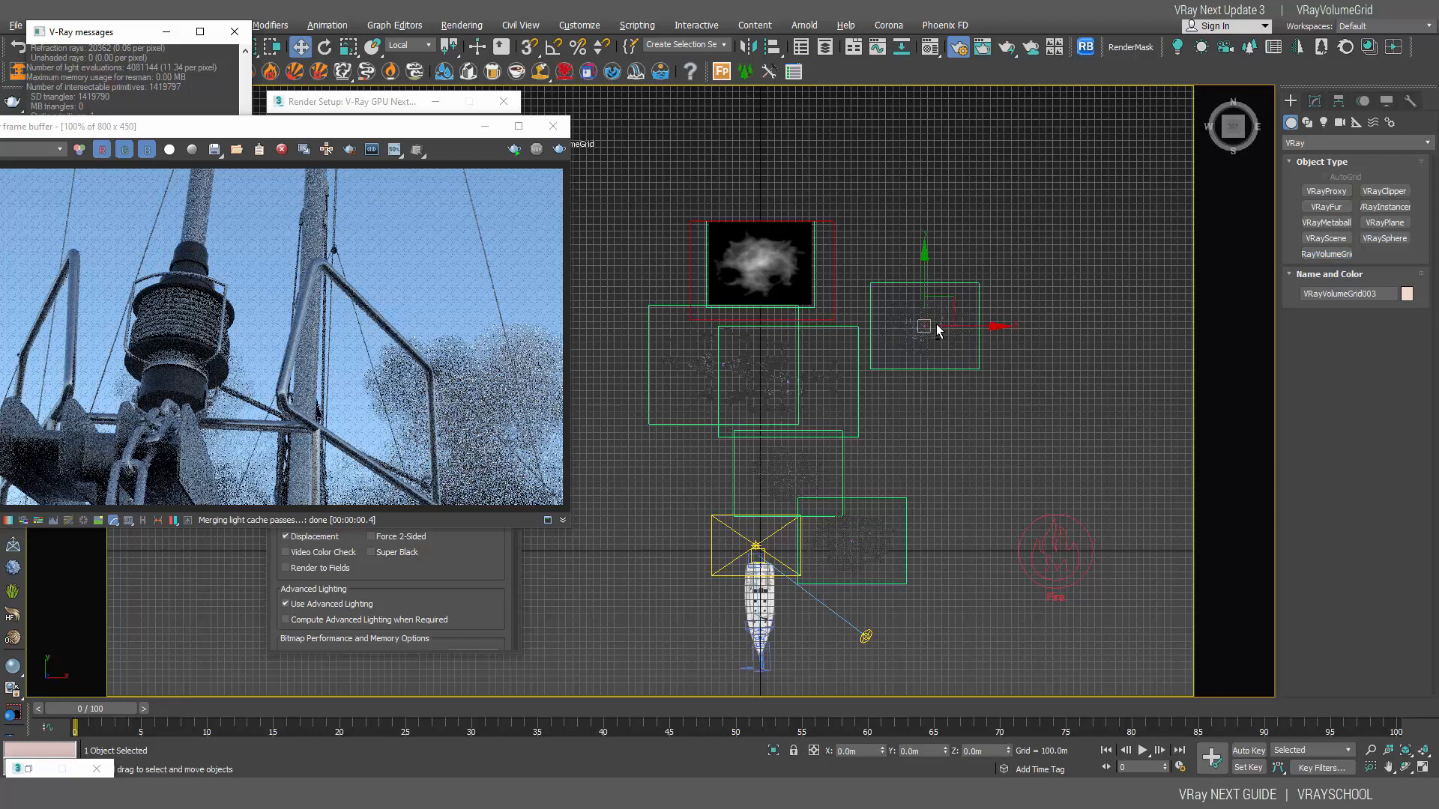
{"action": "key", "text": "z"}
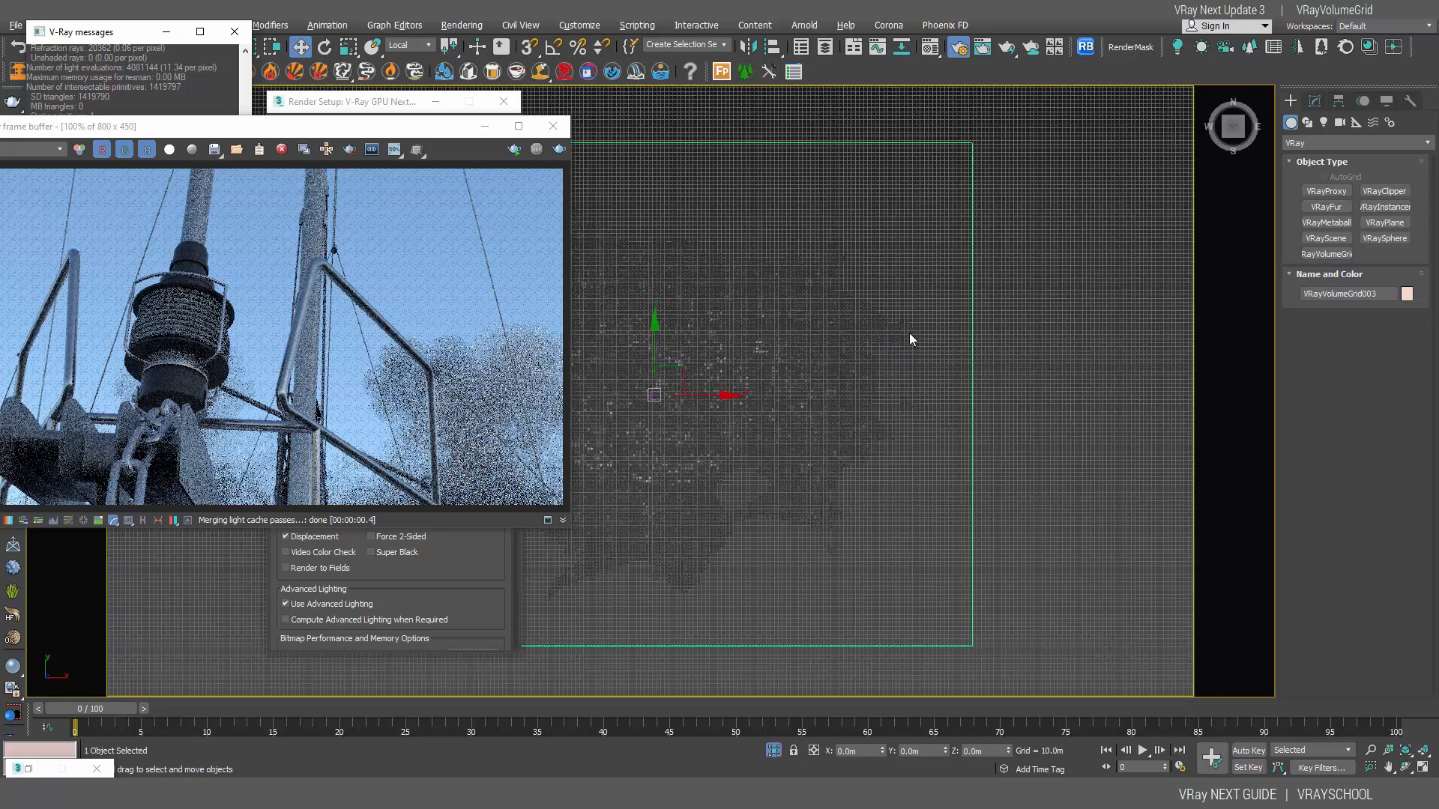
{"action": "key", "text": "c"}
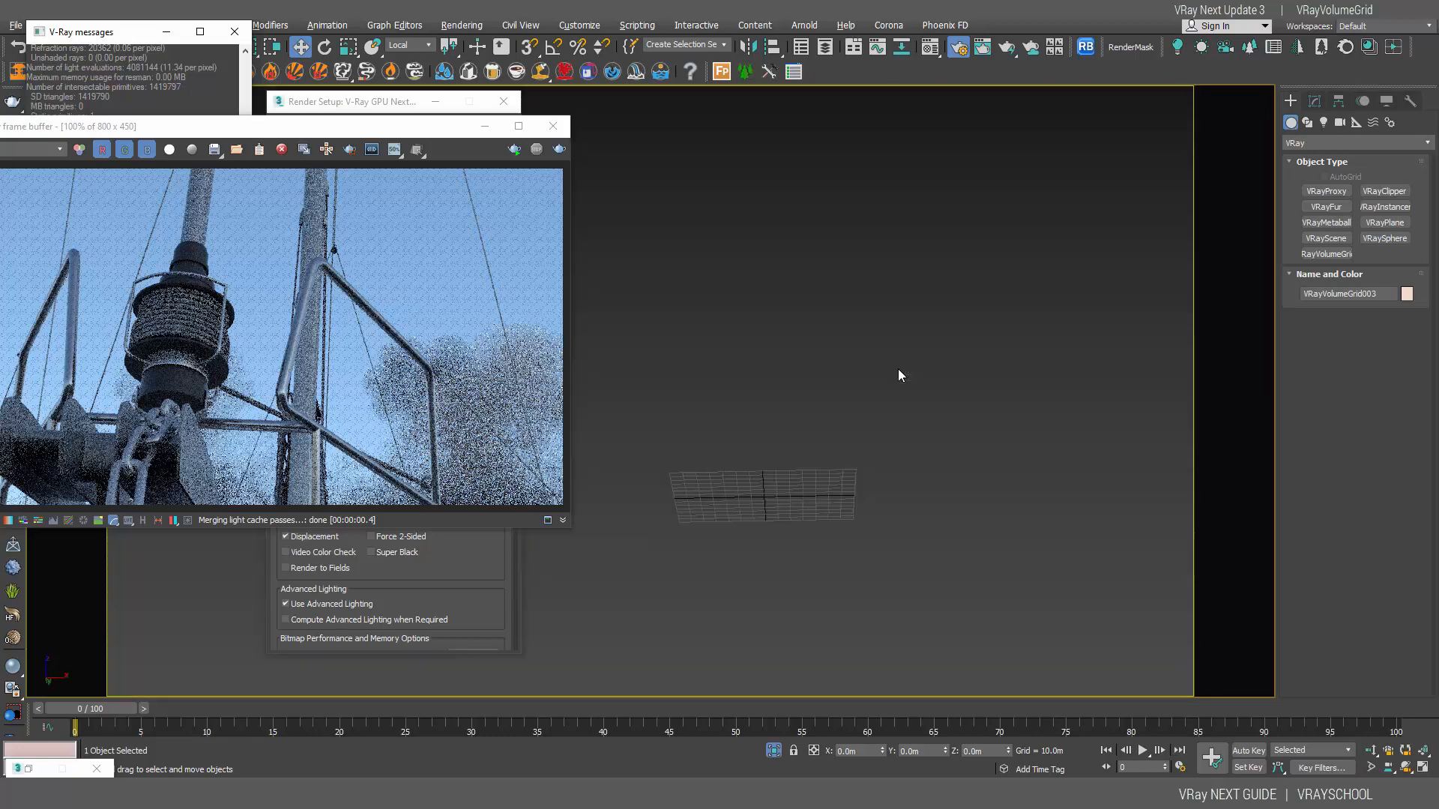
In the top view, move the new volume grid in front of the camera and start an interactive render of the camera view.
{"action": "left_click_drag", "start_coordinate": [411, 131], "coordinate": [451, 146]}
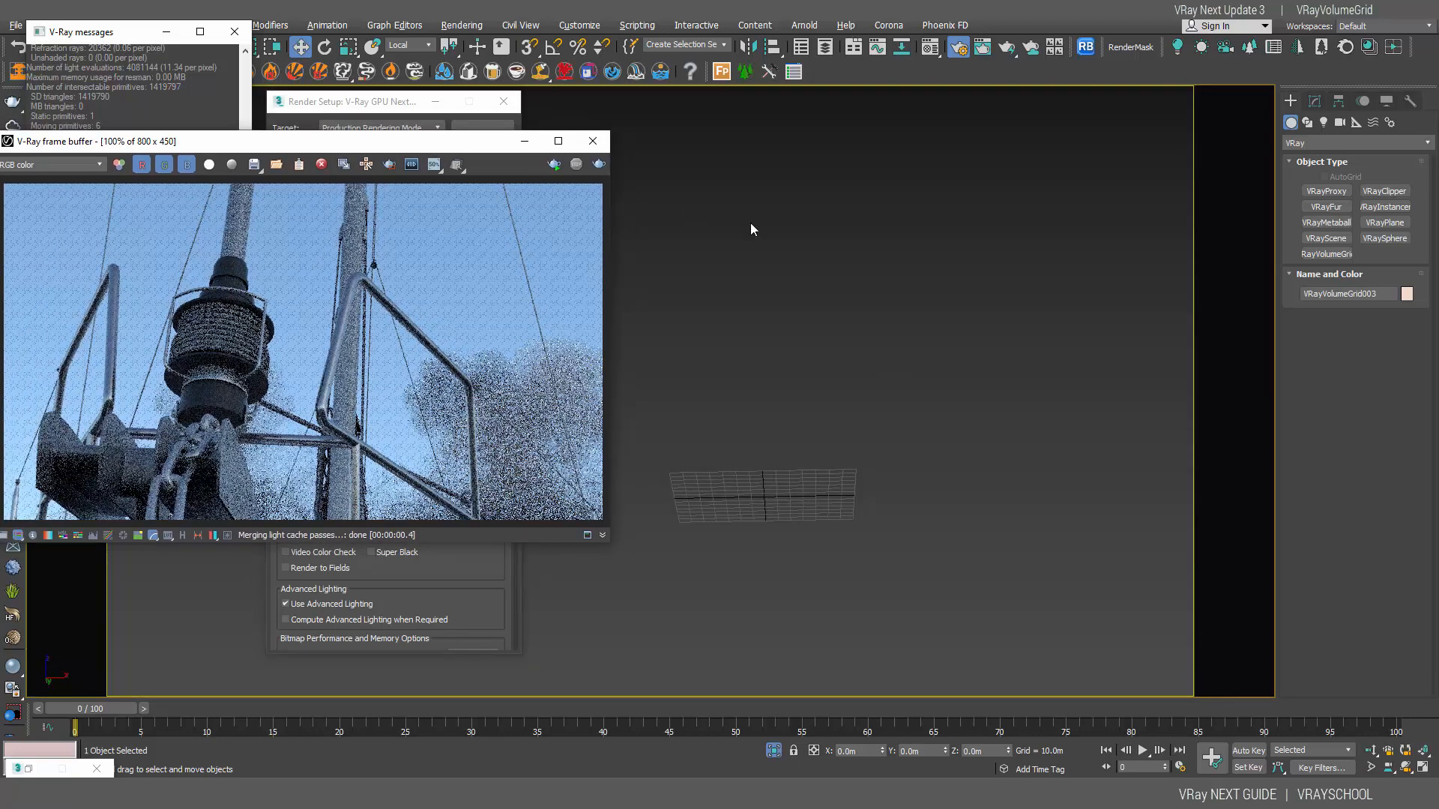
{"action": "left_click", "coordinate": [859, 303]}
{"action": "key", "text": "t"}
{"action": "scroll", "coordinate": [869, 360], "scroll_direction": "down", "scroll_amount": 4}
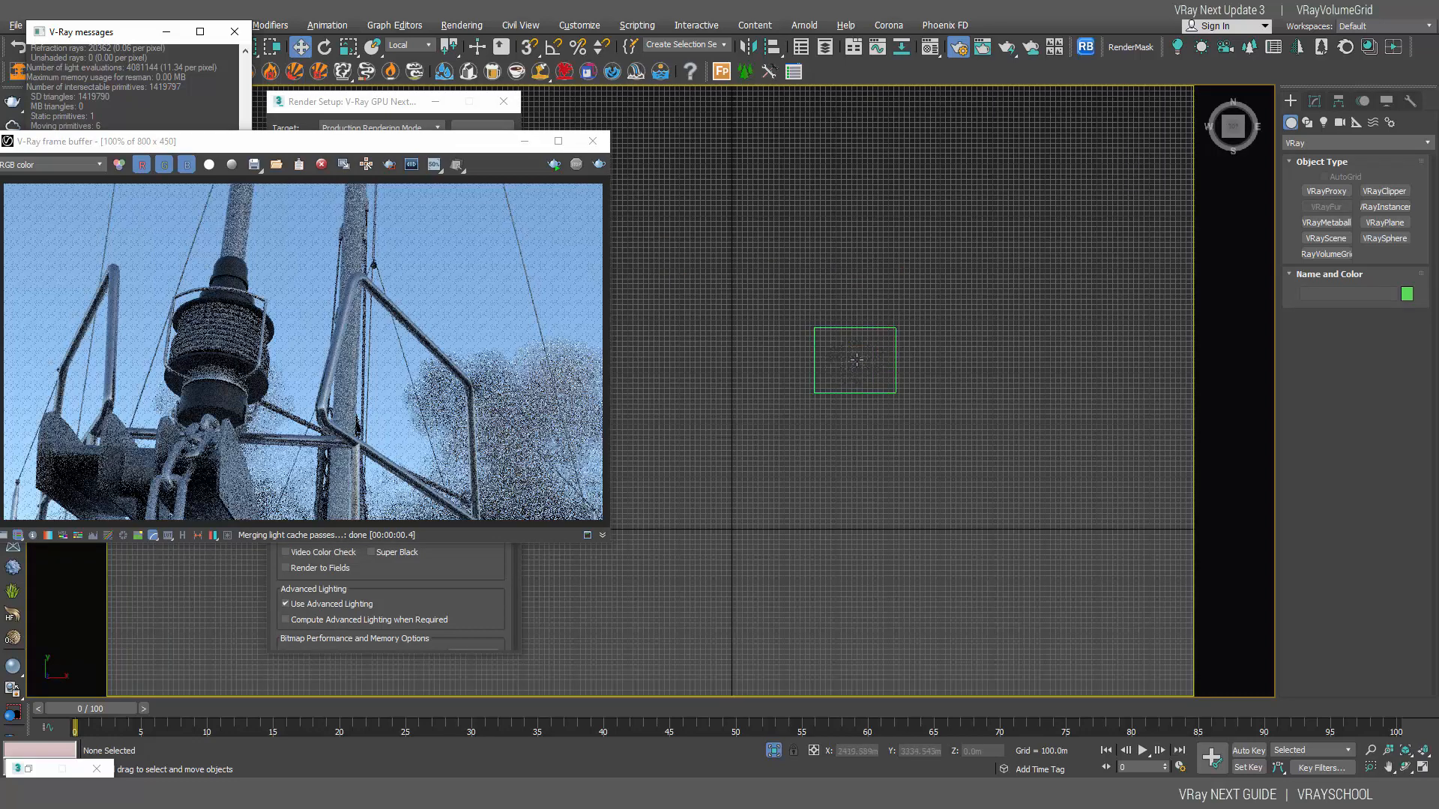
{"action": "left_click", "coordinate": [856, 360]}
{"action": "left_click_drag", "start_coordinate": [880, 339], "coordinate": [759, 424]}
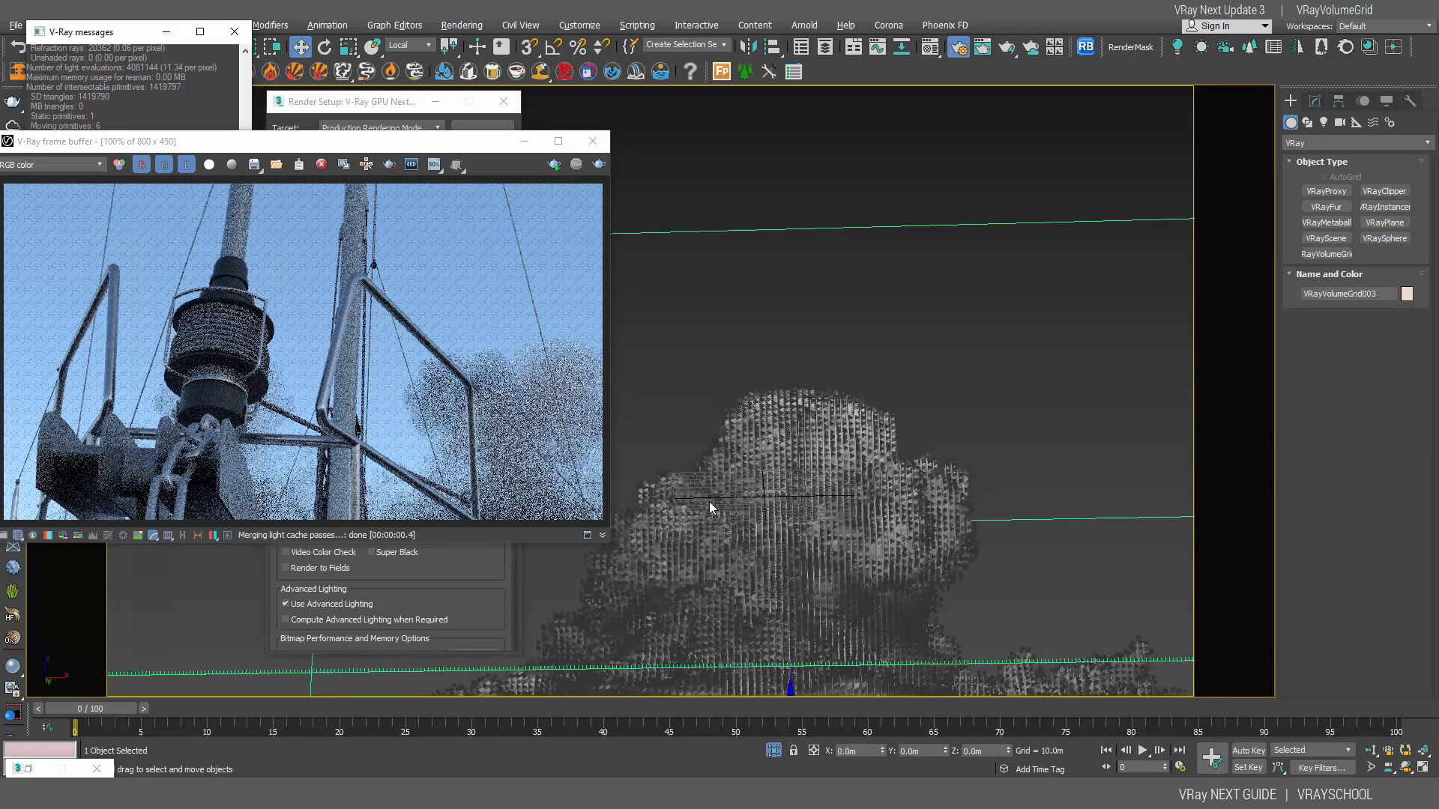
{"action": "left_click_drag", "start_coordinate": [481, 135], "coordinate": [481, 125]}
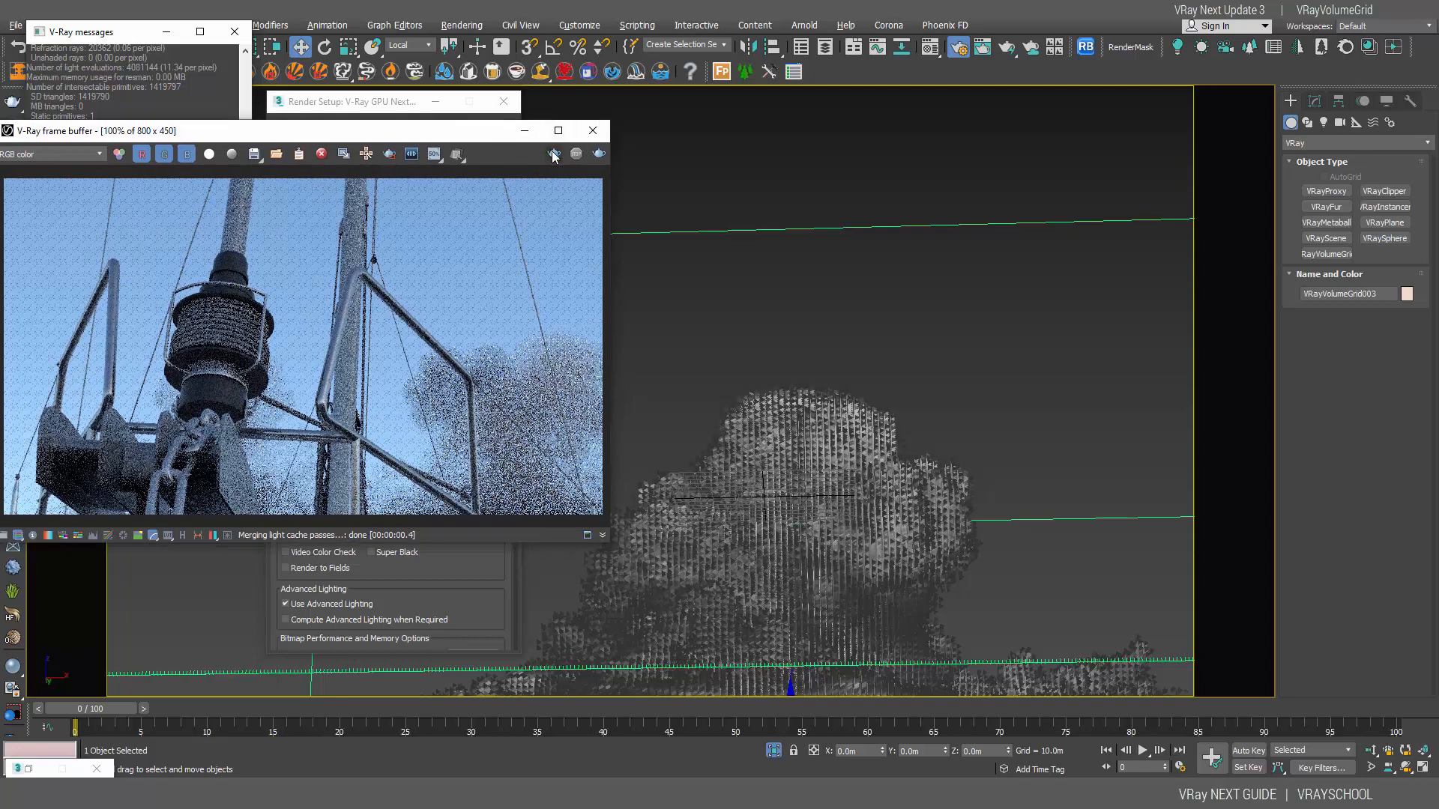
{"action": "left_click_drag", "start_coordinate": [408, 135], "coordinate": [472, 98]}
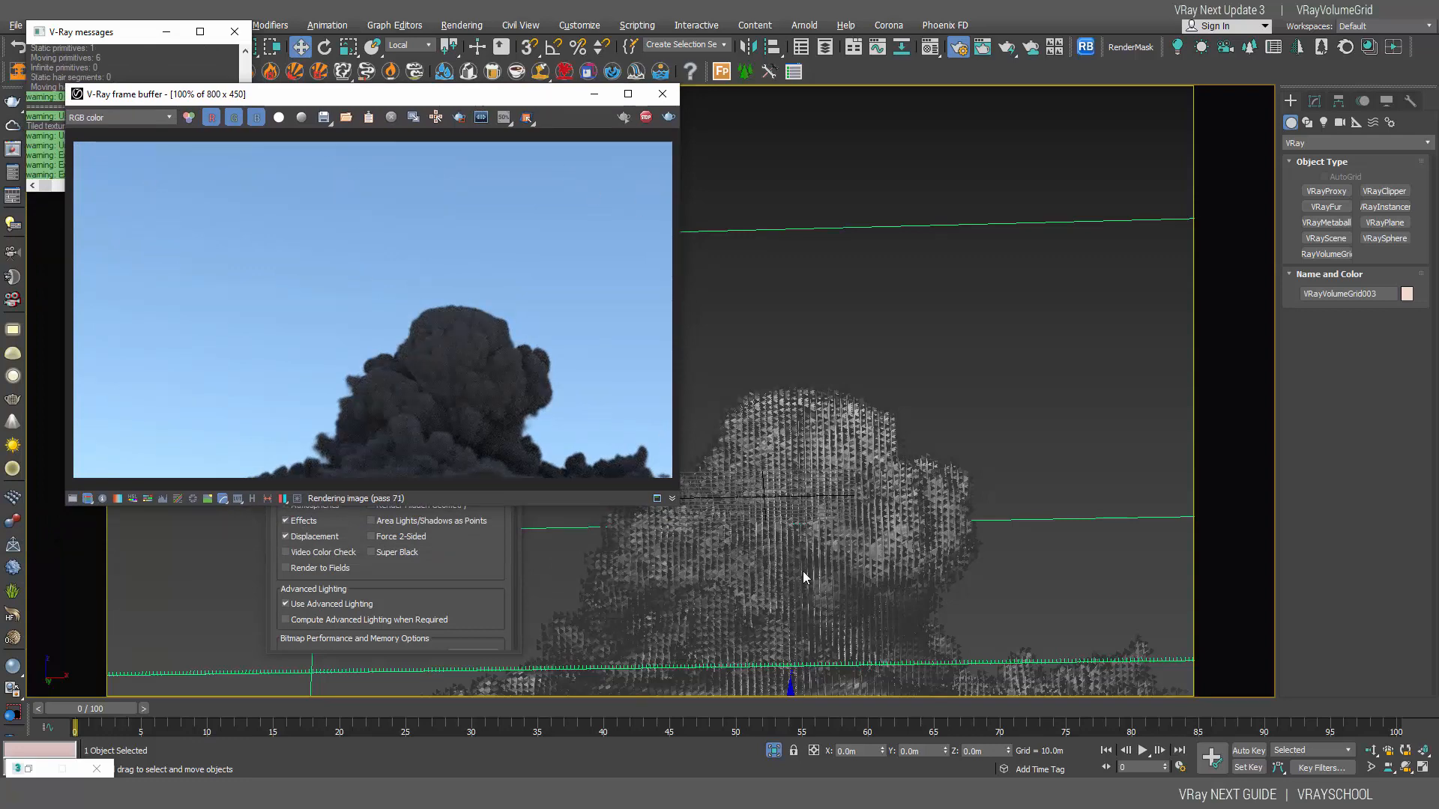
Open the new volume grid's parameters, decrease its grid resolution by one step and increase it back.
{"action": "left_click", "coordinate": [1314, 100]}
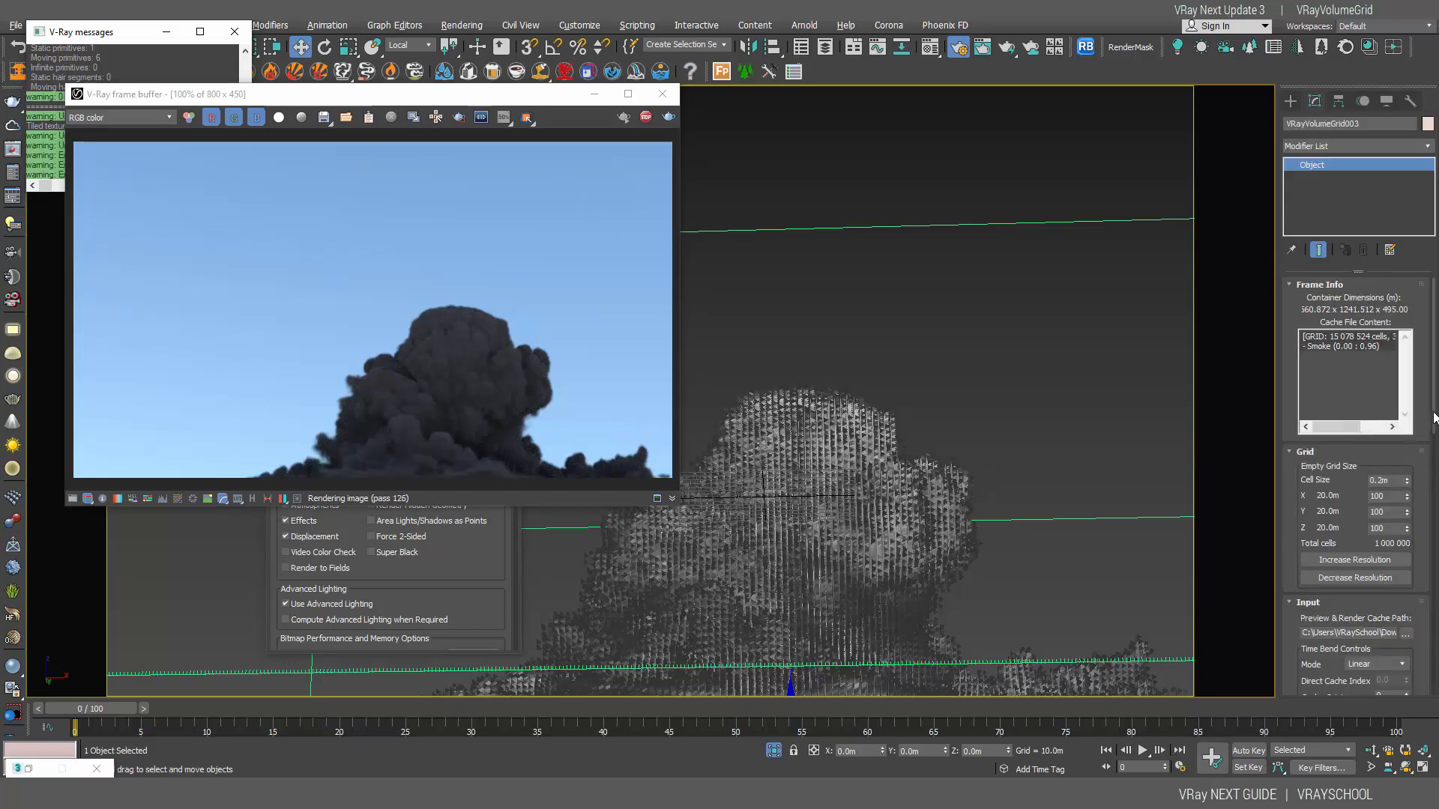
{"action": "left_click_drag", "start_coordinate": [1434, 417], "coordinate": [1437, 478]}
{"action": "scroll", "coordinate": [1373, 405], "scroll_direction": "down", "scroll_amount": 1}
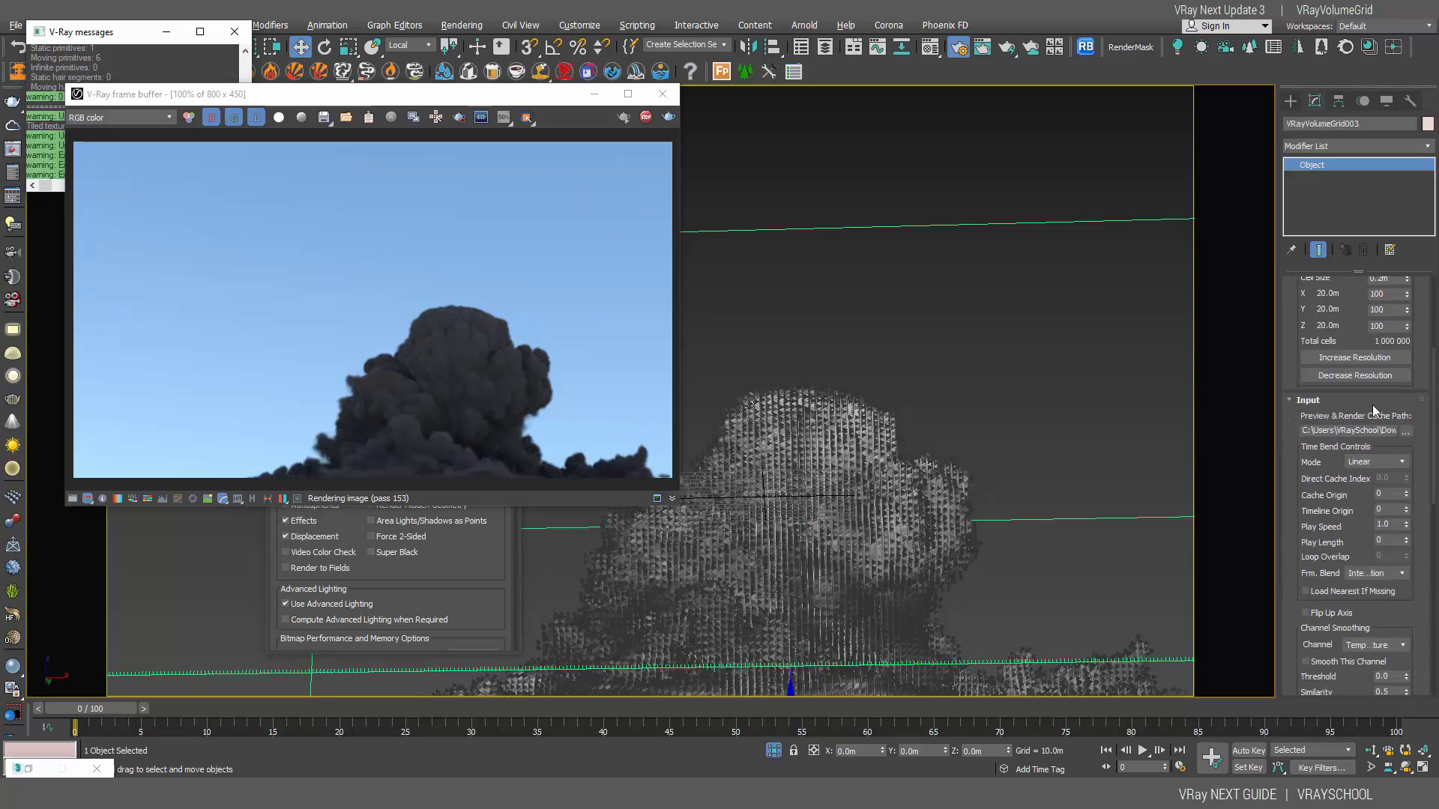
{"action": "left_click", "coordinate": [1354, 378]}
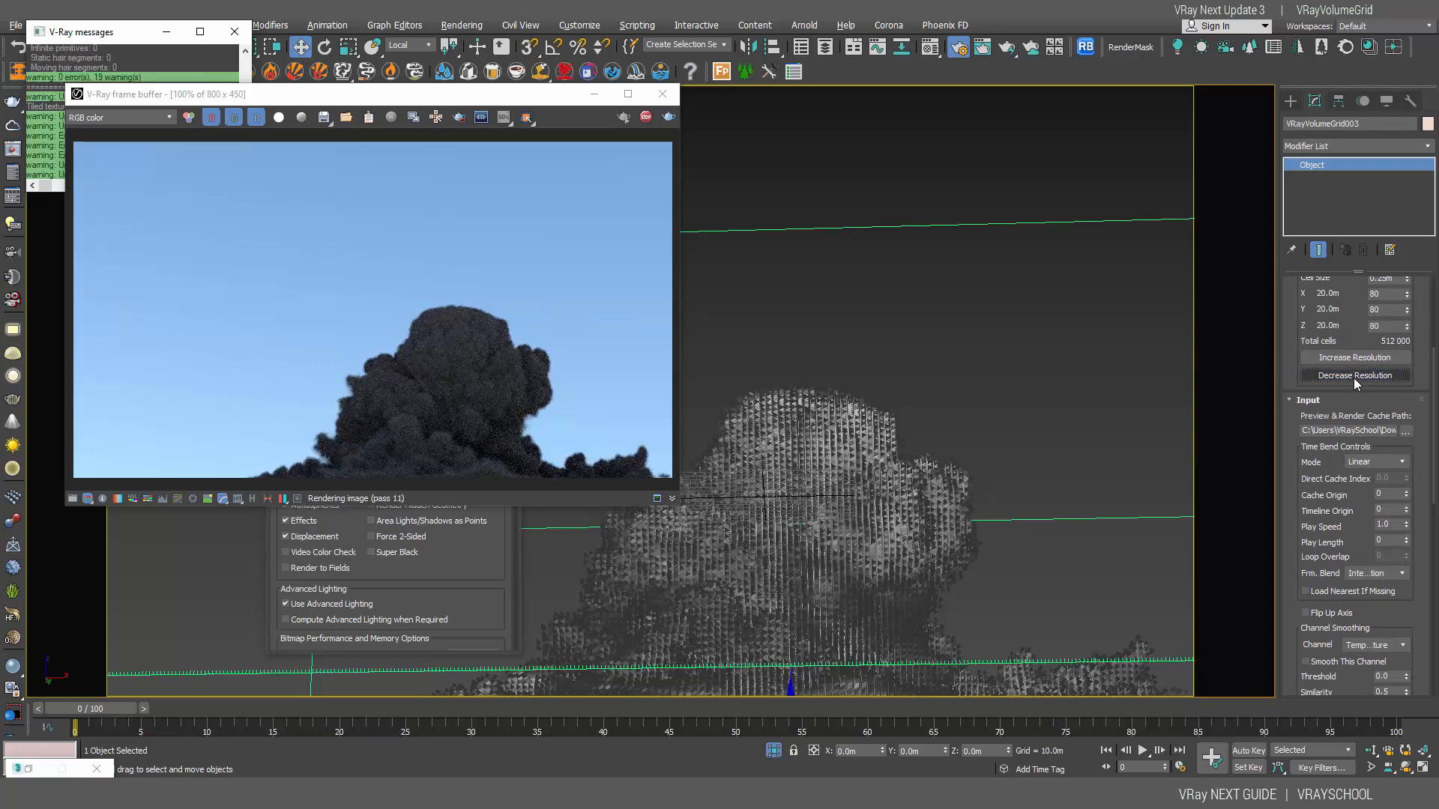
{"action": "left_click", "coordinate": [1354, 357]}
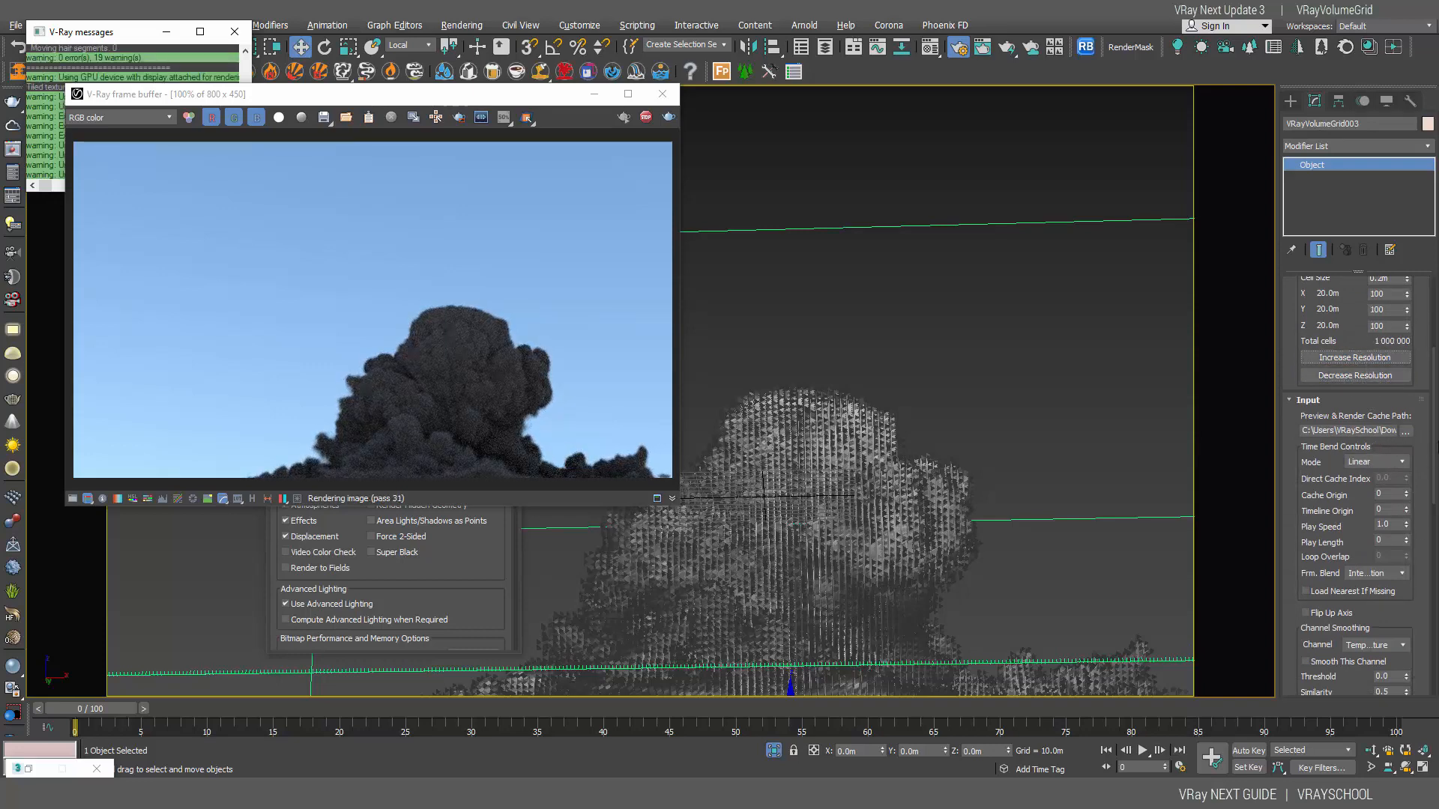
Open the grid's Volumetric Render Settings and expand the Smoke Color and Smoke Opacity sections.
{"action": "scroll", "coordinate": [1336, 489], "scroll_direction": "down", "scroll_amount": 5}
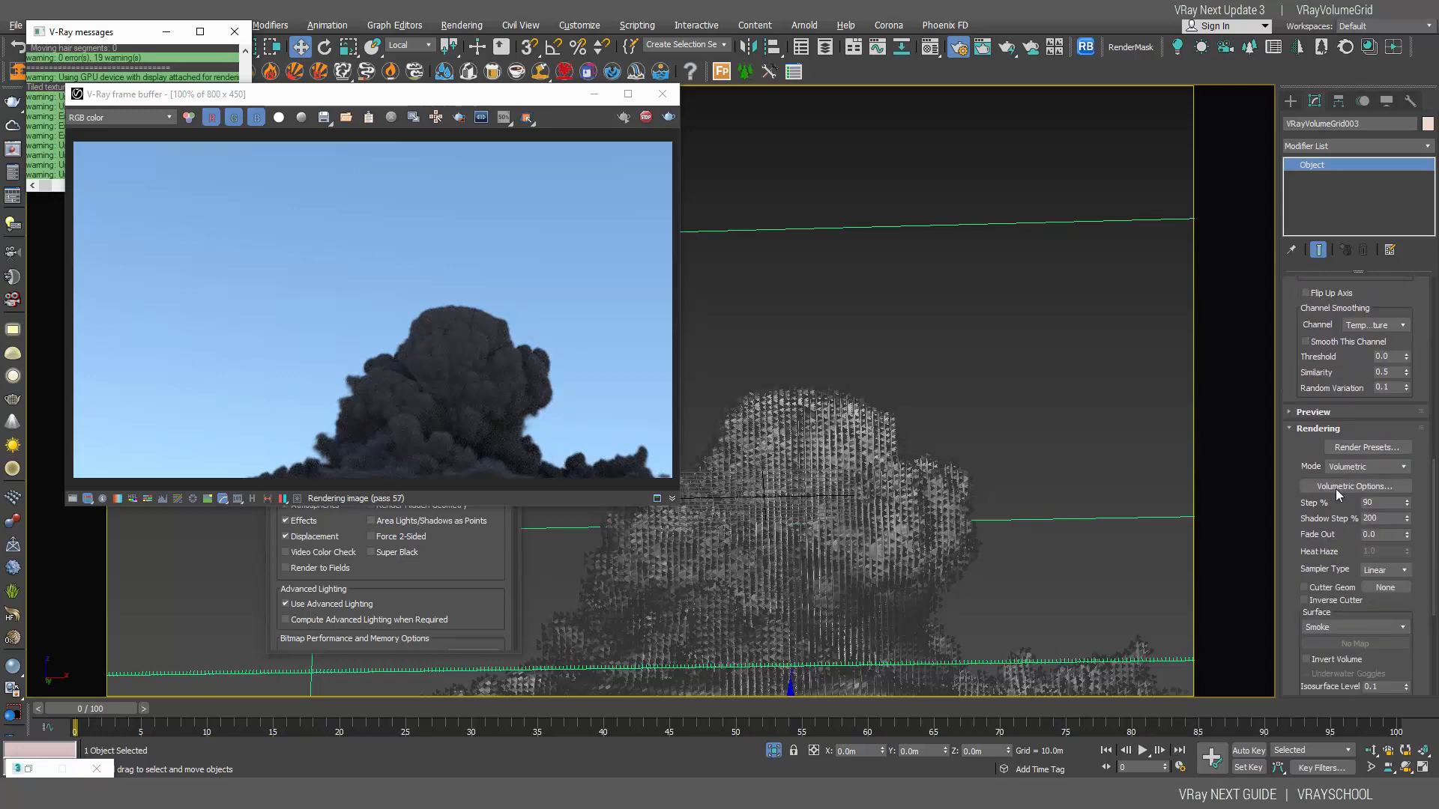
{"action": "left_click", "coordinate": [1336, 488]}
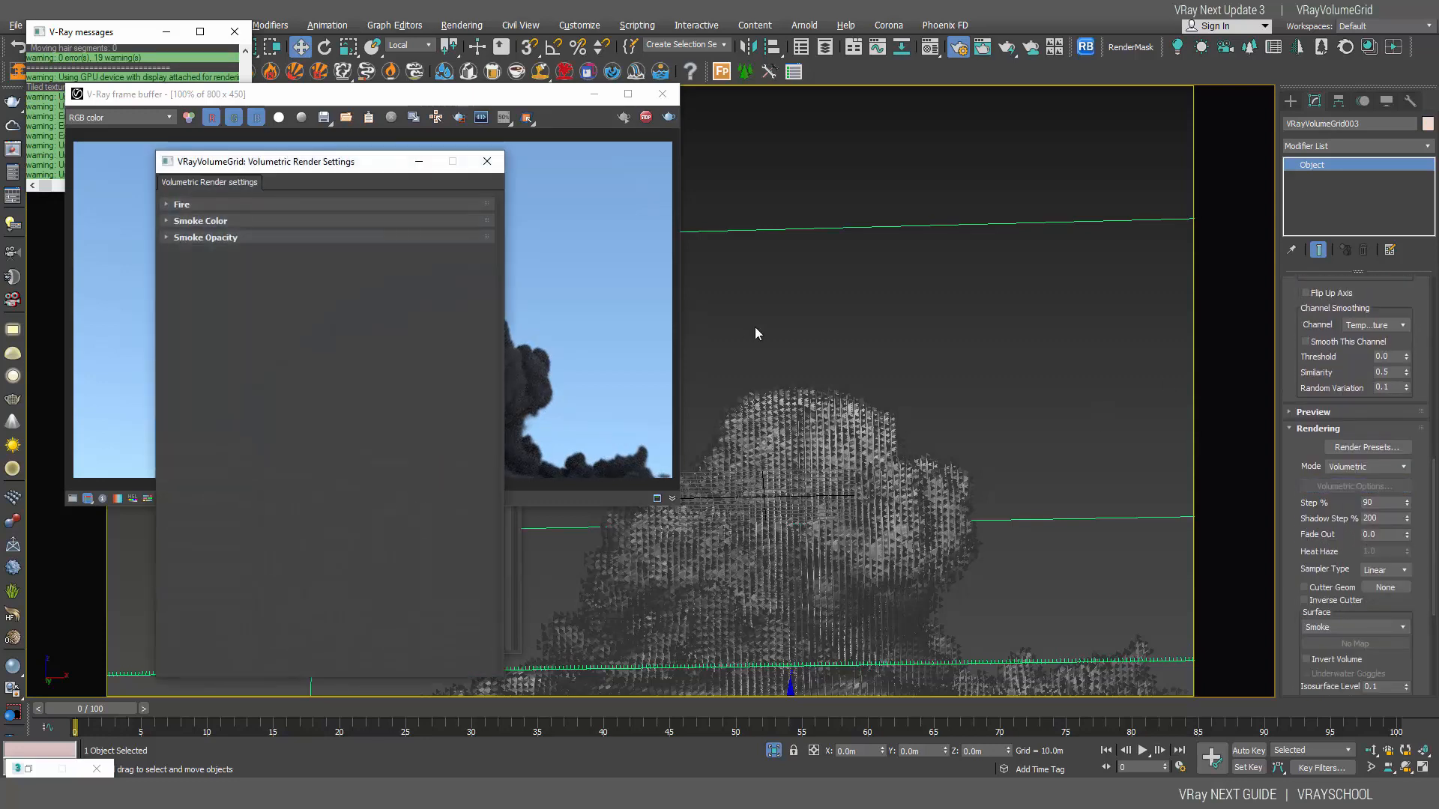
{"action": "left_click_drag", "start_coordinate": [318, 165], "coordinate": [1050, 115]}
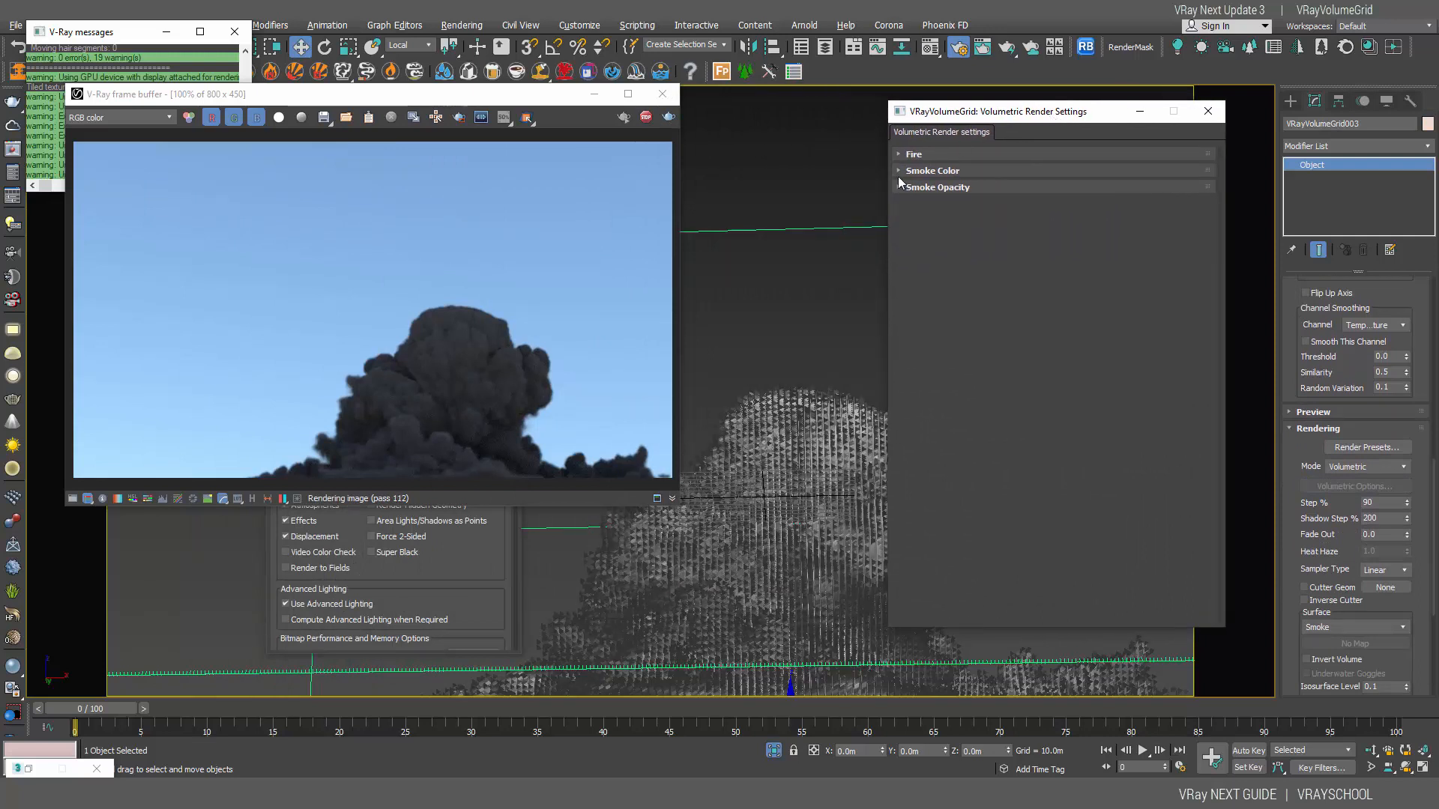
{"action": "left_click", "coordinate": [900, 187]}
{"action": "left_click", "coordinate": [901, 172]}
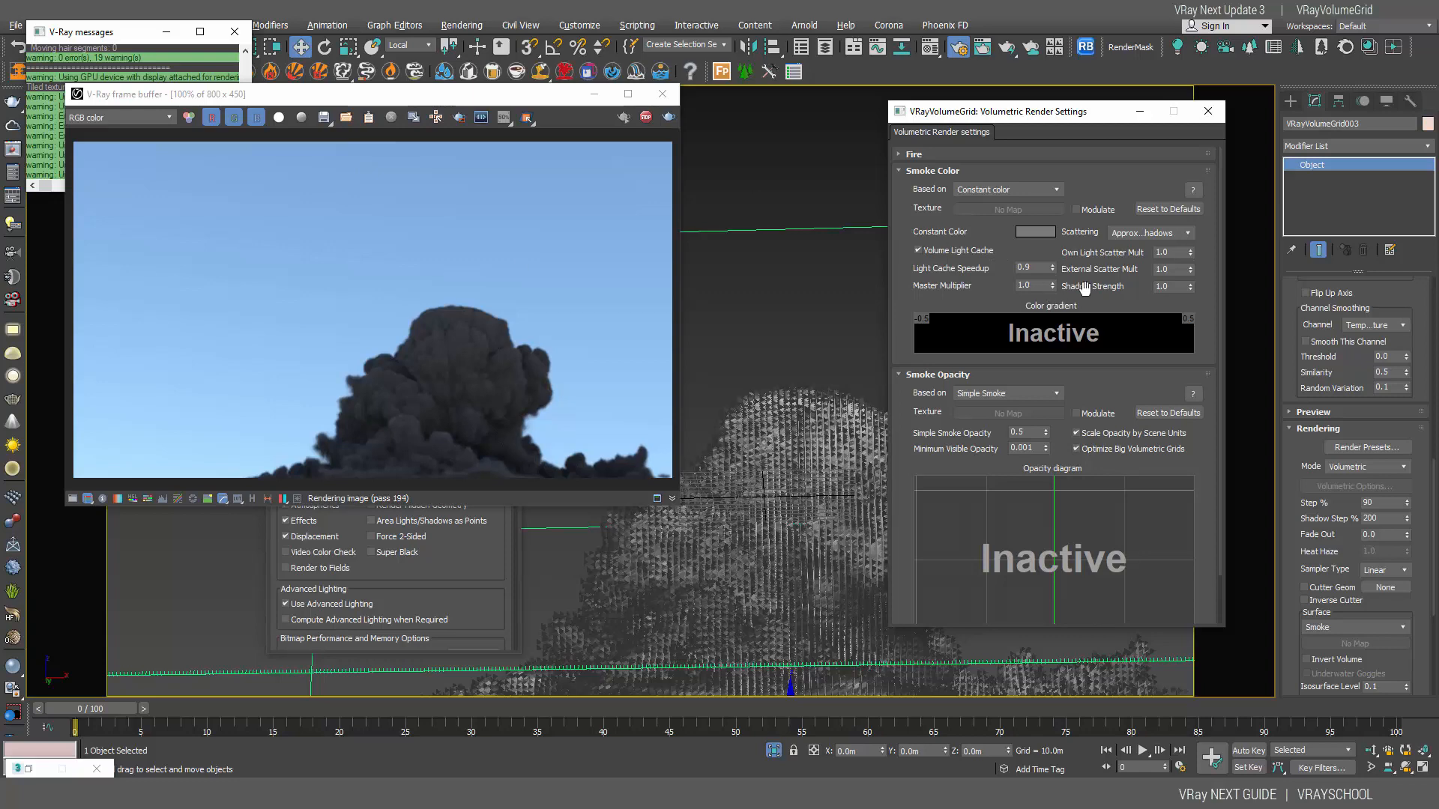
Try blue and yellow tints for the smoke's constant color, and settle on near-white with red, green and blue at 252.
{"action": "left_click", "coordinate": [1040, 233]}
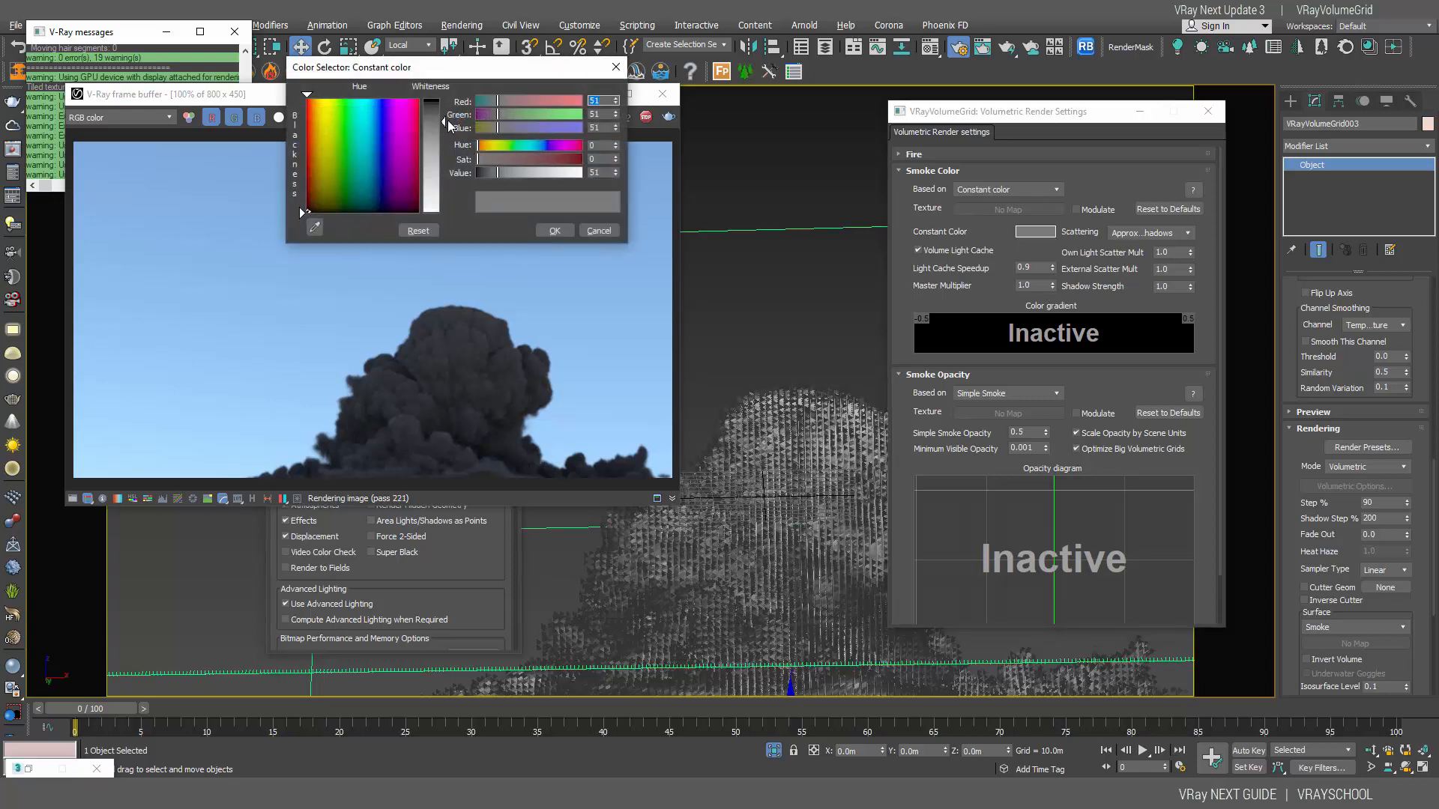
{"action": "left_click_drag", "start_coordinate": [444, 175], "coordinate": [446, 215]}
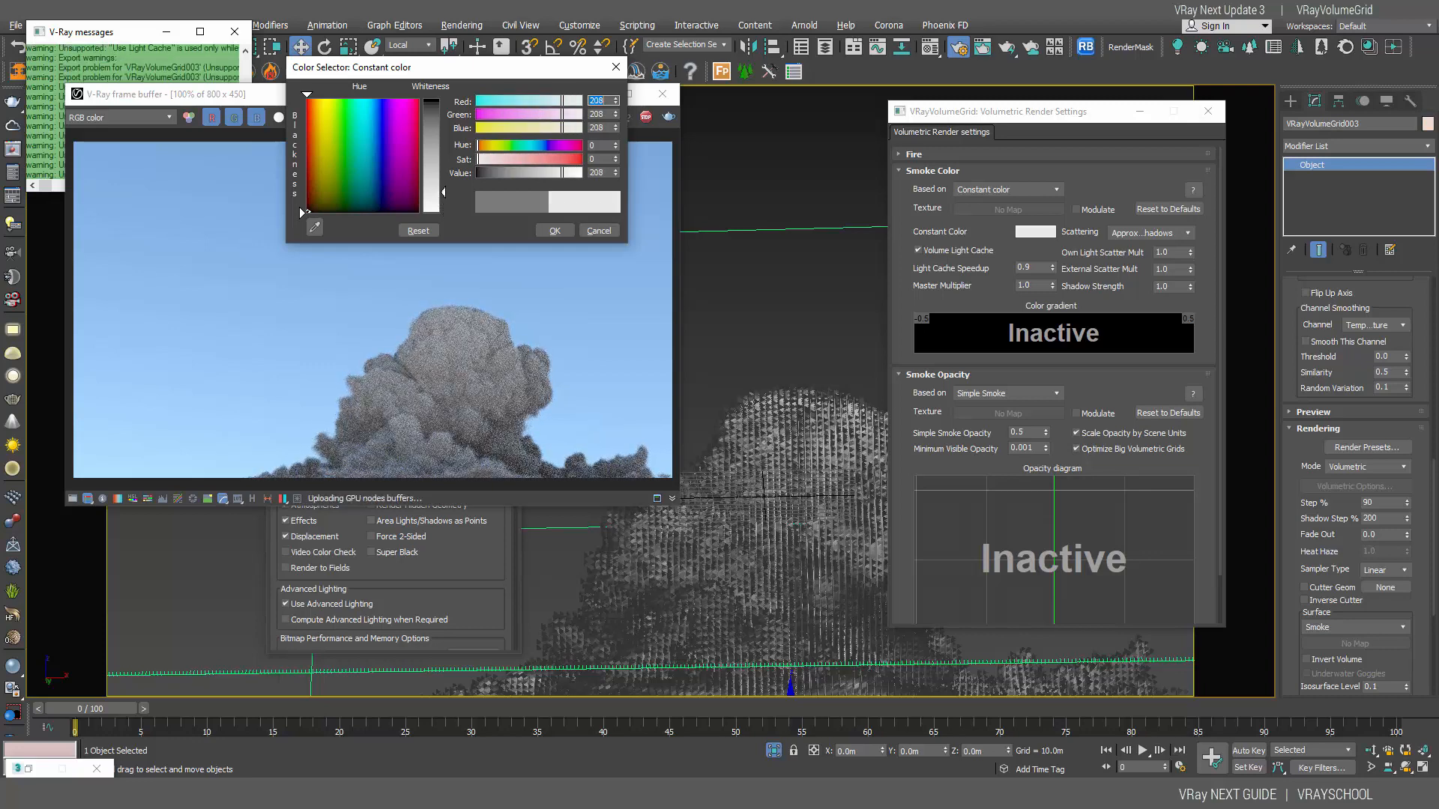
{"action": "left_click", "coordinate": [378, 120]}
{"action": "left_click", "coordinate": [443, 111]}
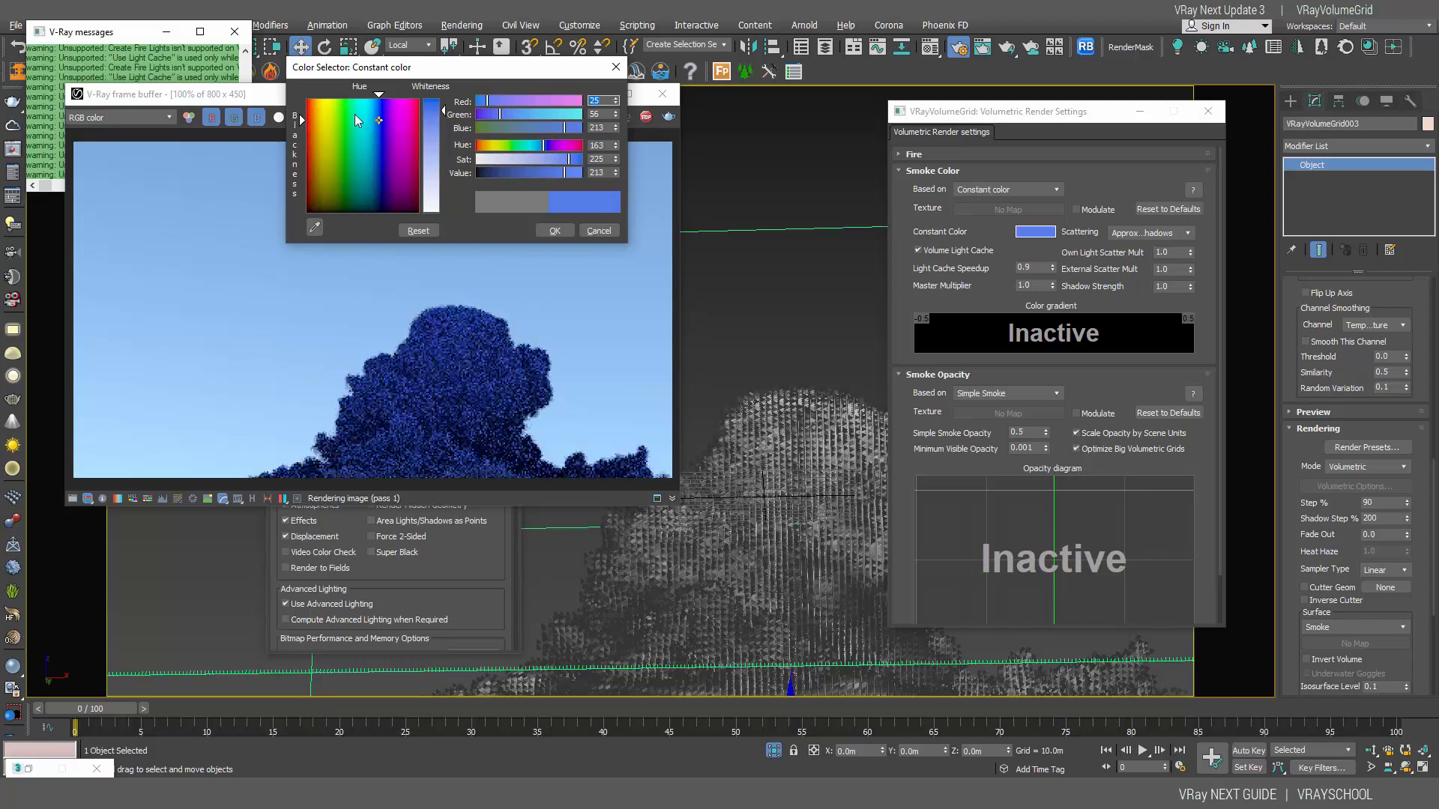
{"action": "mouse_move", "coordinate": [357, 120]}
{"action": "left_mouse_down"}
{"action": "mouse_move", "coordinate": [323, 121]}
{"action": "mouse_move", "coordinate": [402, 150]}
{"action": "mouse_move", "coordinate": [399, 203]}
{"action": "mouse_move", "coordinate": [425, 214]}
{"action": "mouse_move", "coordinate": [361, 181]}
{"action": "mouse_move", "coordinate": [322, 117]}
{"action": "mouse_move", "coordinate": [358, 123]}
{"action": "mouse_move", "coordinate": [339, 154]}
{"action": "mouse_move", "coordinate": [348, 146]}
{"action": "mouse_move", "coordinate": [320, 138]}
{"action": "left_mouse_up"}
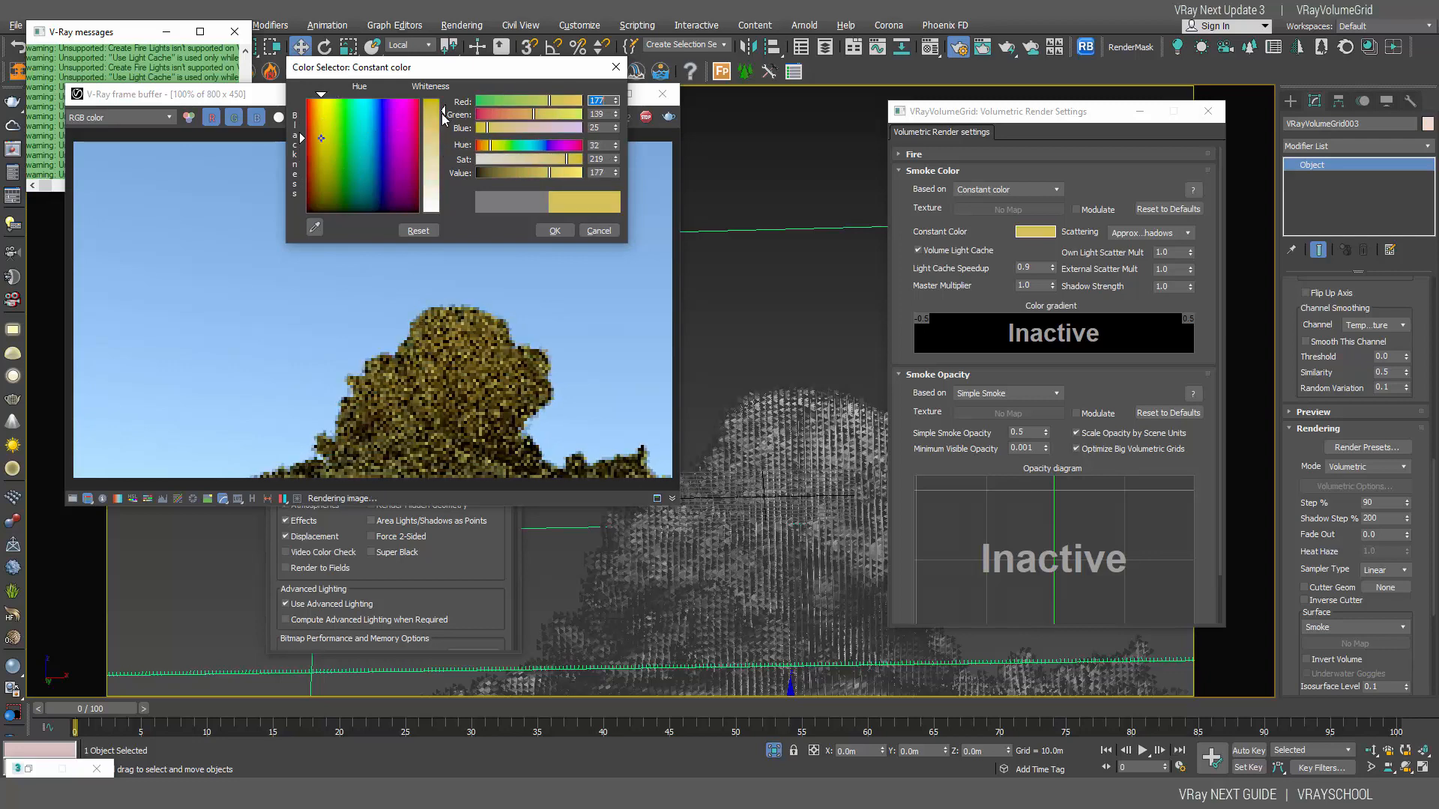
{"action": "left_click_drag", "start_coordinate": [443, 114], "coordinate": [444, 180]}
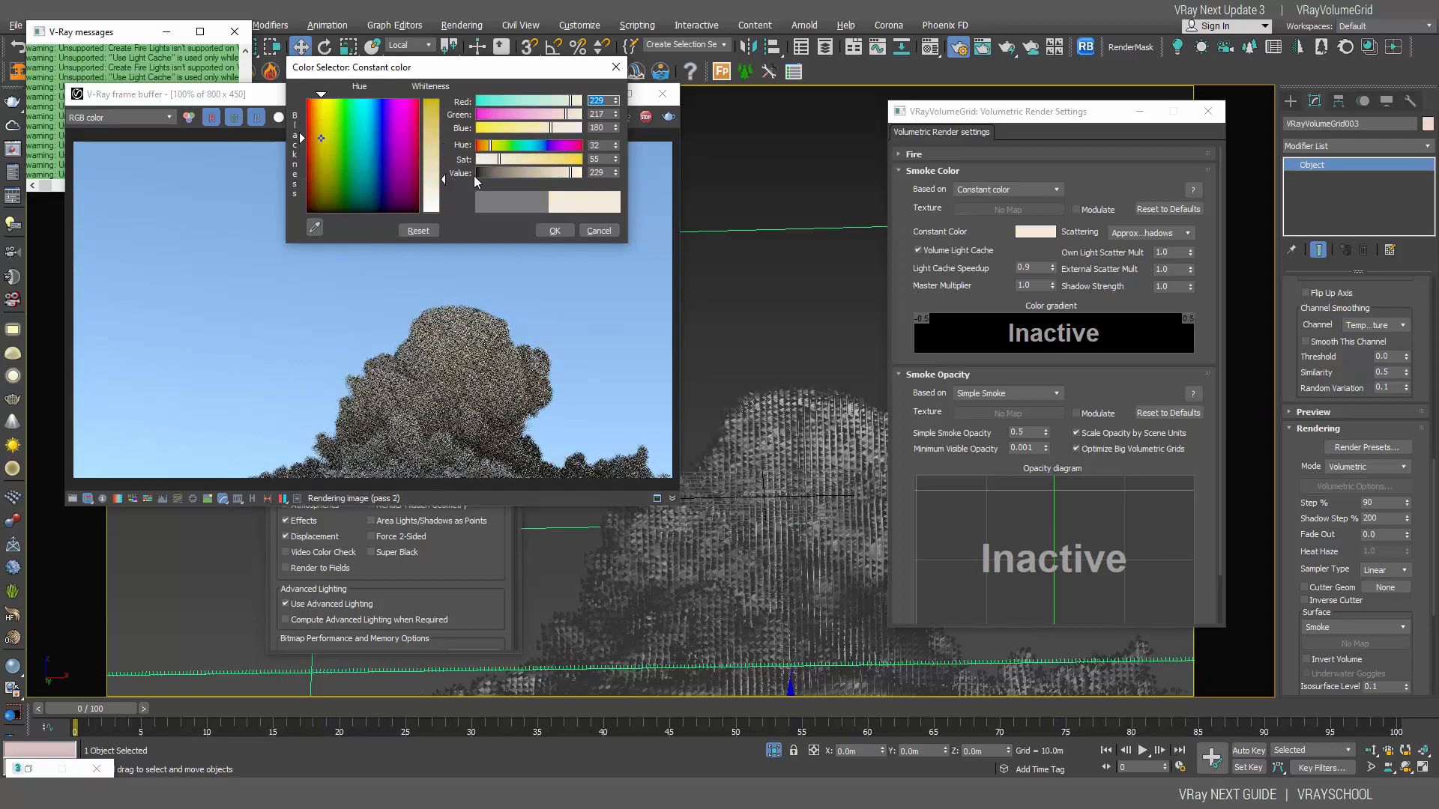
{"action": "left_click", "coordinate": [372, 211]}
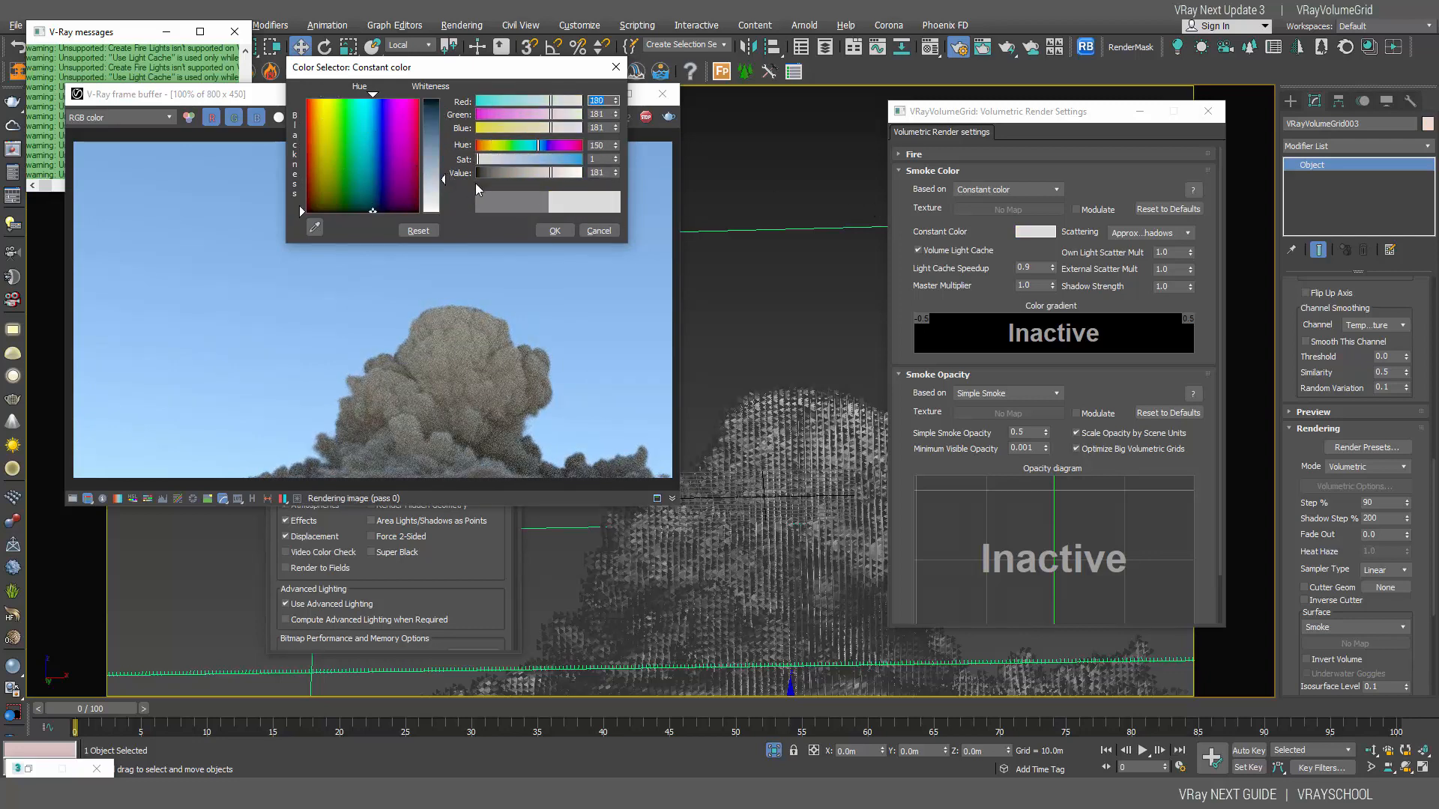
{"action": "left_click_drag", "start_coordinate": [443, 181], "coordinate": [443, 213]}
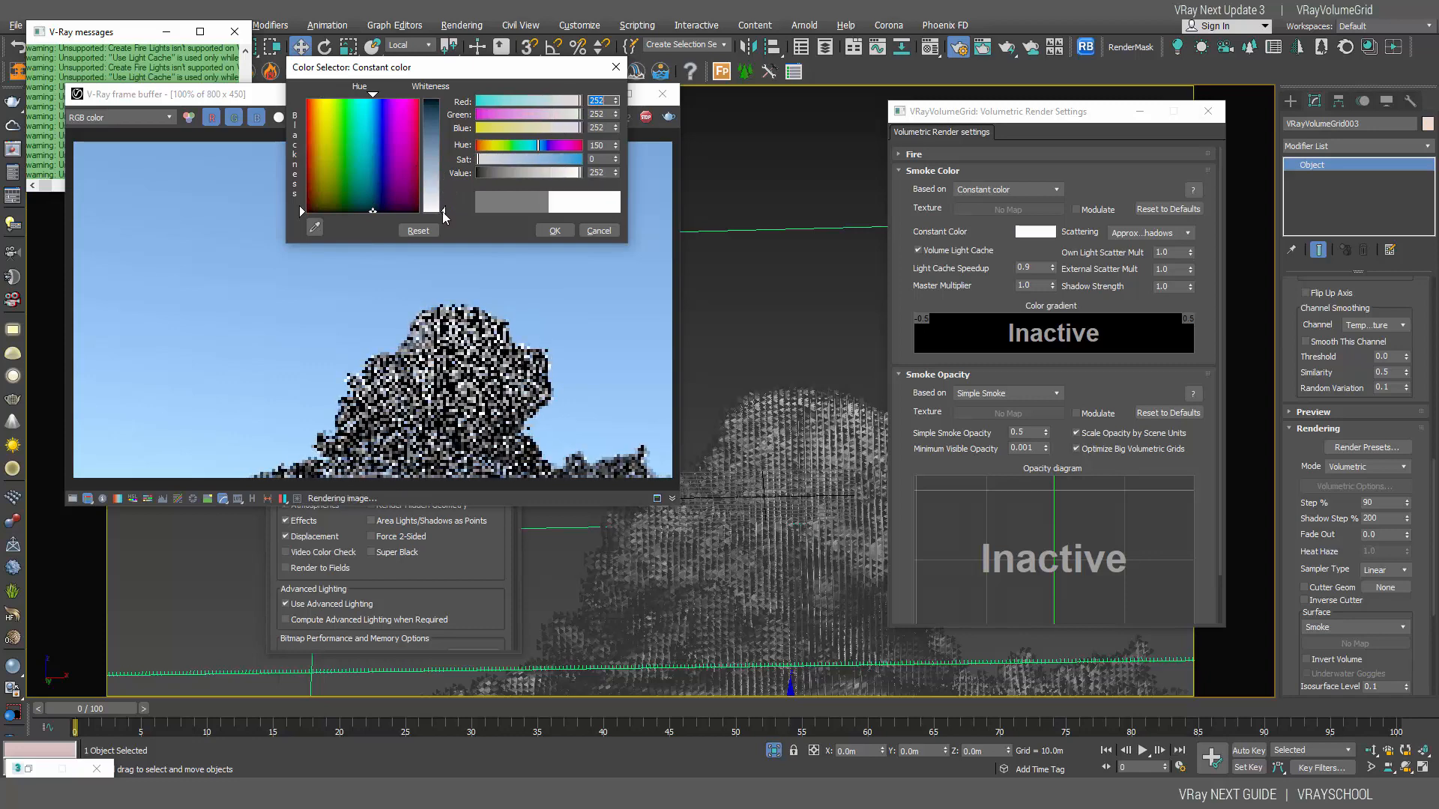
{"action": "left_click", "coordinate": [555, 231]}
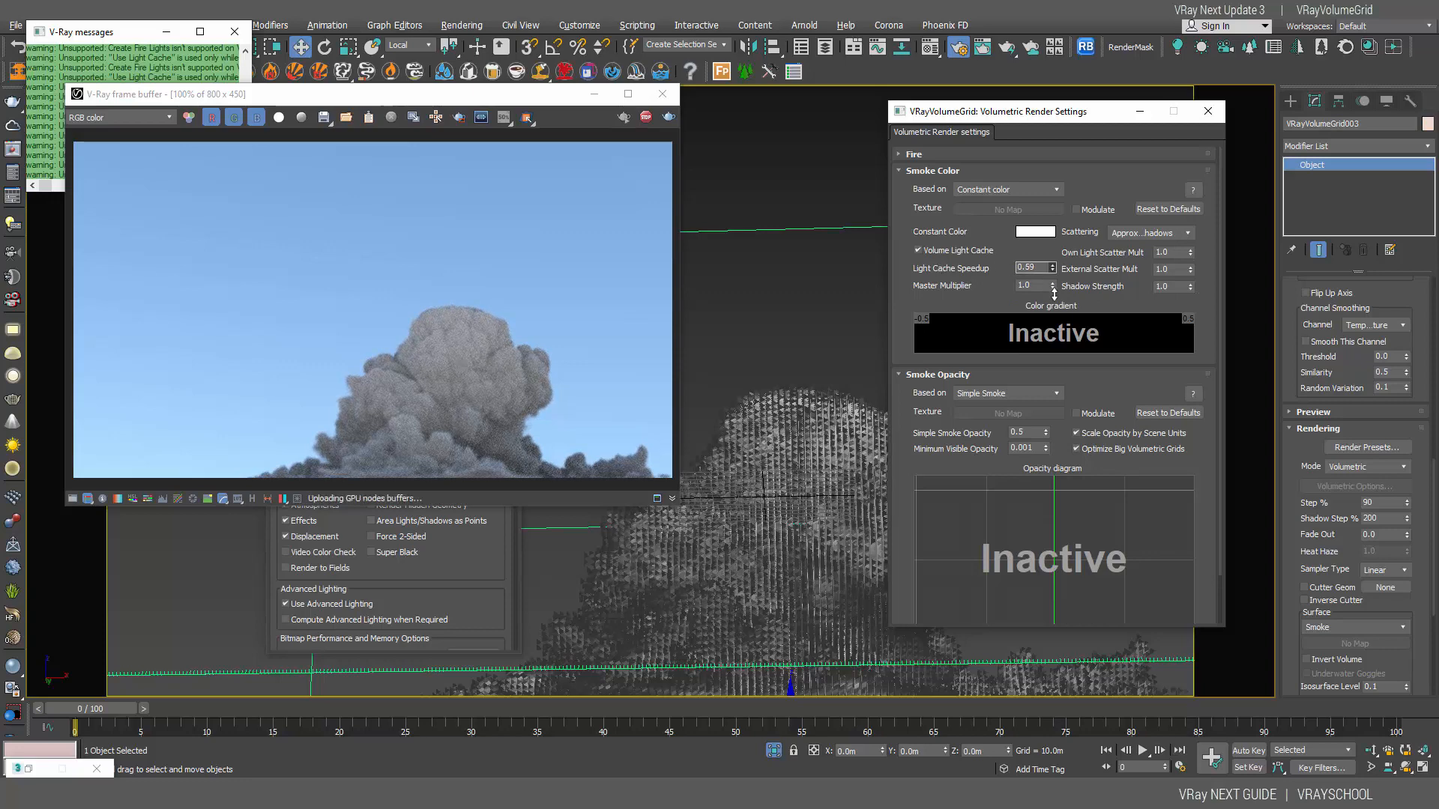
Try different smoke color Master Multiplier values in the live render and set it to 2.0.
{"action": "mouse_move", "coordinate": [1054, 293]}
{"action": "left_mouse_down"}
{"action": "mouse_move", "coordinate": [1050, 330]}
{"action": "mouse_move", "coordinate": [1053, 282]}
{"action": "left_mouse_up"}
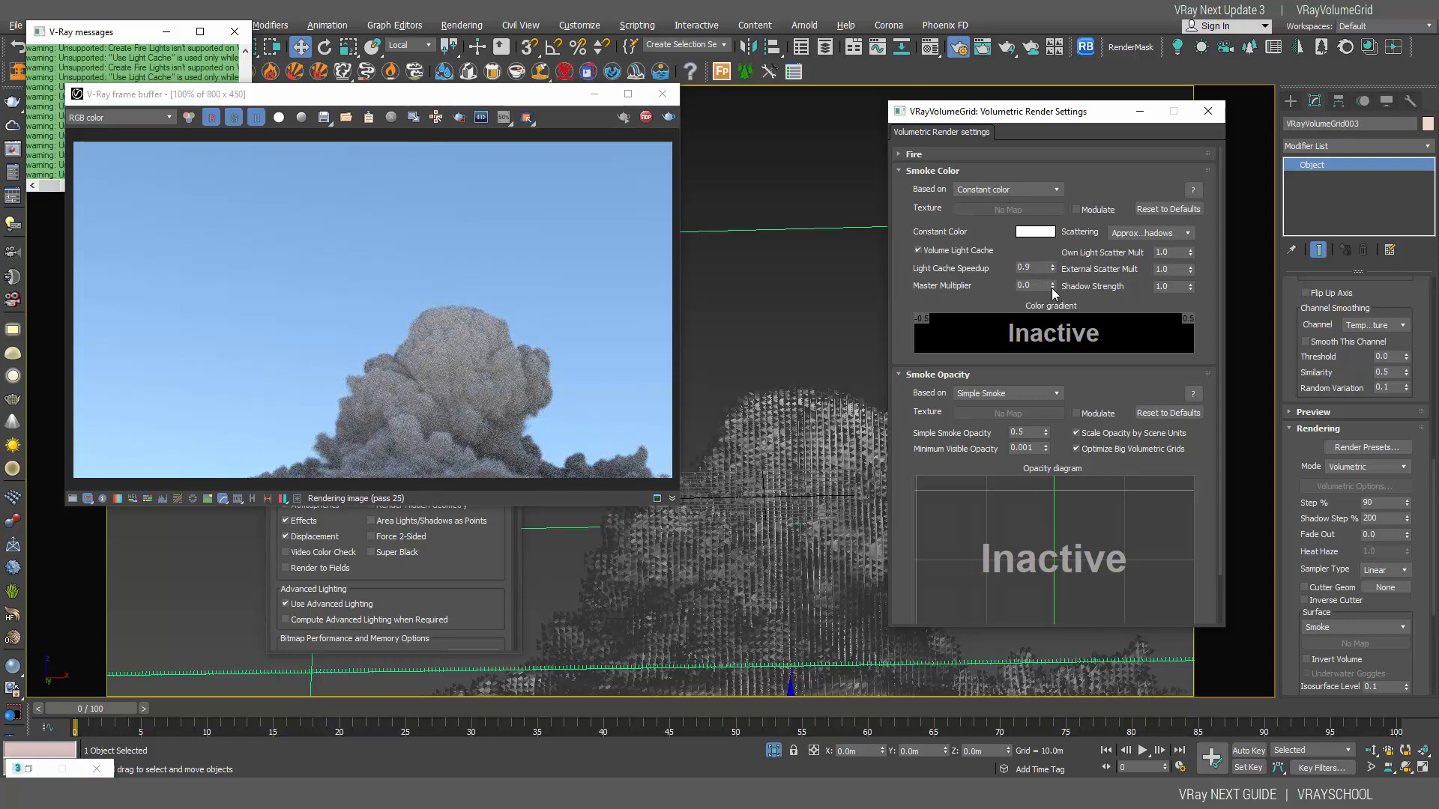
{"action": "left_click_drag", "start_coordinate": [1051, 287], "coordinate": [1049, 326]}
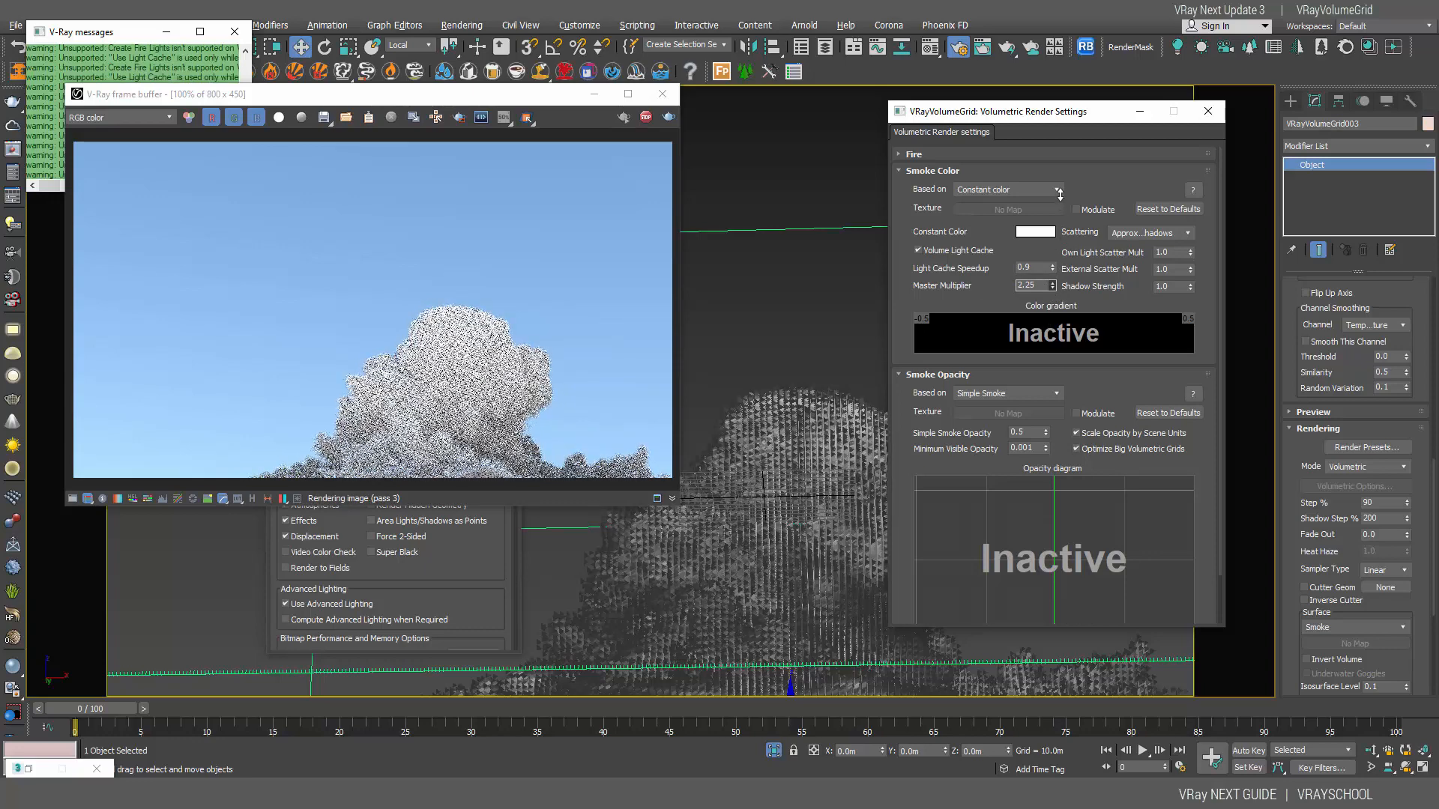
{"action": "type", "text": "2"}
{"action": "key", "text": "Return"}
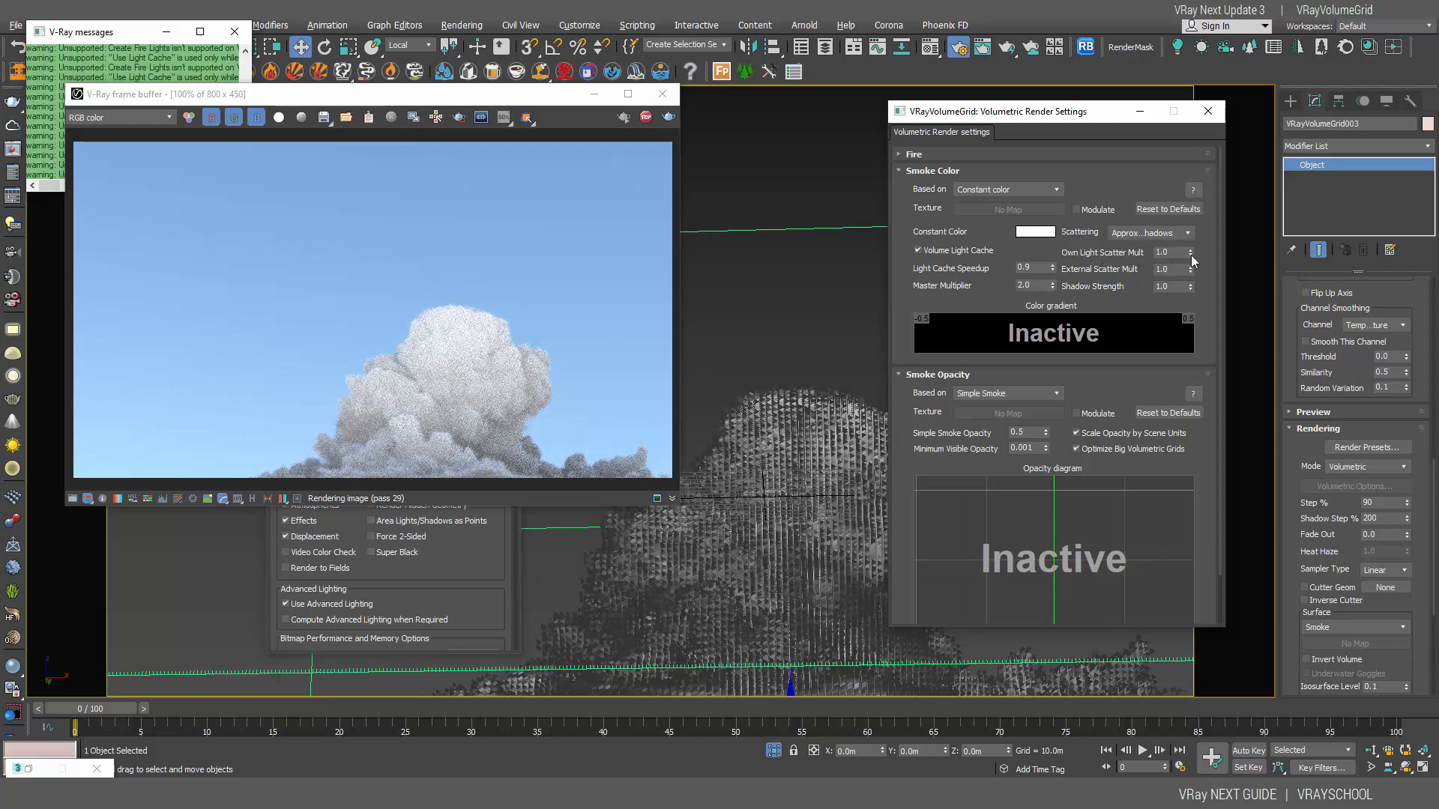
Test the smoke's scatter multipliers in the live render and set External Scatter Mult to 0.23.
{"action": "left_click_drag", "start_coordinate": [1190, 259], "coordinate": [1195, 224]}
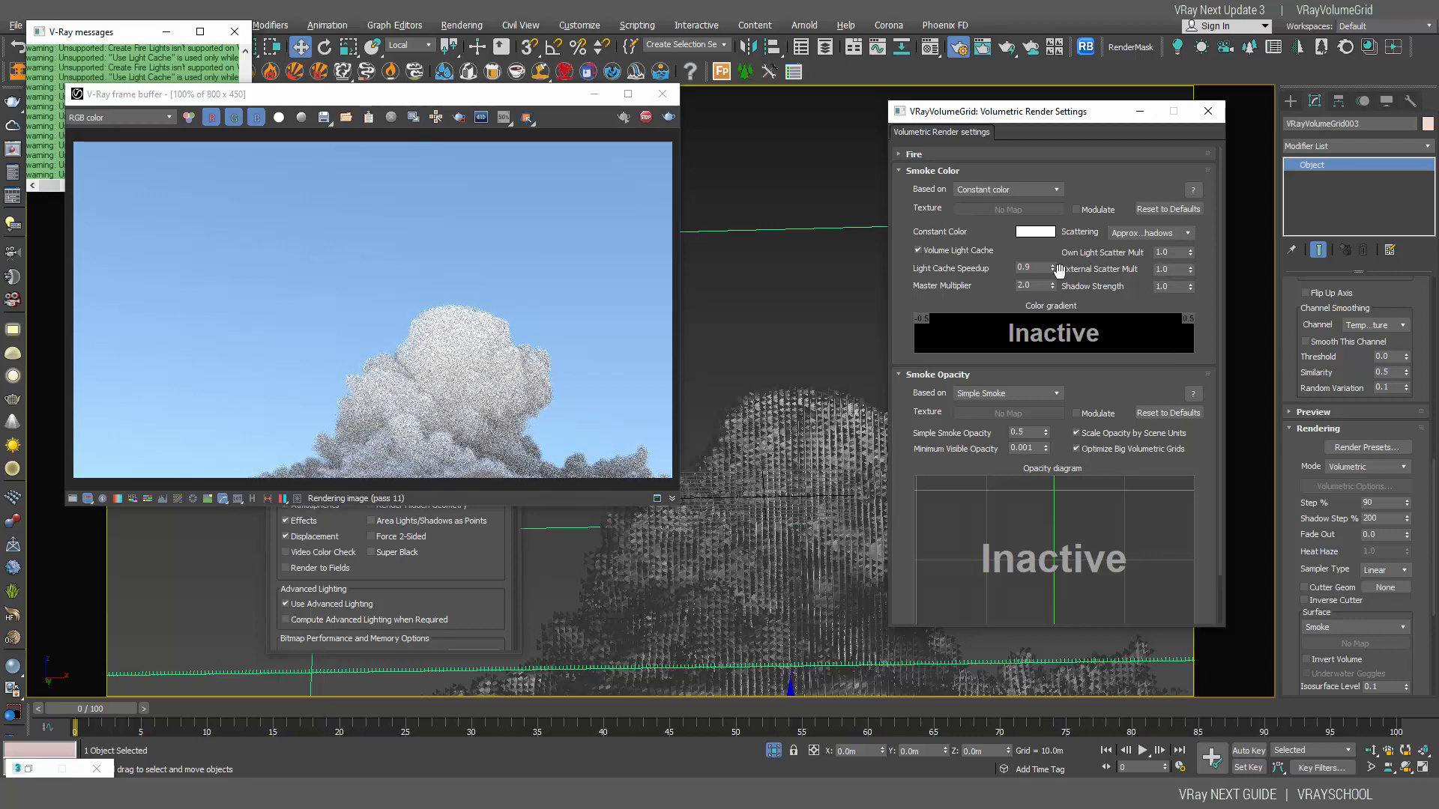
{"action": "left_click_drag", "start_coordinate": [1190, 269], "coordinate": [1184, 328]}
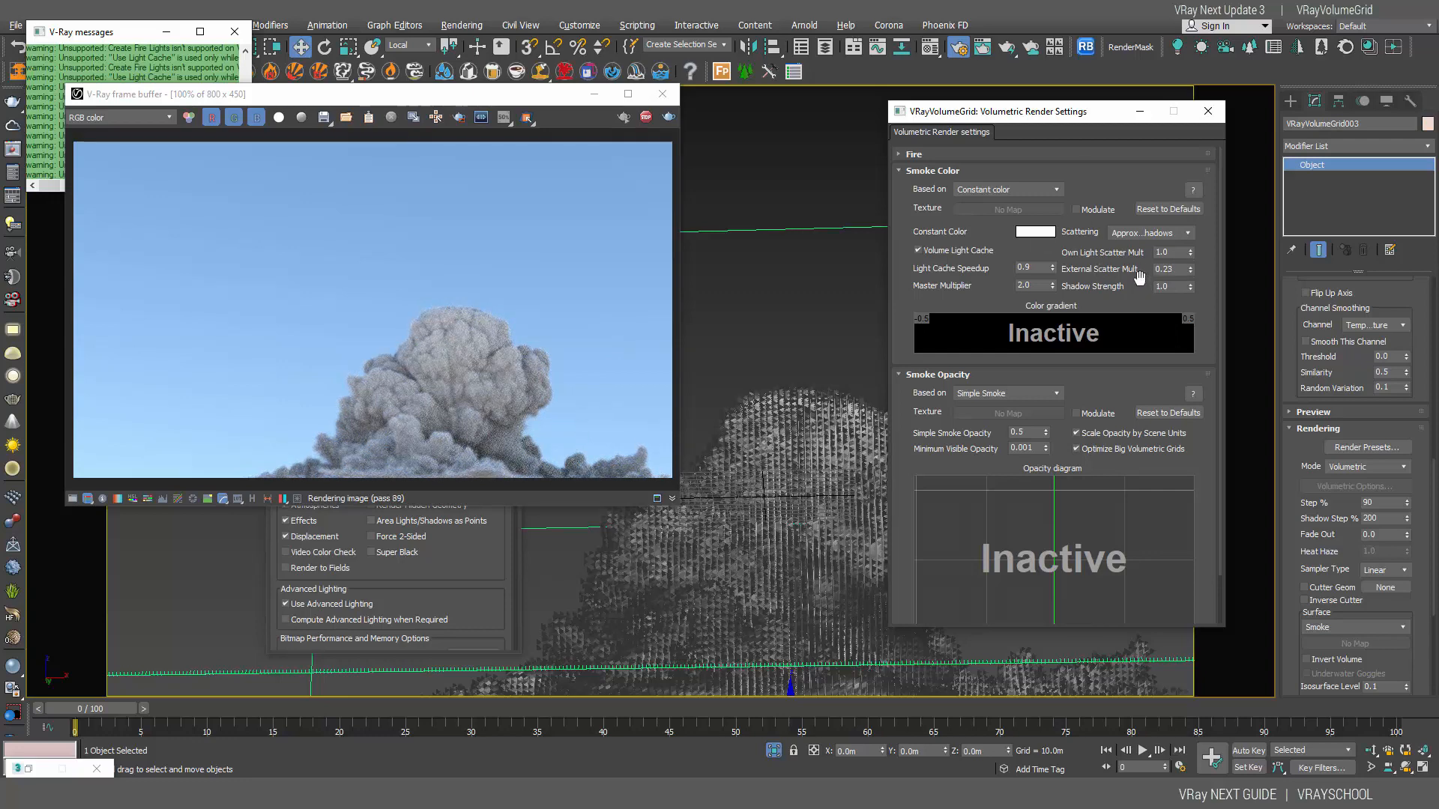
{"action": "mouse_move", "coordinate": [1189, 262]}
{"action": "left_mouse_down"}
{"action": "mouse_move", "coordinate": [1191, 227]}
{"action": "mouse_move", "coordinate": [1195, 262]}
{"action": "left_mouse_up"}
{"action": "right_click", "coordinate": [1192, 284]}
Try different Simple Smoke Opacity values for the cloud and set it to 0.13.
{"action": "left_click_drag", "start_coordinate": [1220, 359], "coordinate": [1217, 412]}
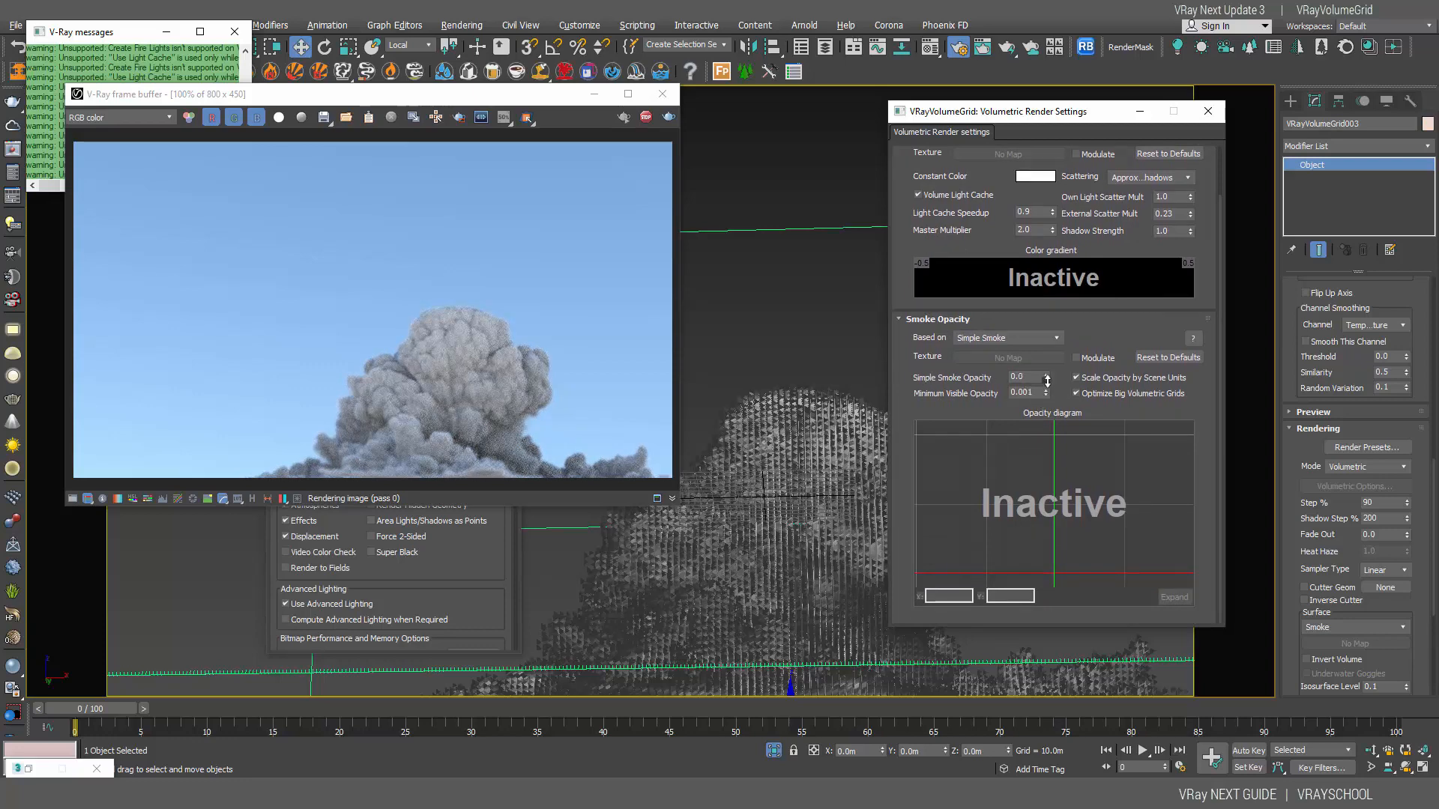
{"action": "left_click_drag", "start_coordinate": [1047, 381], "coordinate": [1051, 413]}
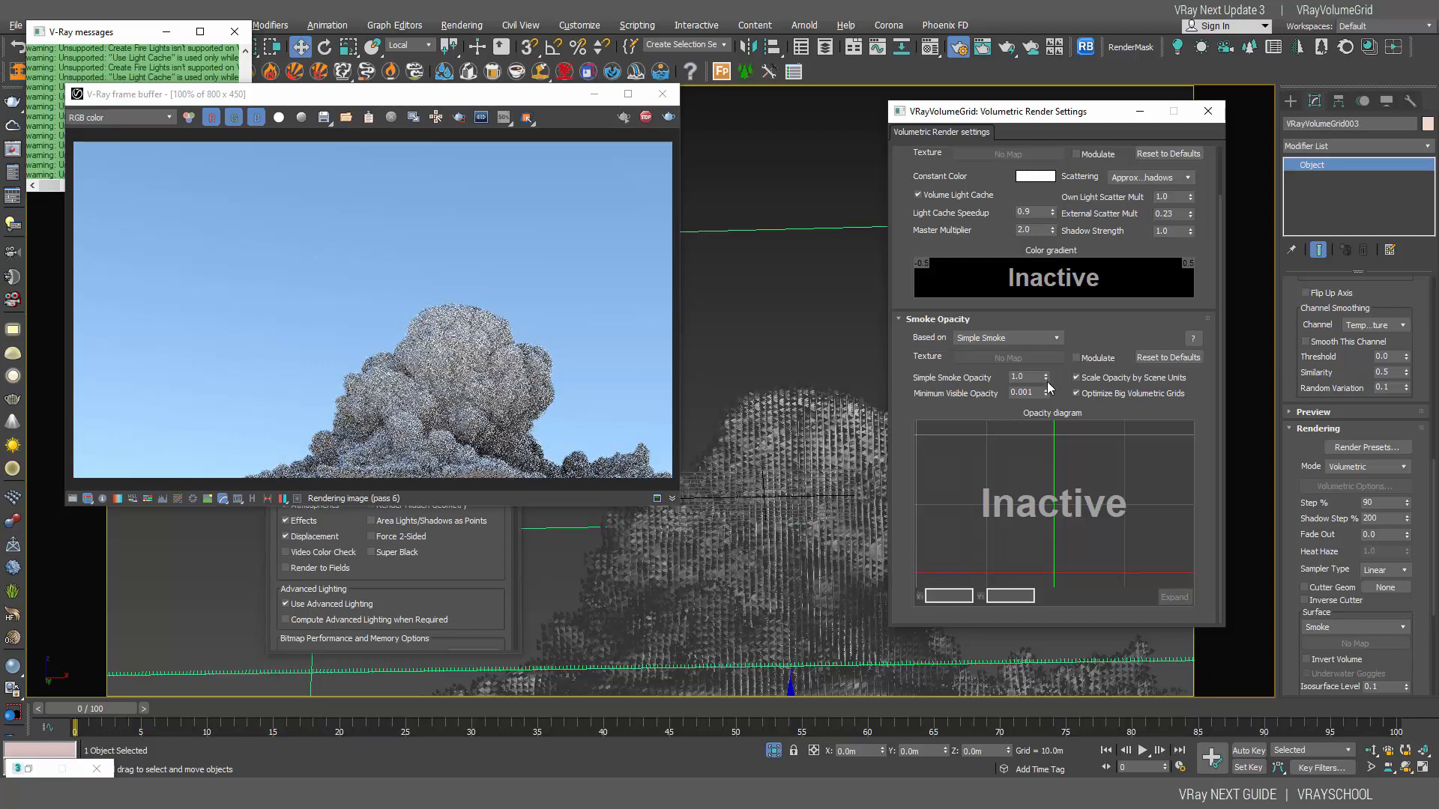
{"action": "left_click_drag", "start_coordinate": [1046, 375], "coordinate": [1056, 444]}
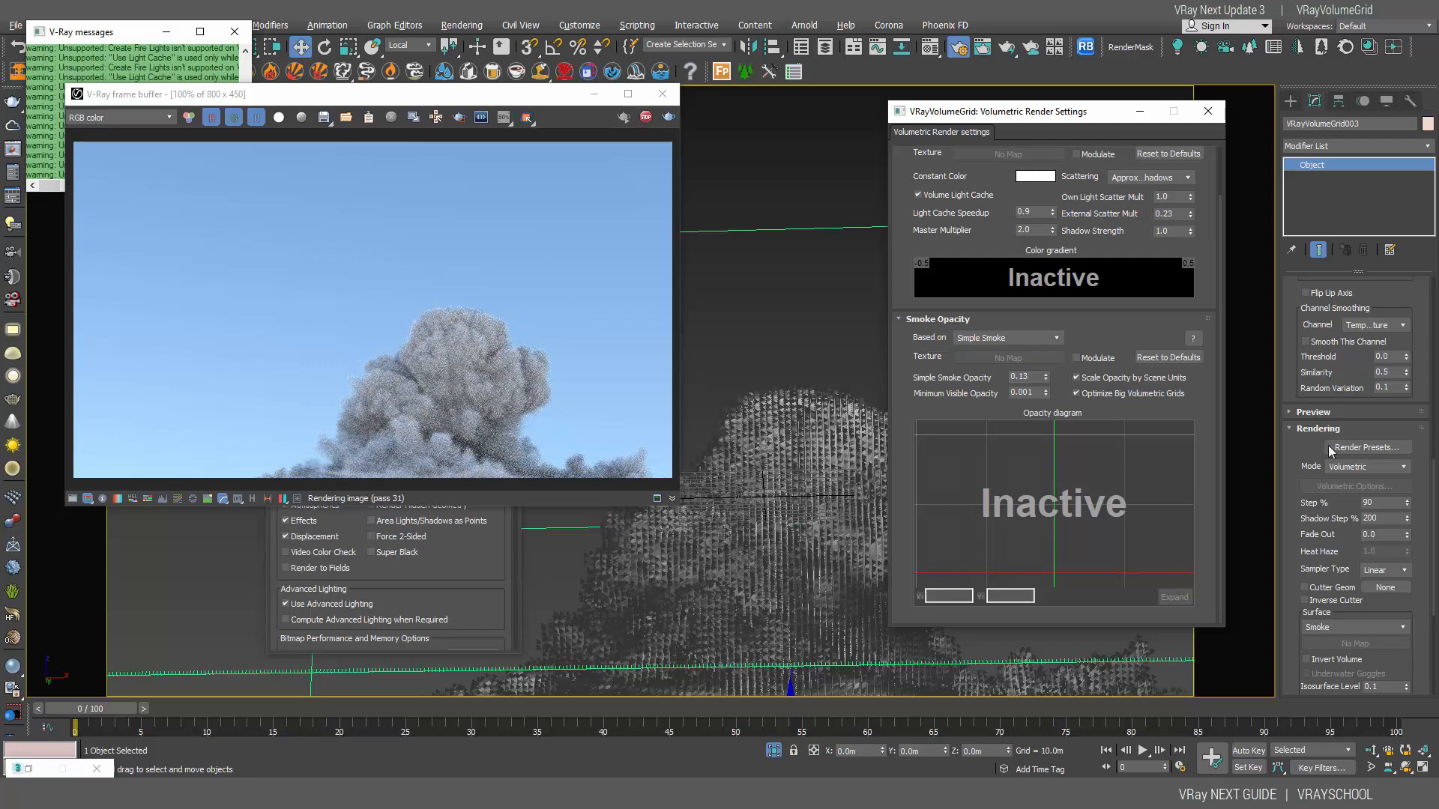
Expand the grid's Preview settings, test a coarser viewport preview, and set Detail Reduction to 10.
{"action": "mouse_move", "coordinate": [1436, 485]}
{"action": "left_mouse_down"}
{"action": "mouse_move", "coordinate": [1436, 569]}
{"action": "mouse_move", "coordinate": [1436, 510]}
{"action": "left_mouse_up"}
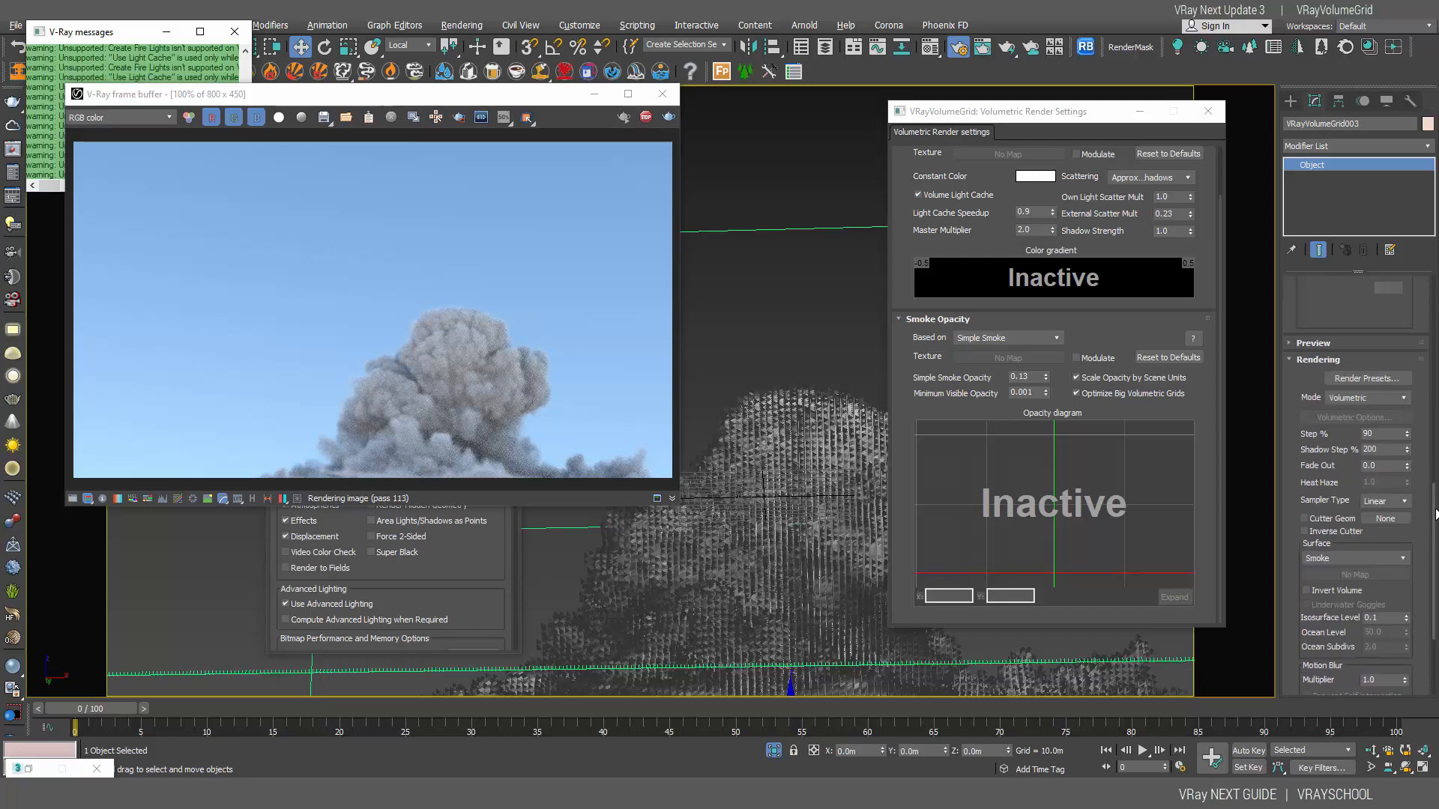
{"action": "left_click", "coordinate": [1287, 344]}
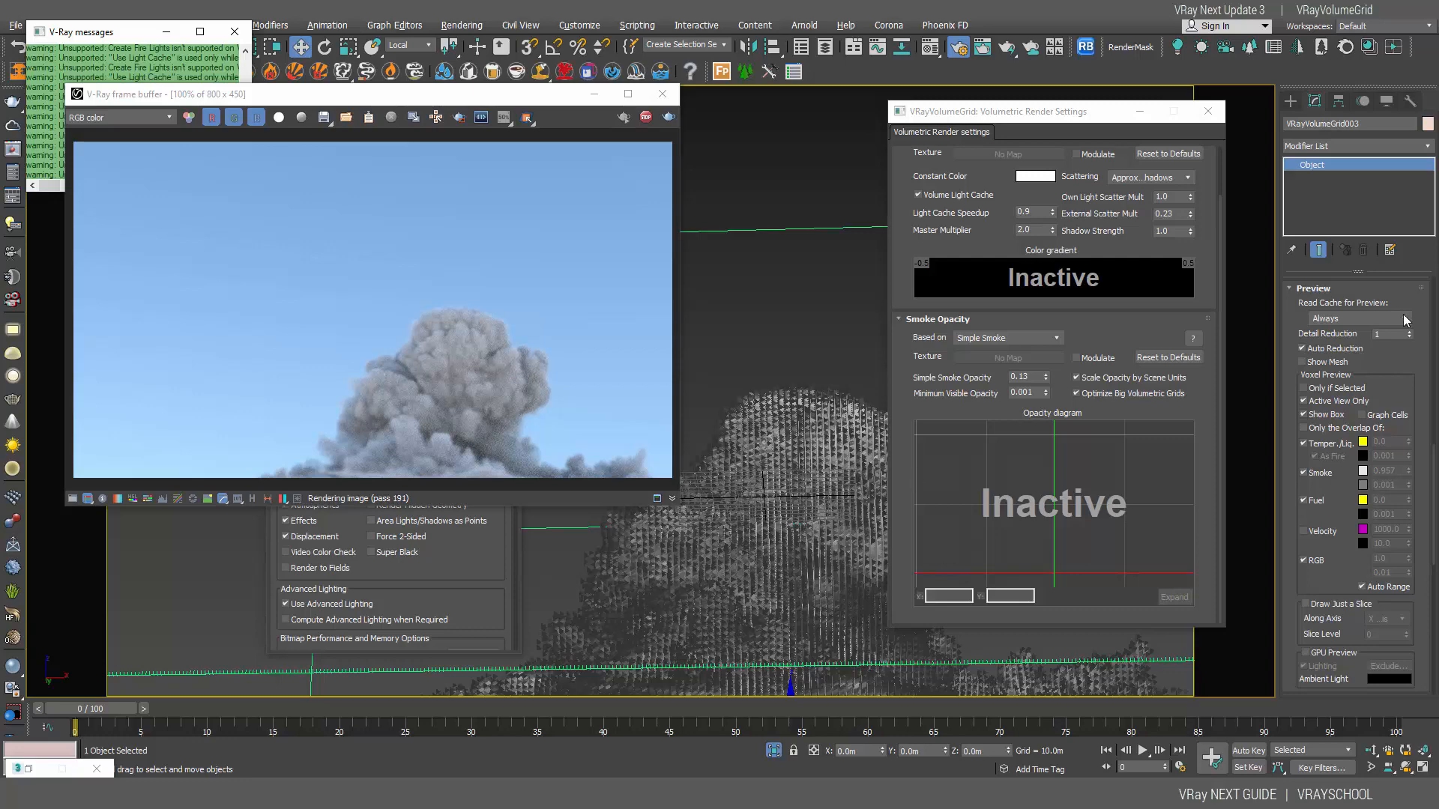
{"action": "mouse_move", "coordinate": [1410, 337]}
{"action": "left_mouse_down"}
{"action": "mouse_move", "coordinate": [1411, 356]}
{"action": "mouse_move", "coordinate": [1418, 322]}
{"action": "left_mouse_up"}
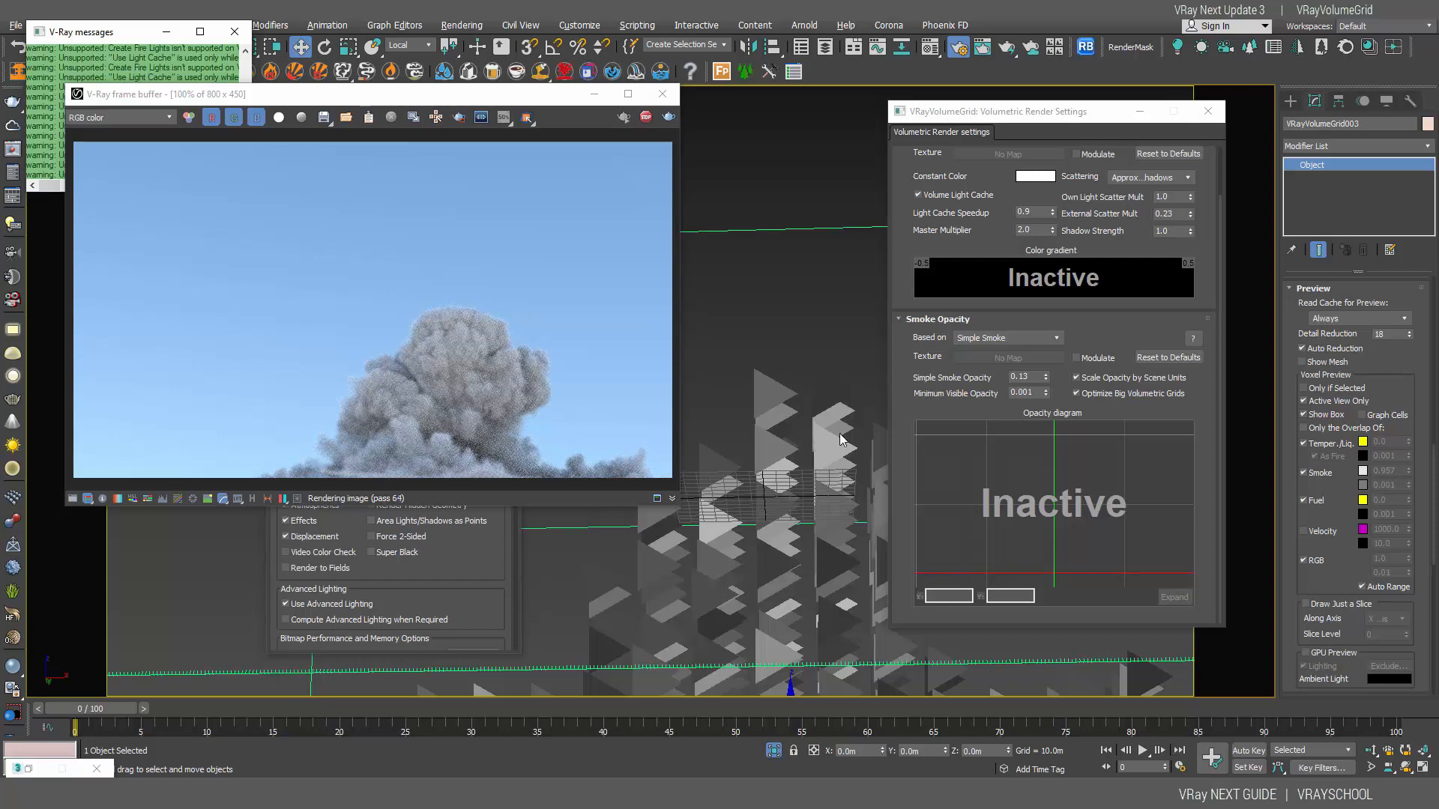
{"action": "double_click", "coordinate": [1394, 334]}
{"action": "type", "text": "10"}
{"action": "key", "text": "Return"}
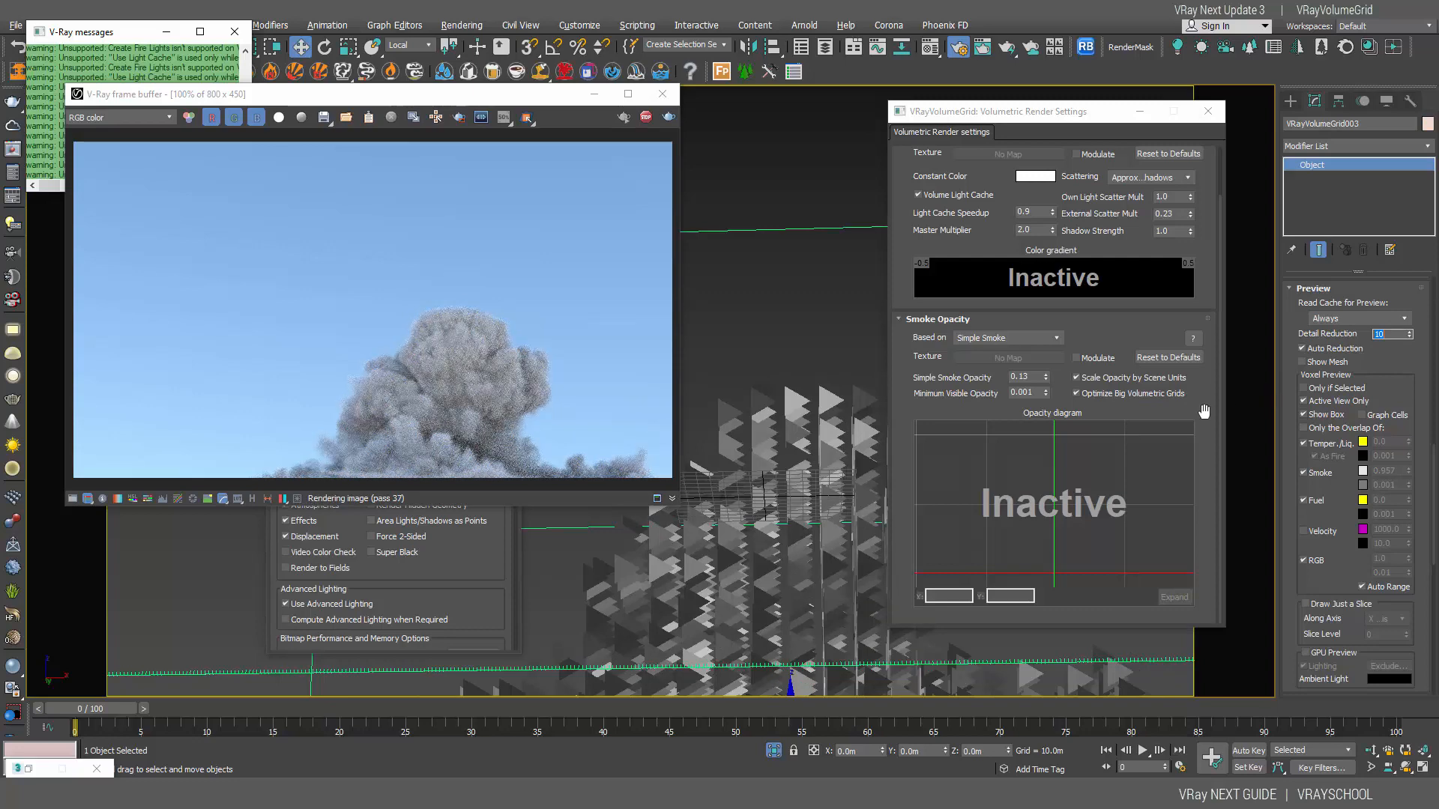
Turn on Auto Key, shift the cloud grid slightly in negative X at frame 100, and scrub the timeline to check the motion.
{"action": "left_click_drag", "start_coordinate": [1068, 115], "coordinate": [969, 38]}
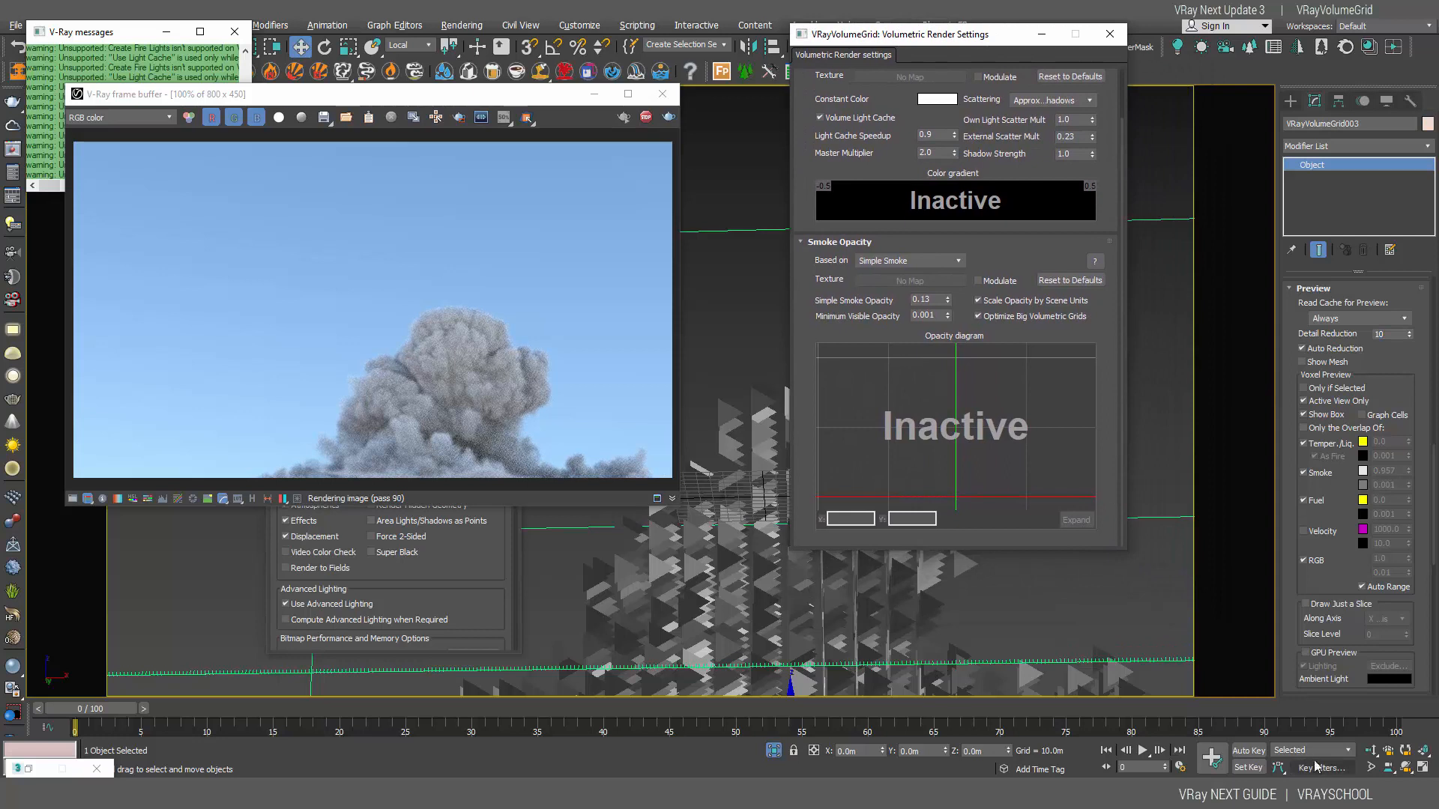
{"action": "left_click", "coordinate": [1251, 751]}
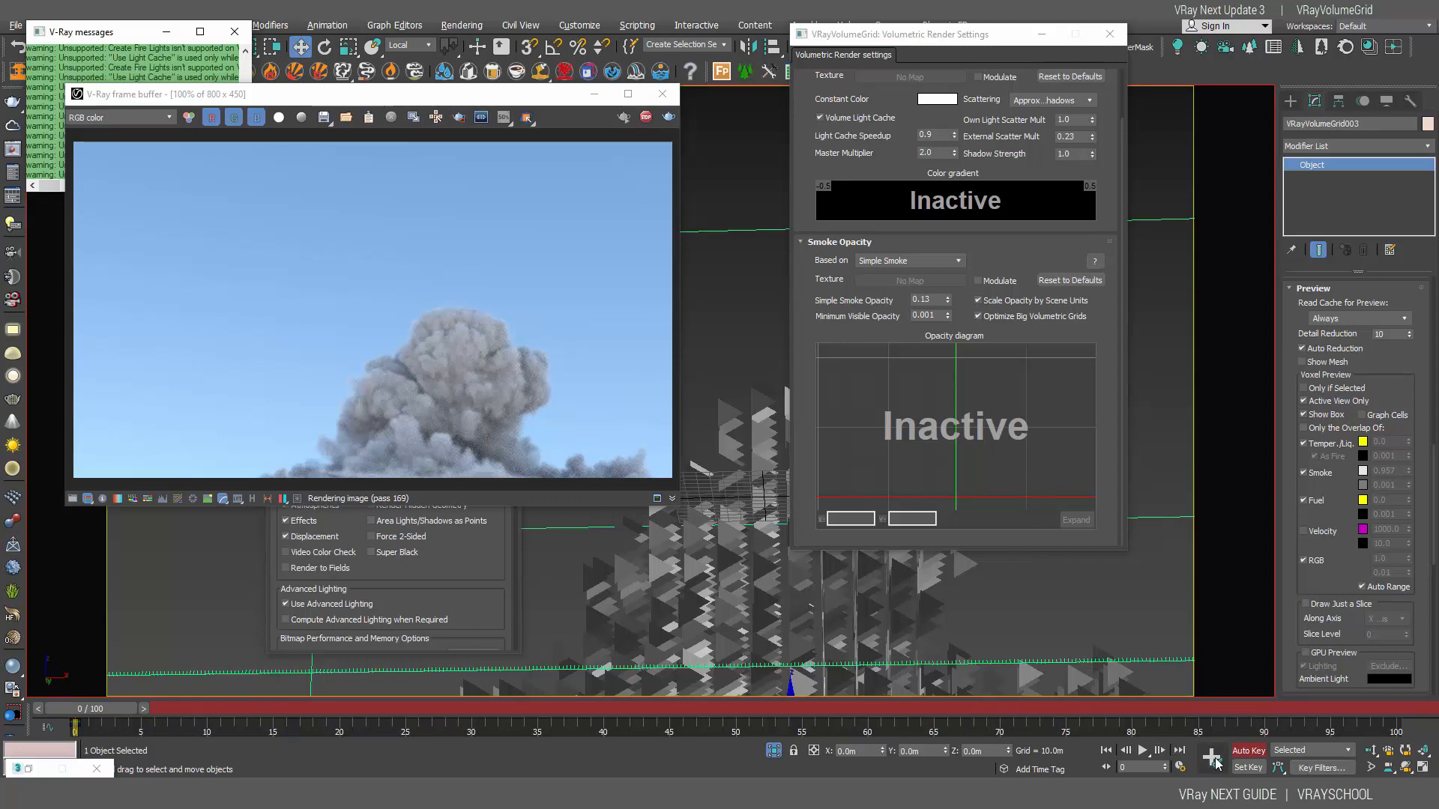
{"action": "left_click", "coordinate": [1398, 710]}
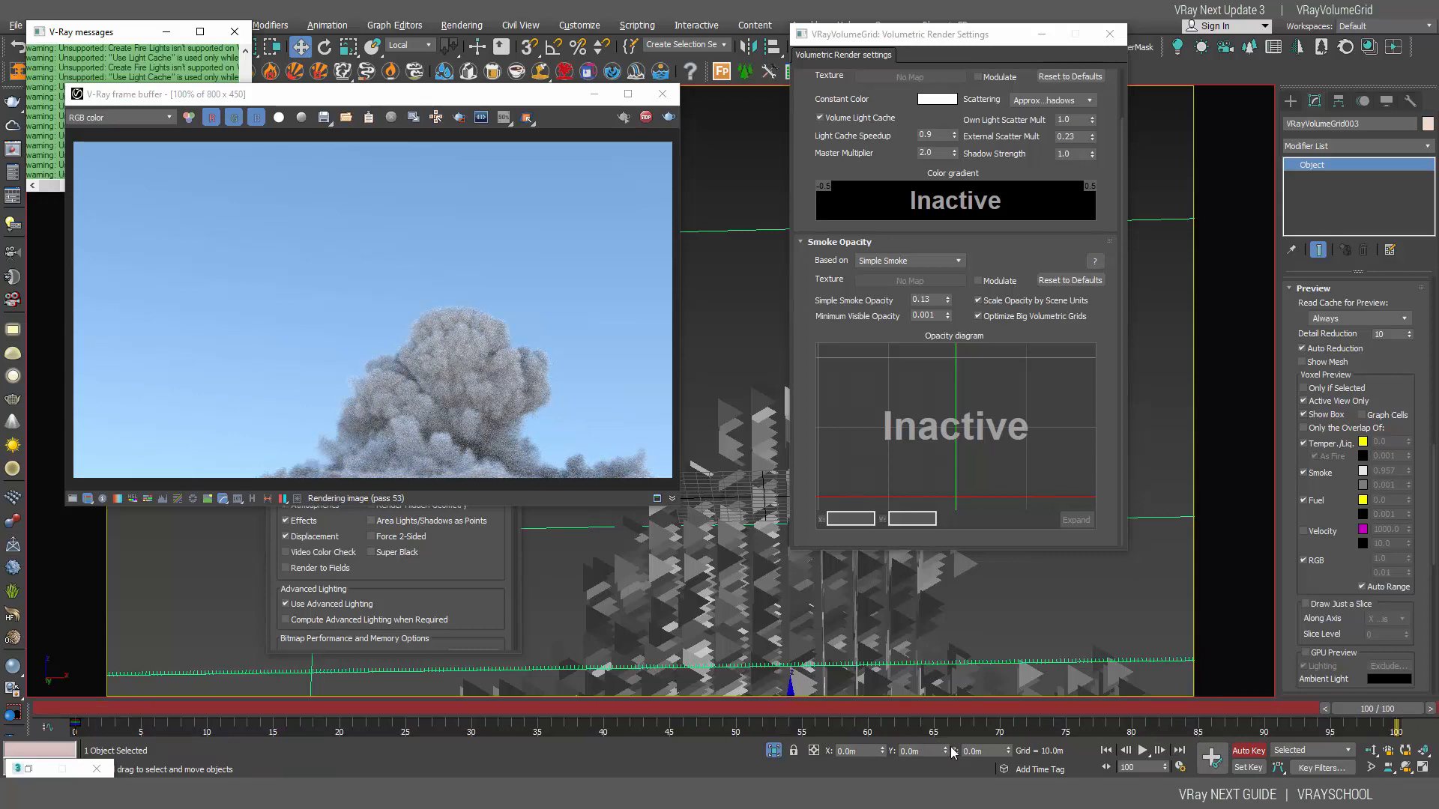
{"action": "mouse_move", "coordinate": [883, 750]}
{"action": "left_mouse_down"}
{"action": "mouse_move", "coordinate": [884, 763]}
{"action": "mouse_move", "coordinate": [892, 25]}
{"action": "mouse_move", "coordinate": [890, 770]}
{"action": "left_mouse_up"}
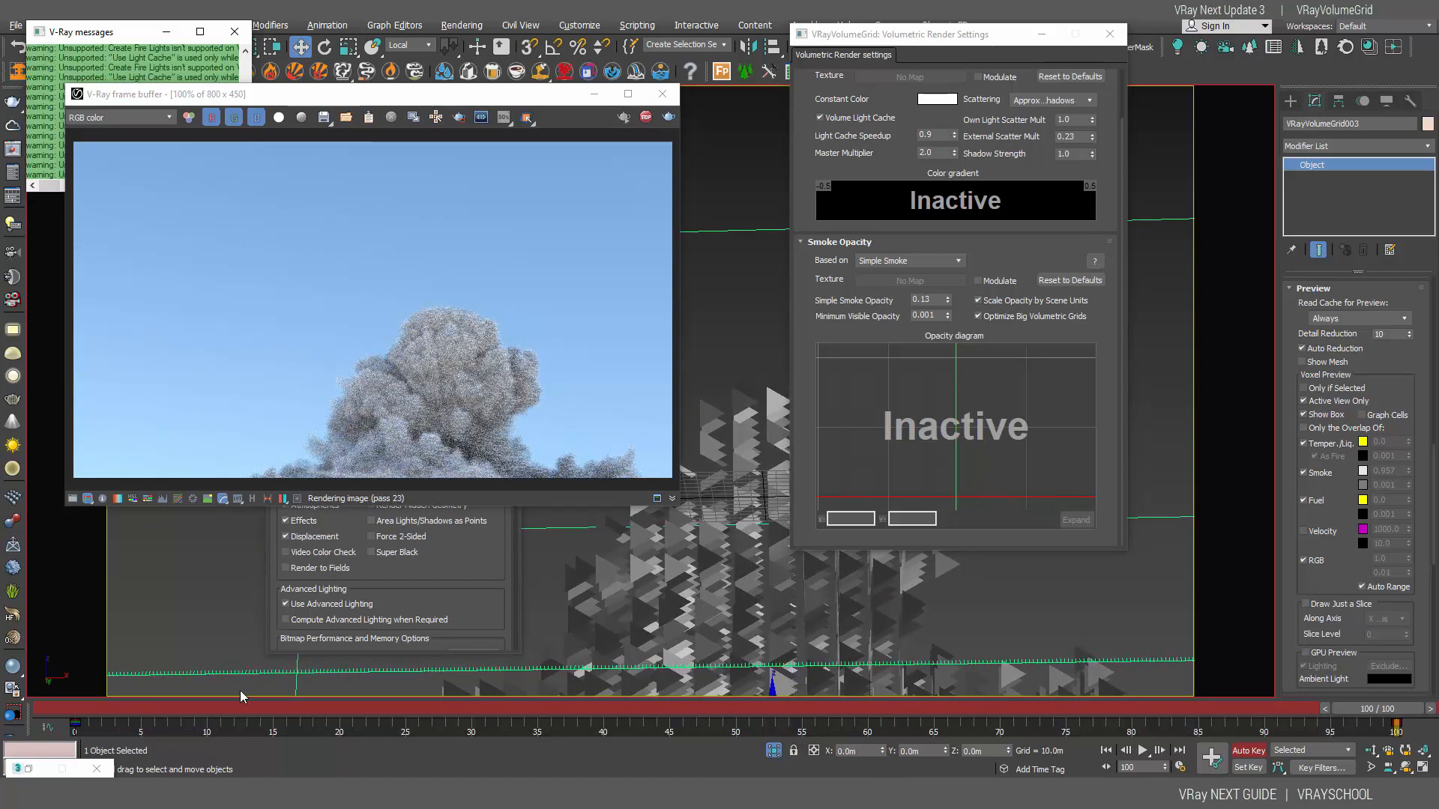
{"action": "left_click_drag", "start_coordinate": [83, 716], "coordinate": [1409, 749]}
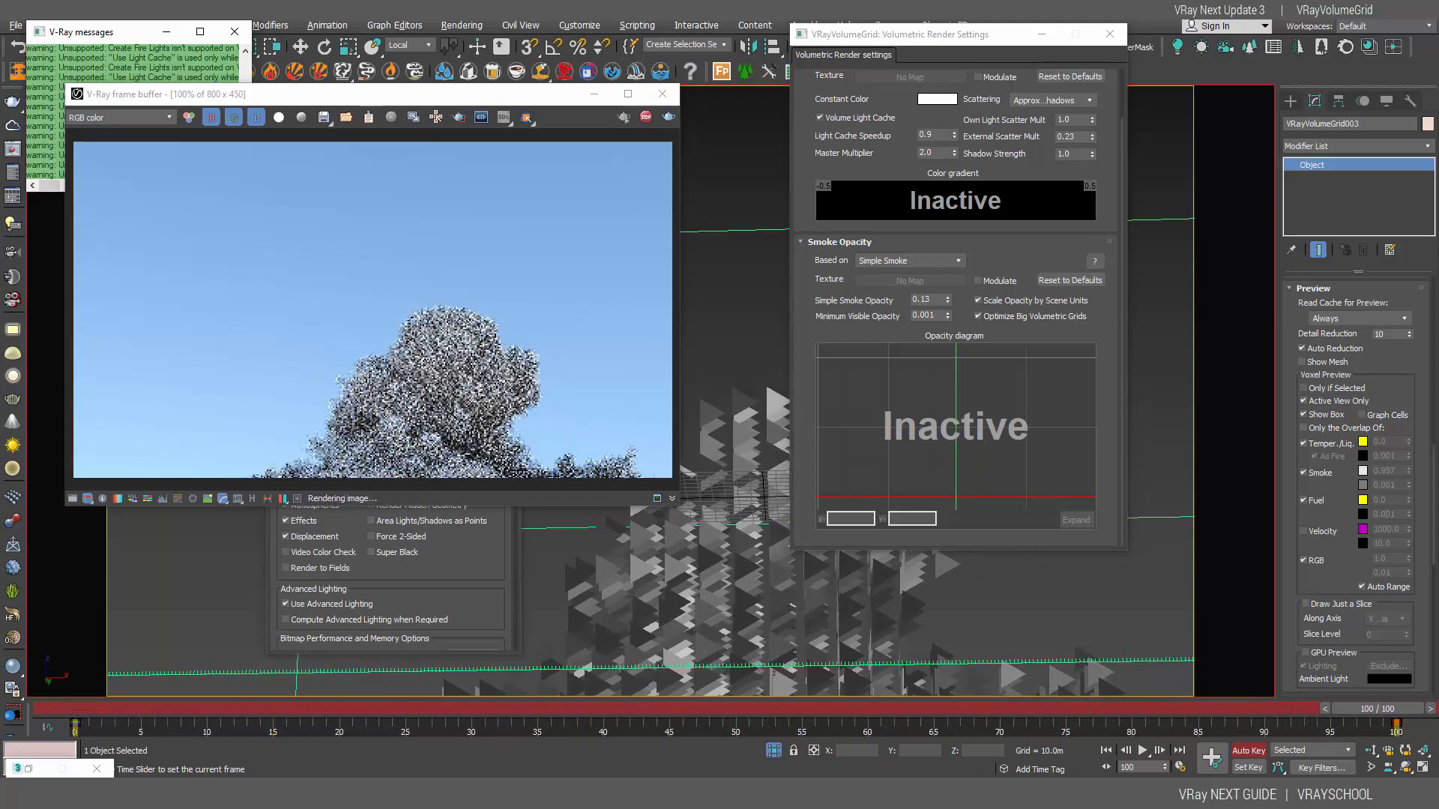
Scale the cloud grid non-uniformly along Y to about 137% at frame 100.
{"action": "key", "text": "w"}
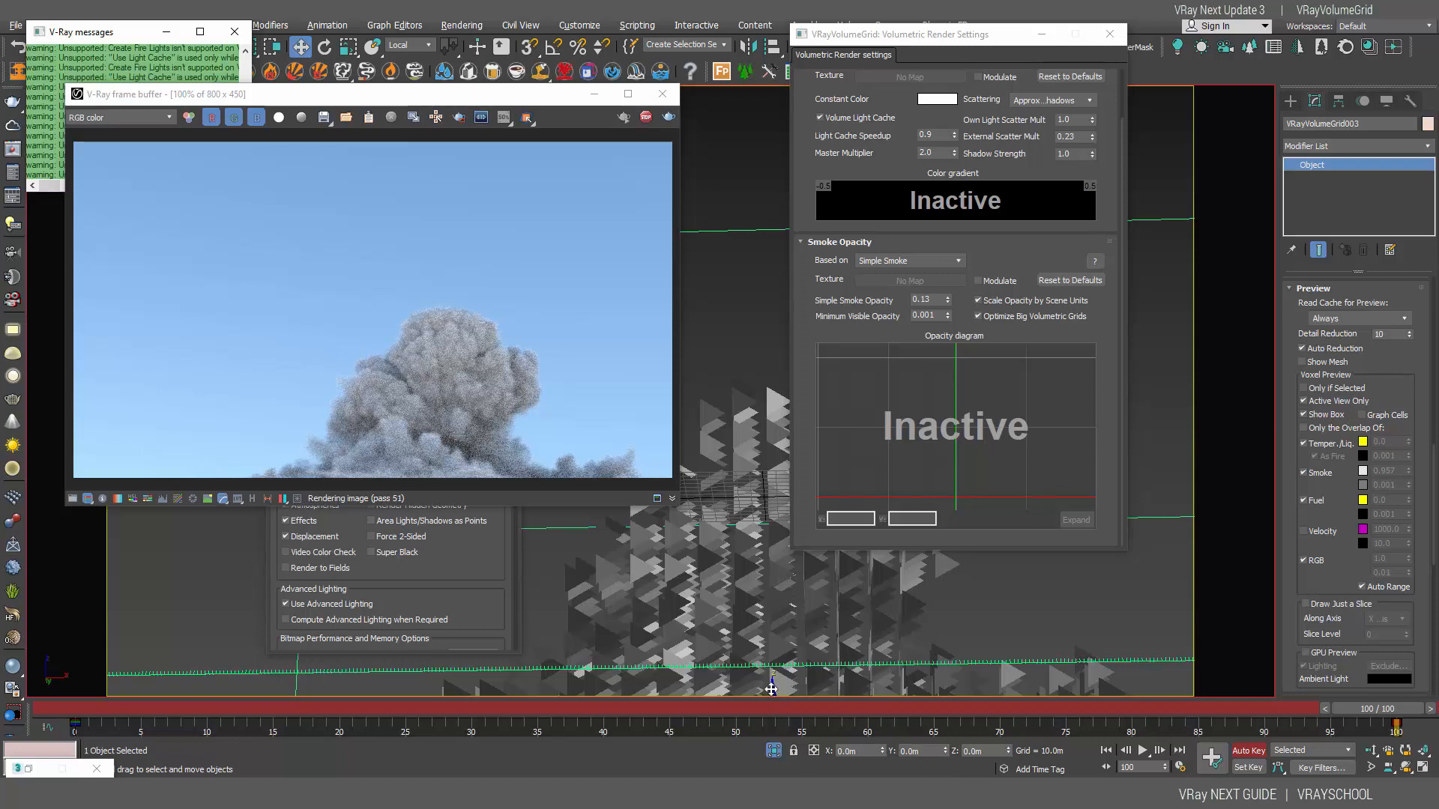
{"action": "left_click_drag", "start_coordinate": [771, 689], "coordinate": [772, 687]}
{"action": "left_click", "coordinate": [349, 46]}
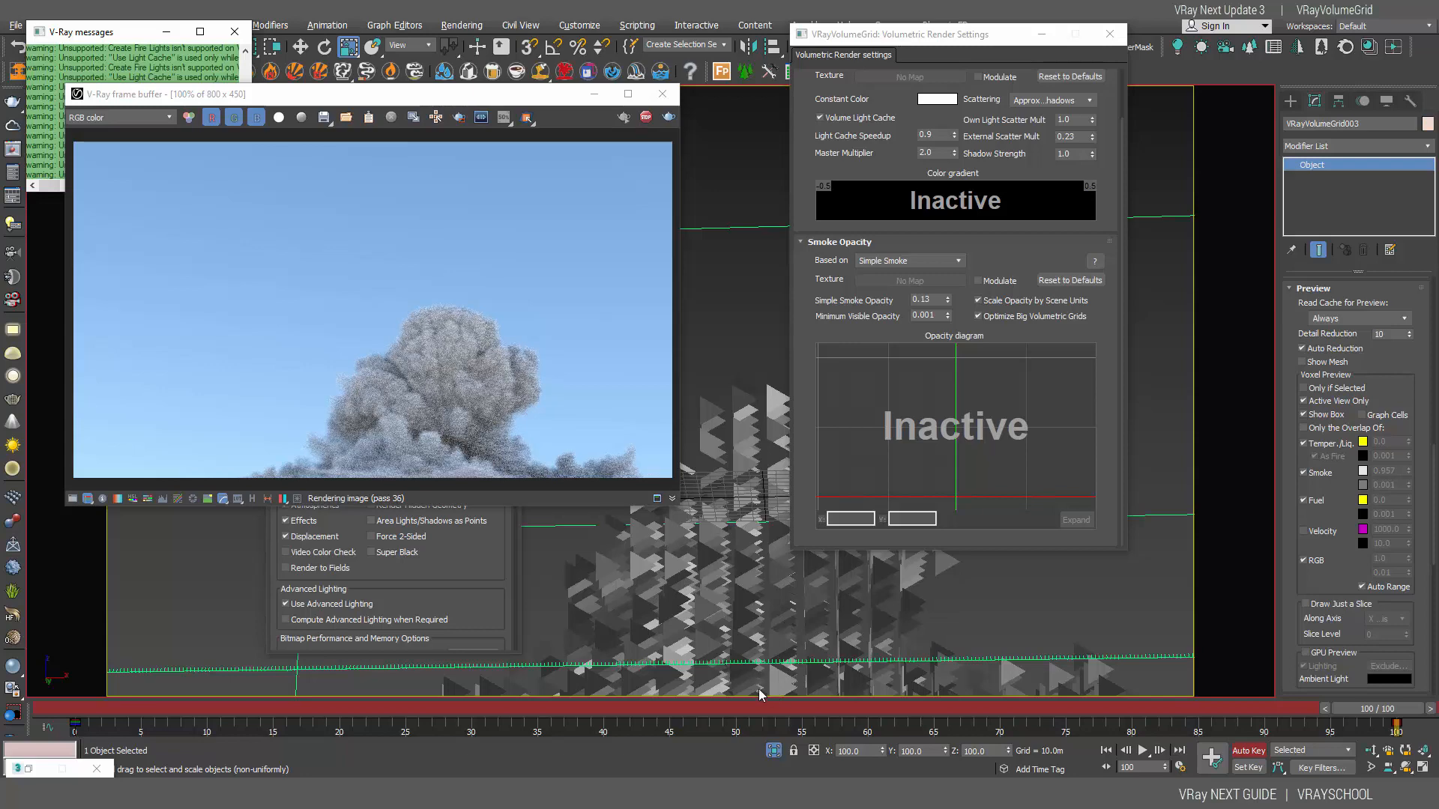
{"action": "left_click_drag", "start_coordinate": [762, 658], "coordinate": [762, 658]}
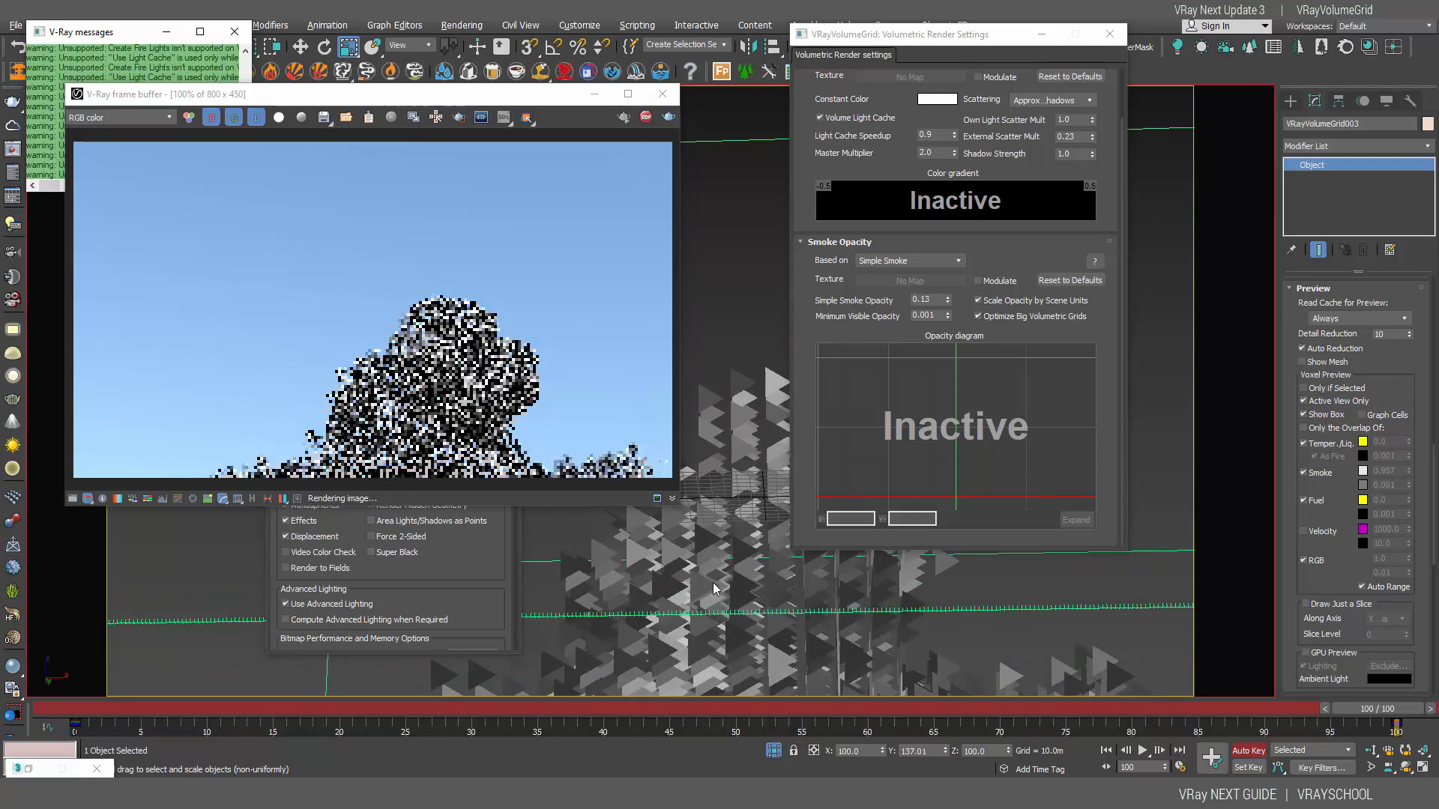
Try a large X move on the cloud grid, undo it, and nudge the grid in negative X in 1 m steps at frame 100.
{"action": "left_click", "coordinate": [300, 48]}
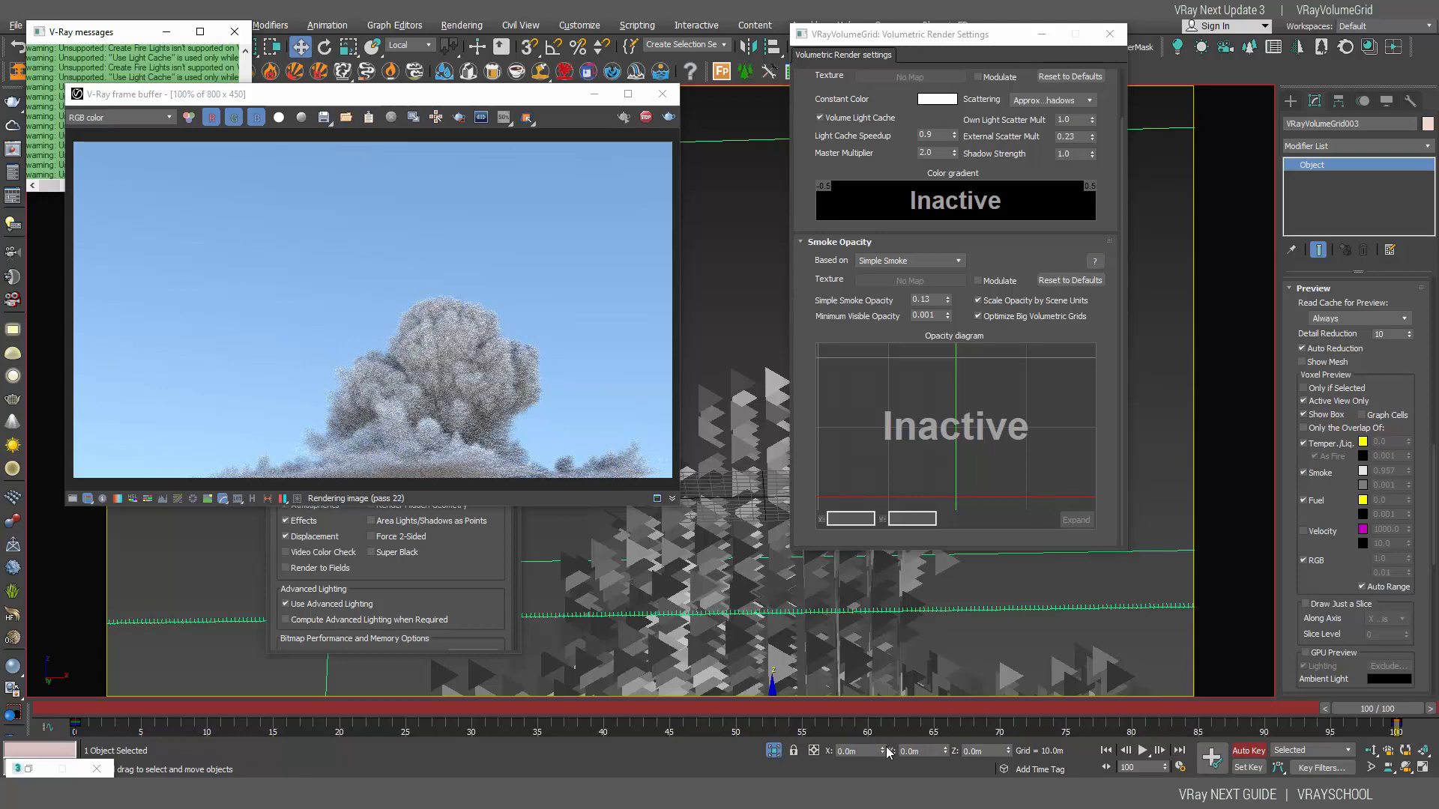
{"action": "left_click_drag", "start_coordinate": [883, 752], "coordinate": [883, 22]}
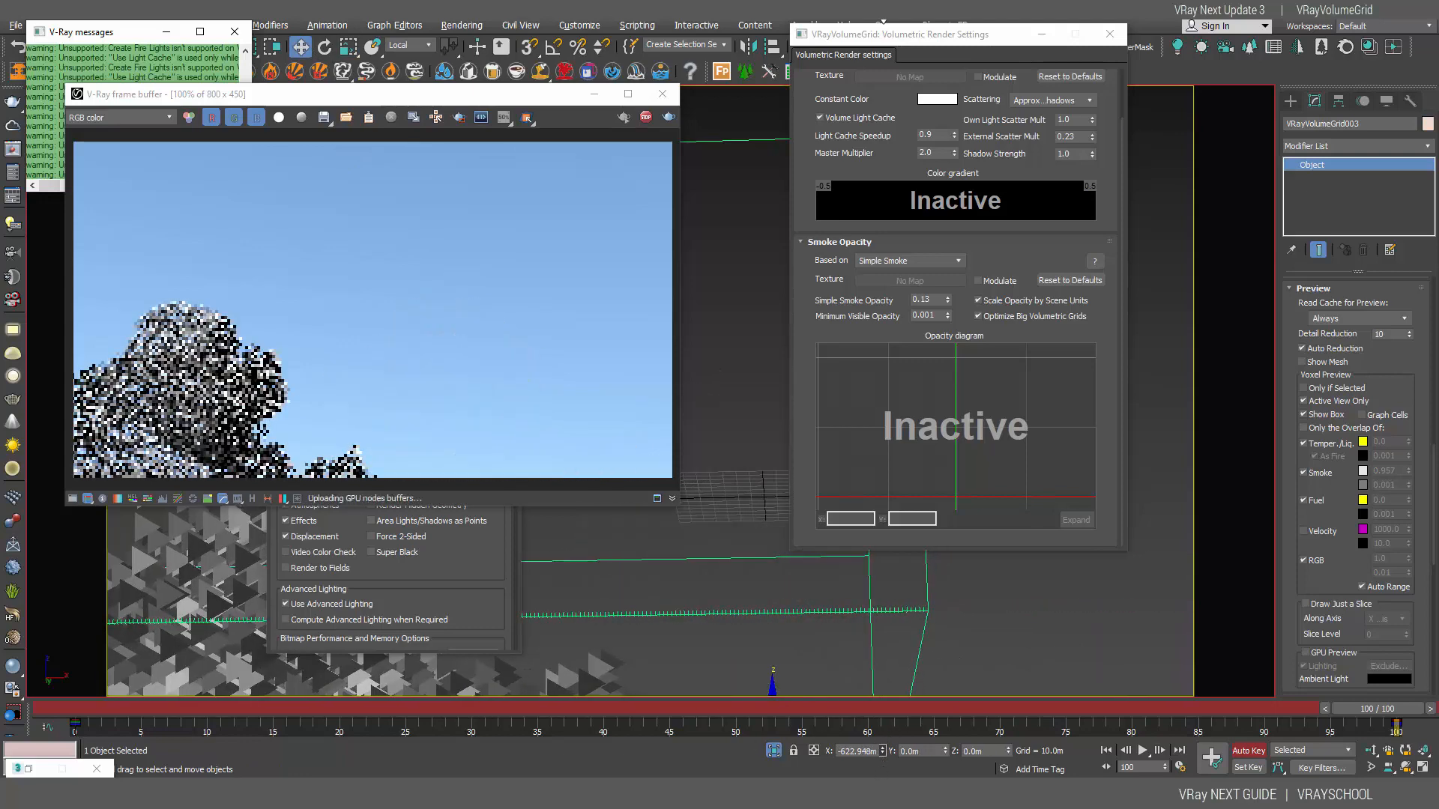
{"action": "key", "text": "ctrl+z"}
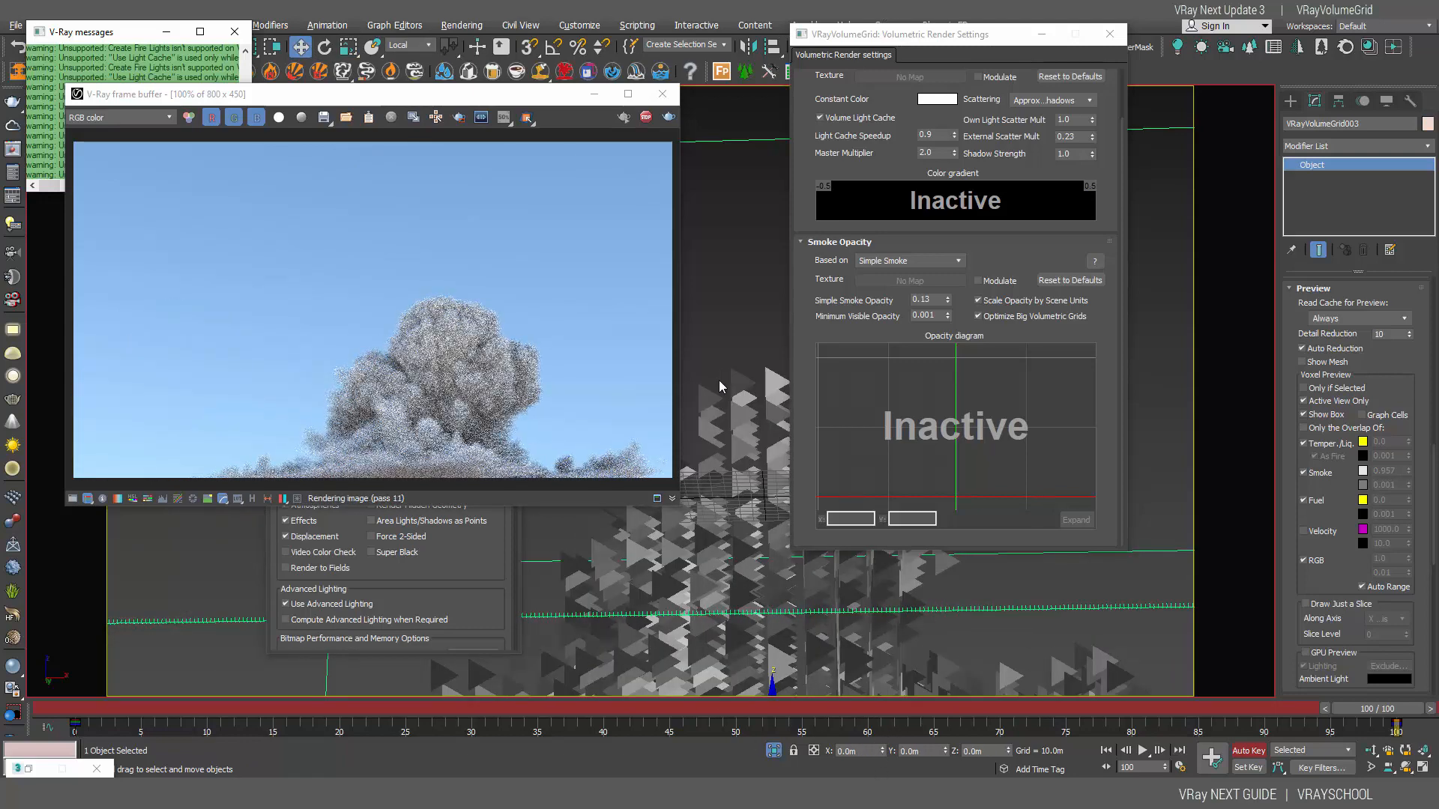
{"action": "left_click", "coordinate": [881, 755]}
{"action": "left_click", "coordinate": [882, 755]}
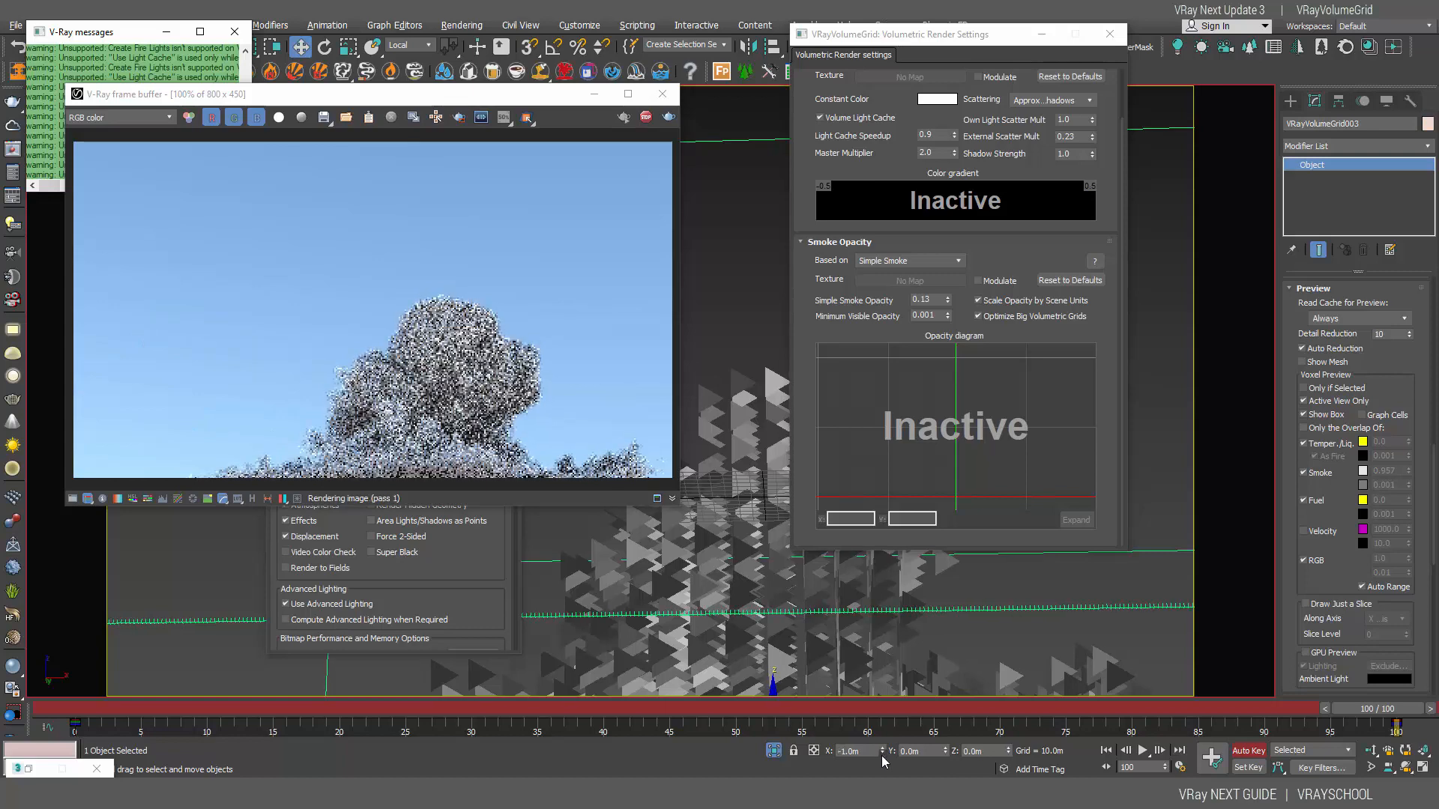
{"action": "left_click", "coordinate": [883, 755]}
{"action": "left_click", "coordinate": [883, 755]}
{"action": "left_click", "coordinate": [882, 755]}
{"action": "left_click", "coordinate": [882, 755]}
{"action": "left_click", "coordinate": [882, 754]}
{"action": "left_click", "coordinate": [882, 755]}
{"action": "left_click", "coordinate": [883, 754]}
{"action": "left_click", "coordinate": [882, 755]}
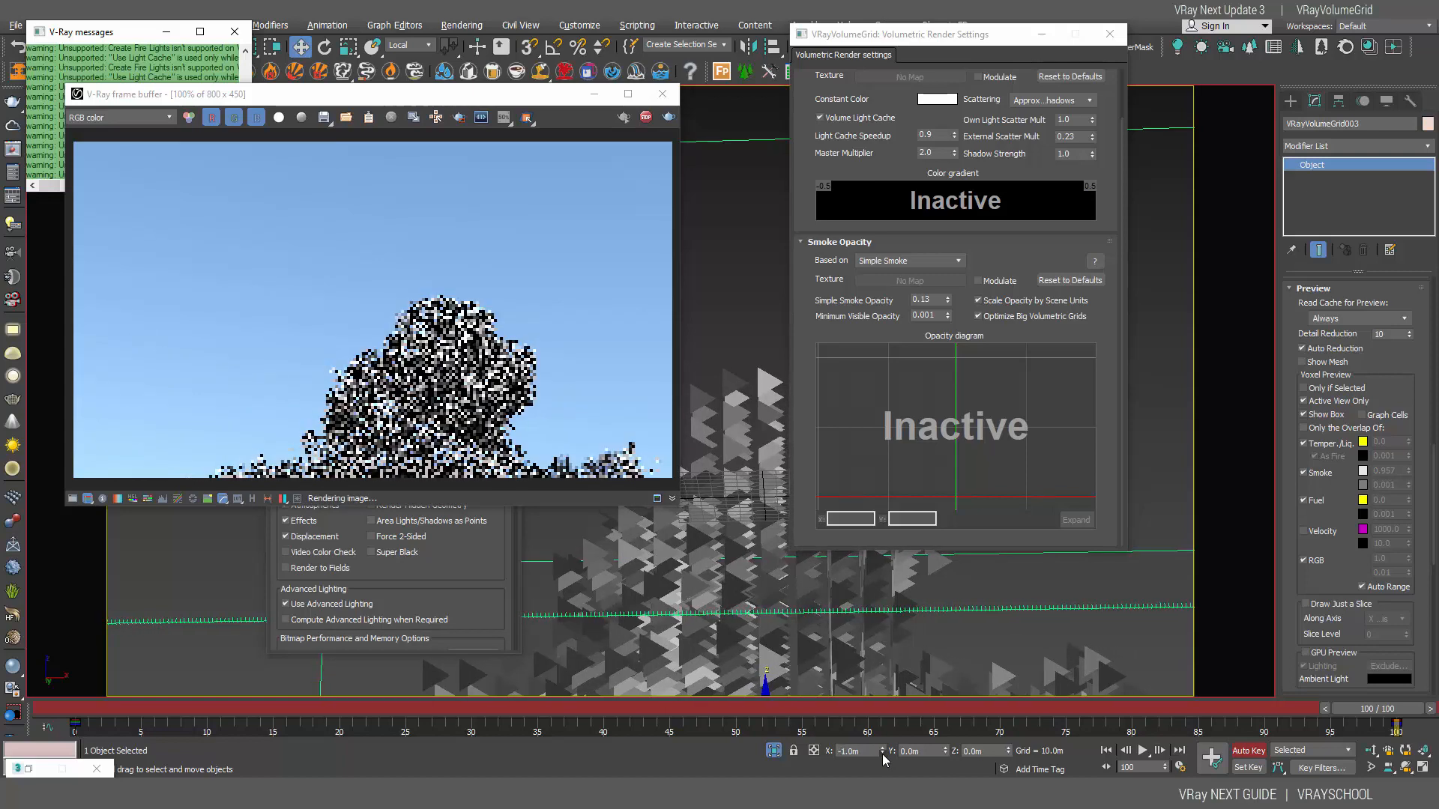
{"action": "left_click", "coordinate": [882, 755]}
{"action": "left_click", "coordinate": [882, 755]}
{"action": "left_click", "coordinate": [883, 755]}
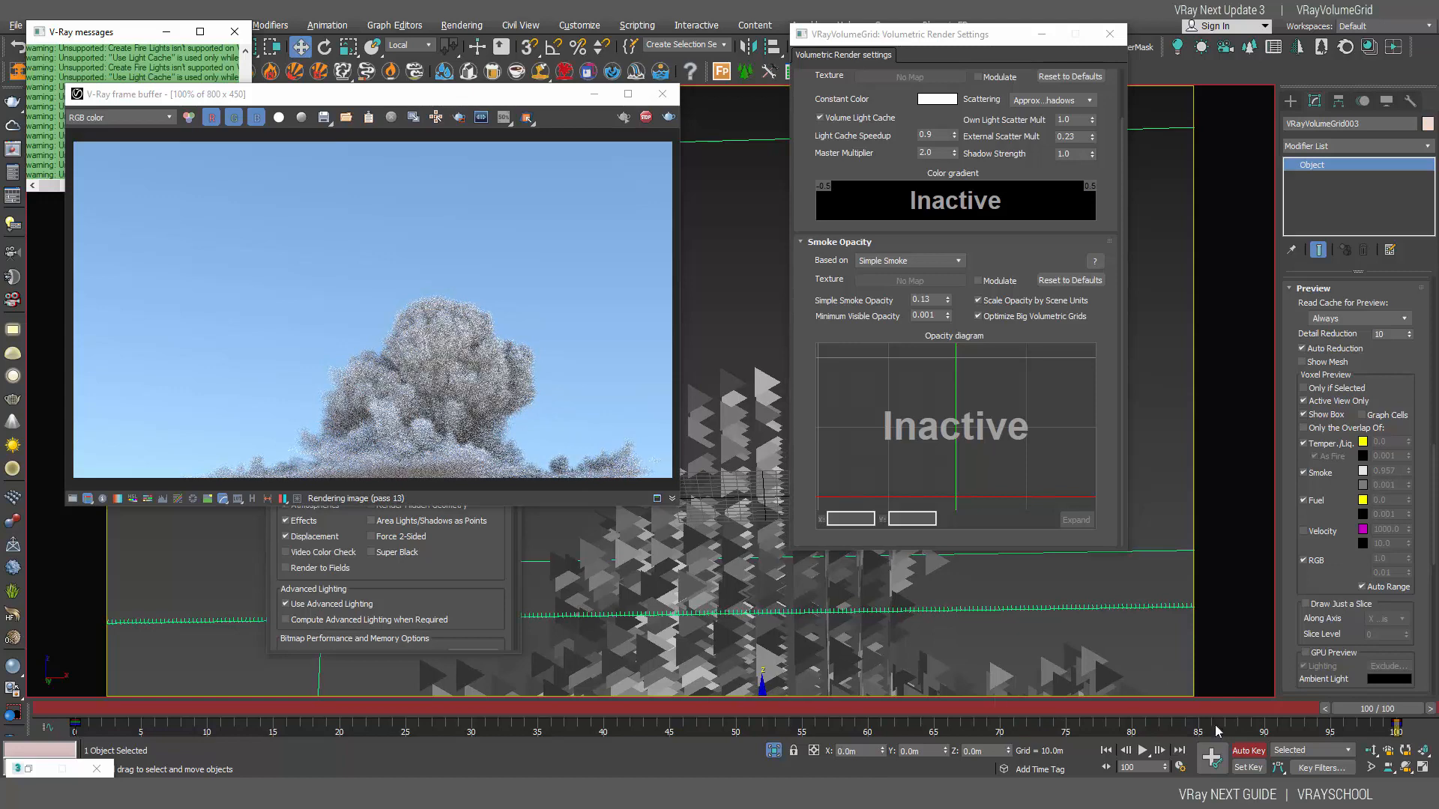
Key the Simple Smoke Opacity at 0.01 at frame 0.
{"action": "left_click_drag", "start_coordinate": [1372, 710], "coordinate": [11, 635]}
{"action": "key", "text": "w"}
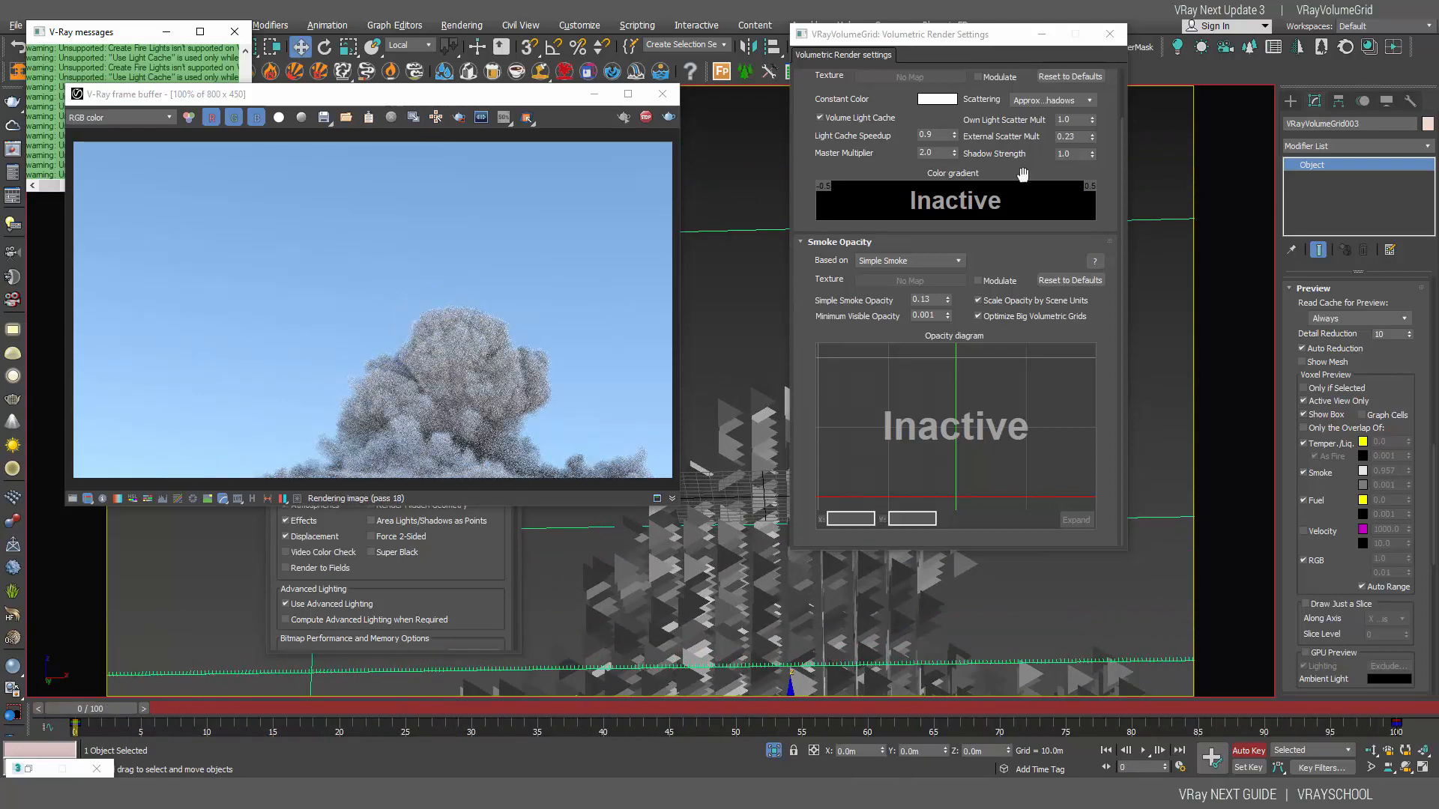
{"action": "left_click_drag", "start_coordinate": [947, 301], "coordinate": [947, 310]}
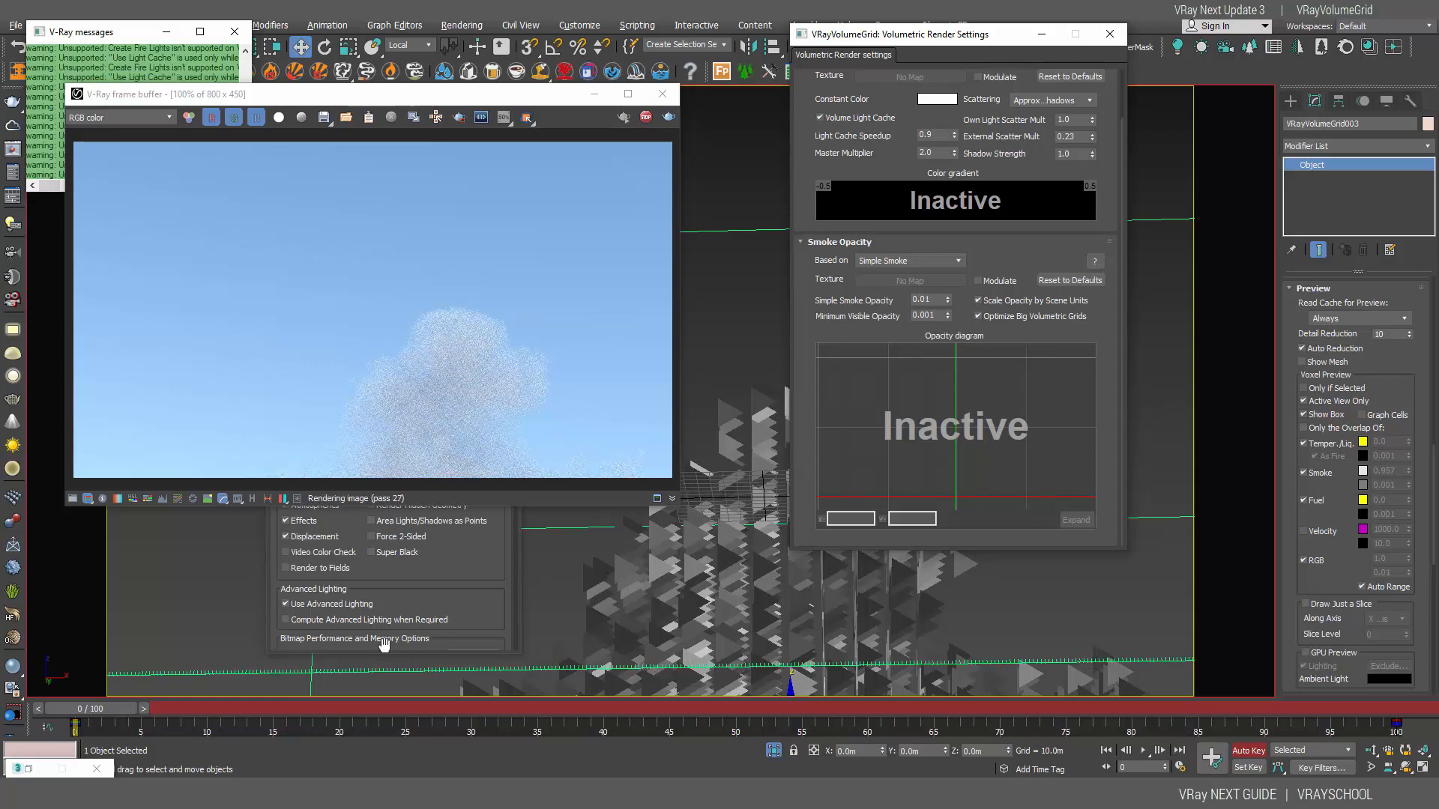
Key the Simple Smoke Opacity at 0.1 at frame 100.
{"action": "left_click_drag", "start_coordinate": [102, 708], "coordinate": [1418, 768]}
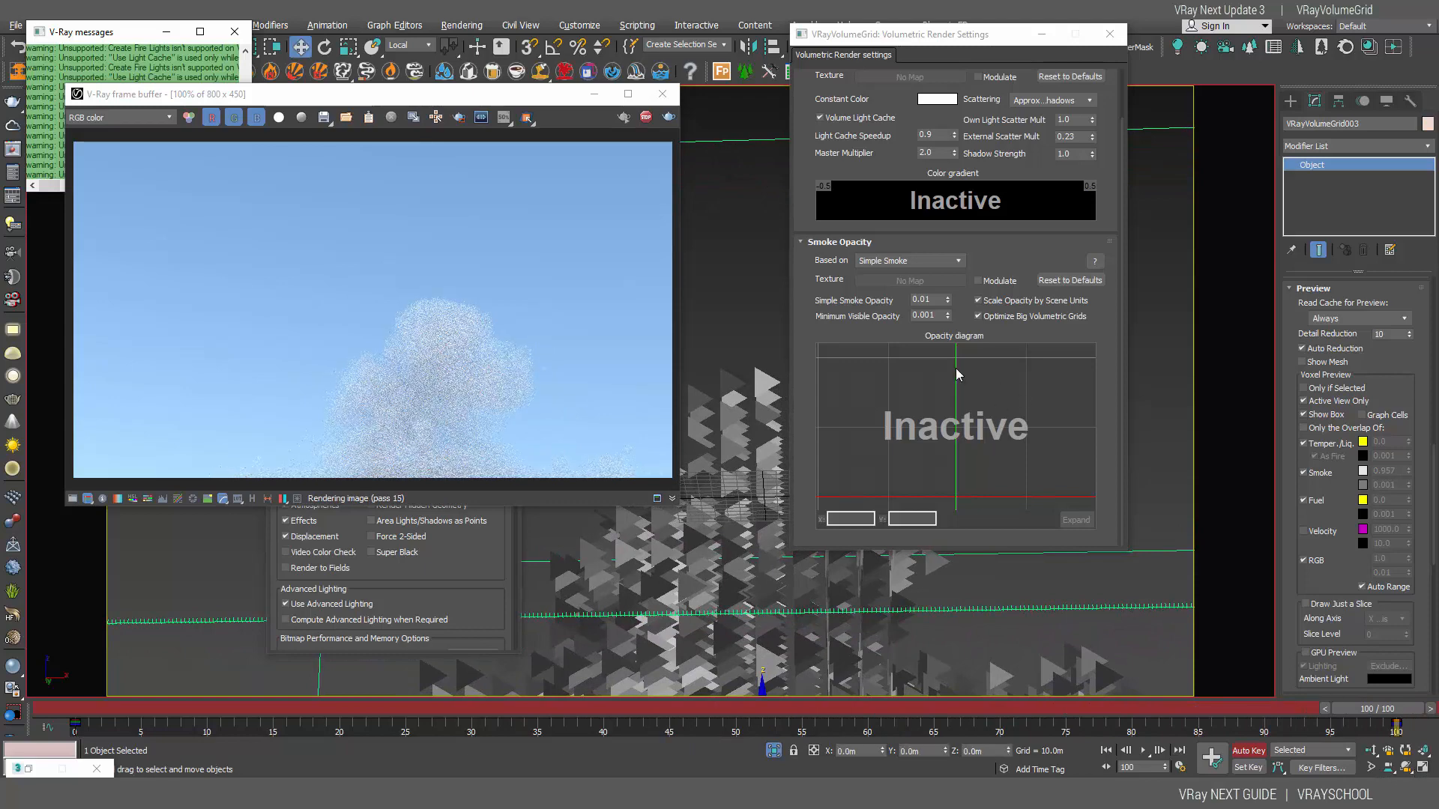
{"action": "double_click", "coordinate": [922, 299]}
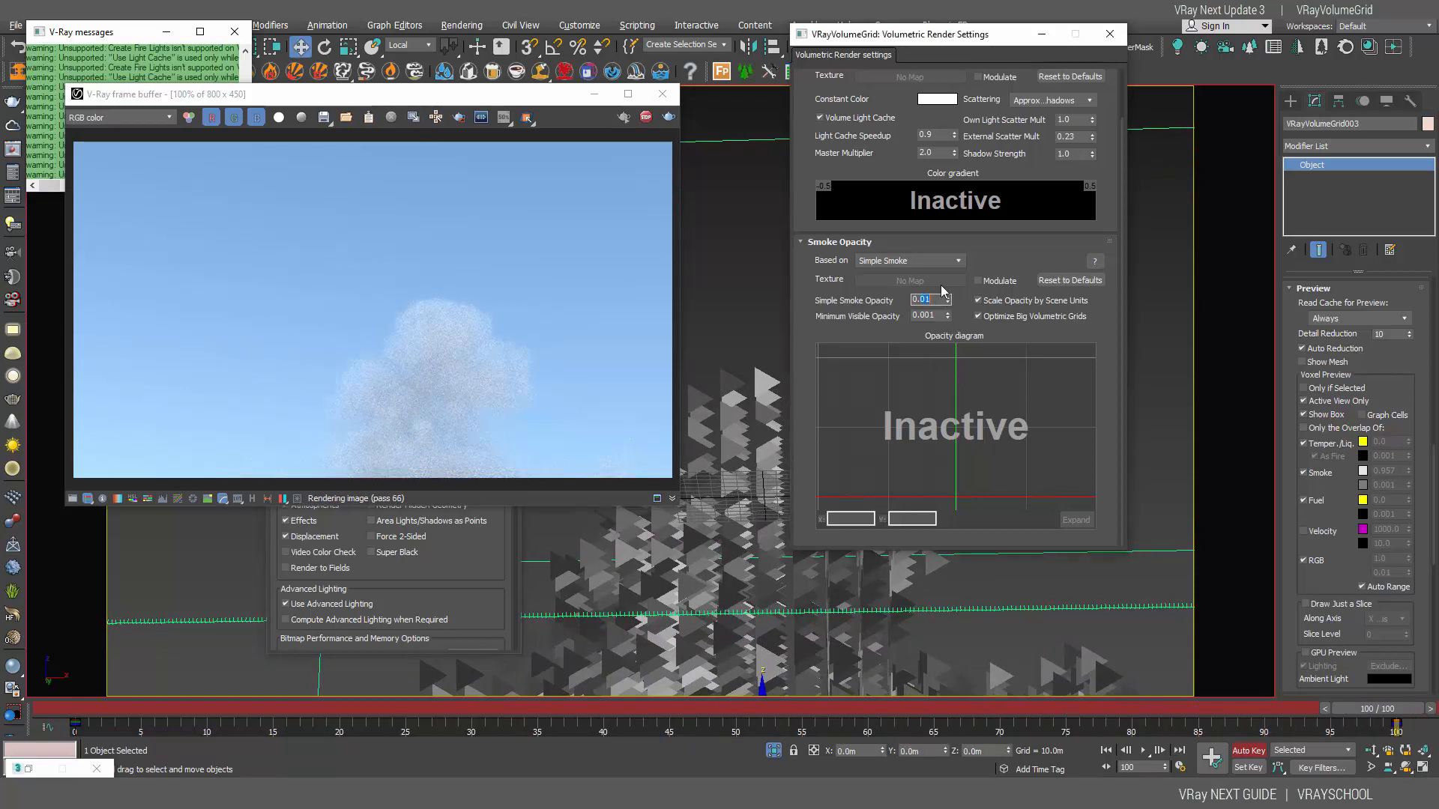
{"action": "key", "text": "Return"}
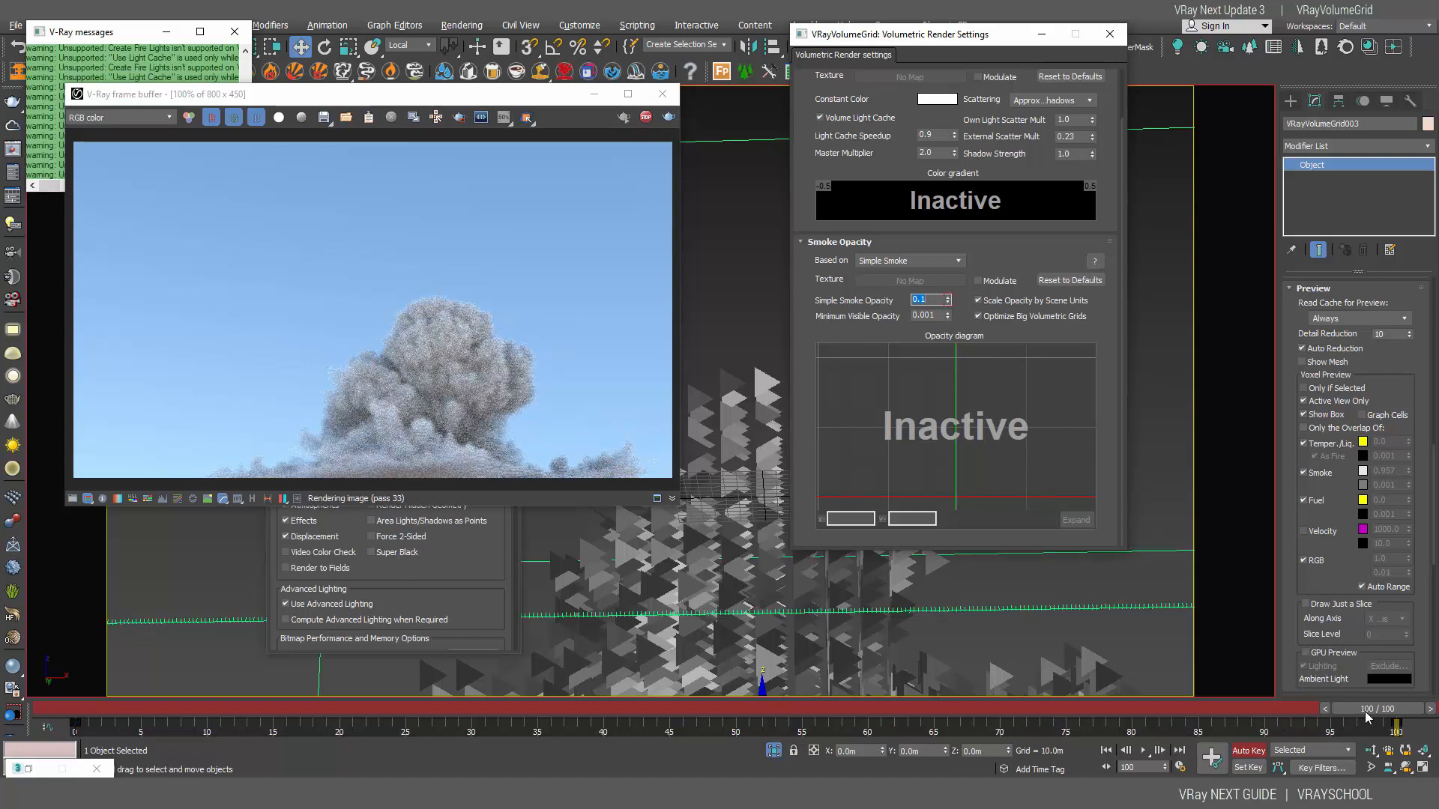
Key the Simple Smoke Opacity at 0.007 at frame 50.
{"action": "left_click_drag", "start_coordinate": [1366, 715], "coordinate": [689, 701]}
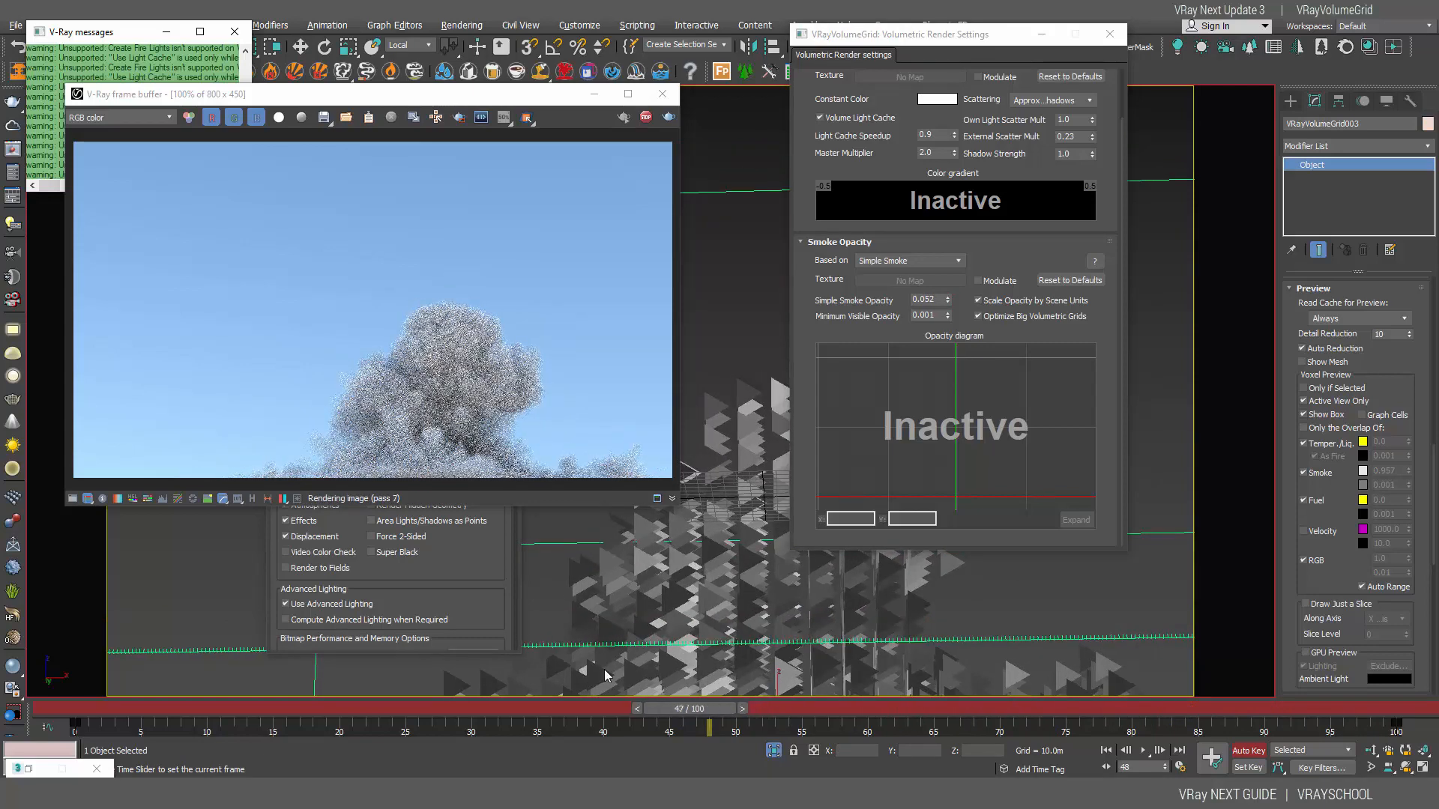
{"action": "left_click_drag", "start_coordinate": [606, 674], "coordinate": [745, 713]}
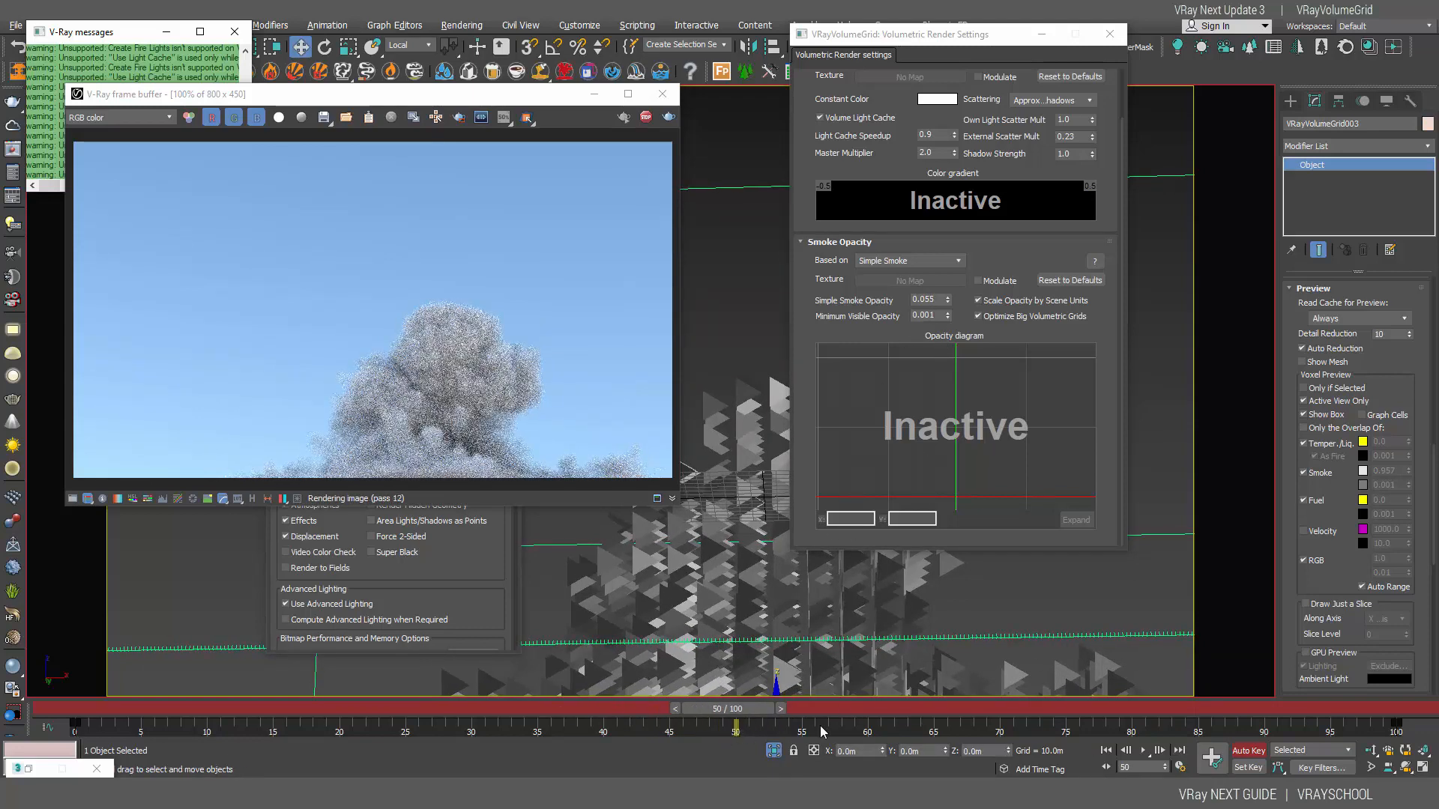
{"action": "left_click", "coordinate": [928, 298]}
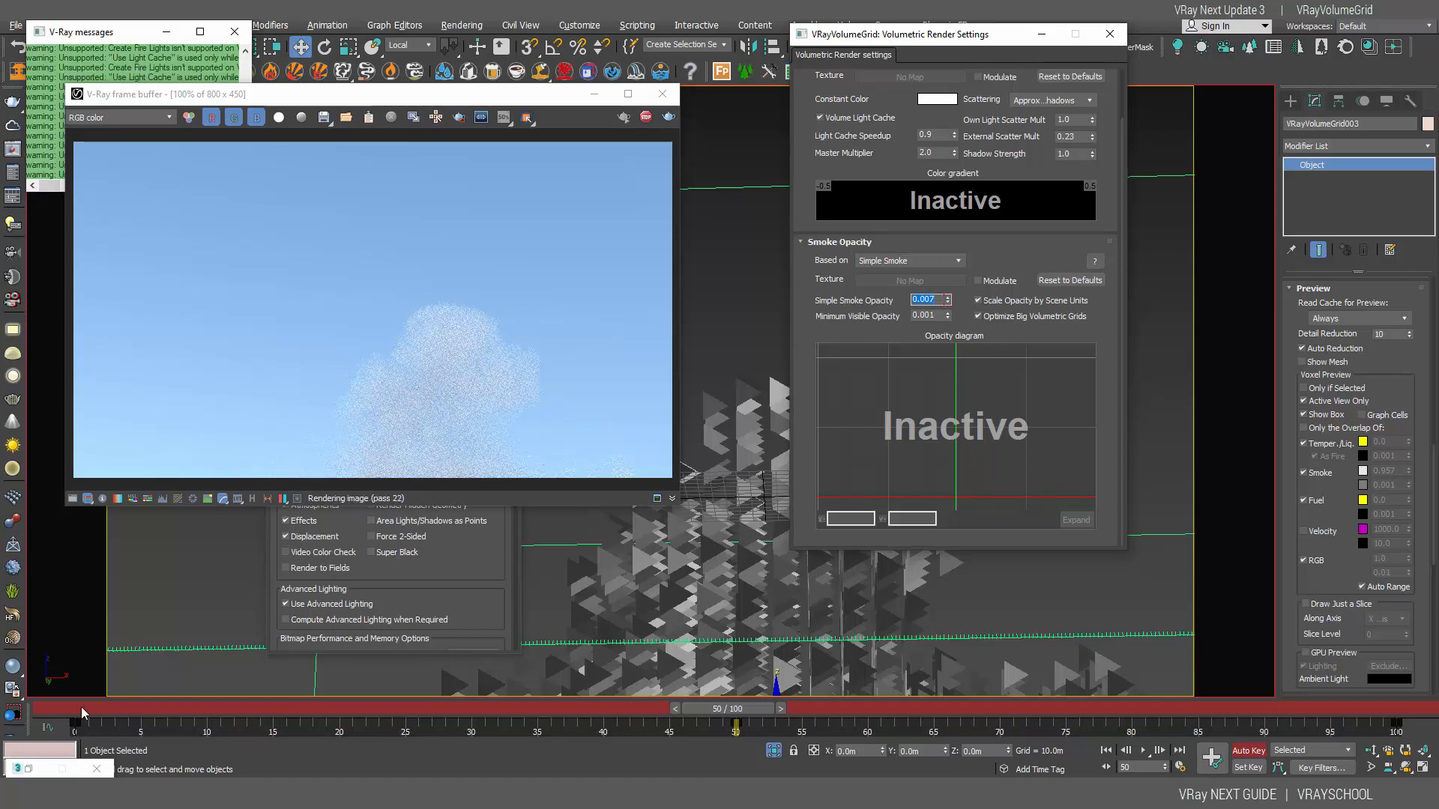
Shift the cloud grid in positive X at frame 0 and scrub to frame 100 to preview the animation.
{"action": "left_click_drag", "start_coordinate": [82, 712], "coordinate": [53, 624]}
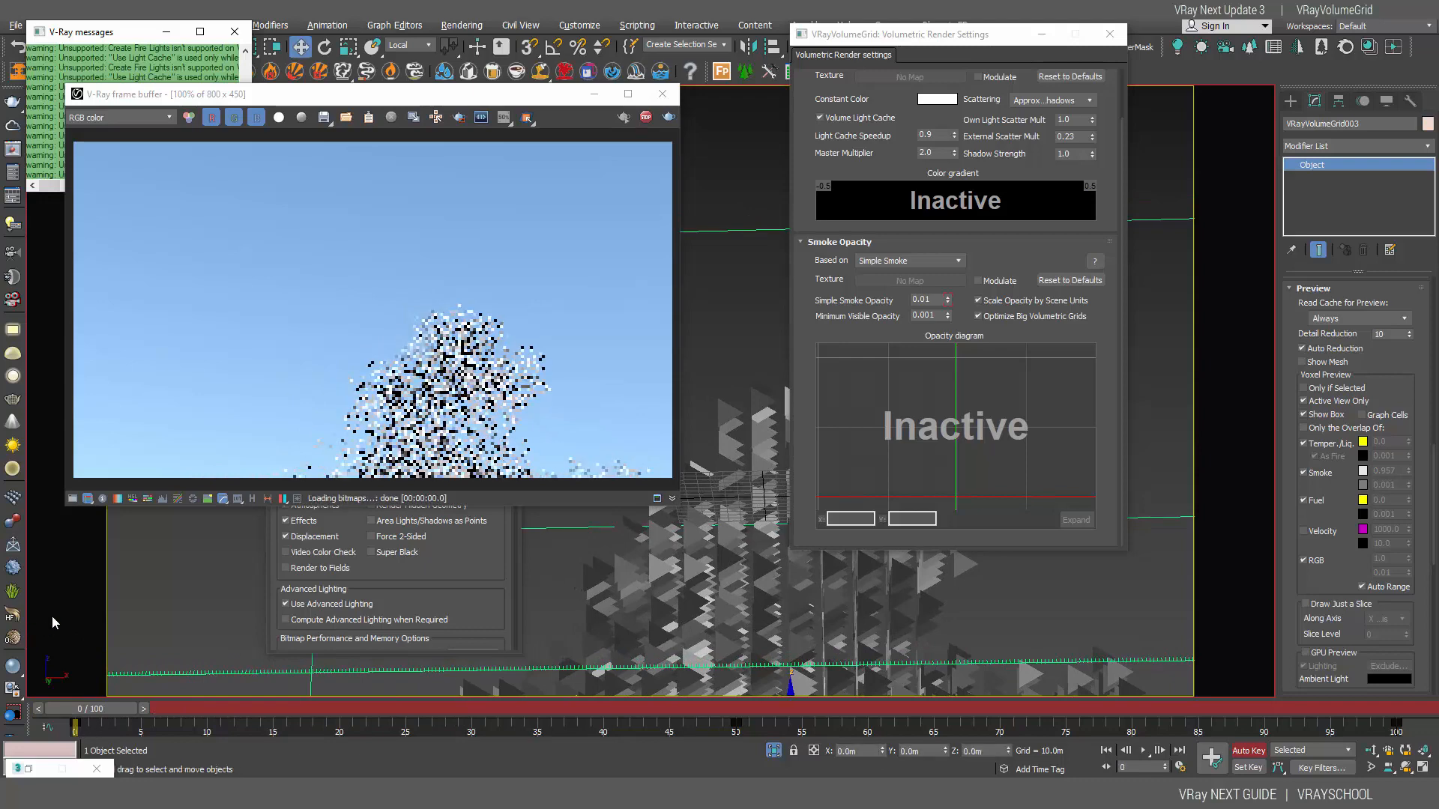
{"action": "left_click_drag", "start_coordinate": [883, 749], "coordinate": [895, 646]}
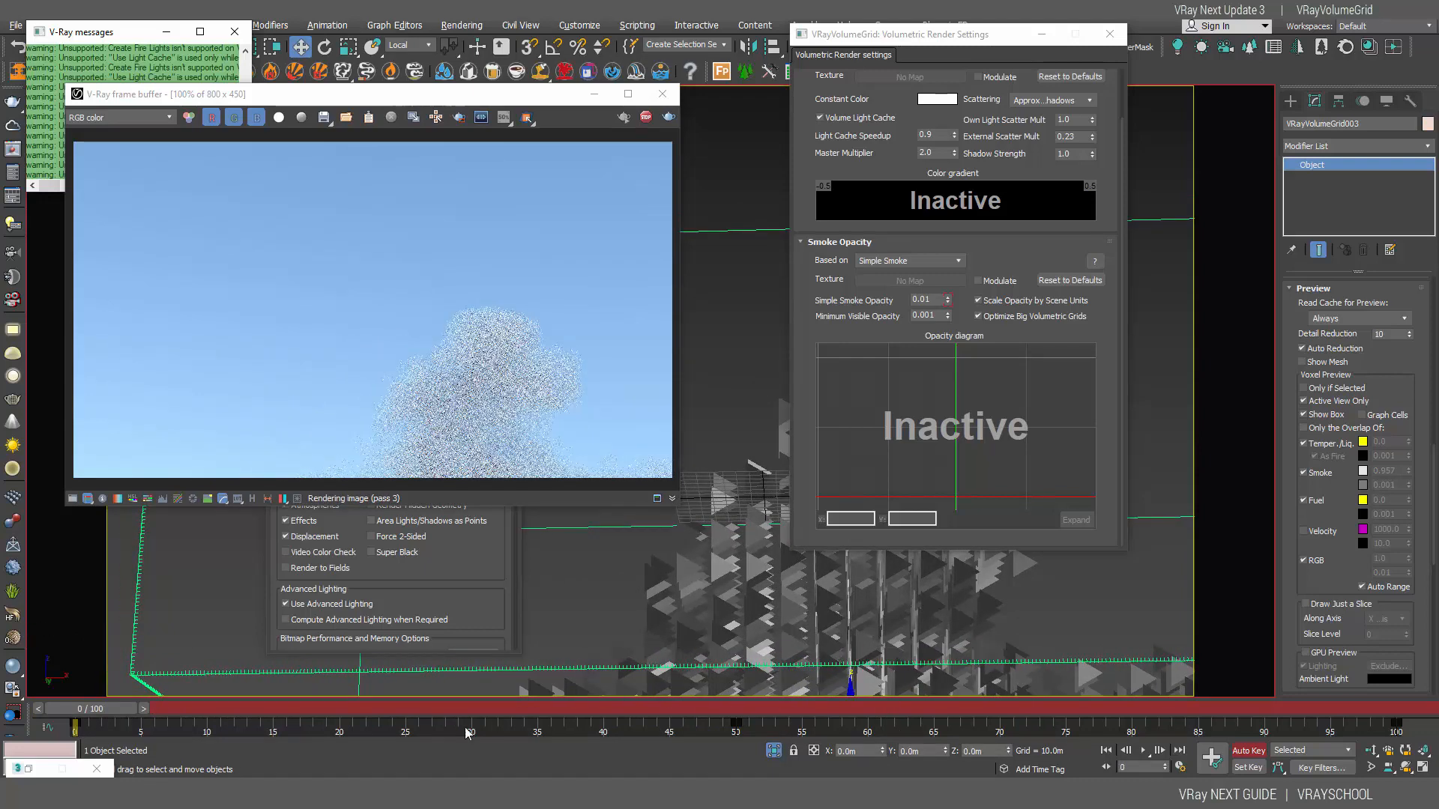
{"action": "left_click_drag", "start_coordinate": [108, 706], "coordinate": [1421, 772]}
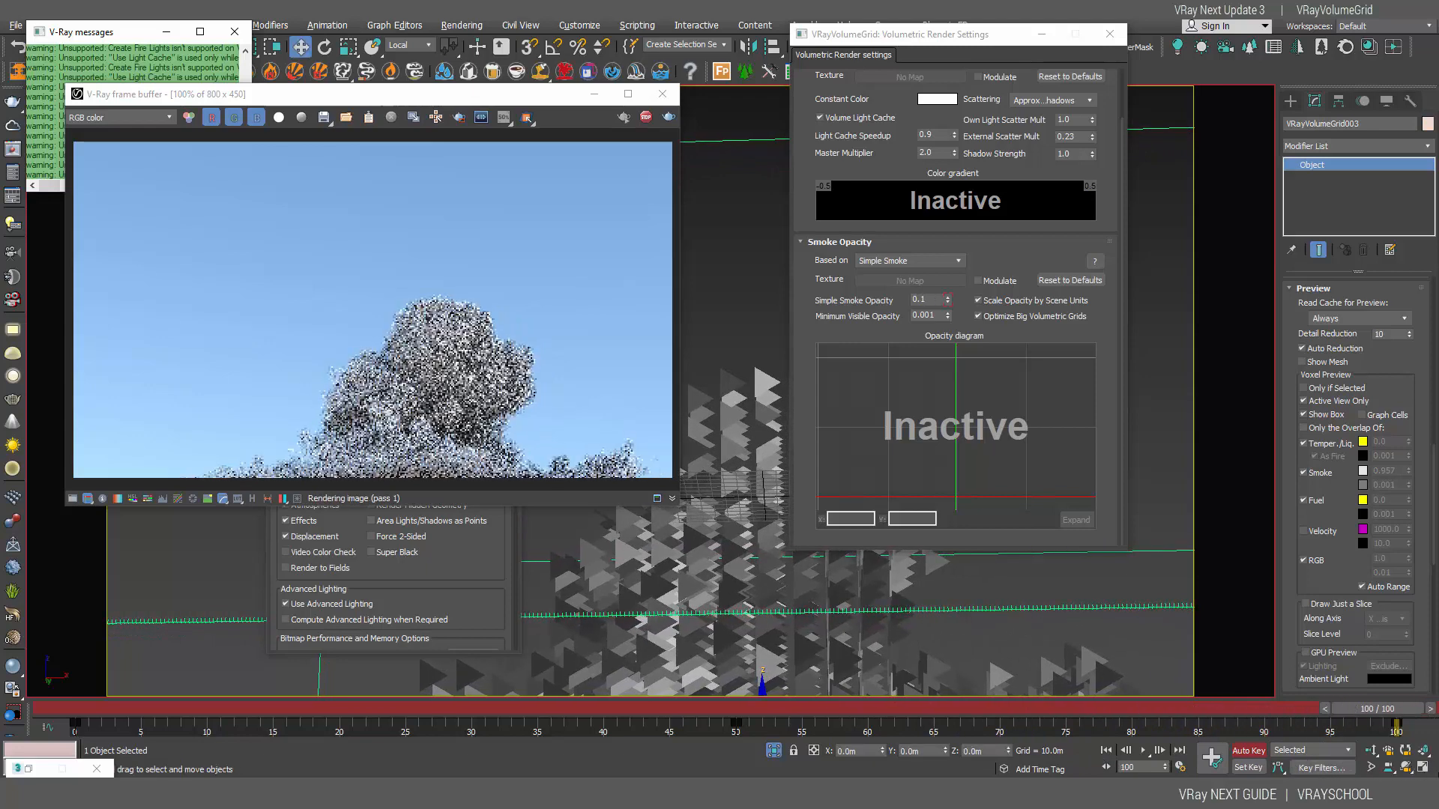
Clear the viewport by minimizing the volumetric settings and frame buffer windows and closing Render Setup.
{"action": "left_click", "coordinate": [1041, 34]}
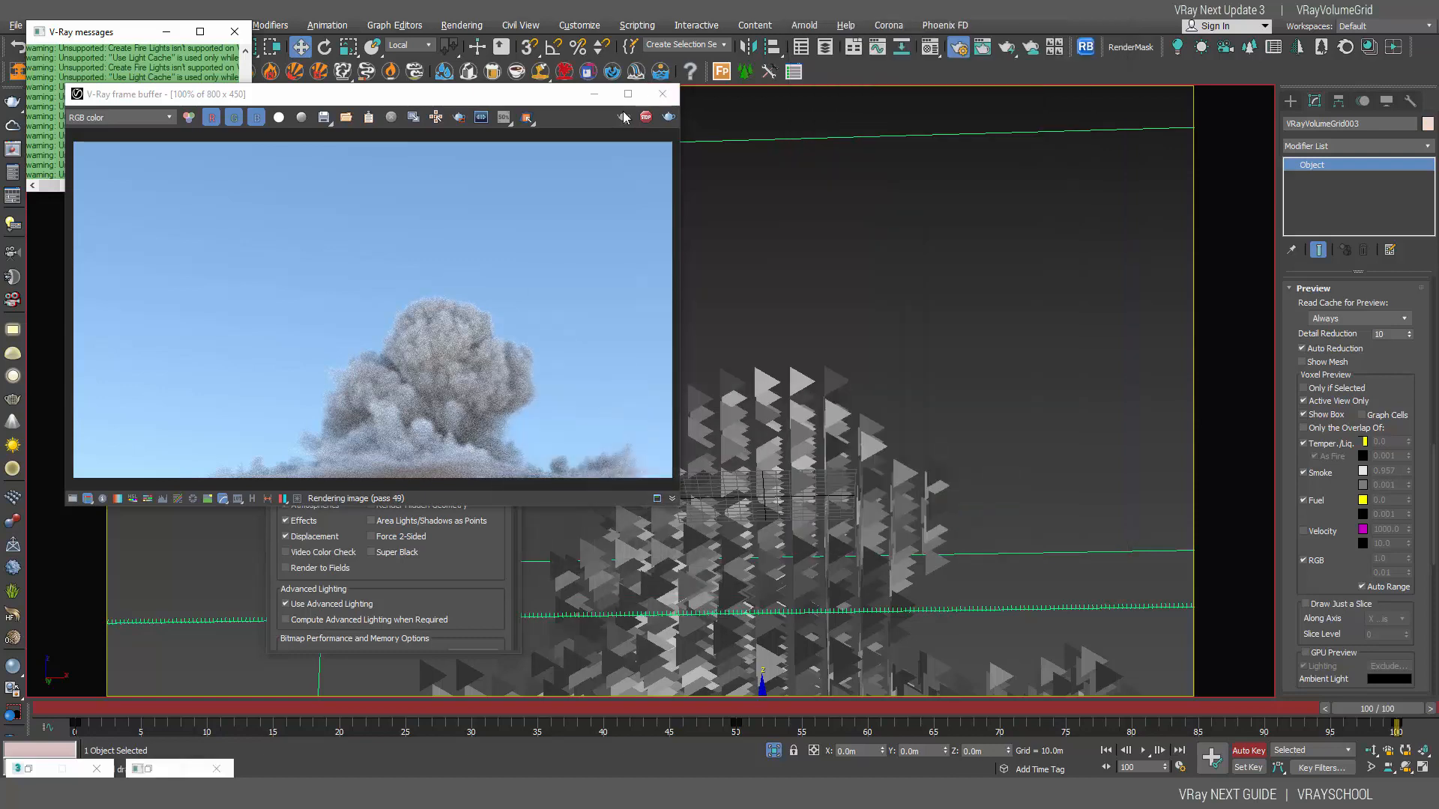
{"action": "left_click", "coordinate": [593, 100]}
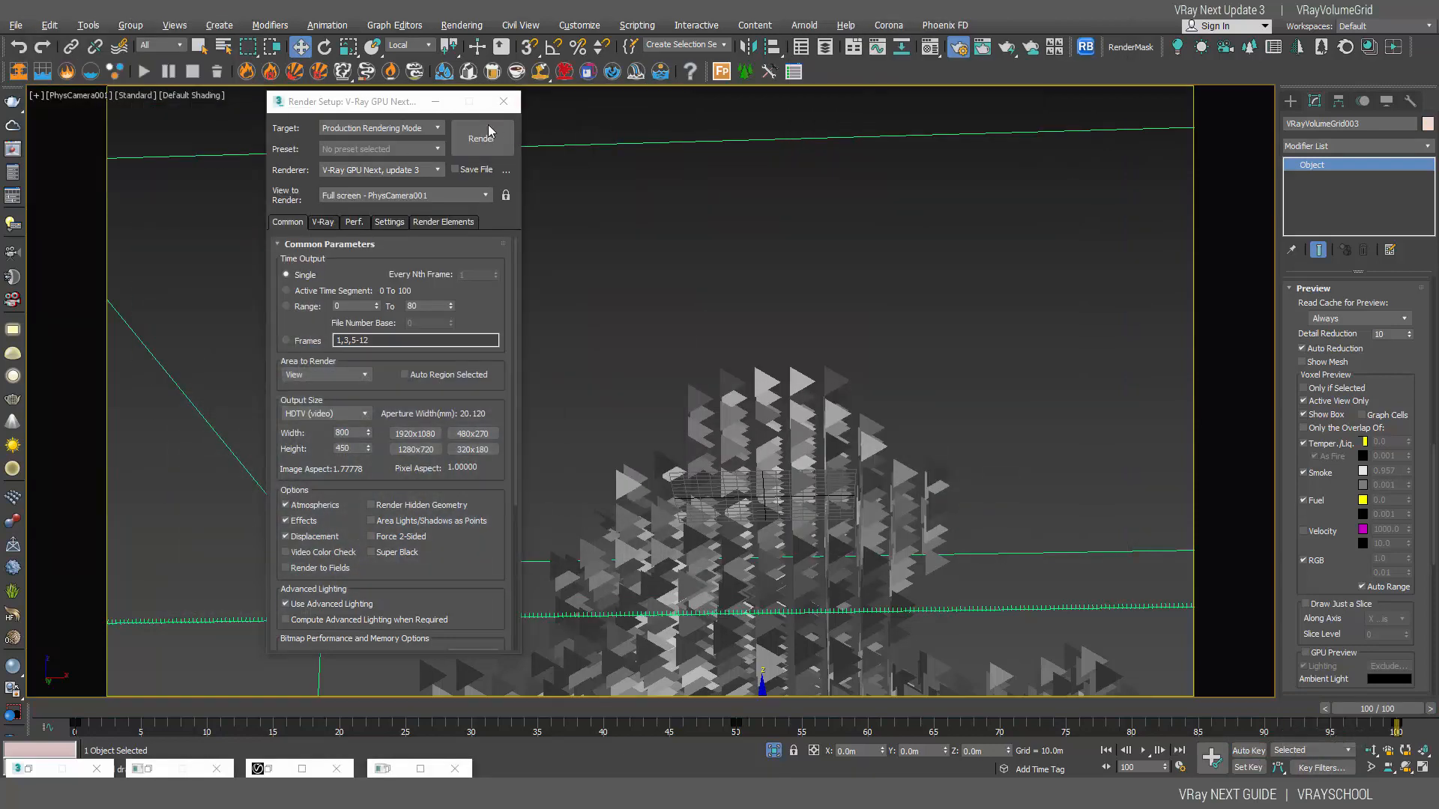
{"action": "left_click", "coordinate": [504, 102]}
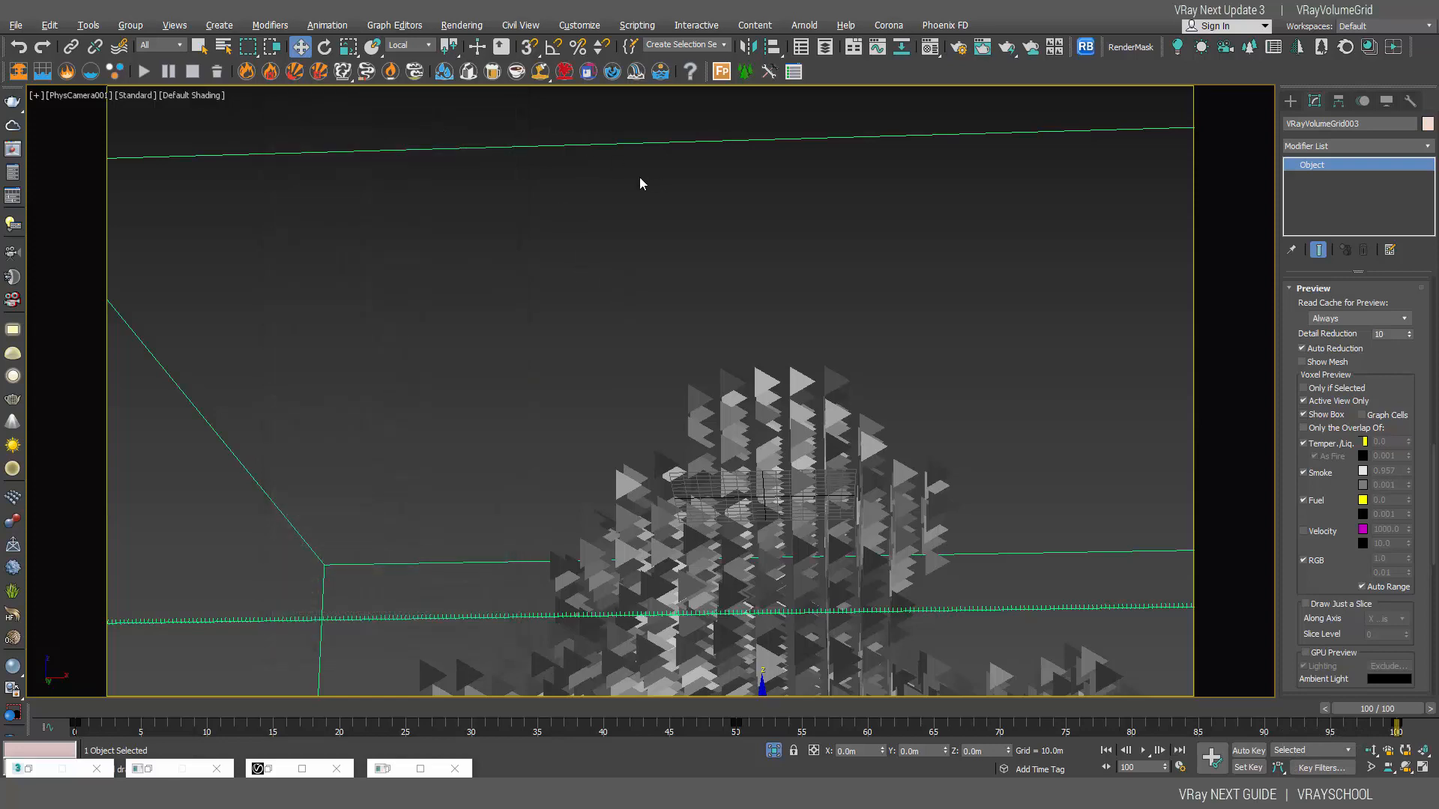
In the top view, clone the volume grid along positive Y as a single copy.
{"action": "key", "text": "t"}
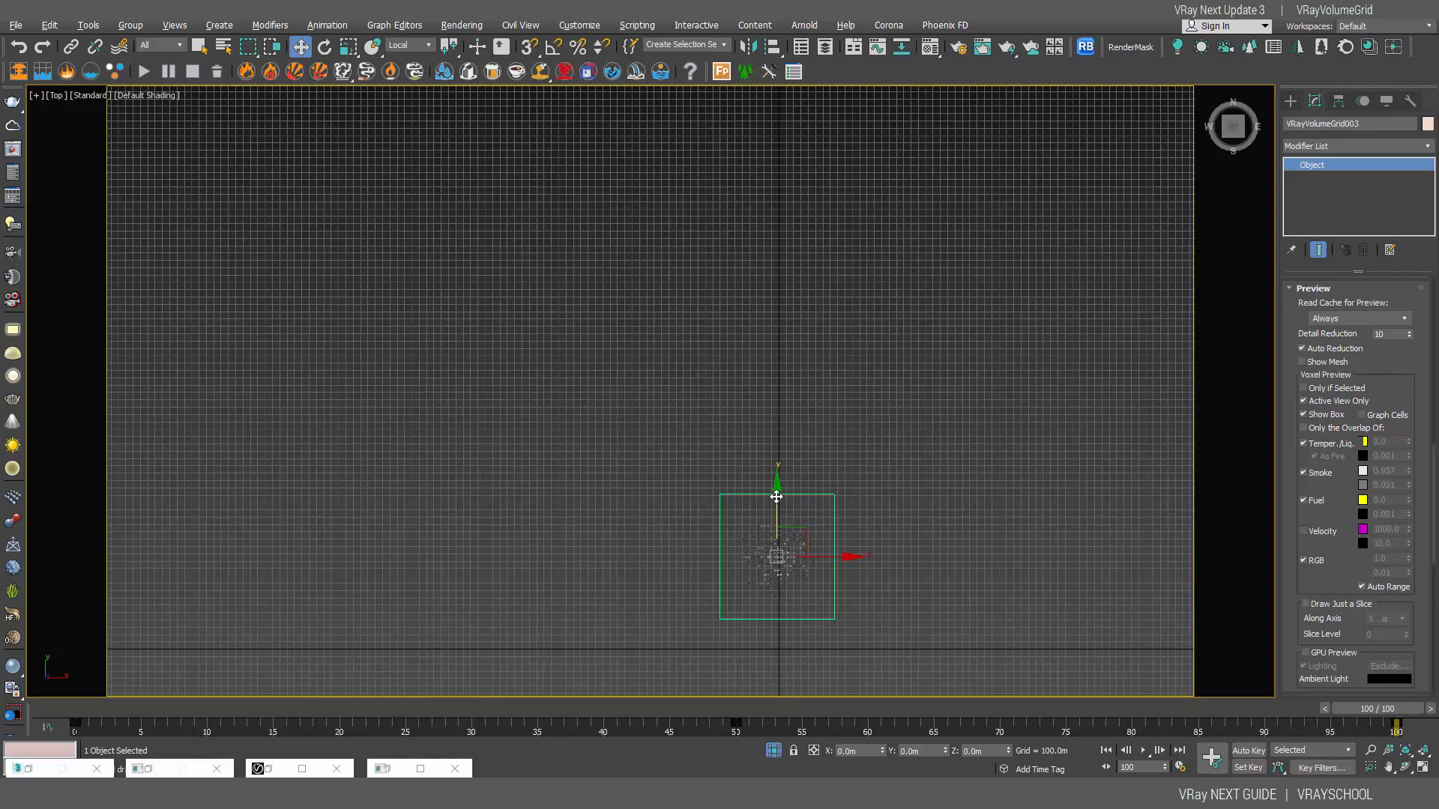
{"action": "left_click_drag", "start_coordinate": [828, 548], "coordinate": [827, 460], "text": "shift"}
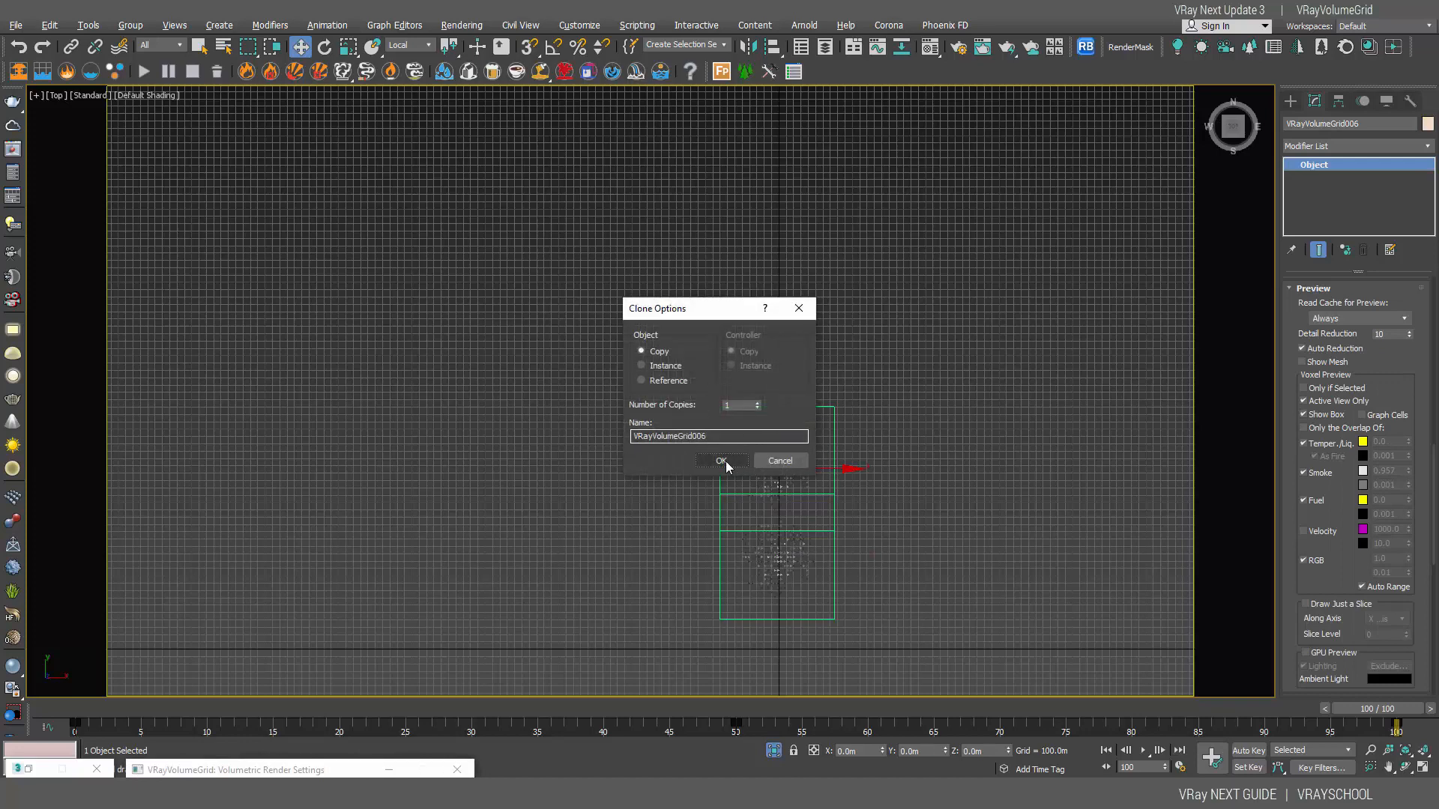
{"action": "left_click", "coordinate": [721, 461]}
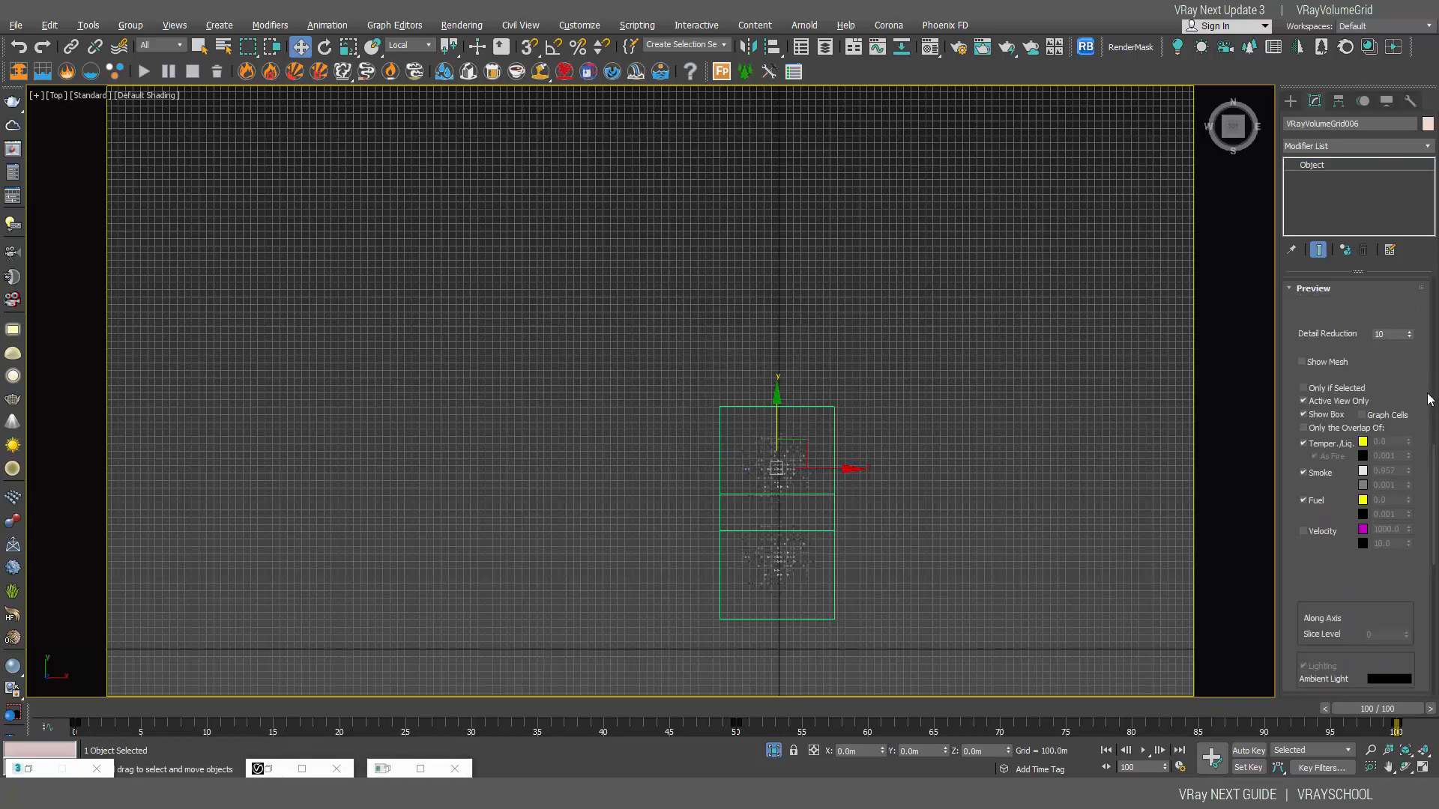
Load the Cloud_B.aur cache into the cloned grid and move it in negative X, clear of the original grid.
{"action": "left_click_drag", "start_coordinate": [1434, 510], "coordinate": [1432, 409]}
{"action": "left_click", "coordinate": [1403, 367]}
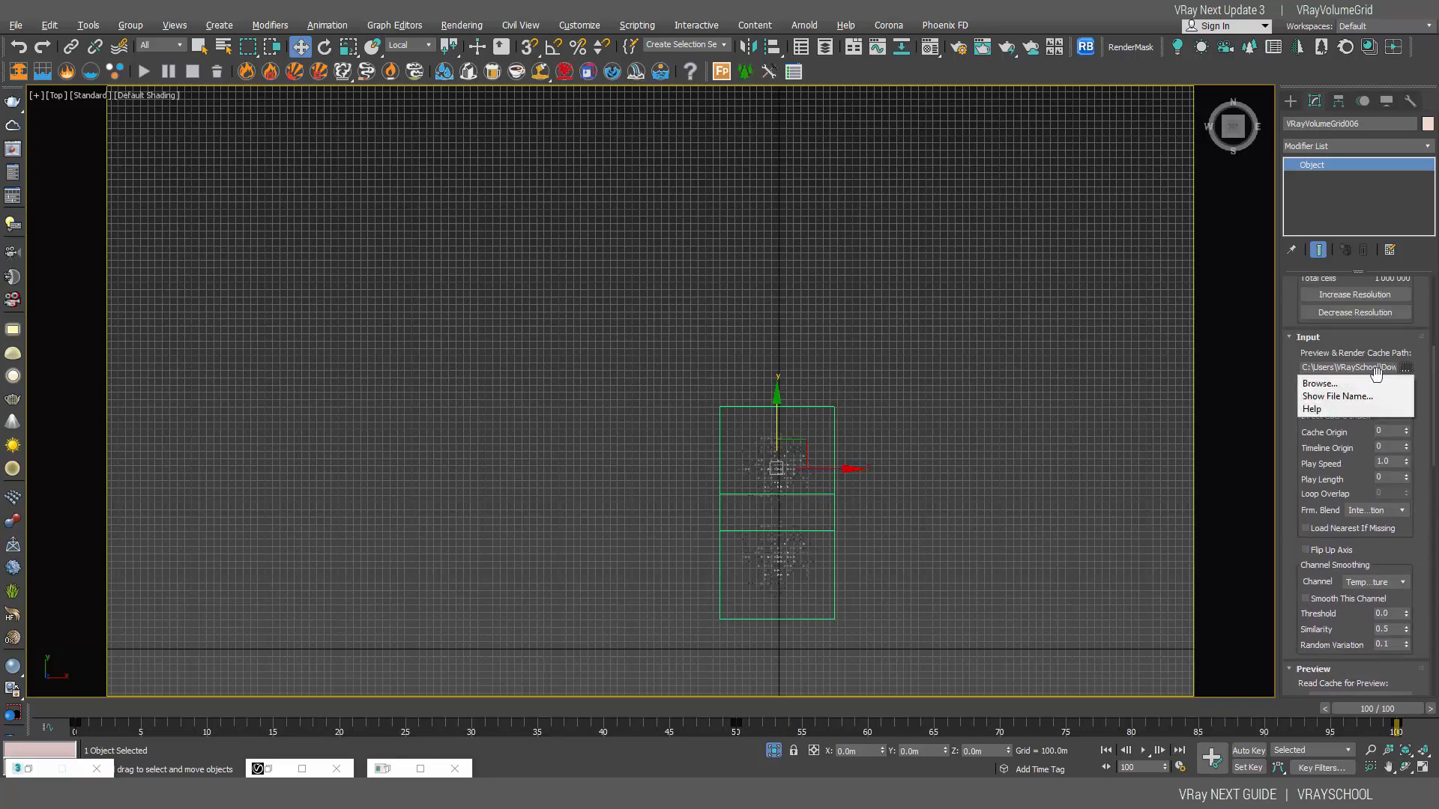
{"action": "left_click", "coordinate": [1321, 378]}
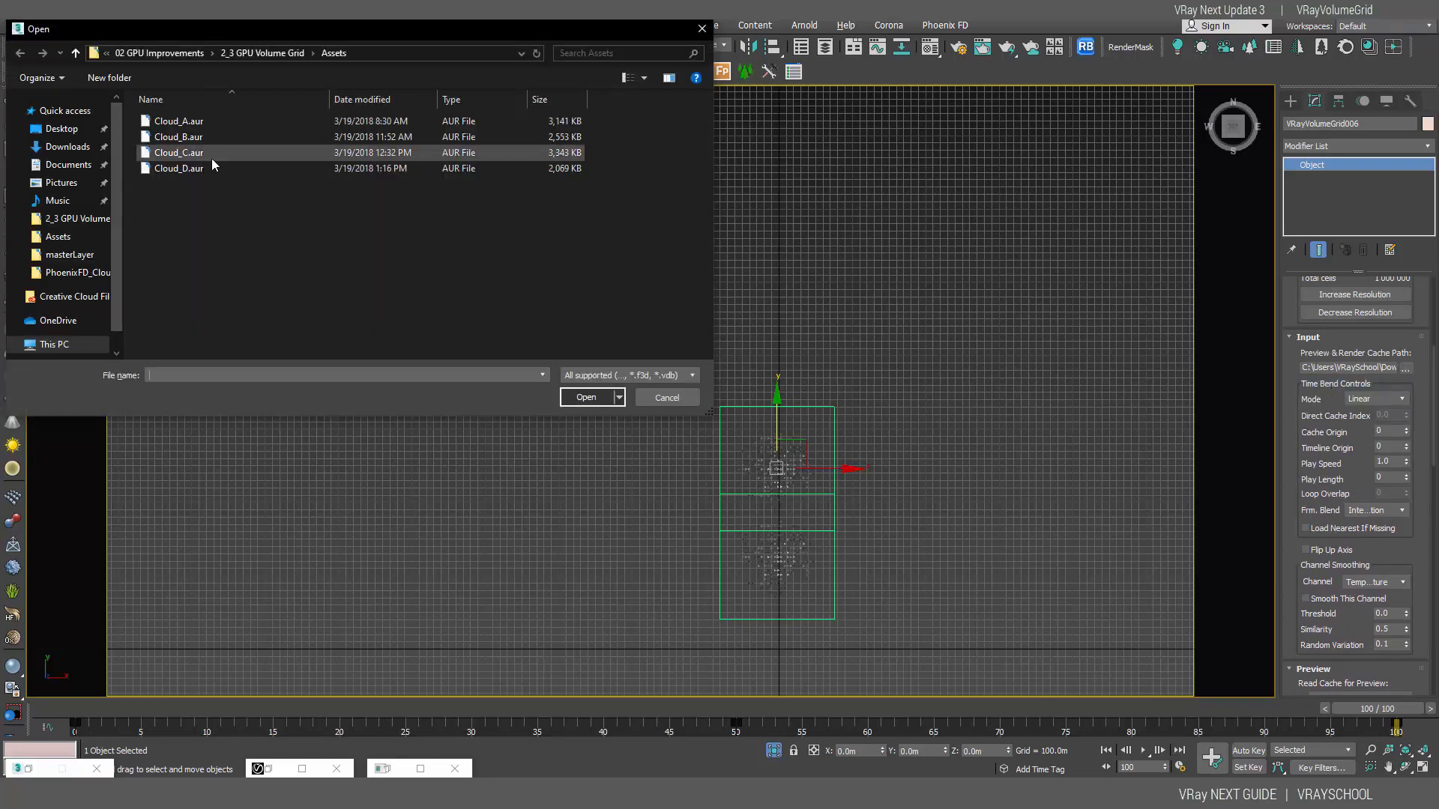
{"action": "double_click", "coordinate": [189, 138]}
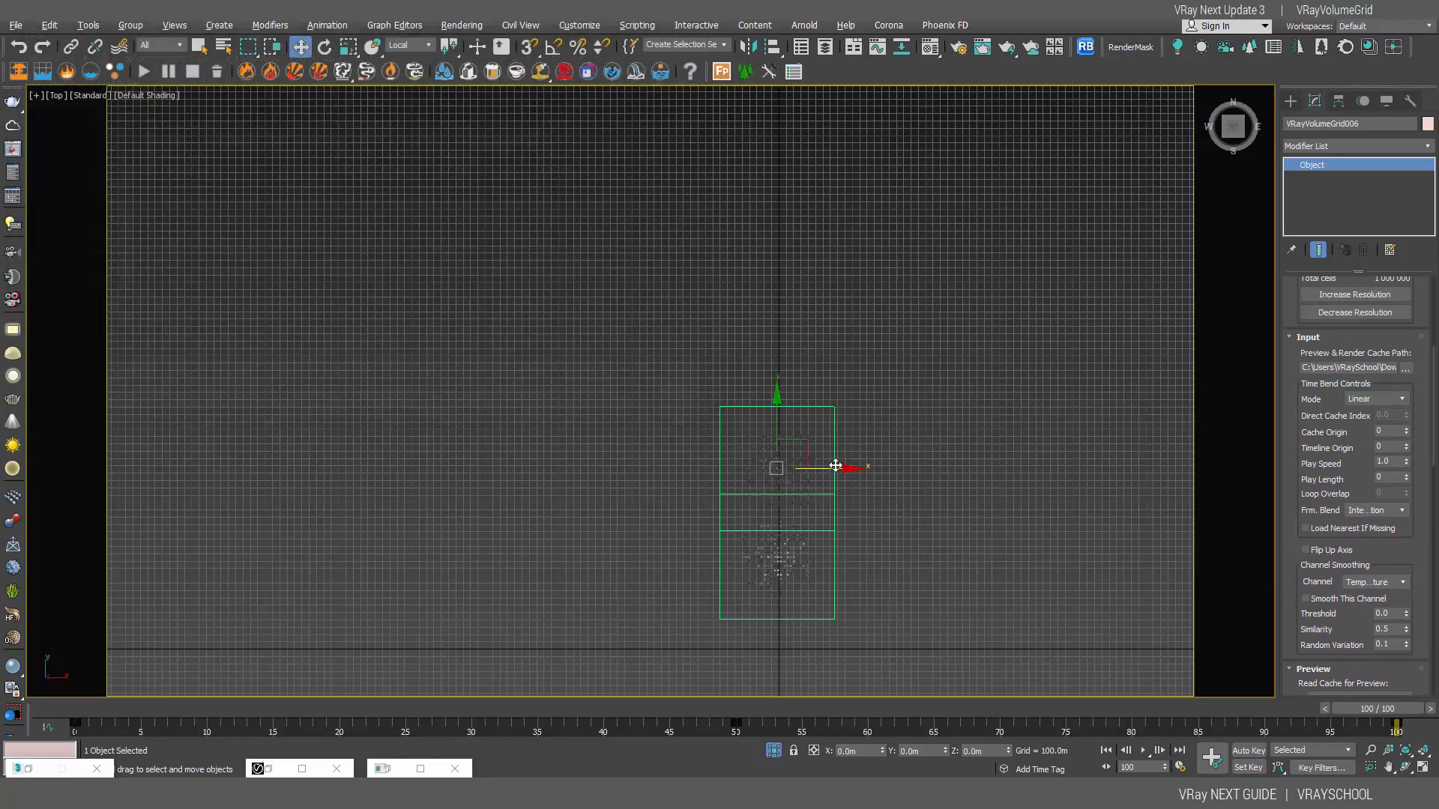
{"action": "left_click_drag", "start_coordinate": [833, 471], "coordinate": [701, 469]}
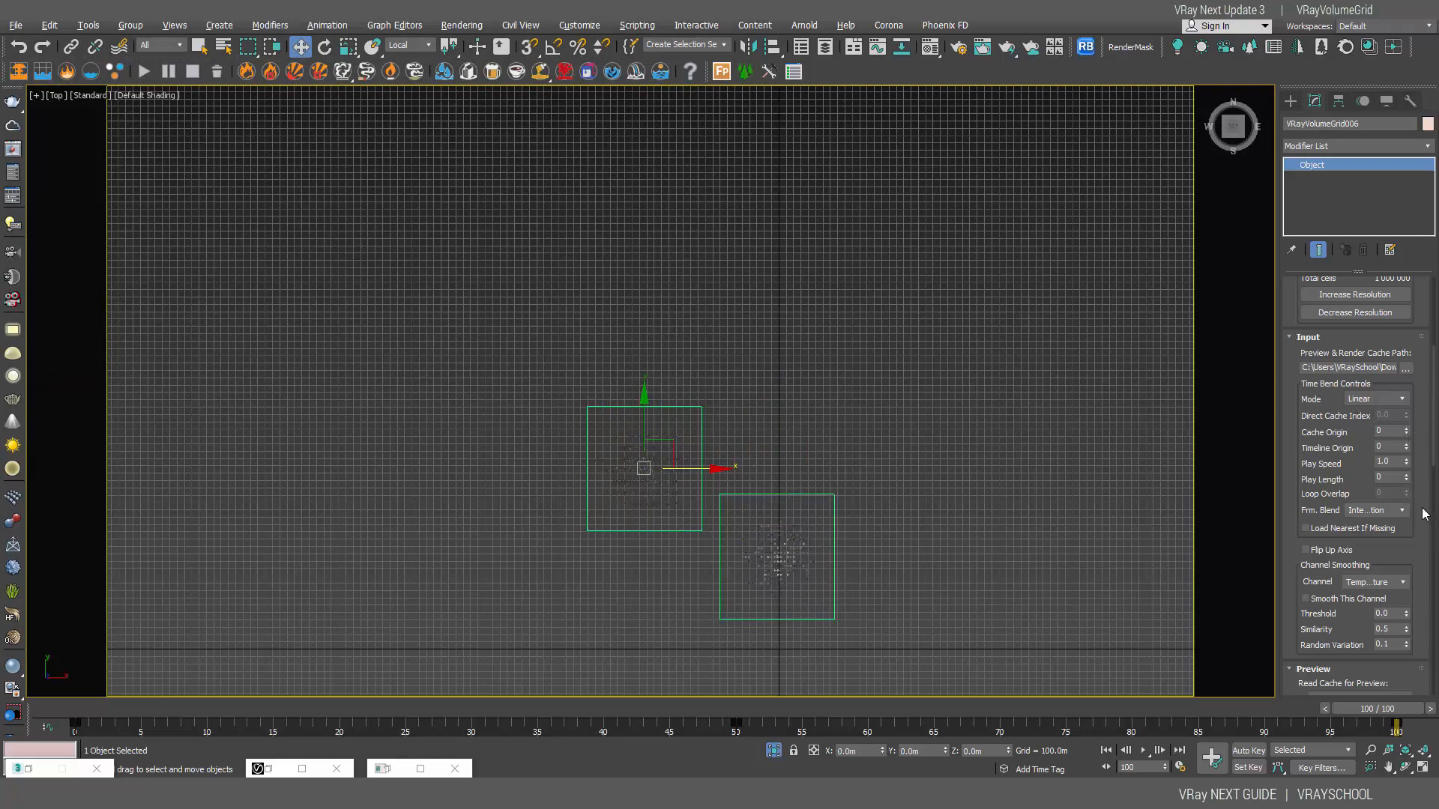
Select the cloned Cloud_B grid in the perspective view and move it in positive X, closer to the original grid.
{"action": "scroll", "coordinate": [1436, 473], "scroll_direction": "down", "scroll_amount": 3}
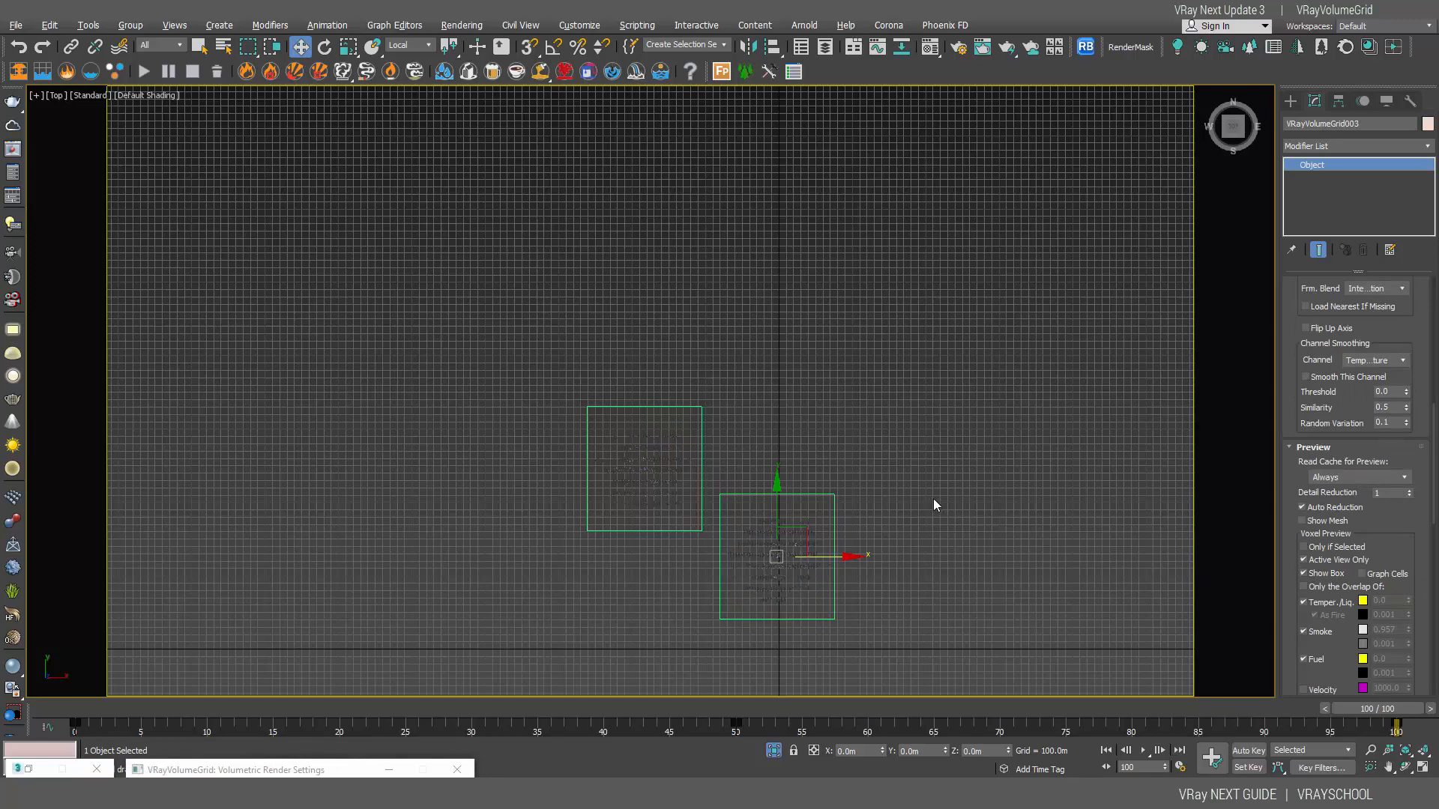
{"action": "key", "text": "c"}
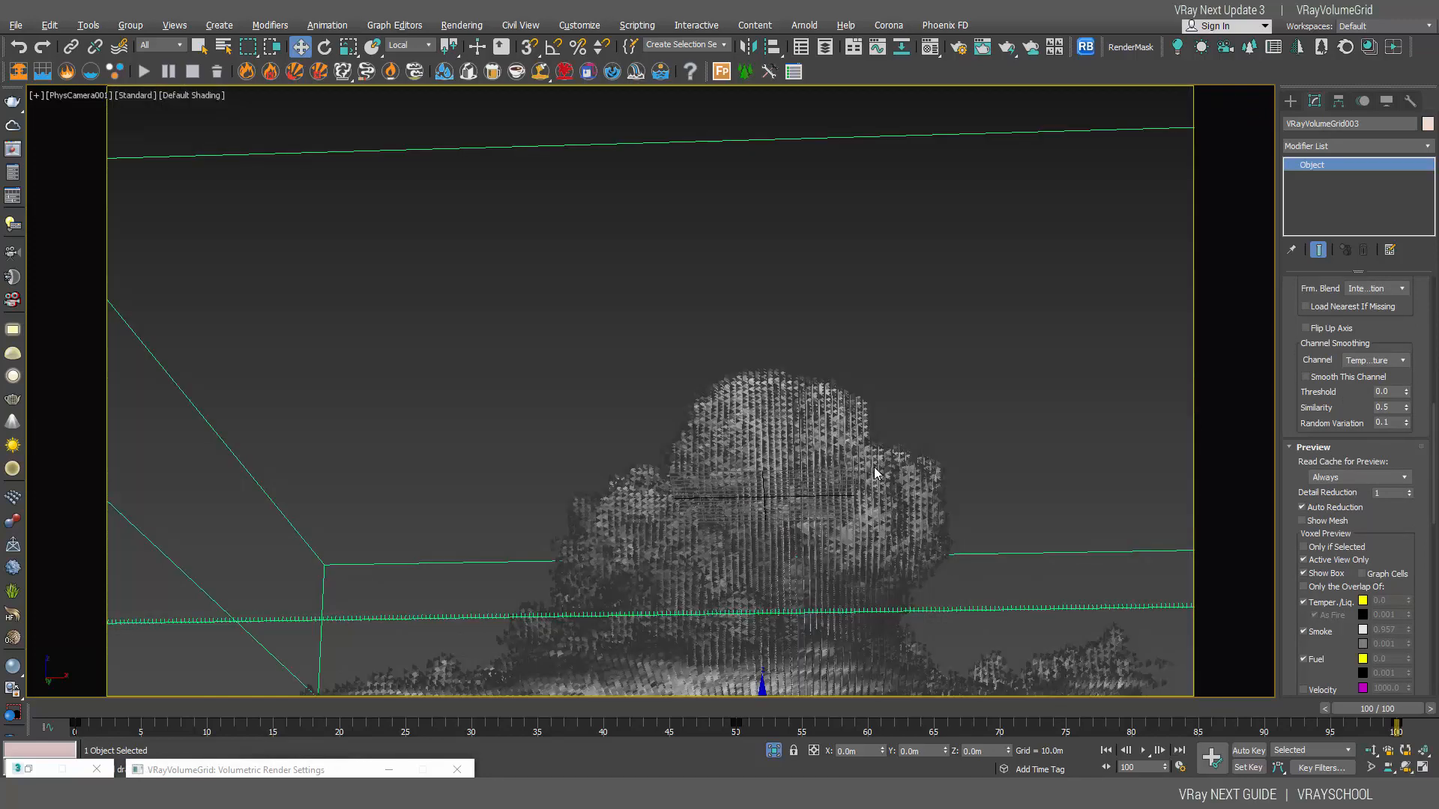
{"action": "key", "text": "p"}
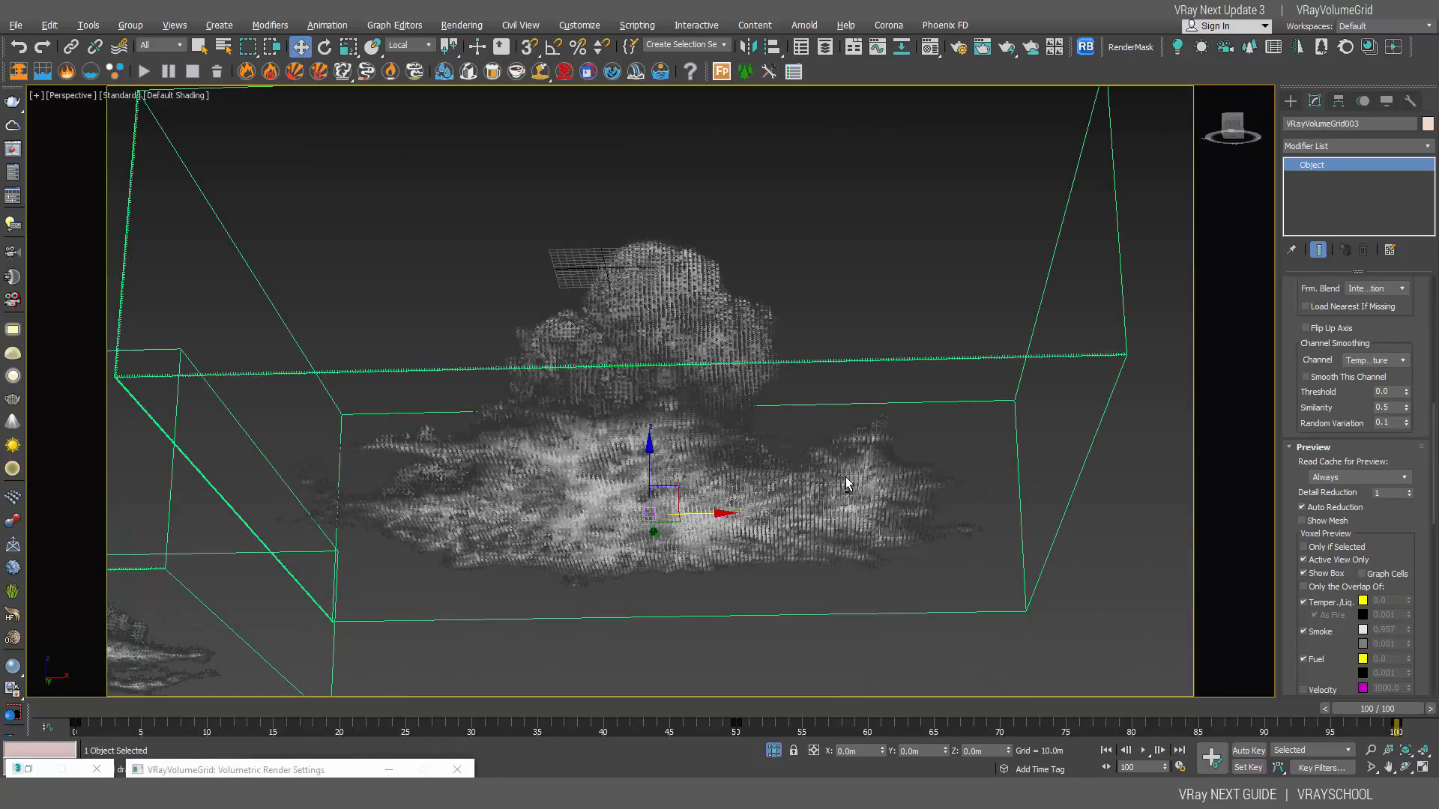
{"action": "middle_click_drag", "start_coordinate": [845, 477], "coordinate": [1004, 508], "text": "alt"}
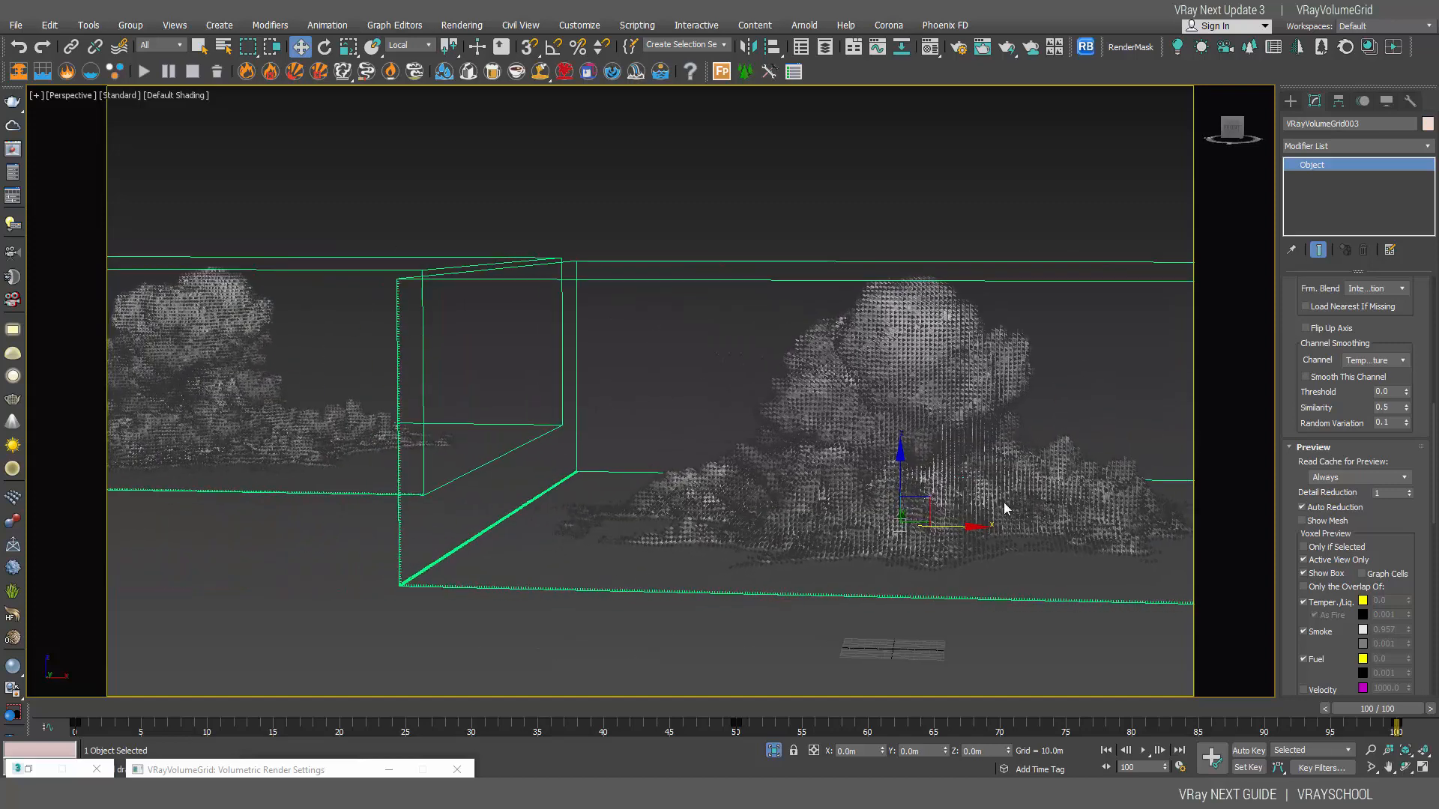
{"action": "left_click", "coordinate": [304, 474]}
{"action": "scroll", "coordinate": [294, 478], "scroll_direction": "down", "scroll_amount": 6}
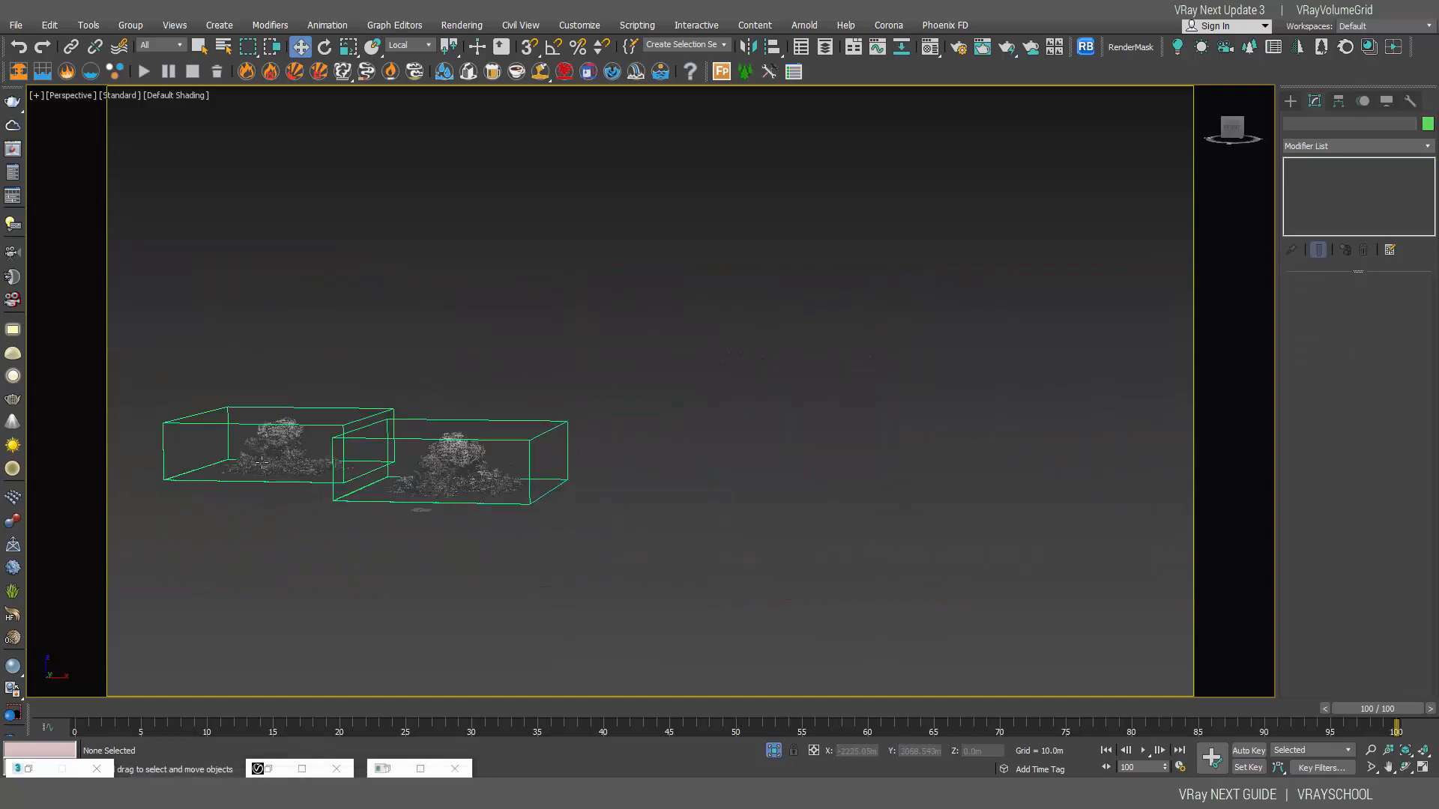
{"action": "left_click", "coordinate": [302, 469]}
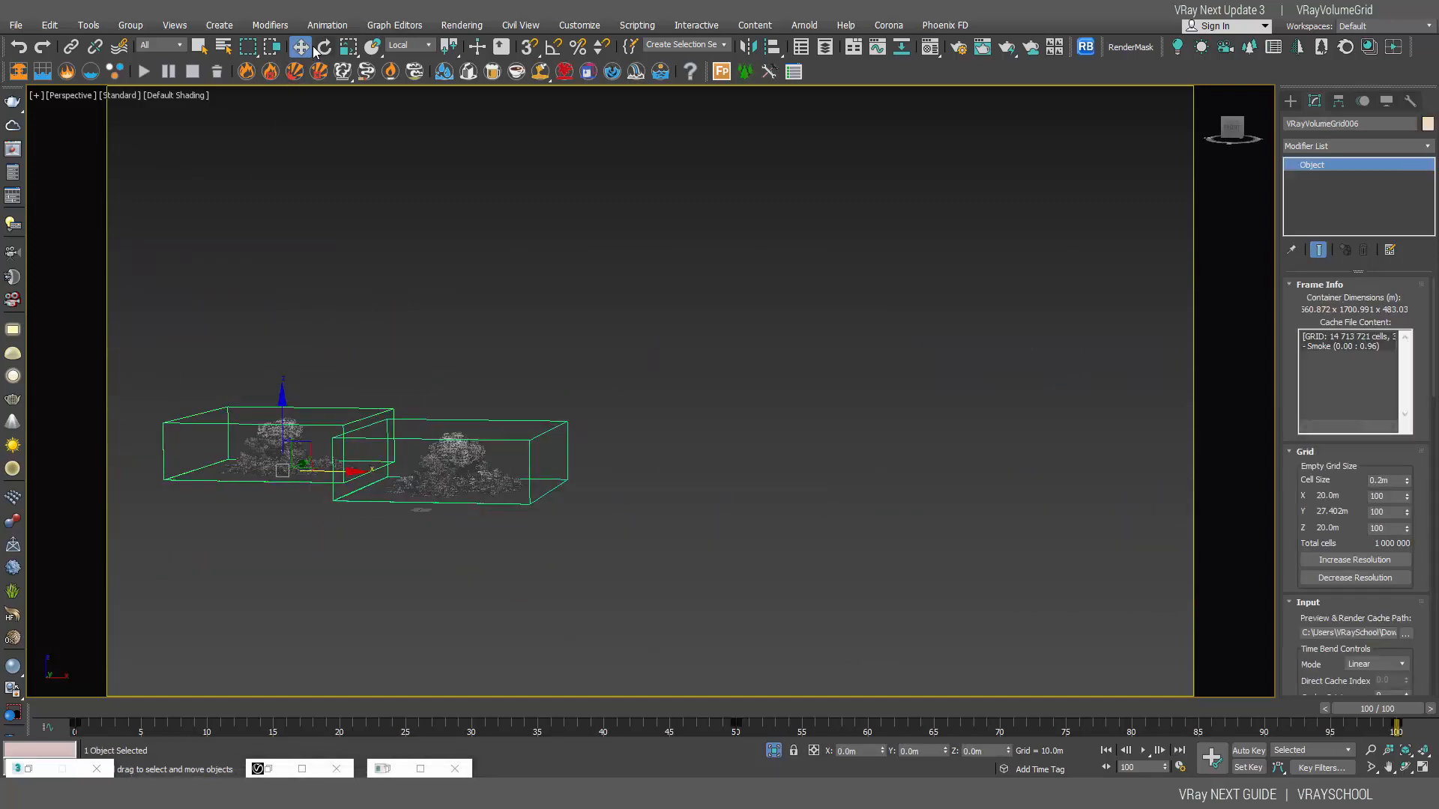
{"action": "left_click_drag", "start_coordinate": [342, 471], "coordinate": [413, 473]}
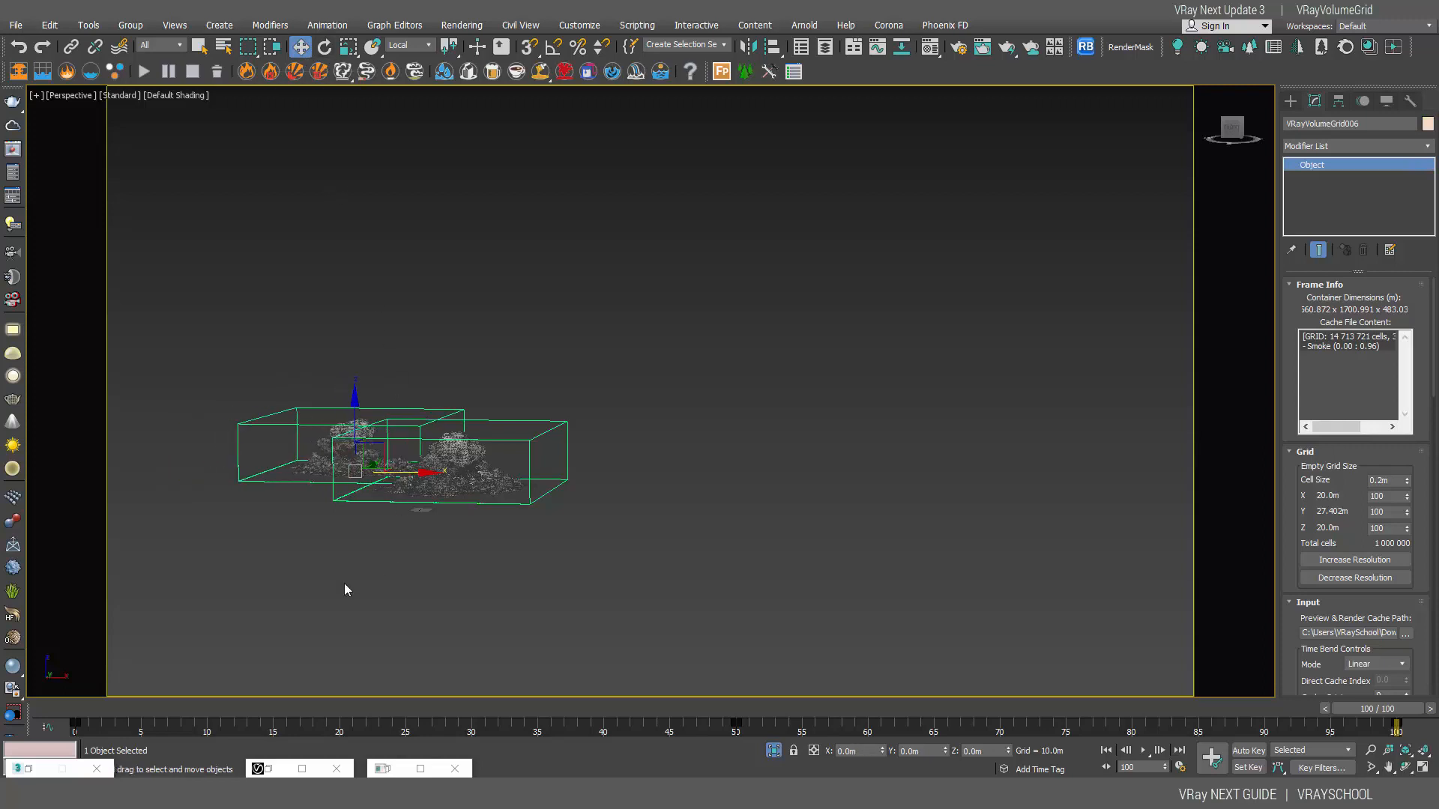
Return to frame 0 and, in the camera view, shift the cloned grid slightly in positive X.
{"action": "left_click", "coordinate": [112, 710]}
{"action": "mouse_move", "coordinate": [111, 706]}
{"action": "left_mouse_down"}
{"action": "mouse_move", "coordinate": [1025, 777]}
{"action": "mouse_move", "coordinate": [1341, 777]}
{"action": "mouse_move", "coordinate": [626, 779]}
{"action": "mouse_move", "coordinate": [1267, 757]}
{"action": "mouse_move", "coordinate": [179, 700]}
{"action": "mouse_move", "coordinate": [91, 679]}
{"action": "mouse_move", "coordinate": [57, 709]}
{"action": "mouse_move", "coordinate": [1005, 703]}
{"action": "mouse_move", "coordinate": [83, 706]}
{"action": "left_mouse_up"}
{"action": "key", "text": "c"}
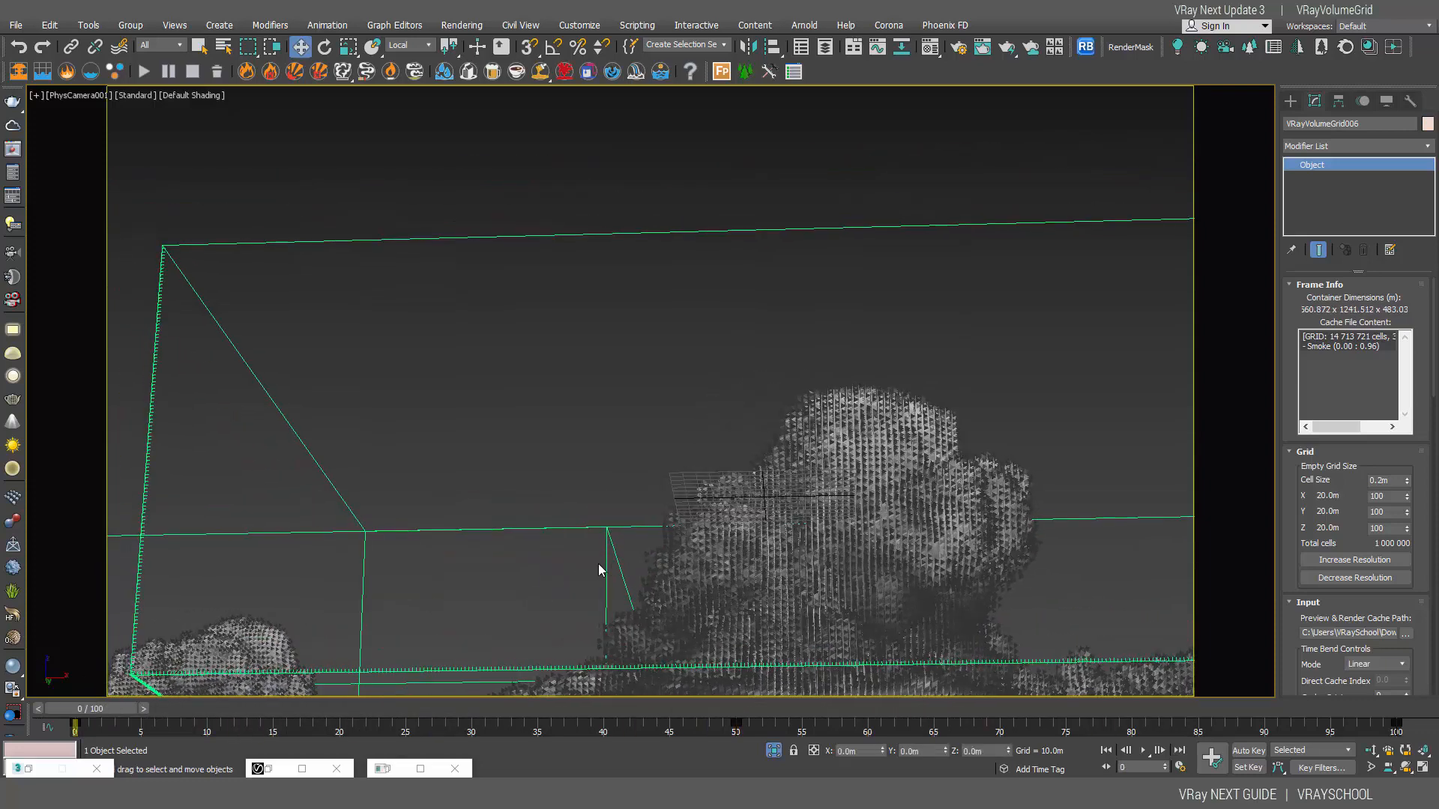
{"action": "left_click_drag", "start_coordinate": [607, 594], "coordinate": [635, 597]}
Turn on Auto Key, shift the cloned grid slightly in positive X at frame 100, and scrub the timeline to preview its motion.
{"action": "left_click", "coordinate": [1248, 751]}
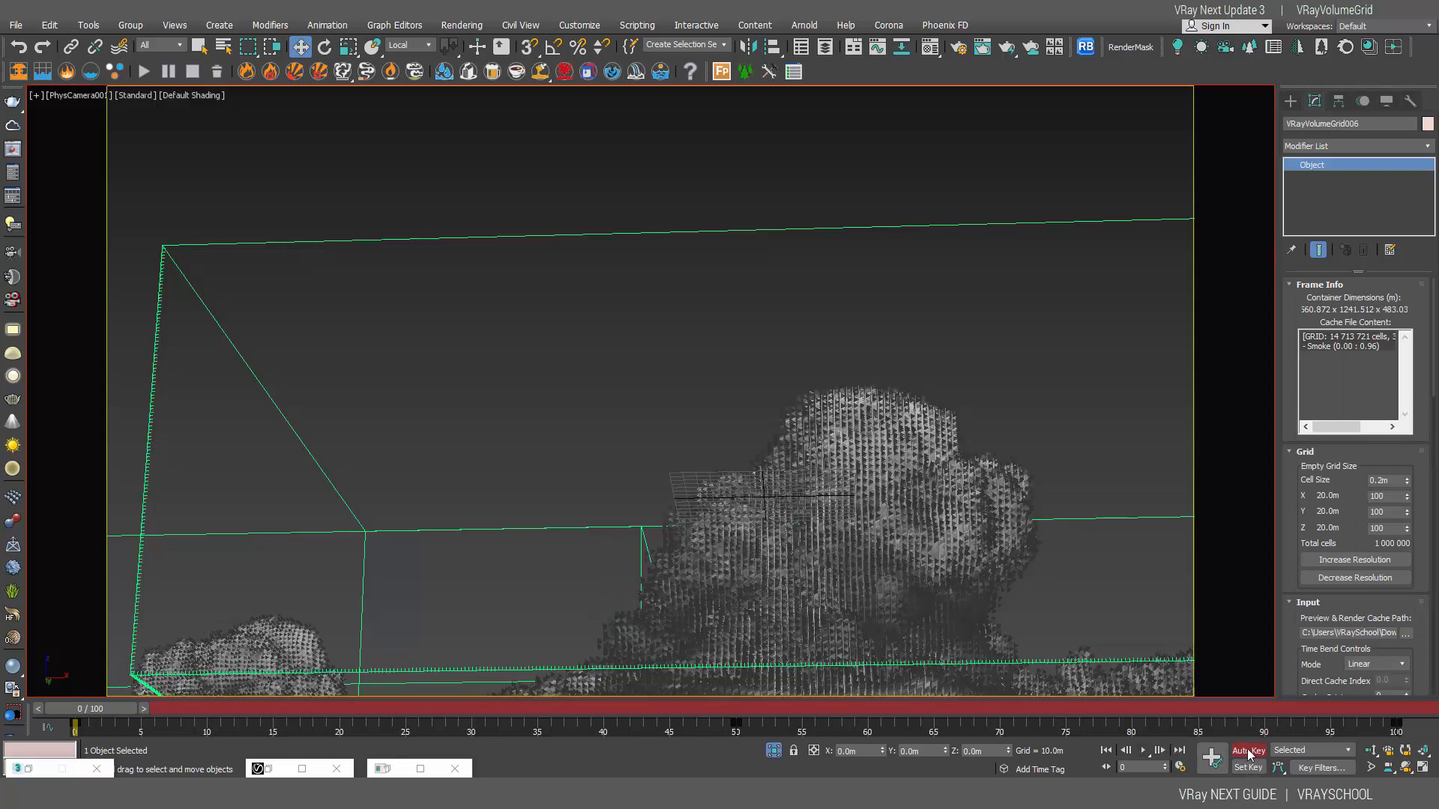
{"action": "left_click", "coordinate": [1401, 714]}
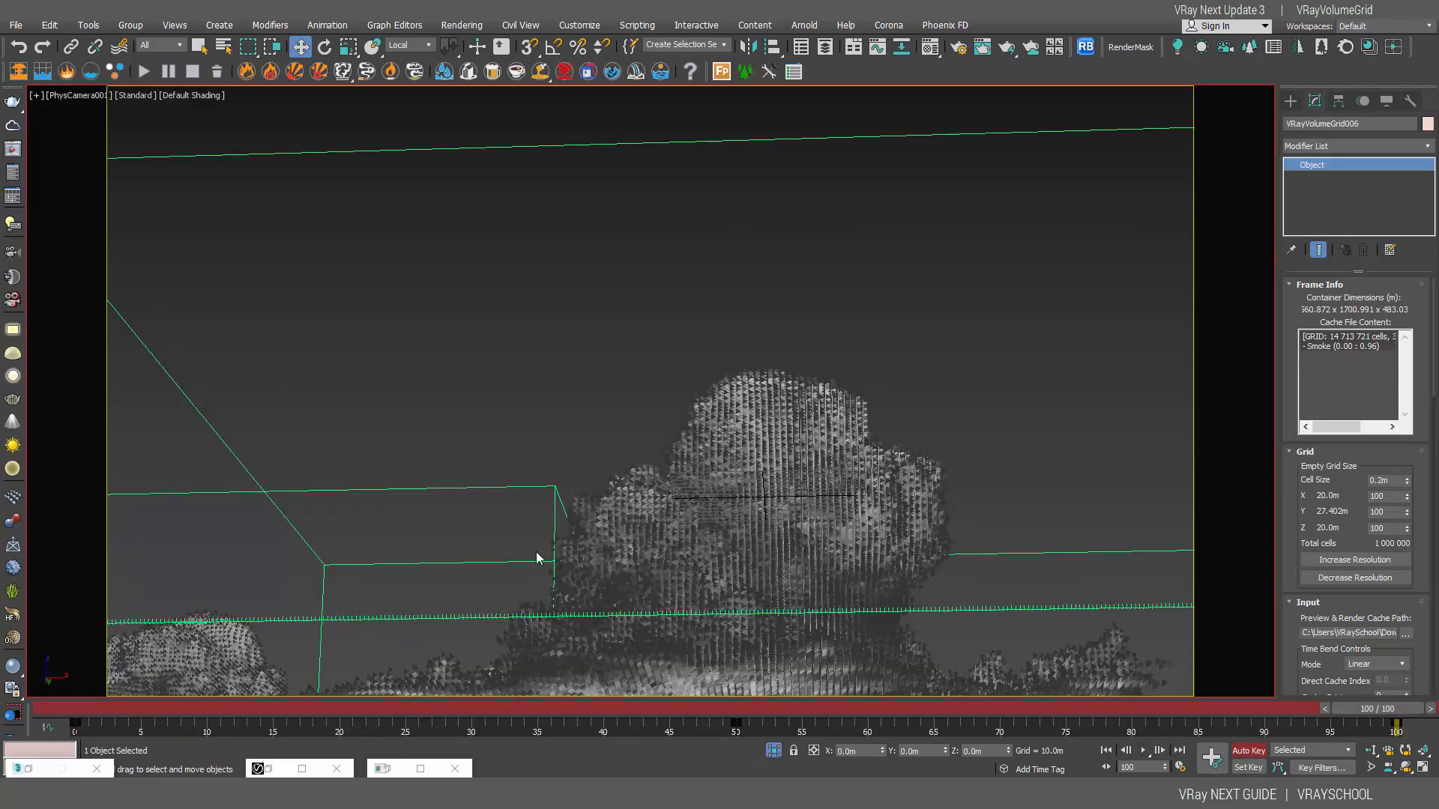
{"action": "left_click_drag", "start_coordinate": [557, 504], "coordinate": [566, 504]}
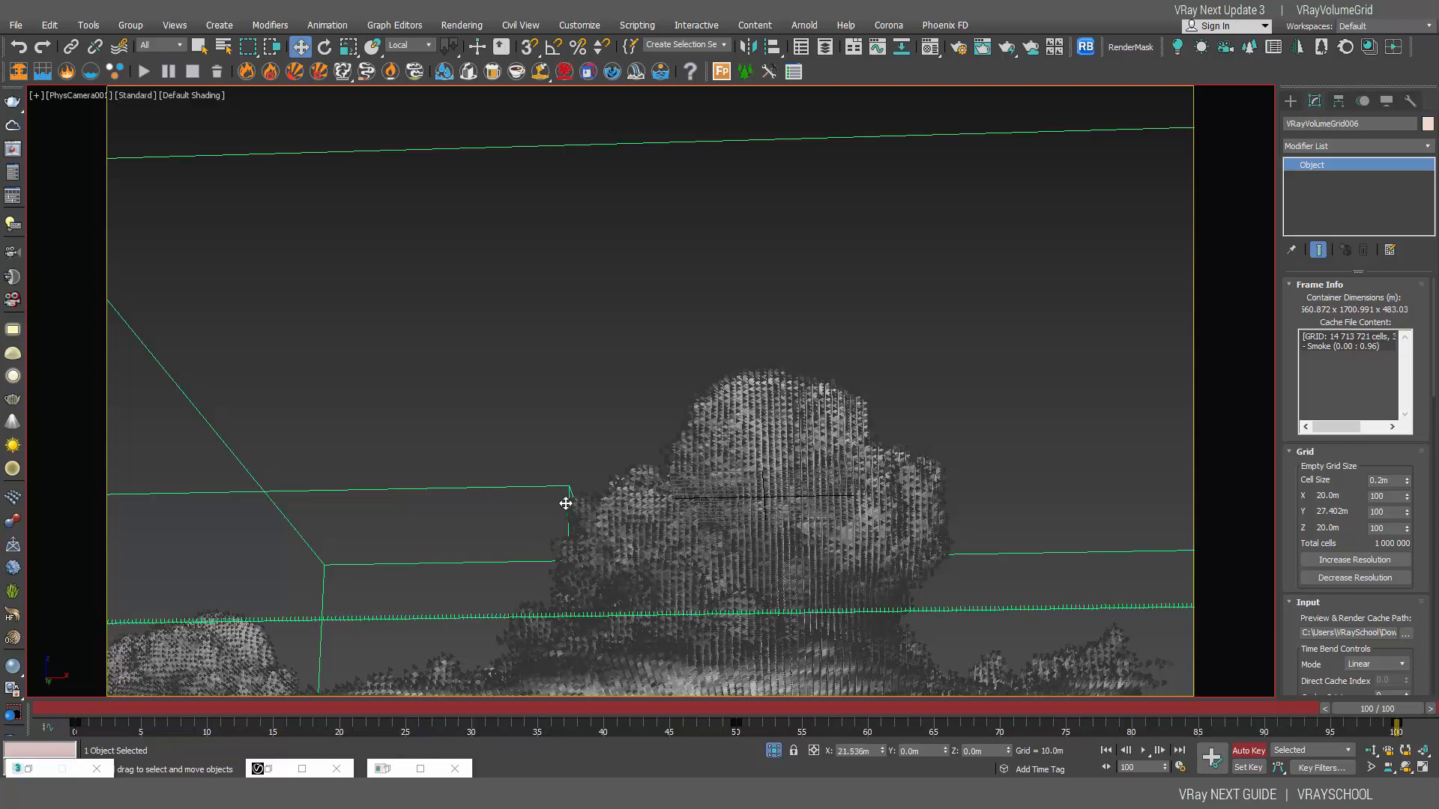
{"action": "left_click_drag", "start_coordinate": [71, 716], "coordinate": [1348, 776]}
{"action": "left_click_drag", "start_coordinate": [1370, 727], "coordinate": [1383, 727]}
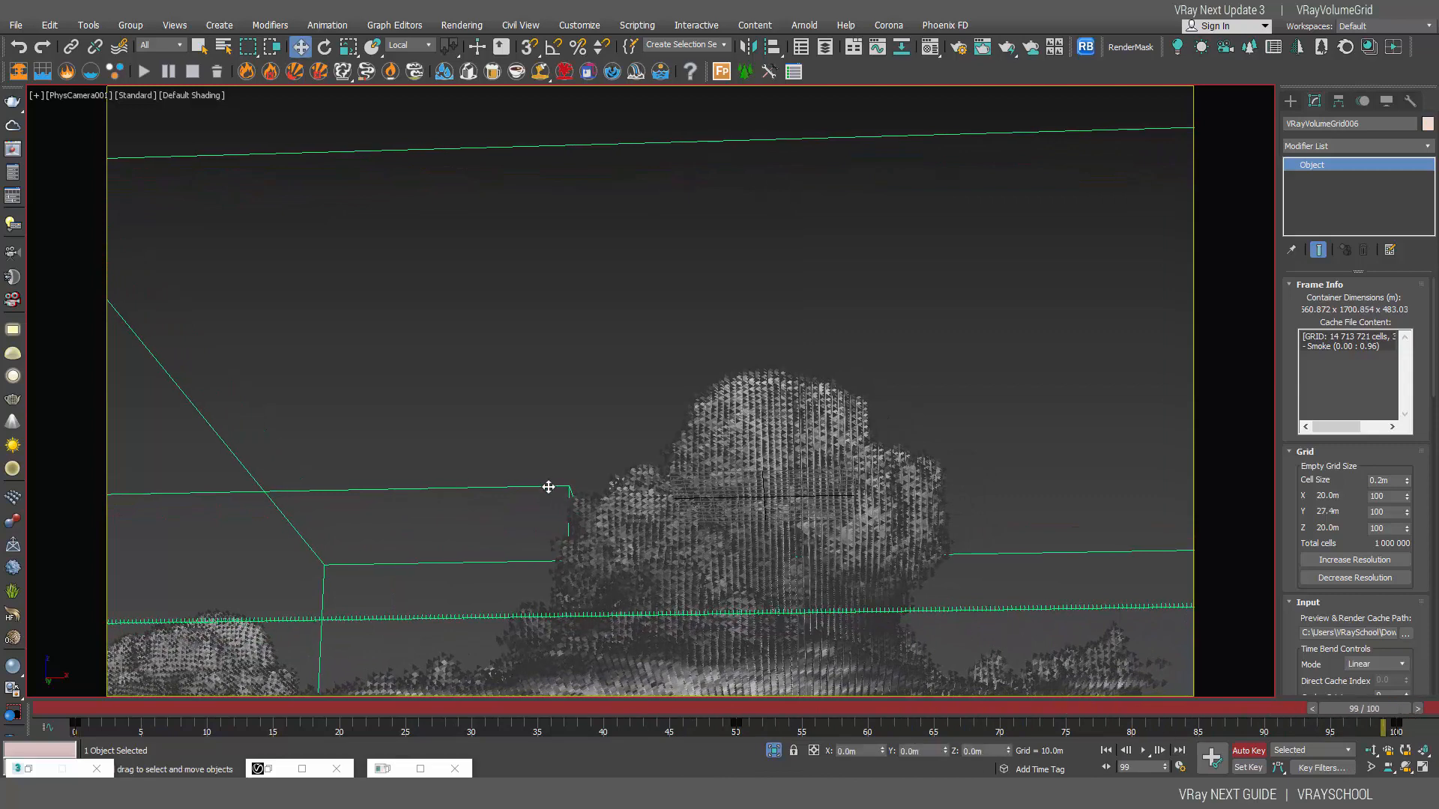
{"action": "left_click_drag", "start_coordinate": [557, 488], "coordinate": [575, 489]}
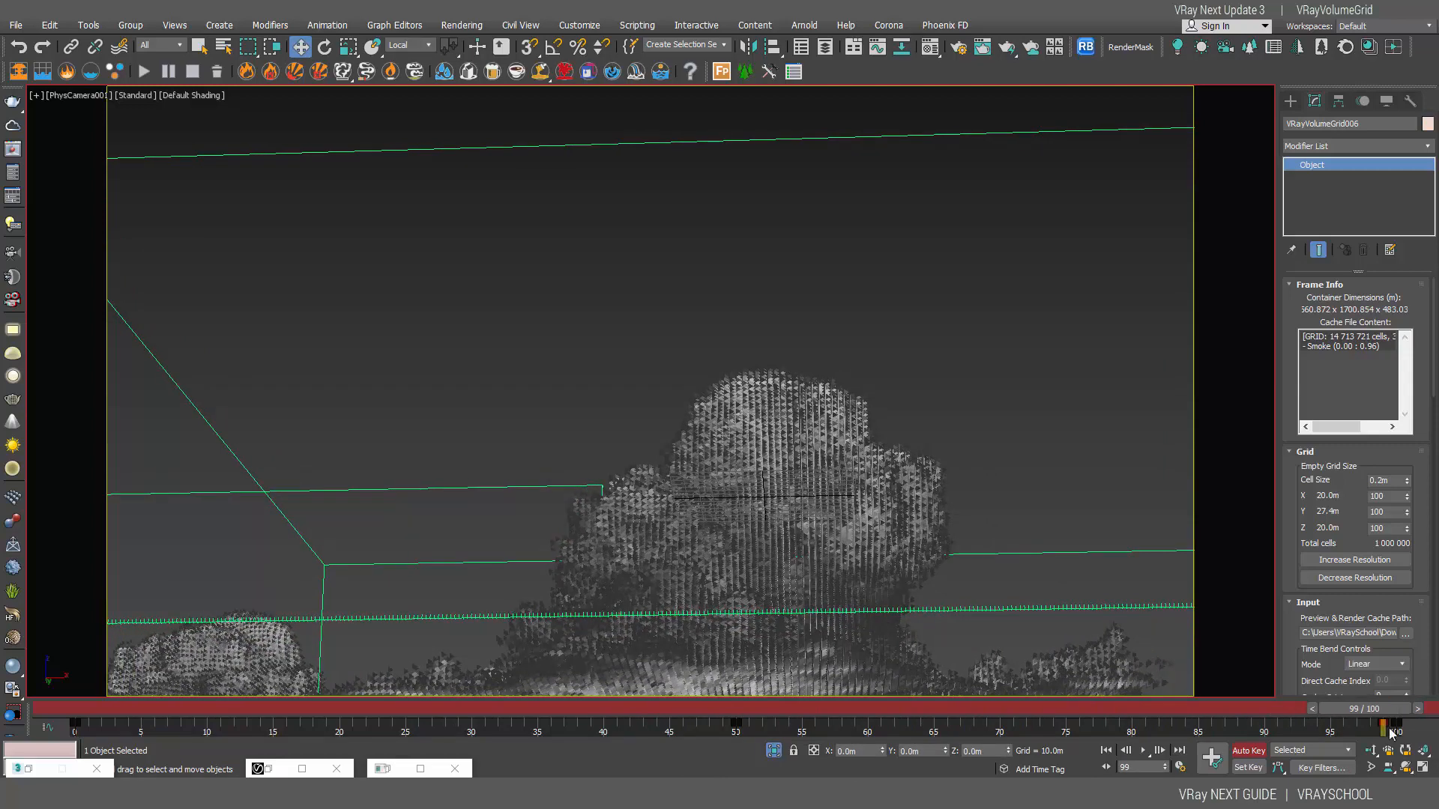
{"action": "key", "text": "ctrl+z"}
Move the cloned grid further in positive X at frame 100.
{"action": "left_click_drag", "start_coordinate": [1383, 709], "coordinate": [1397, 709]}
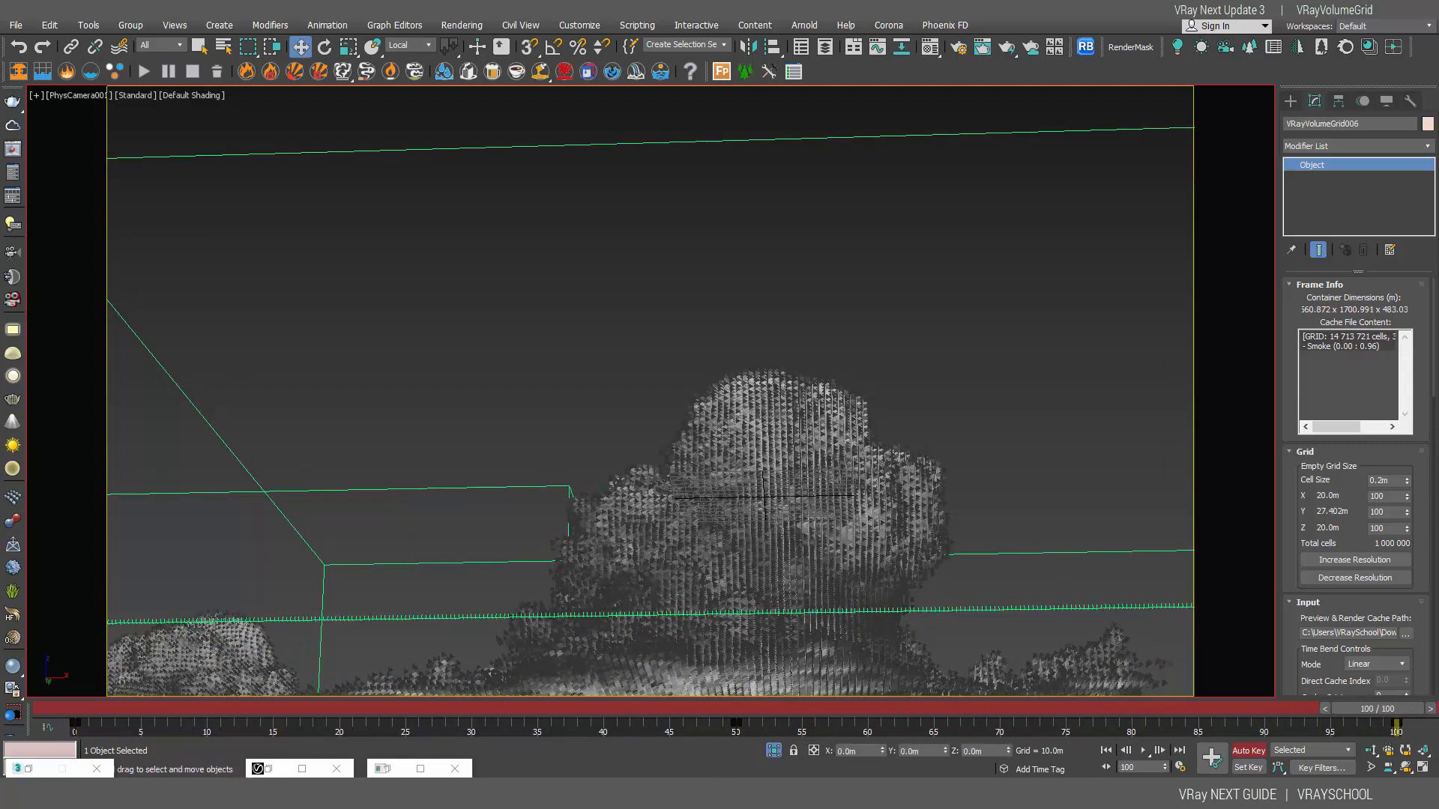
{"action": "left_click_drag", "start_coordinate": [405, 492], "coordinate": [441, 493]}
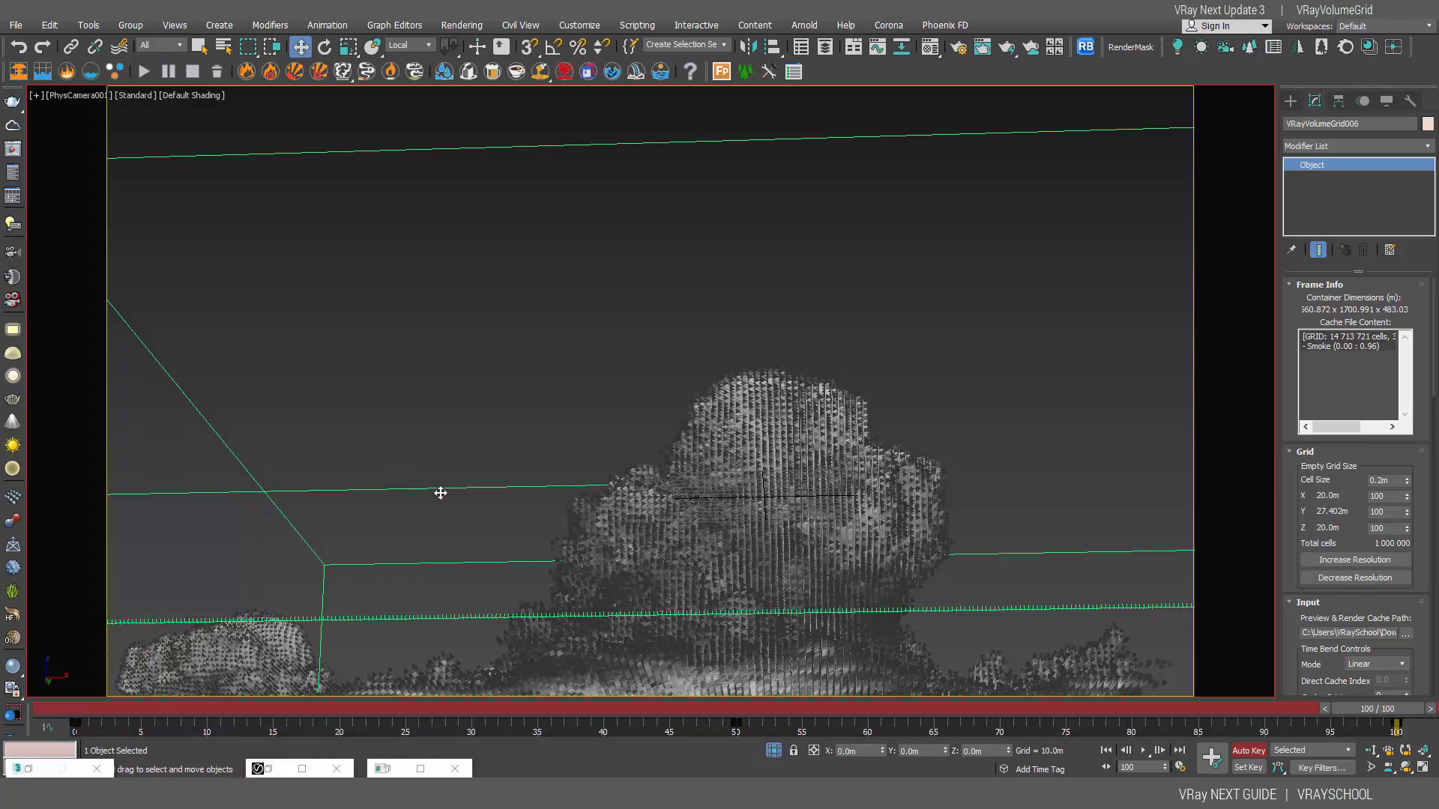
{"action": "left_click_drag", "start_coordinate": [1399, 711], "coordinate": [1433, 712]}
Restore the V-Ray messages and frame buffer windows, and raise the cloned grid in Z at frame 100.
{"action": "left_click", "coordinate": [419, 769]}
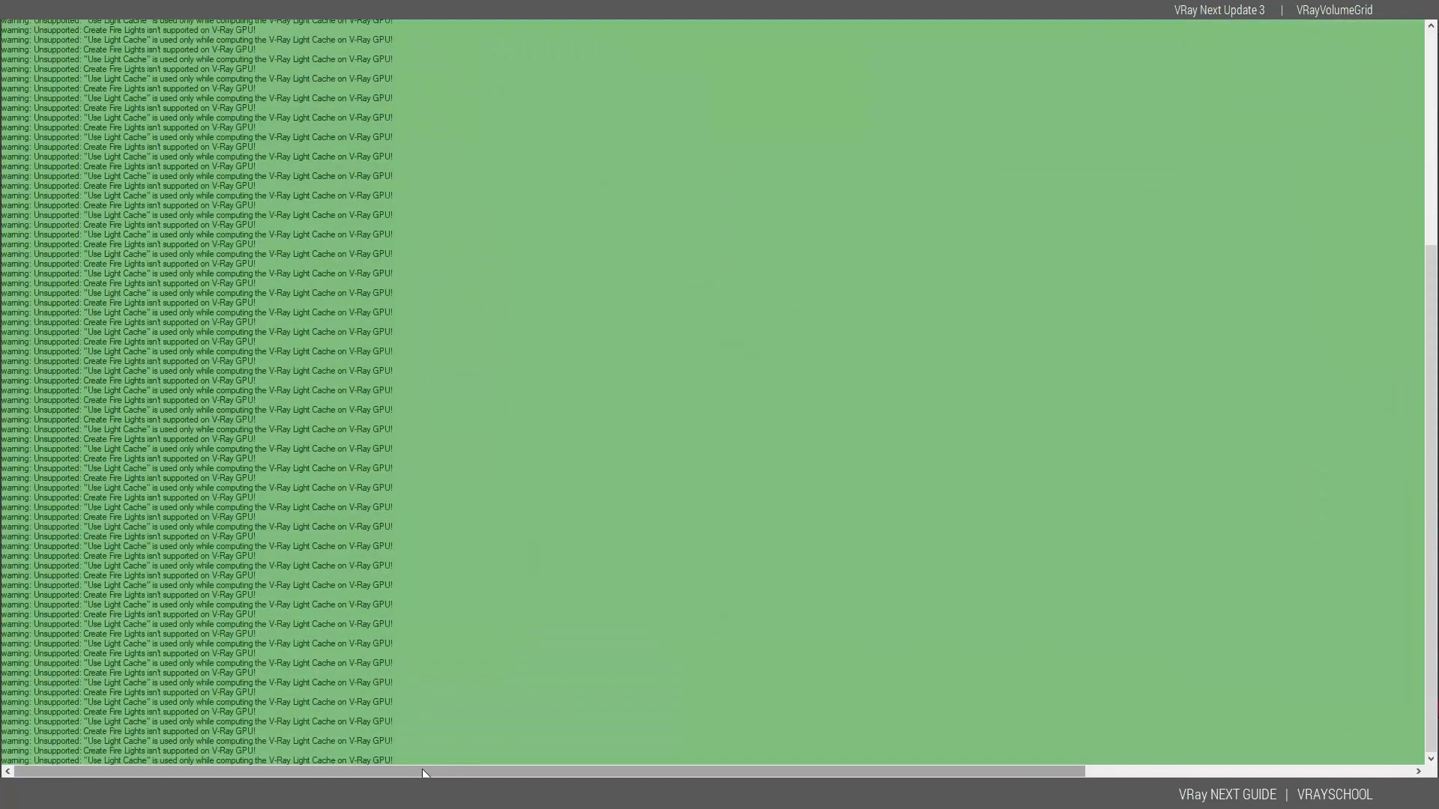
{"action": "left_click", "coordinate": [1422, 15]}
{"action": "left_click", "coordinate": [302, 769]}
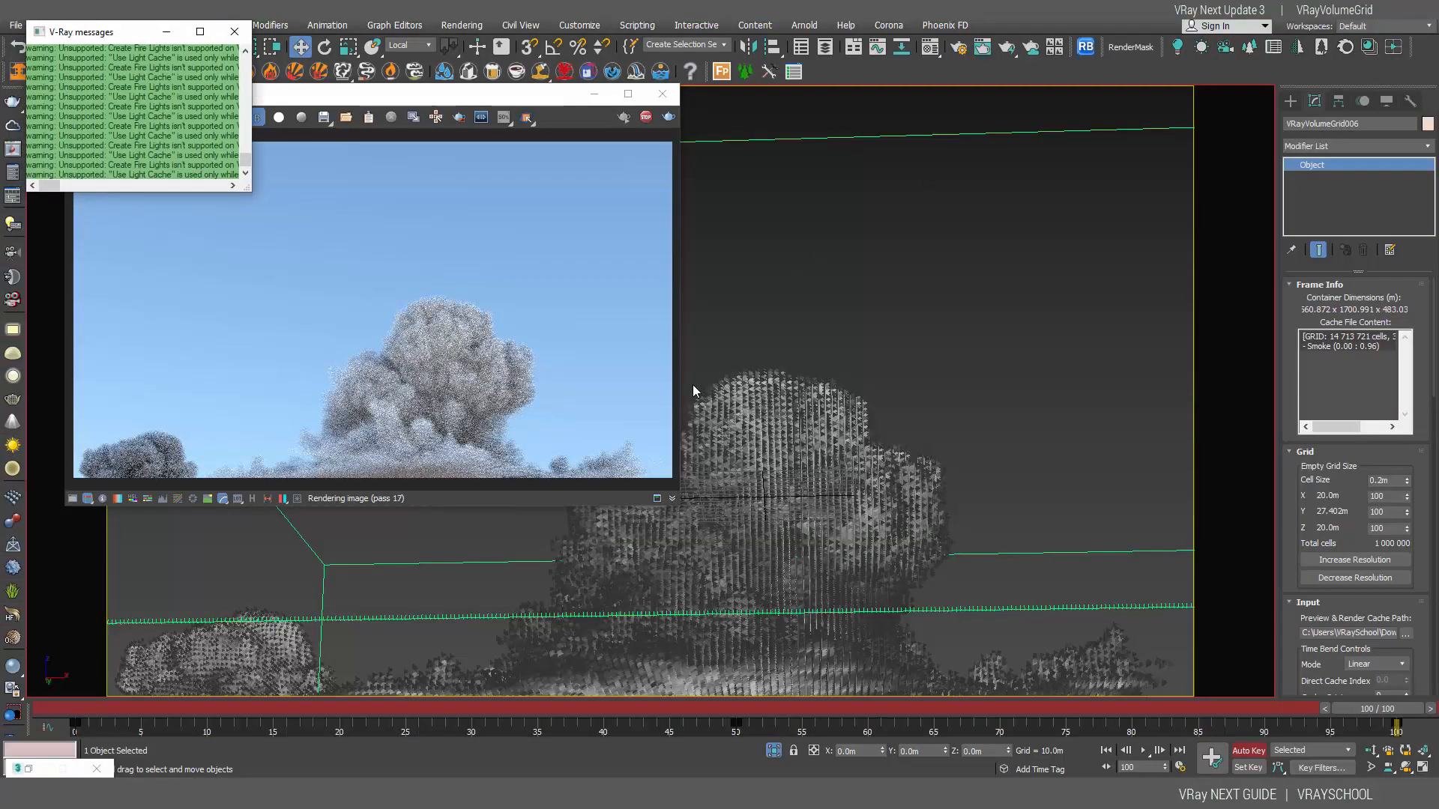
{"action": "left_click", "coordinate": [491, 100]}
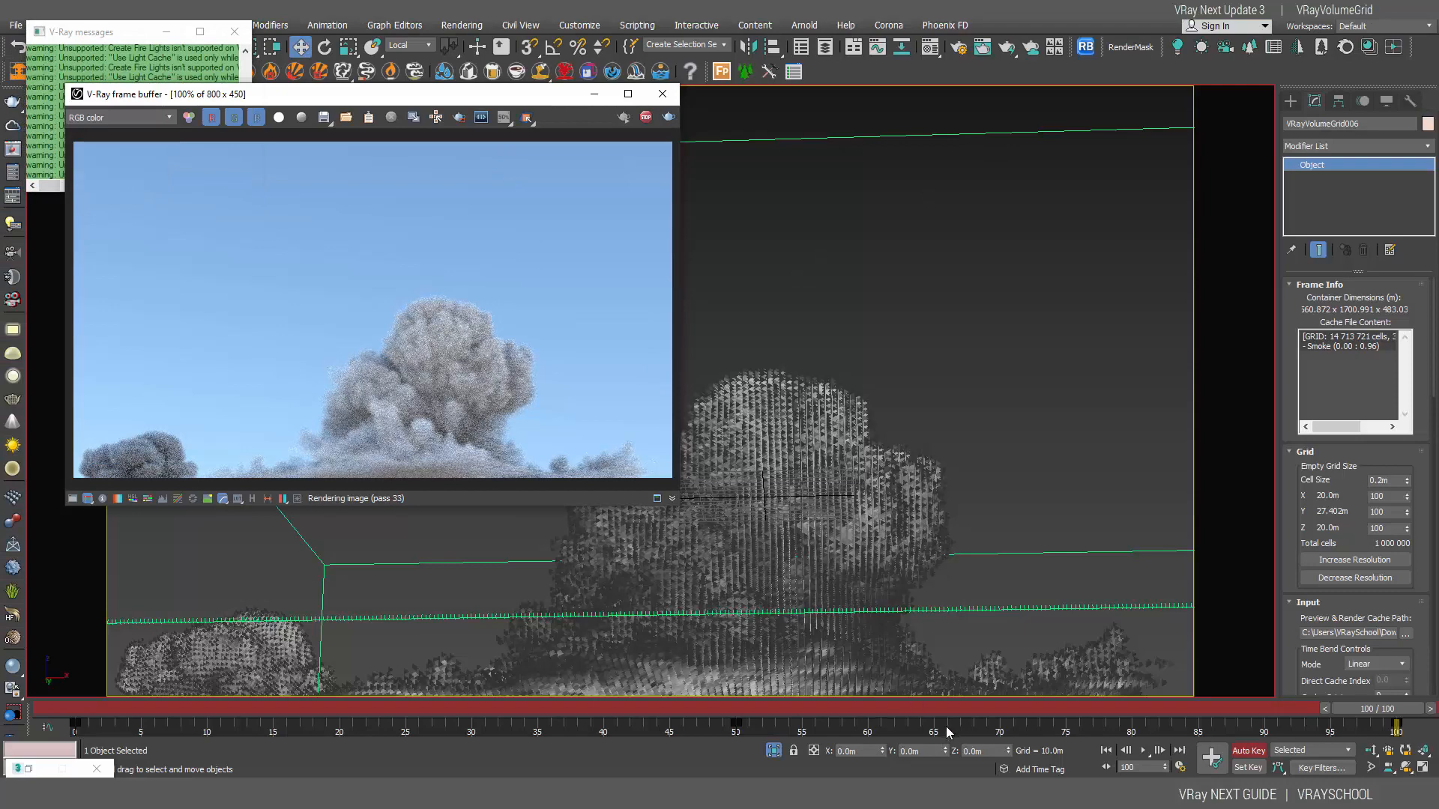
{"action": "left_click_drag", "start_coordinate": [946, 753], "coordinate": [948, 689]}
{"action": "left_click_drag", "start_coordinate": [1009, 751], "coordinate": [1022, 562]}
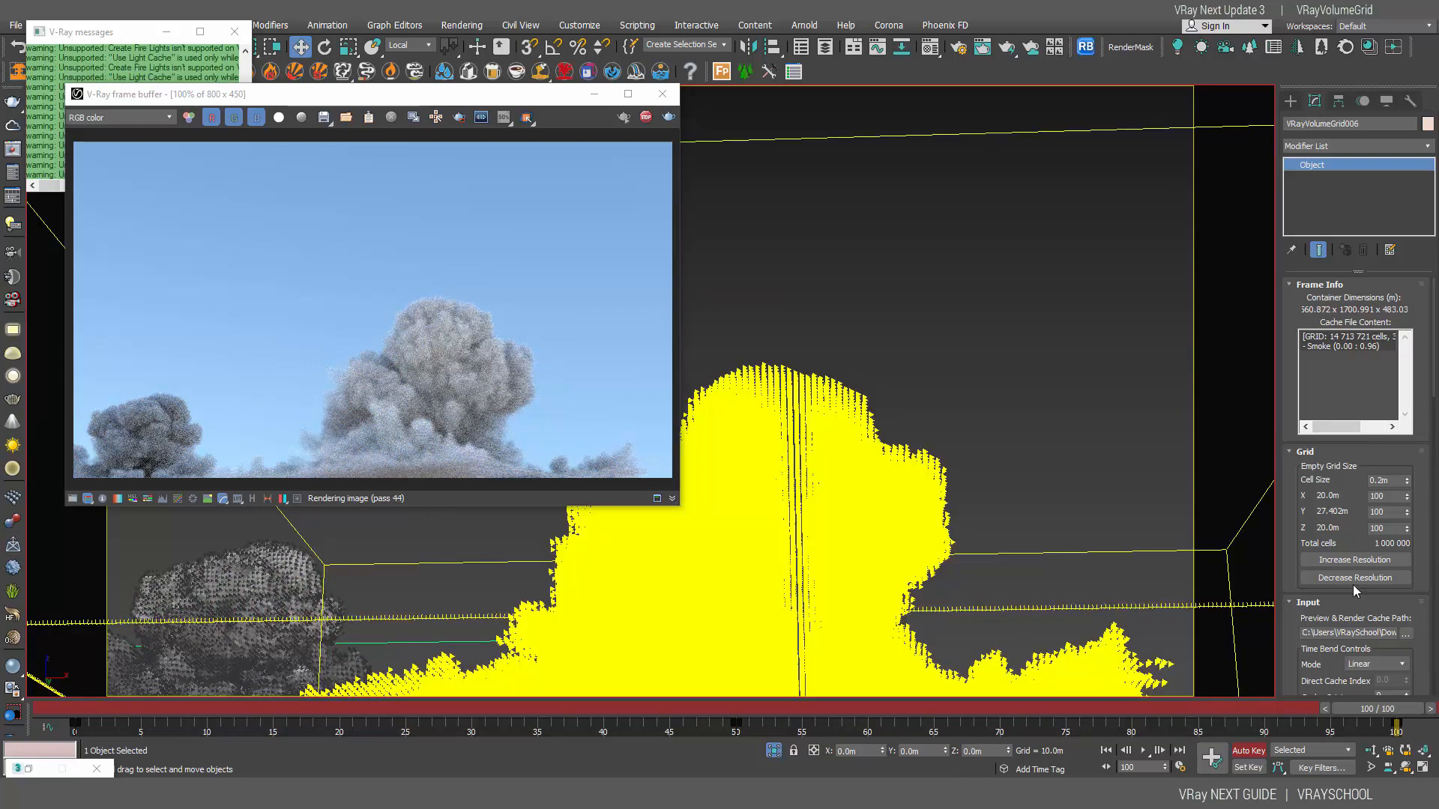
Open the cloned grid's Volumetric Render Settings, place the window beside the frame buffer and expand the Smoke Opacity settings.
{"action": "left_click_drag", "start_coordinate": [1436, 392], "coordinate": [1424, 503]}
{"action": "scroll", "coordinate": [1415, 524], "scroll_direction": "down", "scroll_amount": 5}
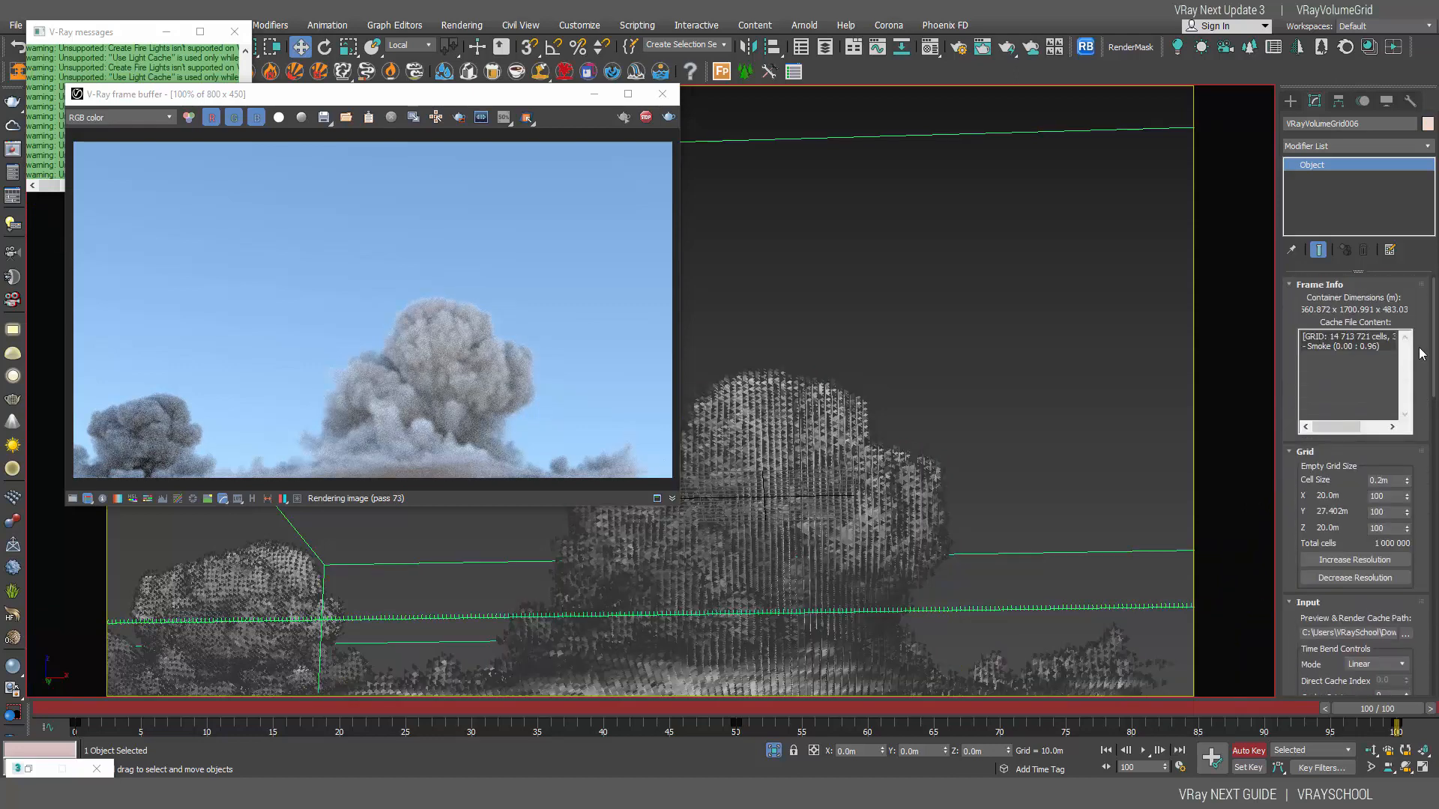
{"action": "scroll", "coordinate": [1404, 558], "scroll_direction": "down", "scroll_amount": 5}
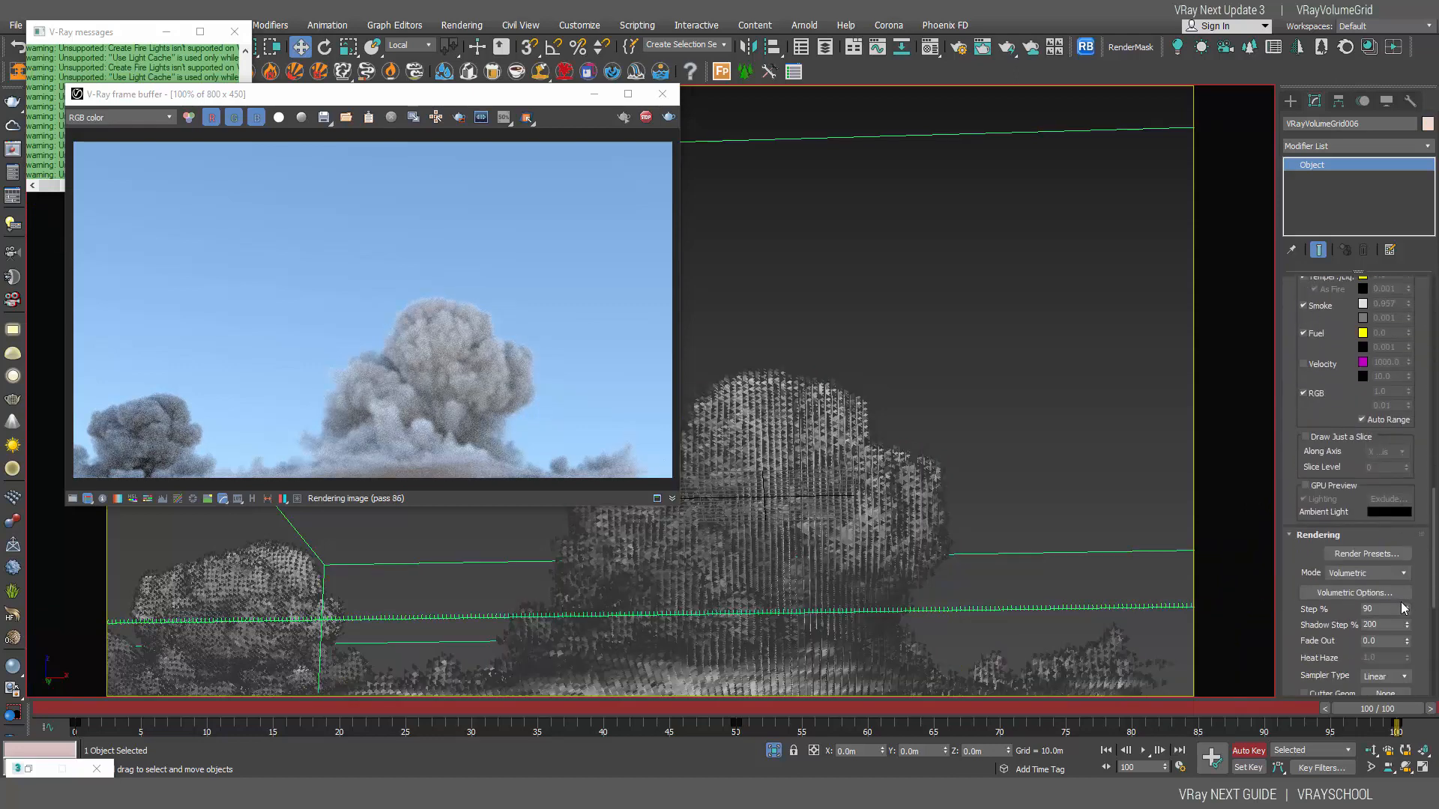
{"action": "left_click", "coordinate": [1339, 571]}
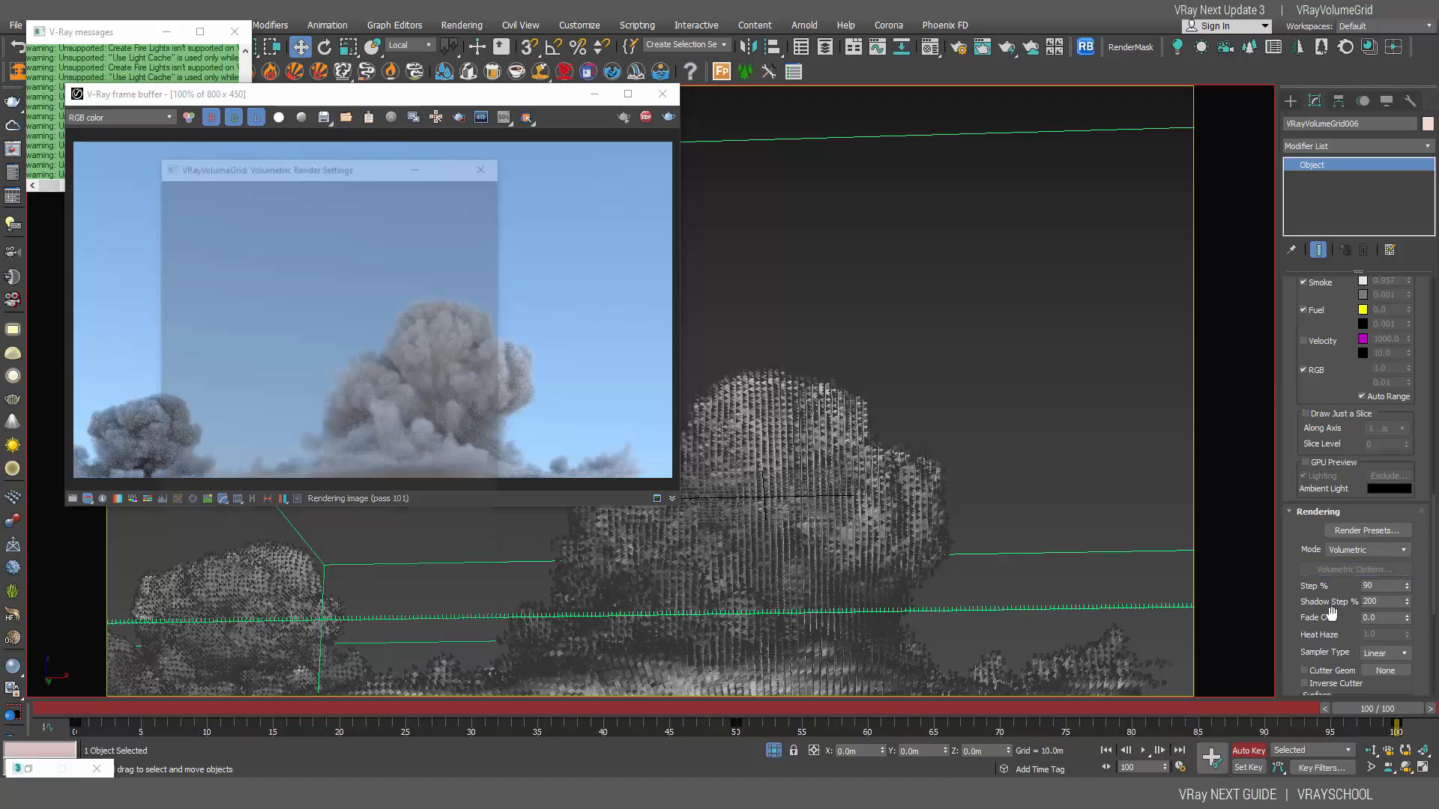
{"action": "left_click_drag", "start_coordinate": [346, 166], "coordinate": [945, 90]}
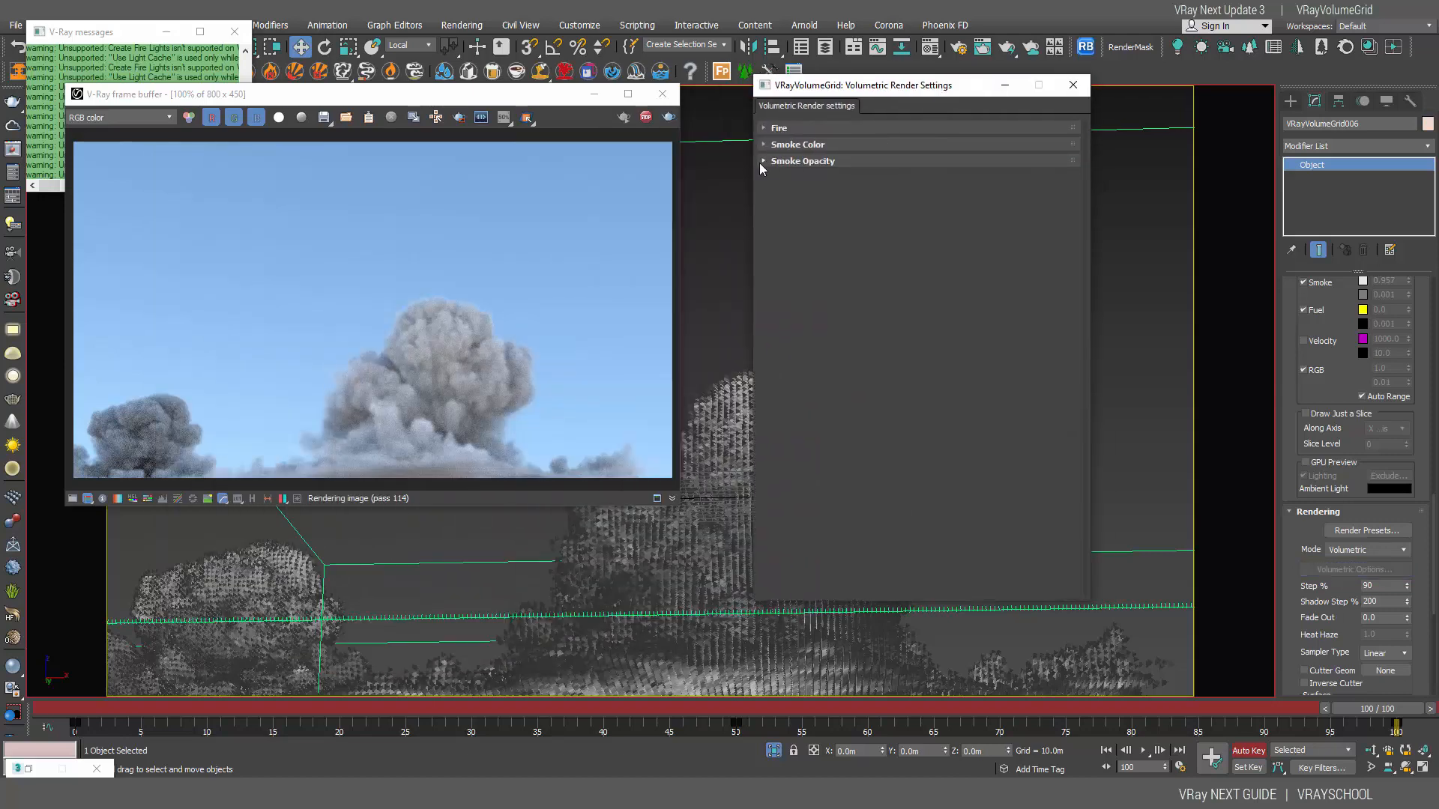
{"action": "left_click", "coordinate": [773, 160]}
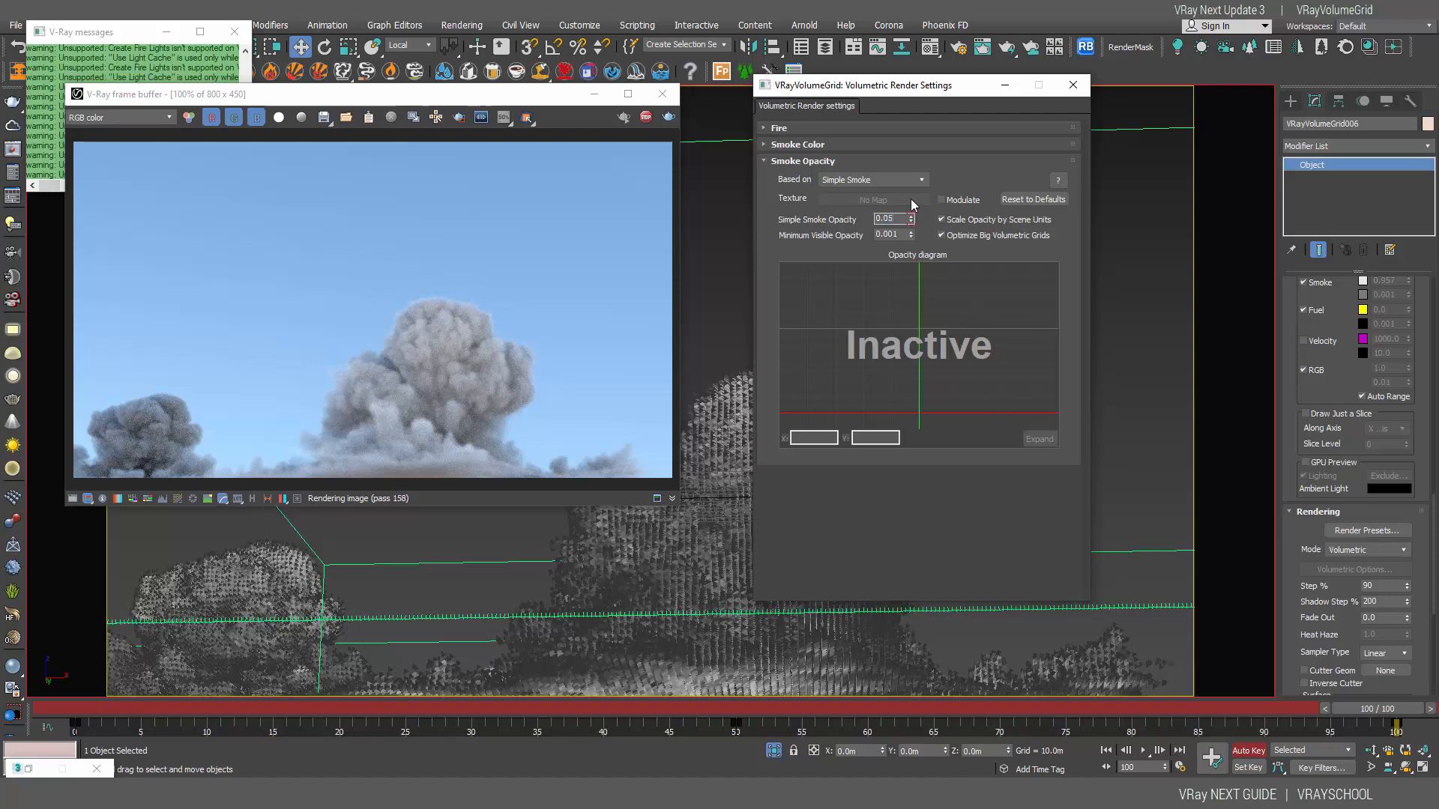
Try a Simple Smoke Opacity of 0.005 on the cloned grid, and raise it to 0.065.
{"action": "double_click", "coordinate": [885, 218]}
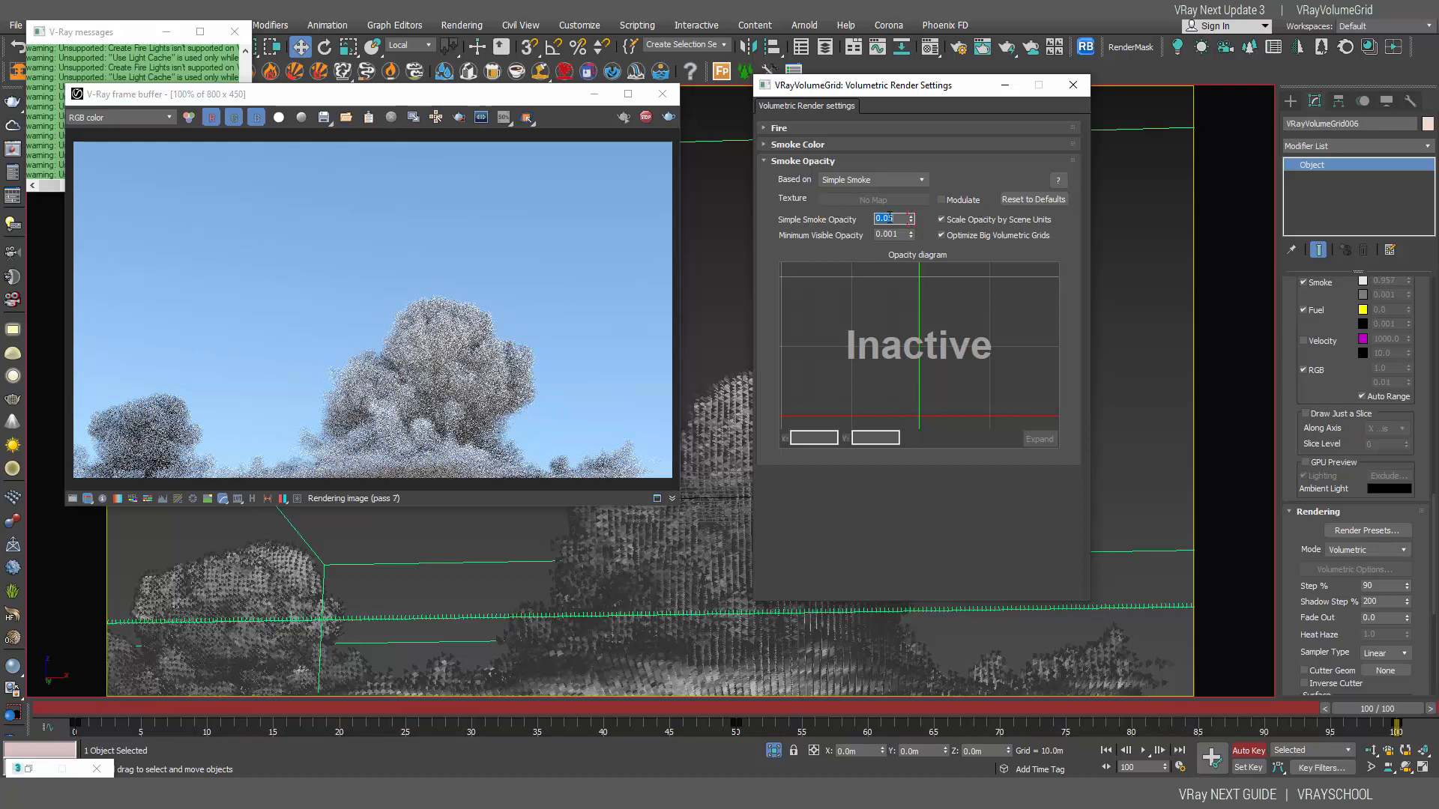
{"action": "left_click", "coordinate": [901, 219]}
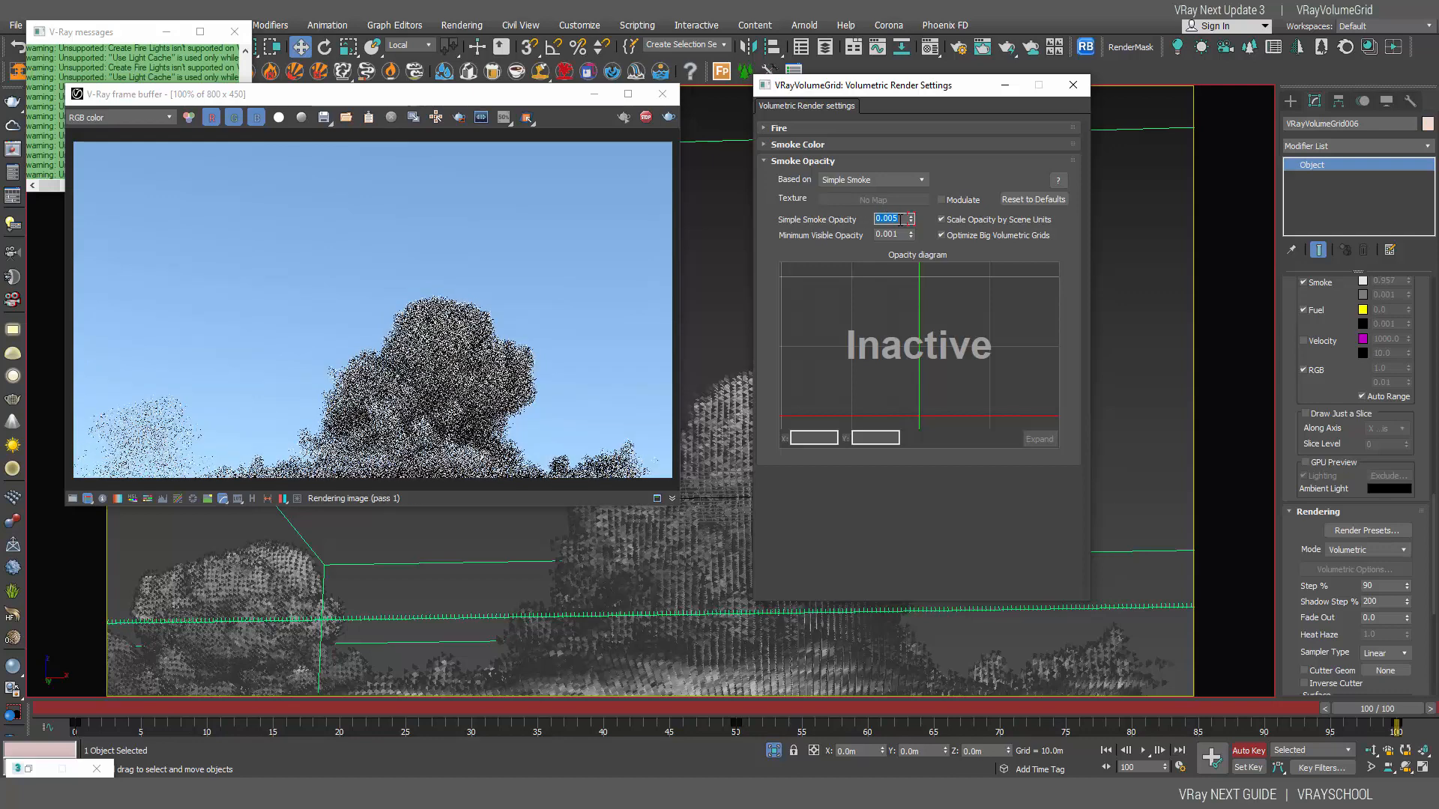
{"action": "right_click", "coordinate": [910, 216]}
{"action": "left_click_drag", "start_coordinate": [911, 217], "coordinate": [914, 206]}
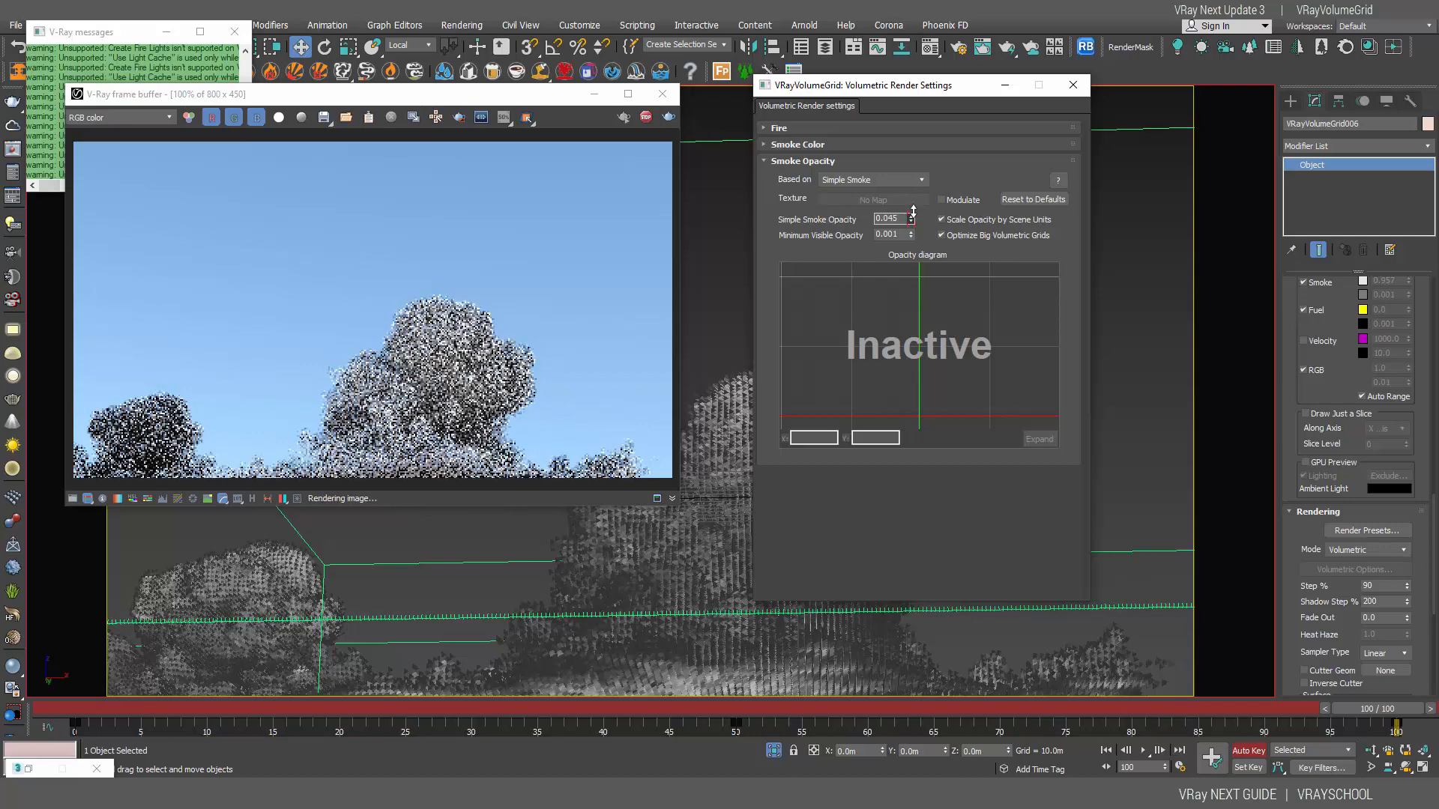
{"action": "left_click_drag", "start_coordinate": [913, 213], "coordinate": [914, 211]}
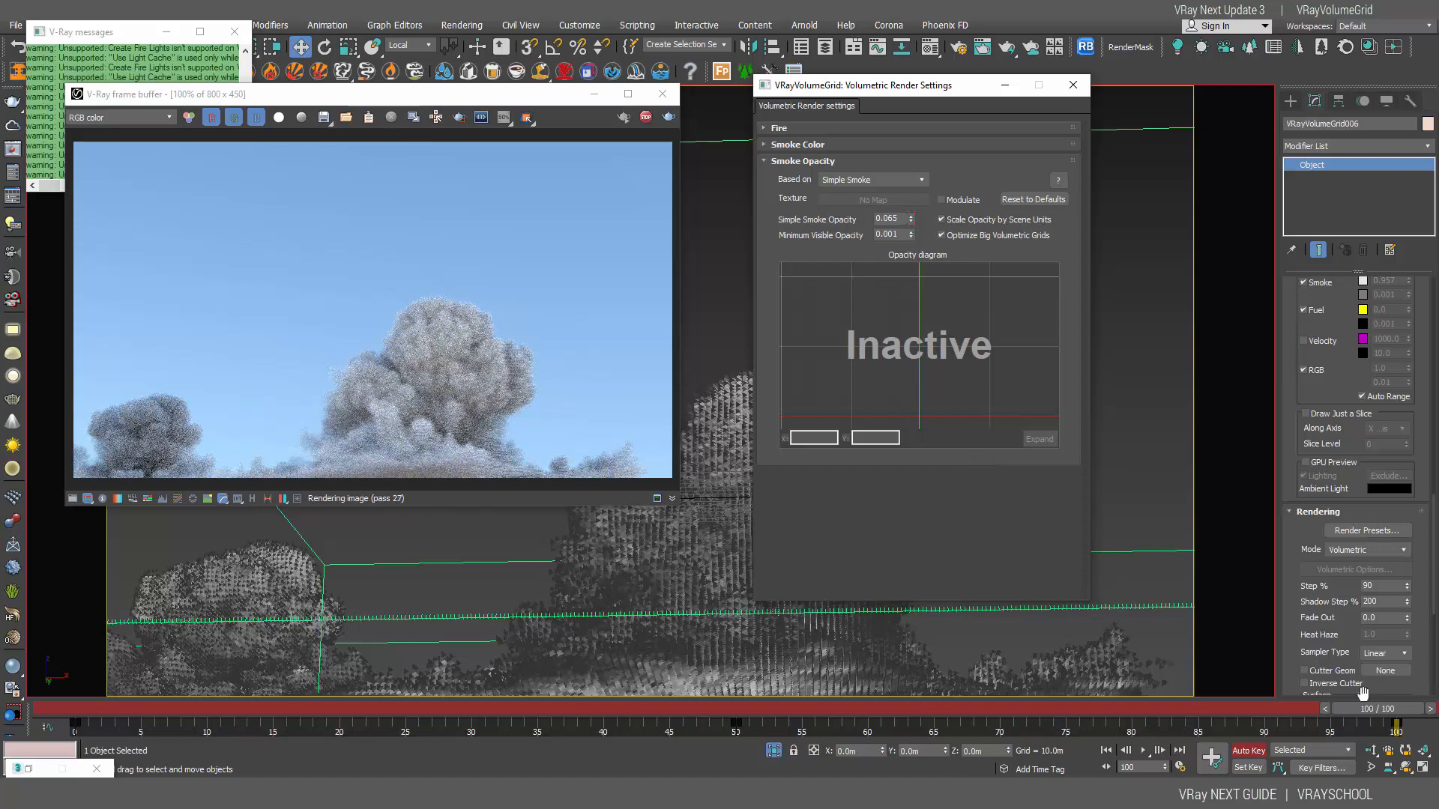
{"action": "left_click_drag", "start_coordinate": [1366, 709], "coordinate": [1409, 724]}
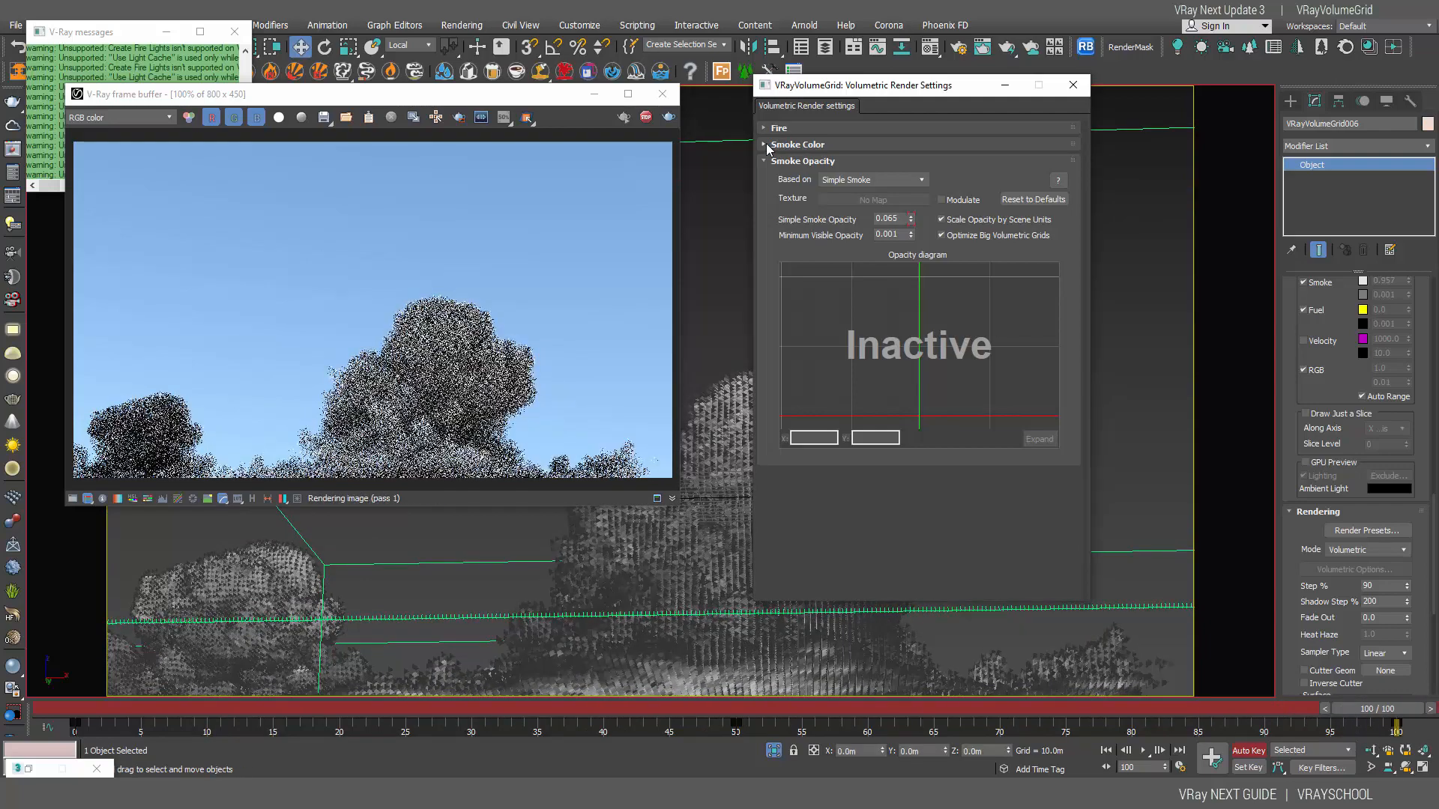
Set the cloned grid's Smoke Color Master Multiplier to 4.9 and minimize the settings and frame buffer windows.
{"action": "left_click", "coordinate": [767, 147]}
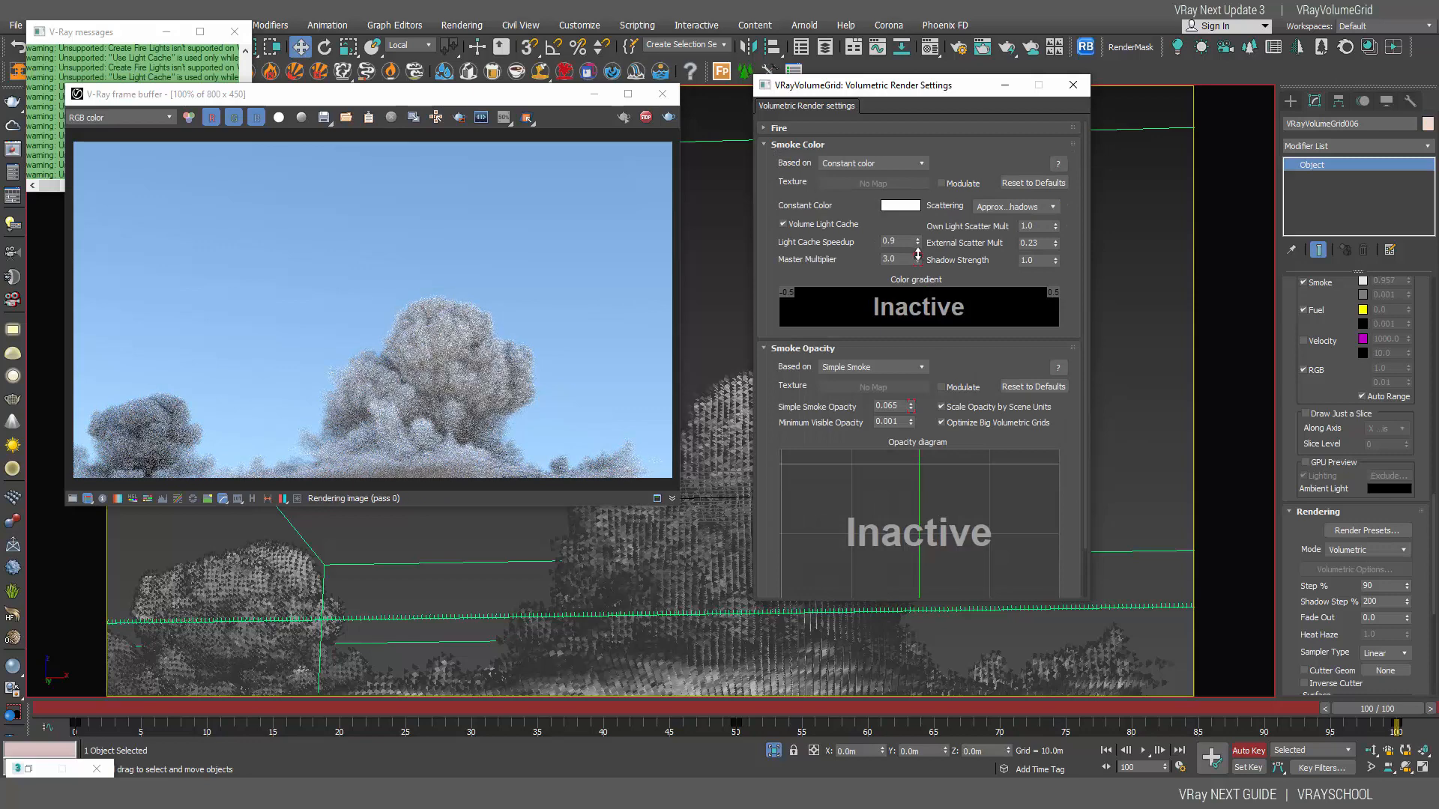
{"action": "left_click_drag", "start_coordinate": [918, 254], "coordinate": [936, 149]}
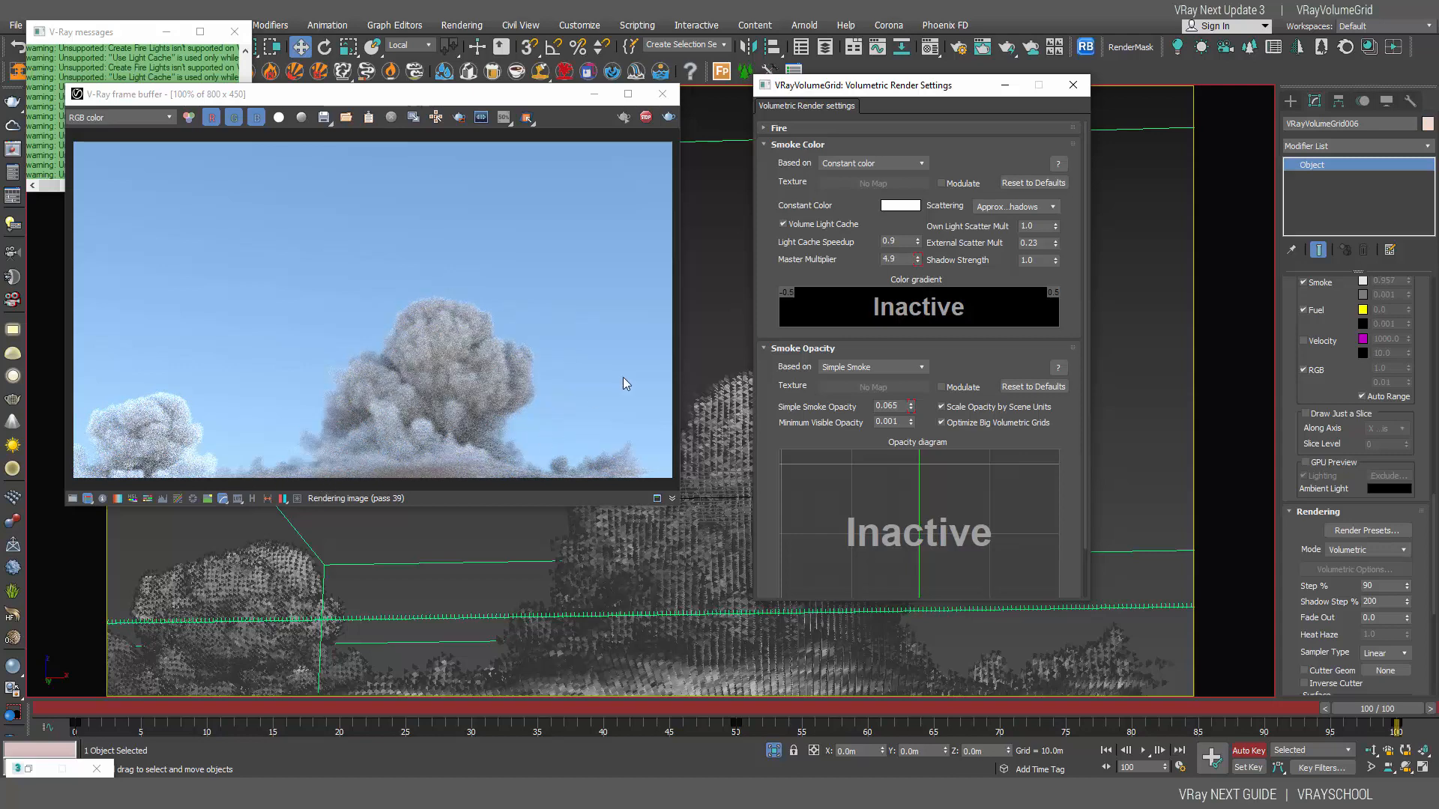
{"action": "left_click", "coordinate": [1005, 87]}
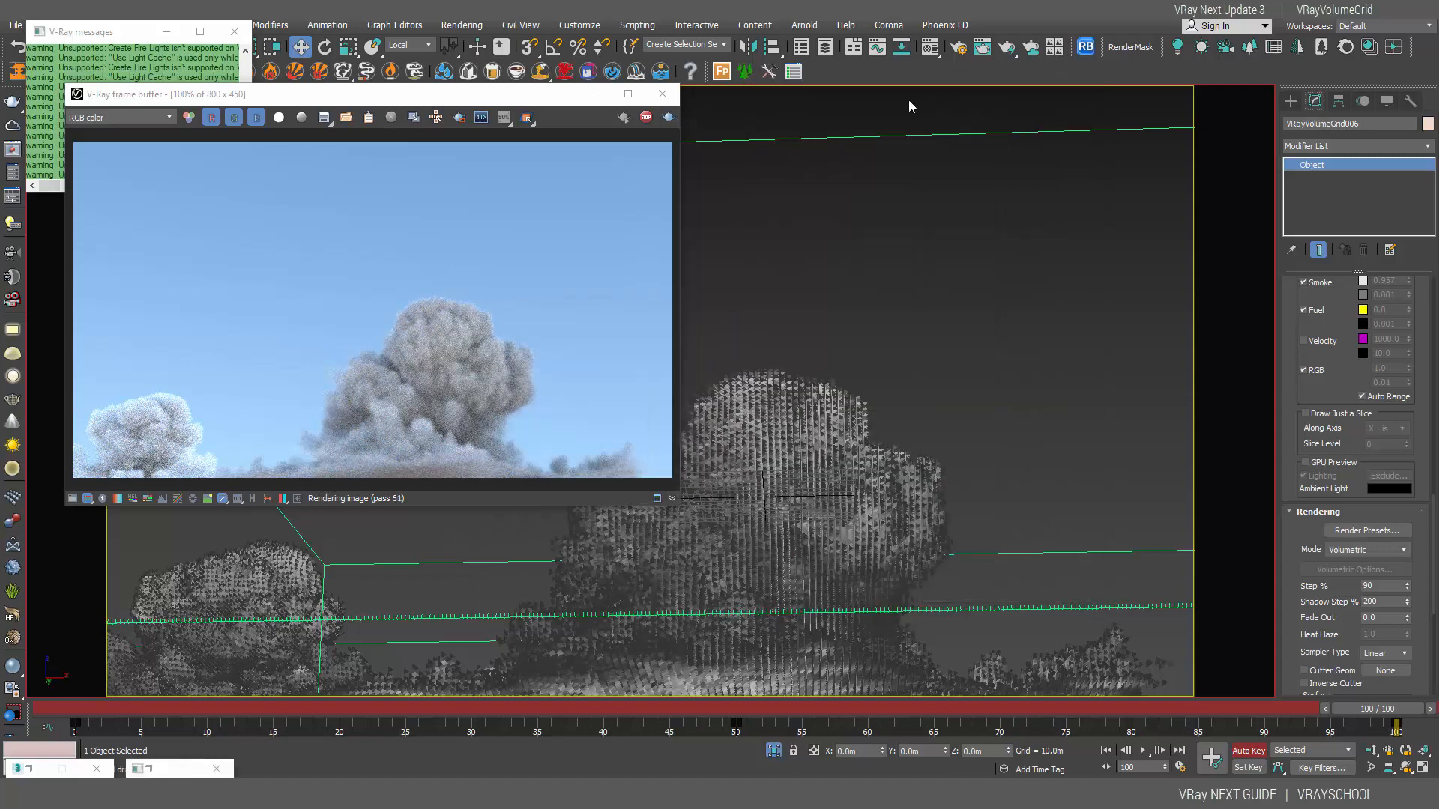
{"action": "left_click", "coordinate": [594, 93]}
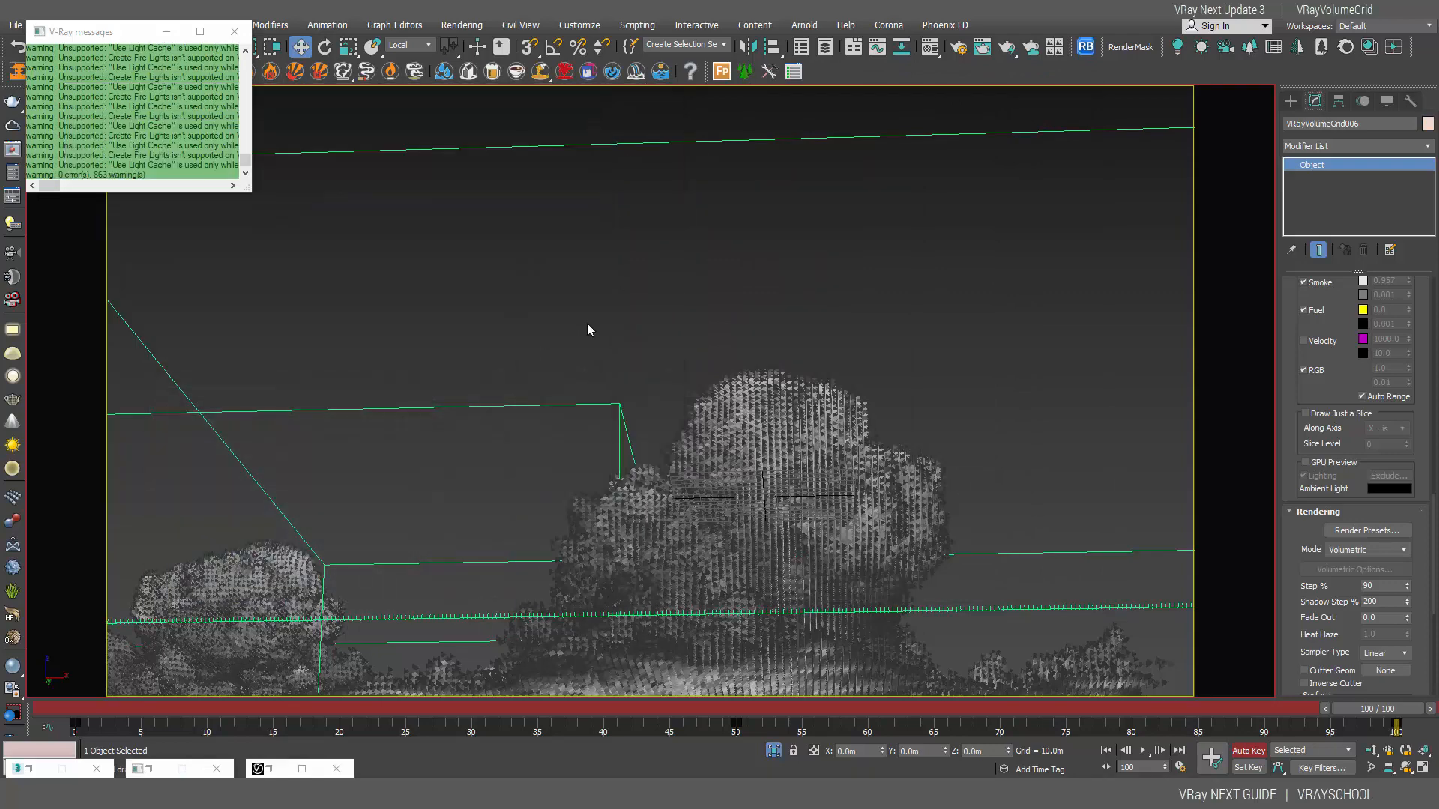
Copy the cloned grid further back and to the right in the top view, and load Cloud_C.aur as the copy's cache.
{"action": "left_click", "coordinate": [709, 323]}
{"action": "key", "text": "t"}
{"action": "left_click", "coordinate": [701, 462]}
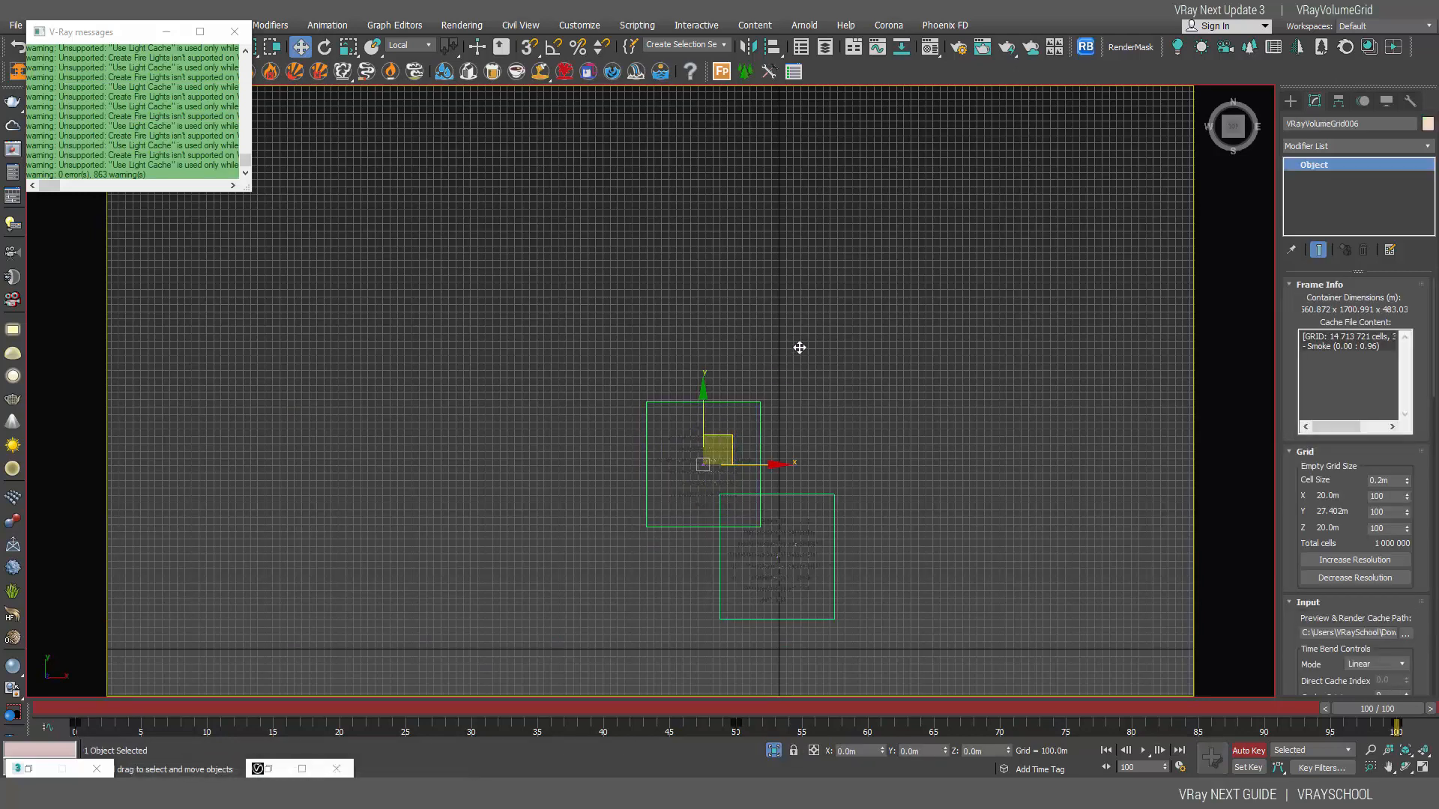
{"action": "left_click_drag", "start_coordinate": [718, 450], "coordinate": [794, 353], "text": "shift"}
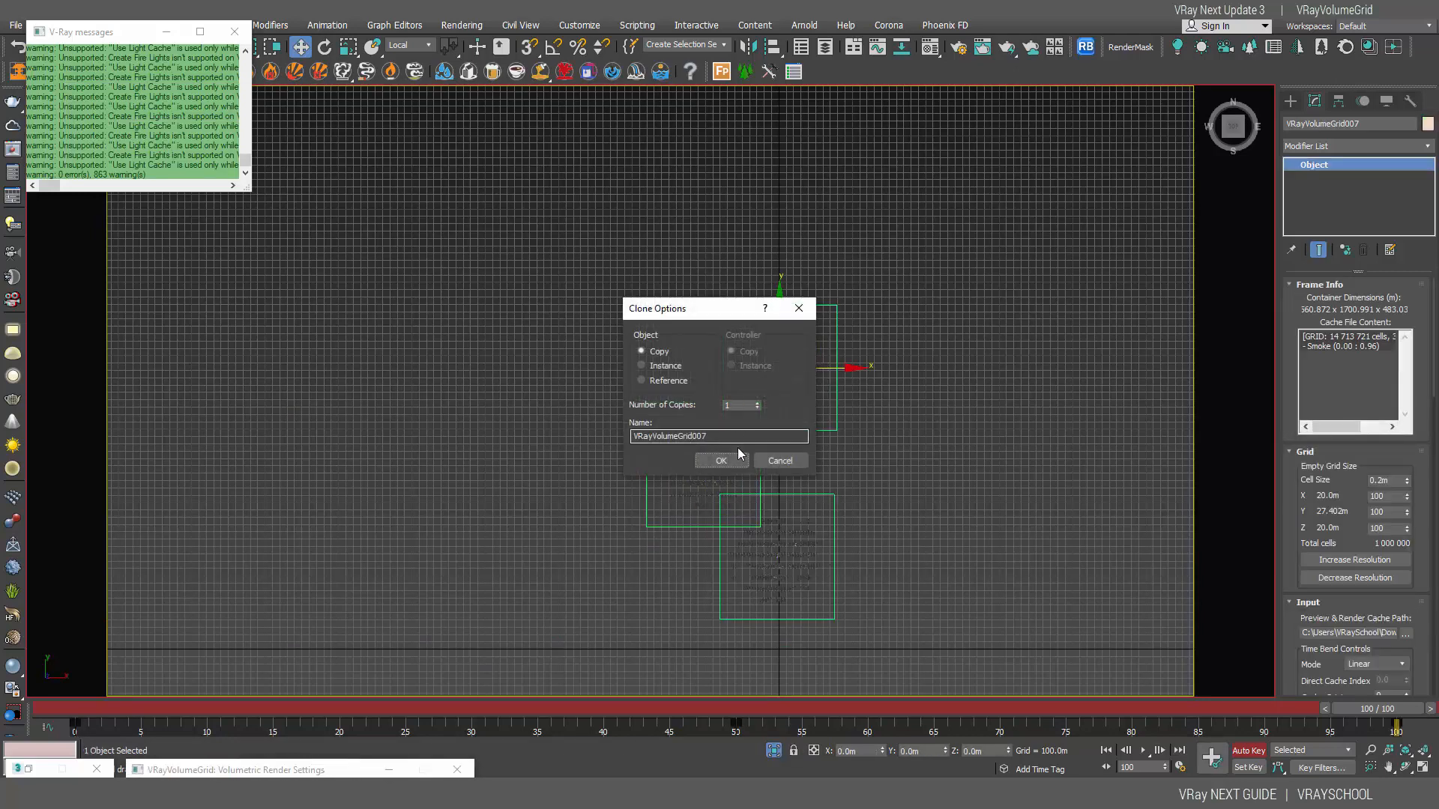
{"action": "key", "text": "Return"}
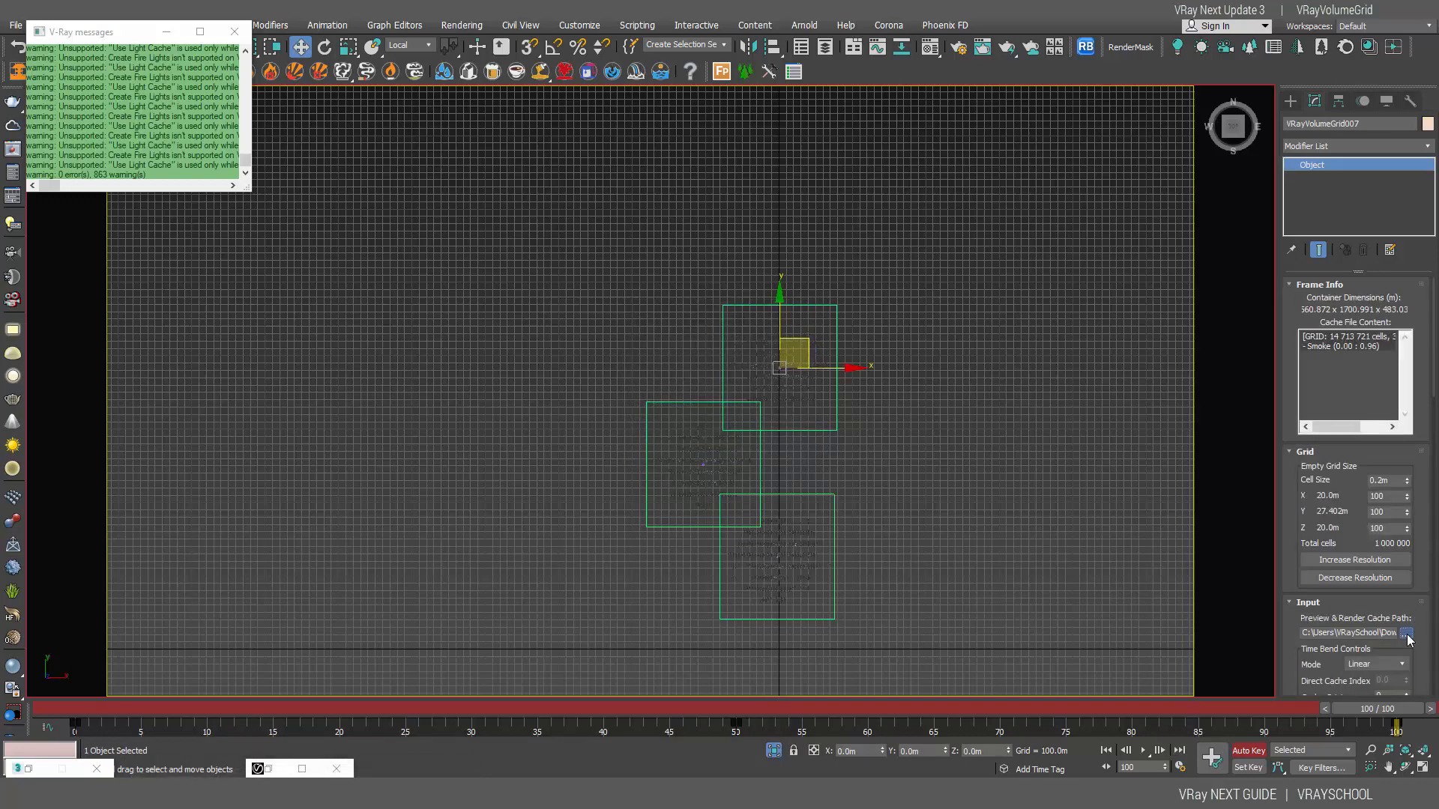
{"action": "left_click", "coordinate": [1407, 634]}
{"action": "left_click", "coordinate": [1319, 649]}
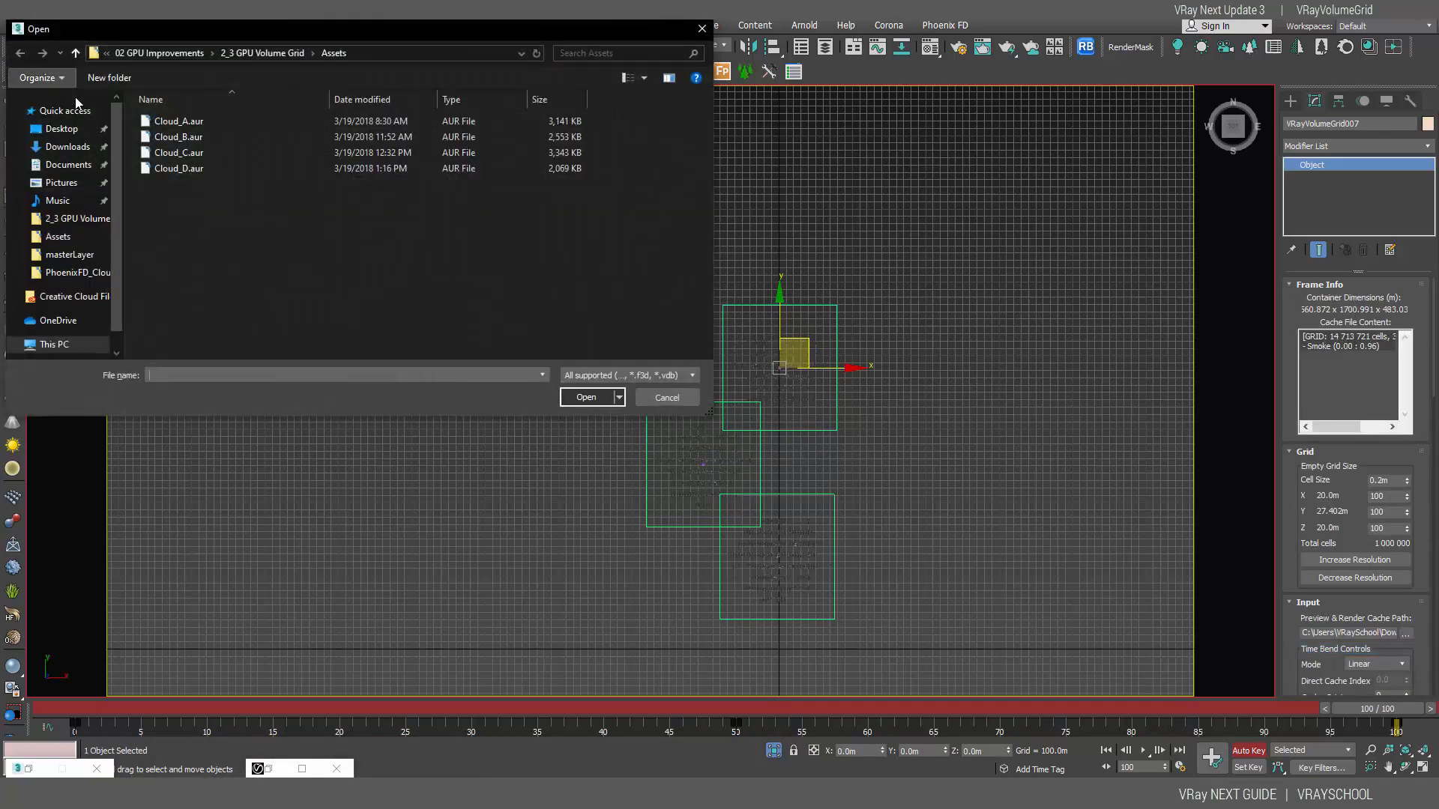
{"action": "double_click", "coordinate": [182, 155]}
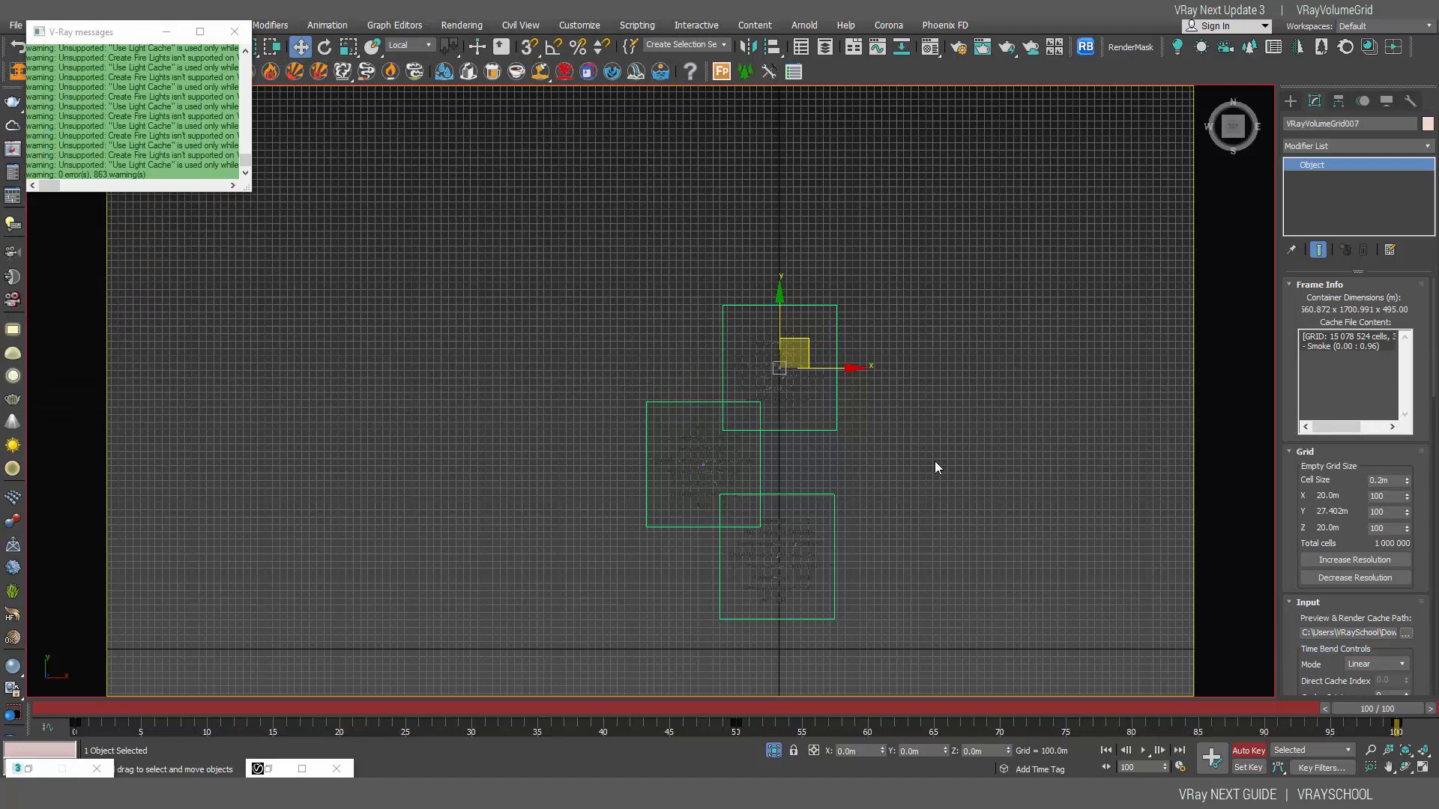
Copy the Cloud_C grid to its left along X and load Cloud_D.aur as the new copy's cache.
{"action": "left_click_drag", "start_coordinate": [830, 370], "coordinate": [700, 330], "text": "shift"}
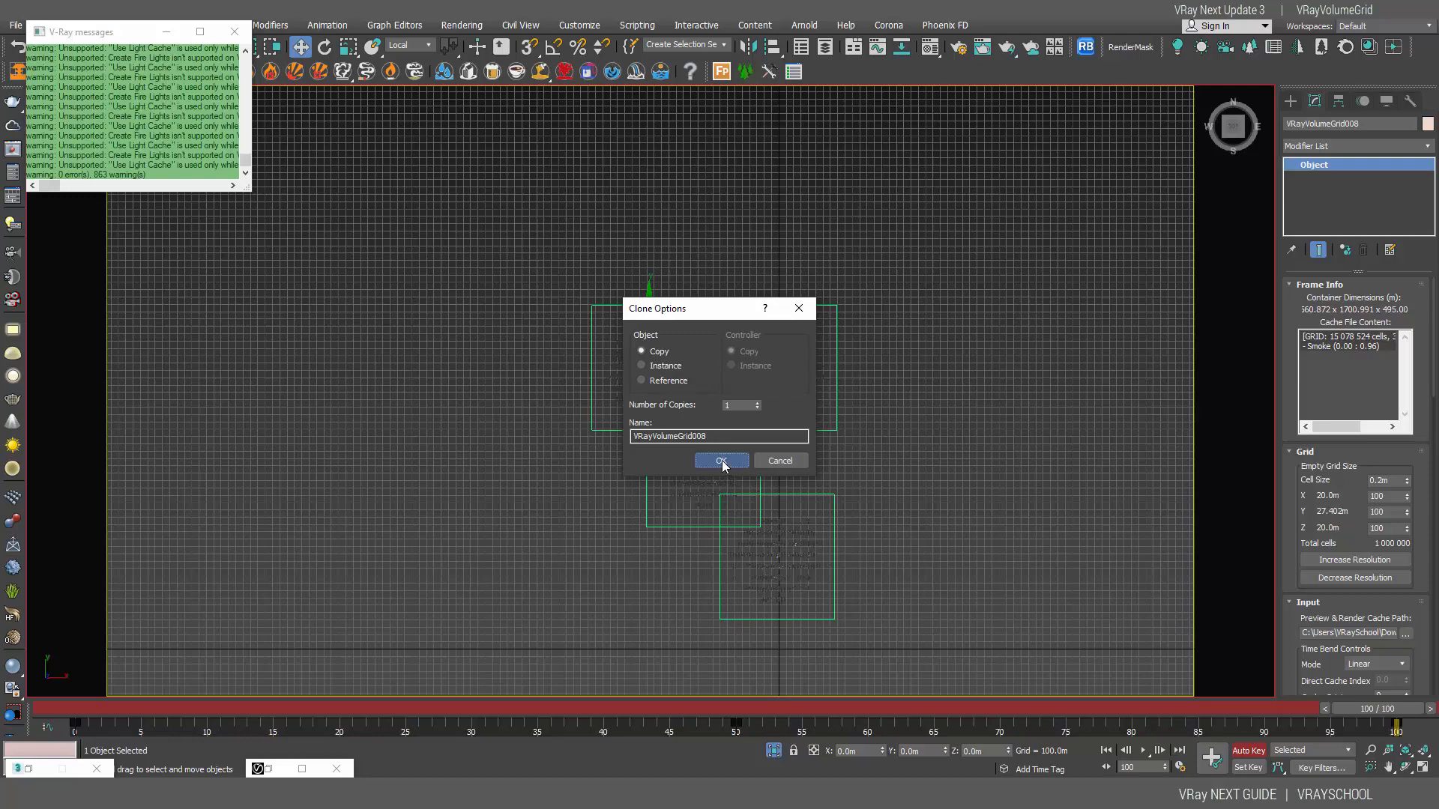
{"action": "left_click", "coordinate": [721, 461]}
{"action": "left_click", "coordinate": [1406, 633]}
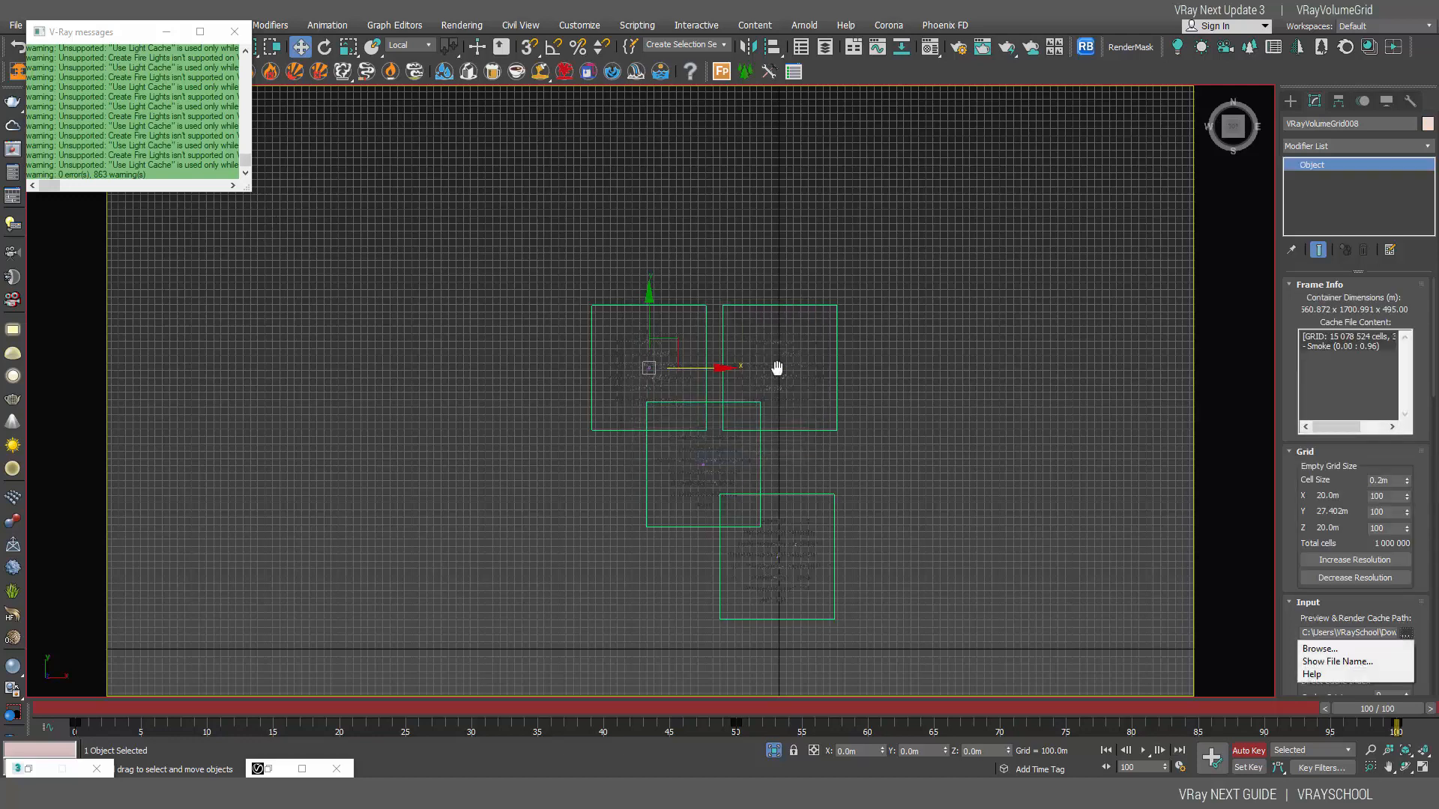
{"action": "left_click", "coordinate": [1321, 649]}
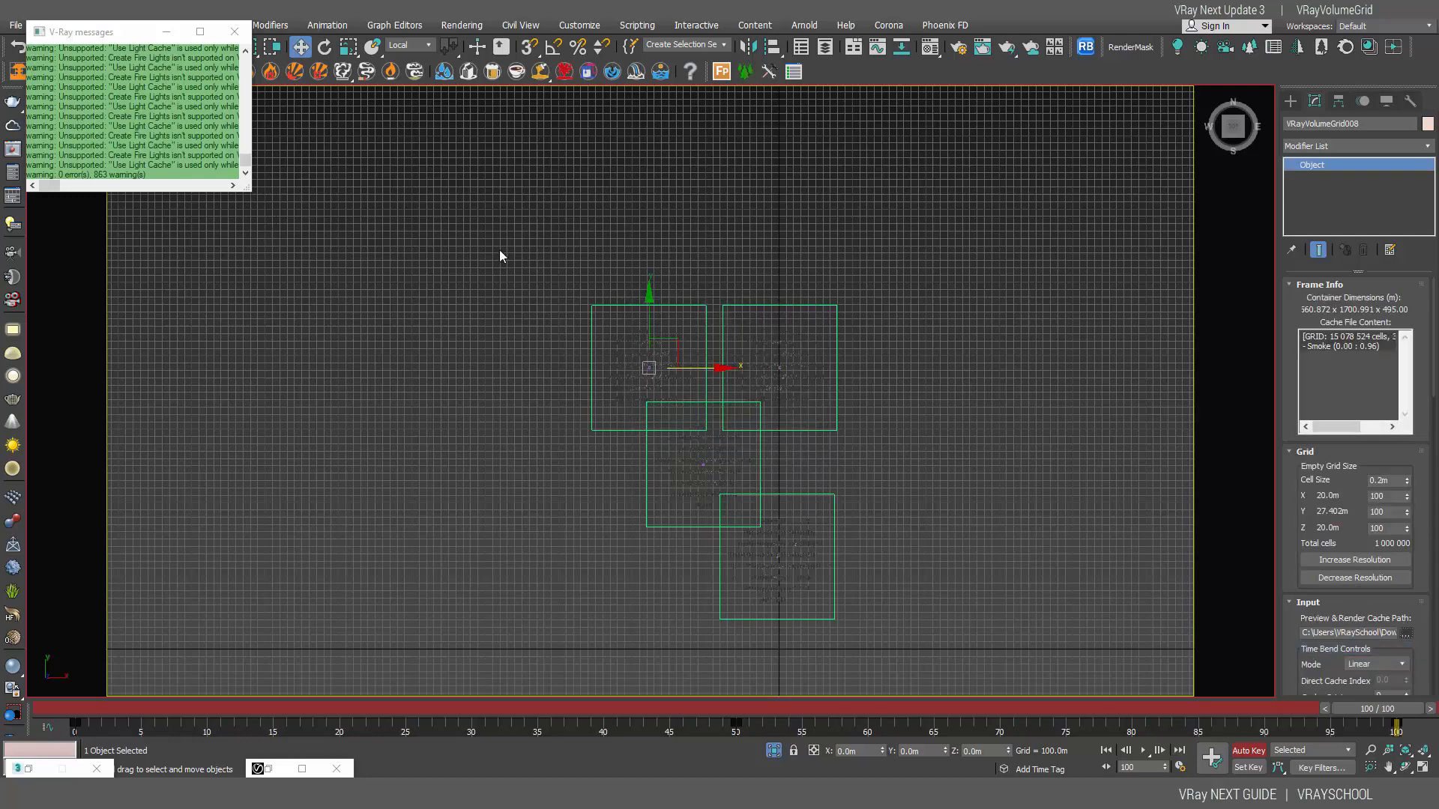
{"action": "left_click", "coordinate": [201, 166]}
{"action": "double_click", "coordinate": [201, 168]}
Try to raise the two rear grids in perspective at frame 100 with Auto Key on, shifting the left one slightly right.
{"action": "key", "text": "p"}
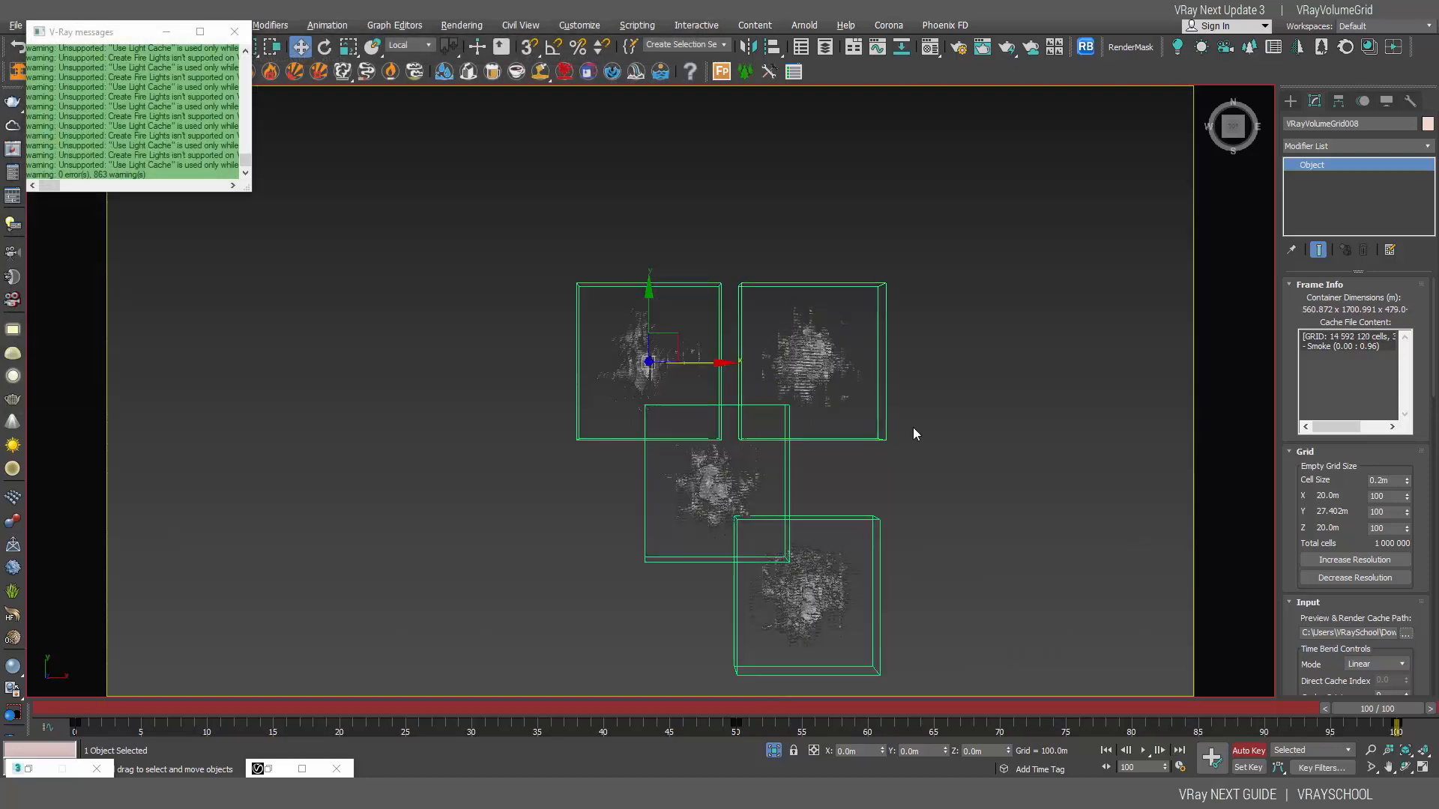
{"action": "middle_click_drag", "start_coordinate": [913, 428], "coordinate": [981, 315], "text": "alt"}
{"action": "scroll", "coordinate": [789, 335], "scroll_direction": "up", "scroll_amount": 3}
{"action": "mouse_move", "coordinate": [877, 397]}
{"action": "middle_mouse_down", "text": "alt"}
{"action": "mouse_move", "coordinate": [813, 416]}
{"action": "mouse_move", "coordinate": [799, 381]}
{"action": "mouse_move", "coordinate": [872, 395]}
{"action": "middle_mouse_up", "text": "alt"}
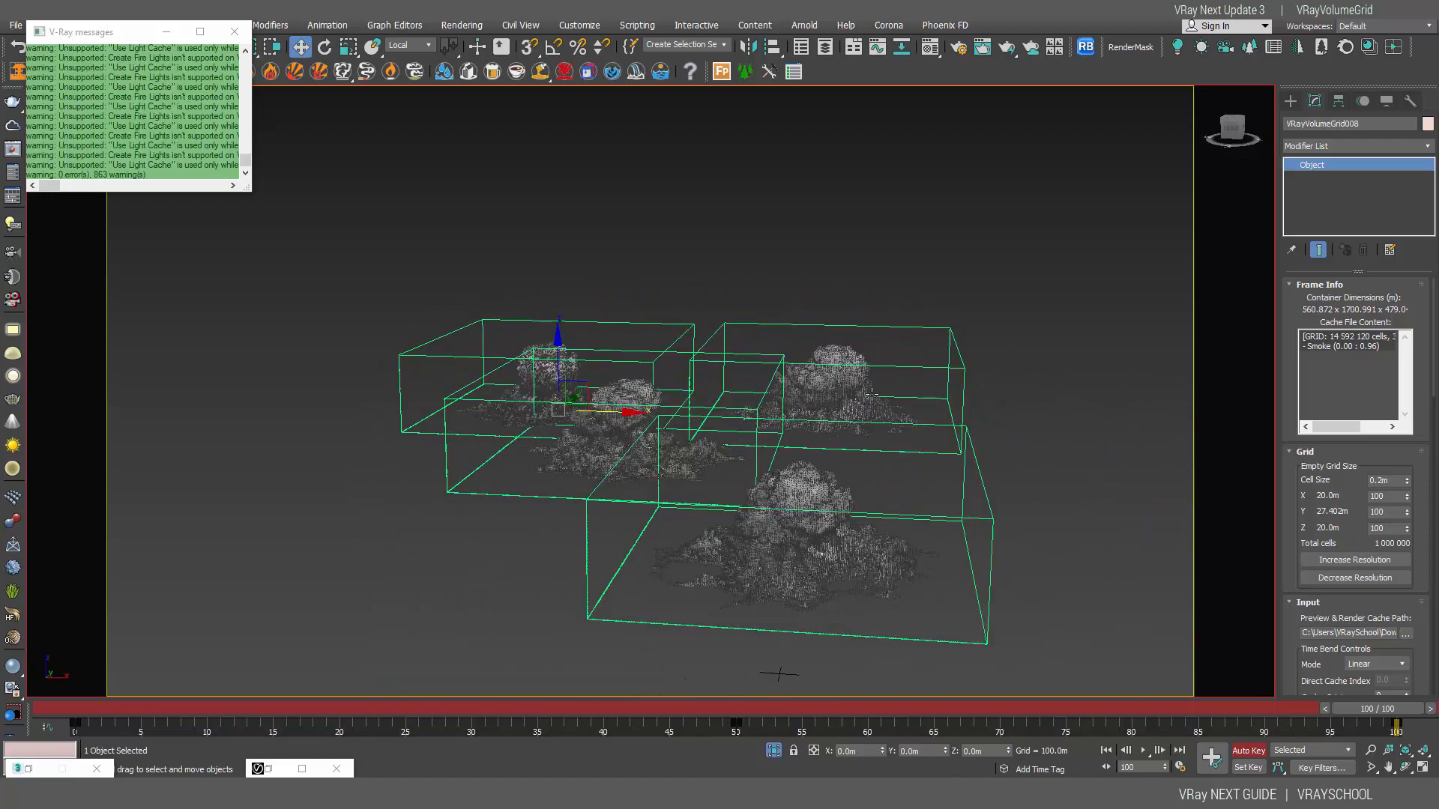
{"action": "left_click", "coordinate": [900, 450]}
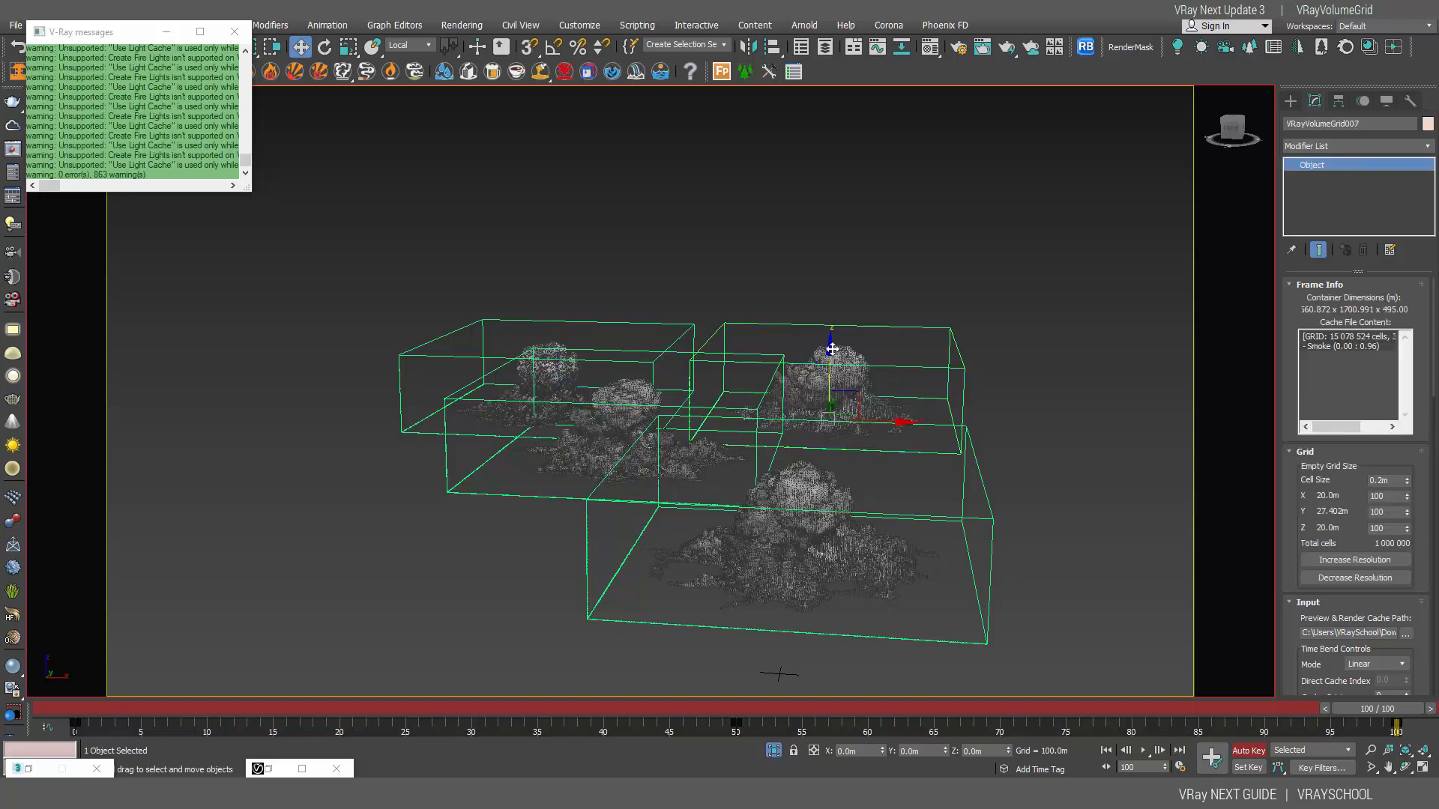
{"action": "left_click_drag", "start_coordinate": [832, 350], "coordinate": [833, 336]}
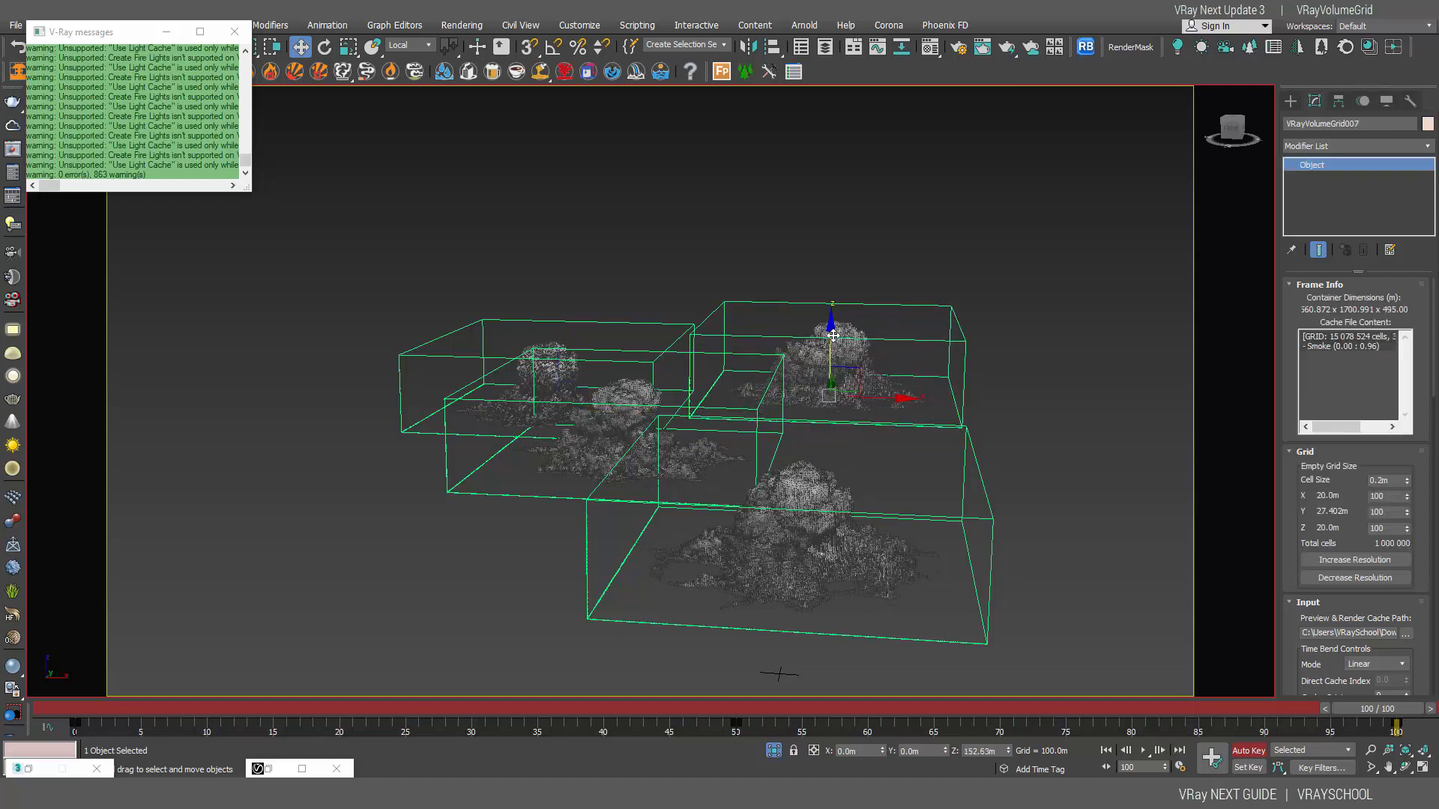
{"action": "left_click", "coordinate": [424, 359]}
{"action": "mouse_move", "coordinate": [591, 394]}
{"action": "left_mouse_down"}
{"action": "mouse_move", "coordinate": [591, 360]}
{"action": "mouse_move", "coordinate": [633, 379]}
{"action": "mouse_move", "coordinate": [616, 380]}
{"action": "left_mouse_up"}
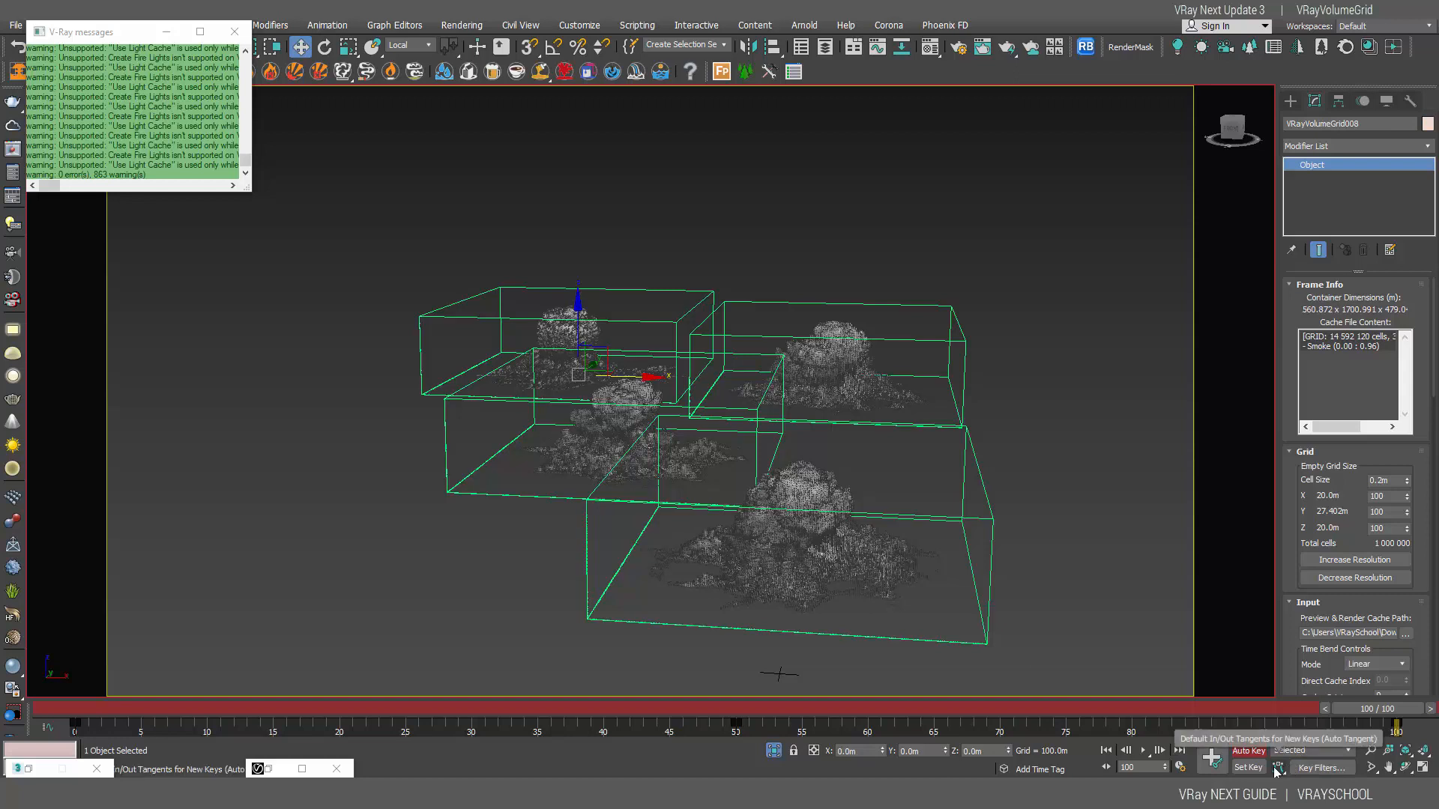
Undo the moves of the two rear grids and turn off Auto Key.
{"action": "key", "text": "ctrl+z"}
{"action": "key", "text": "ctrl+z"}
{"action": "key", "text": "ctrl+z"}
{"action": "key", "text": "ctrl+z"}
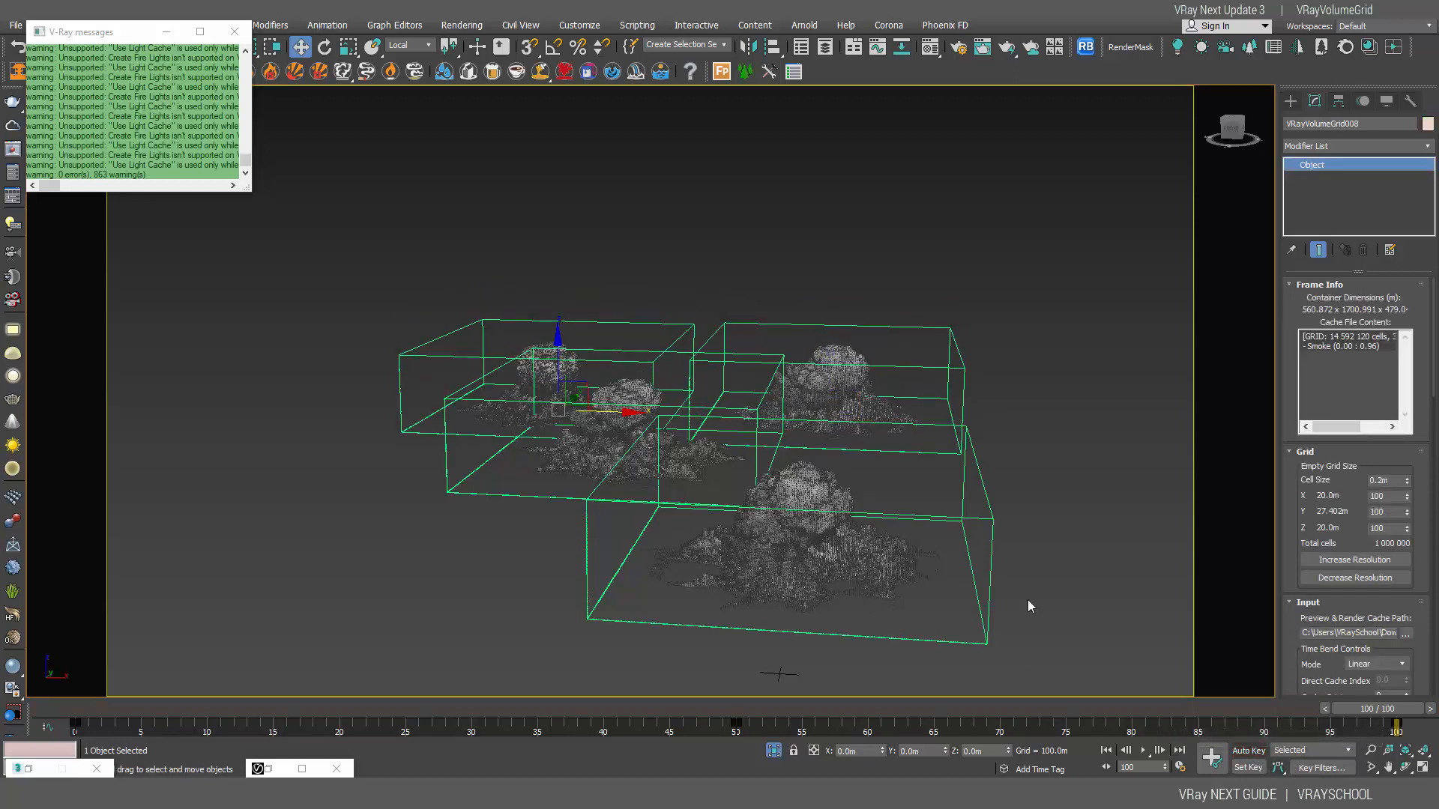
Select both rear grids together and move them upward and to the right with Auto Key off.
{"action": "left_click", "coordinate": [940, 370]}
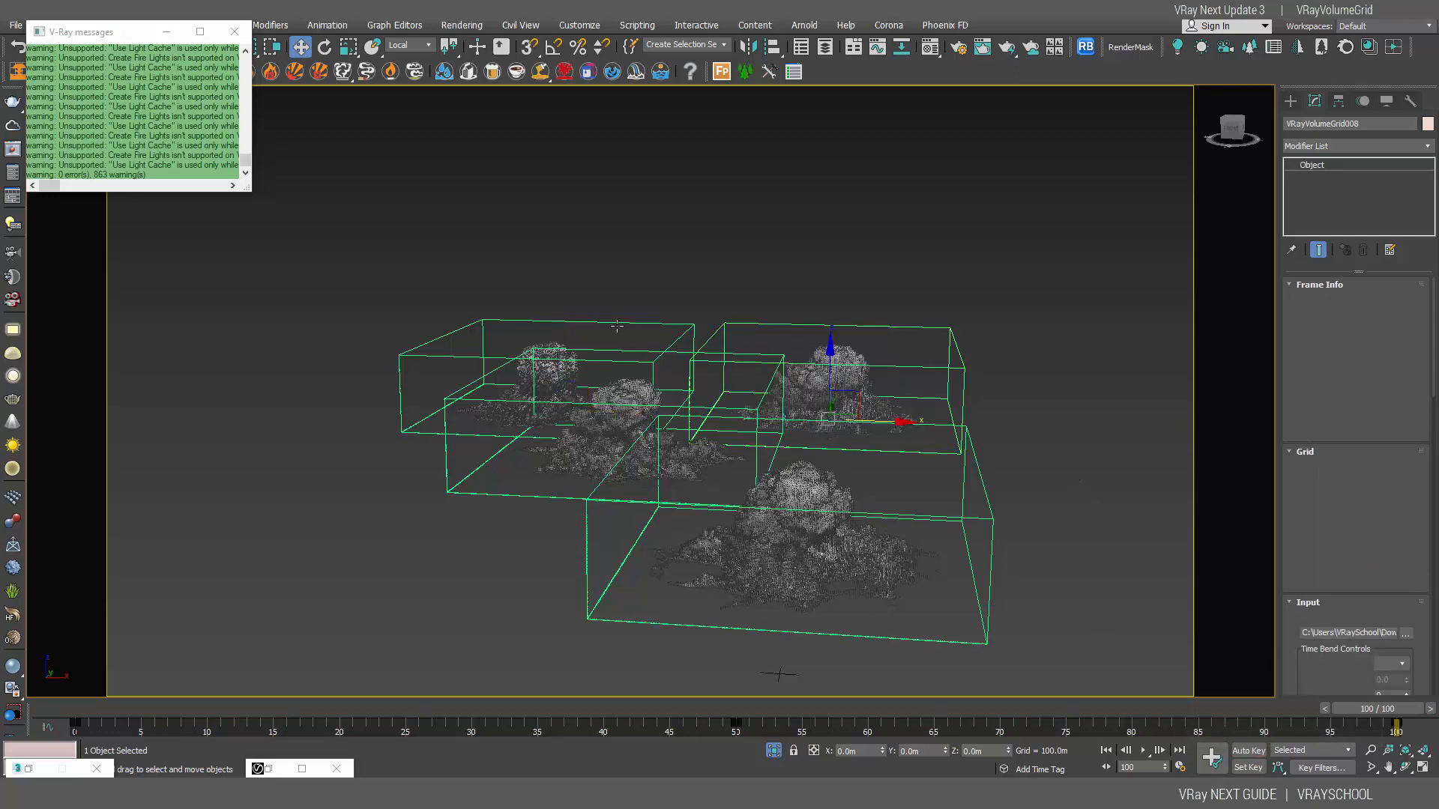
{"action": "left_click", "coordinate": [686, 322]}
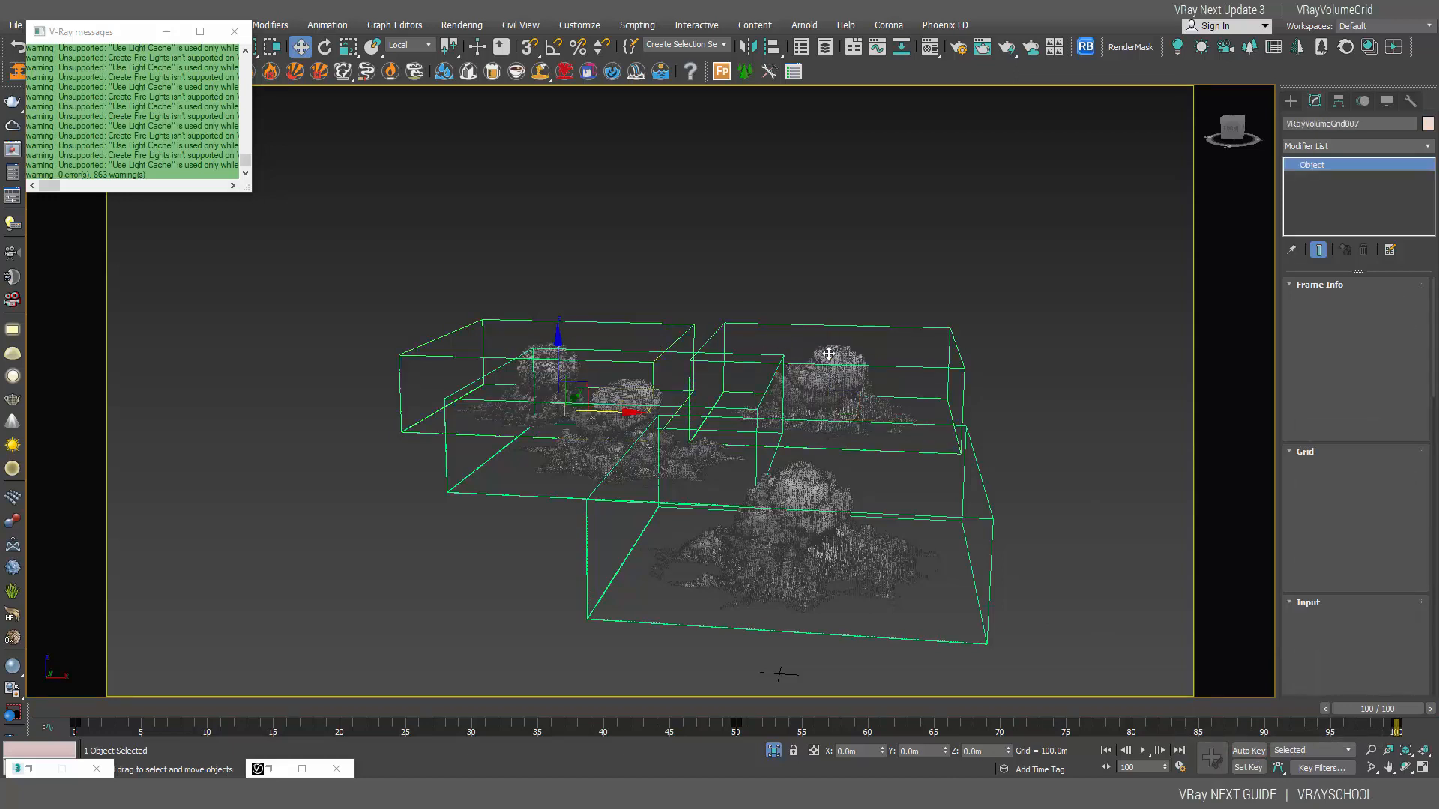
{"action": "left_click", "coordinate": [863, 367], "text": "ctrl"}
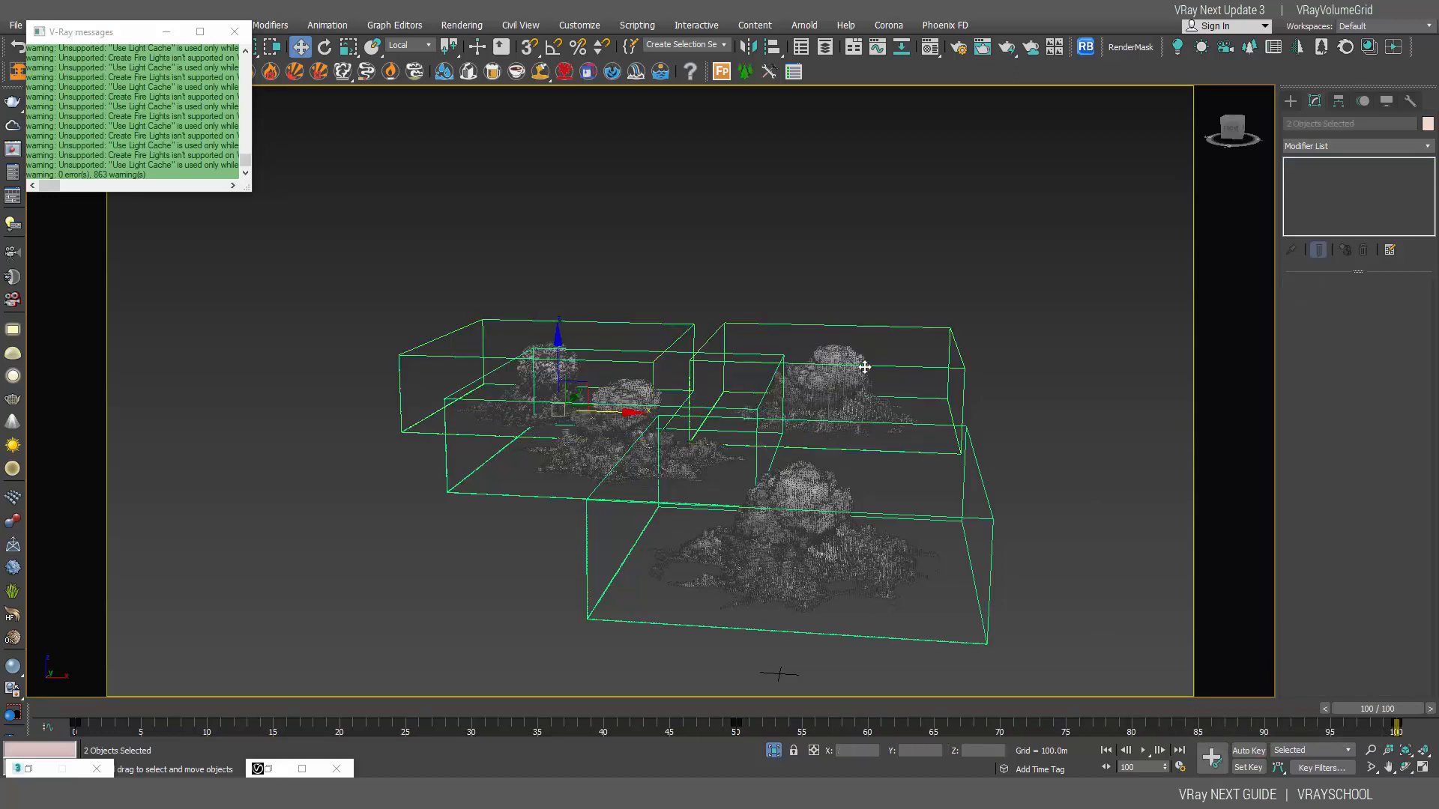
{"action": "left_click_drag", "start_coordinate": [598, 409], "coordinate": [670, 382]}
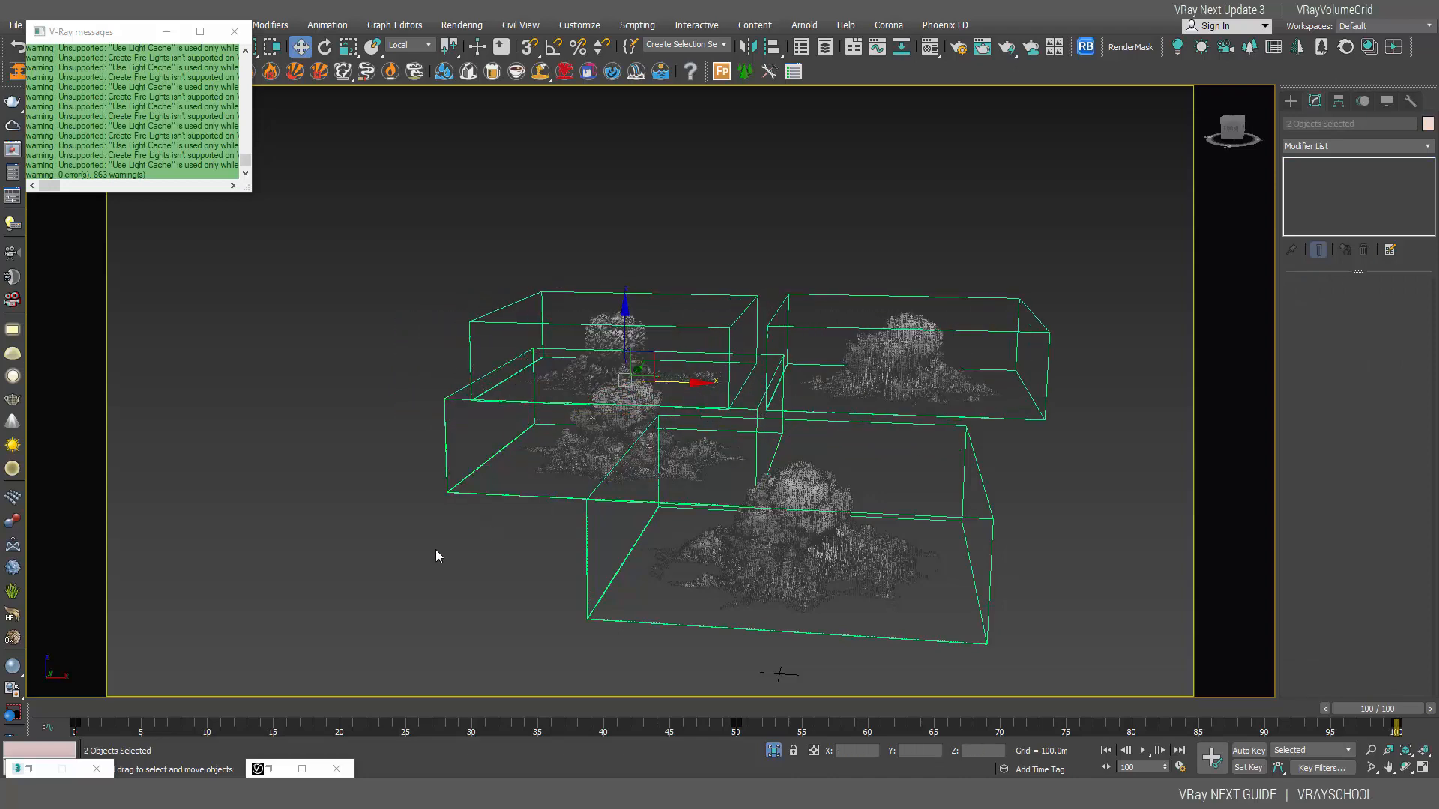
Scrub the animation, return to frame 0, turn on Auto Key and shift the two rear grids about 30 m in negative X.
{"action": "left_click_drag", "start_coordinate": [65, 712], "coordinate": [1186, 712]}
{"action": "left_click_drag", "start_coordinate": [1204, 768], "coordinate": [1404, 751]}
{"action": "key", "text": "w"}
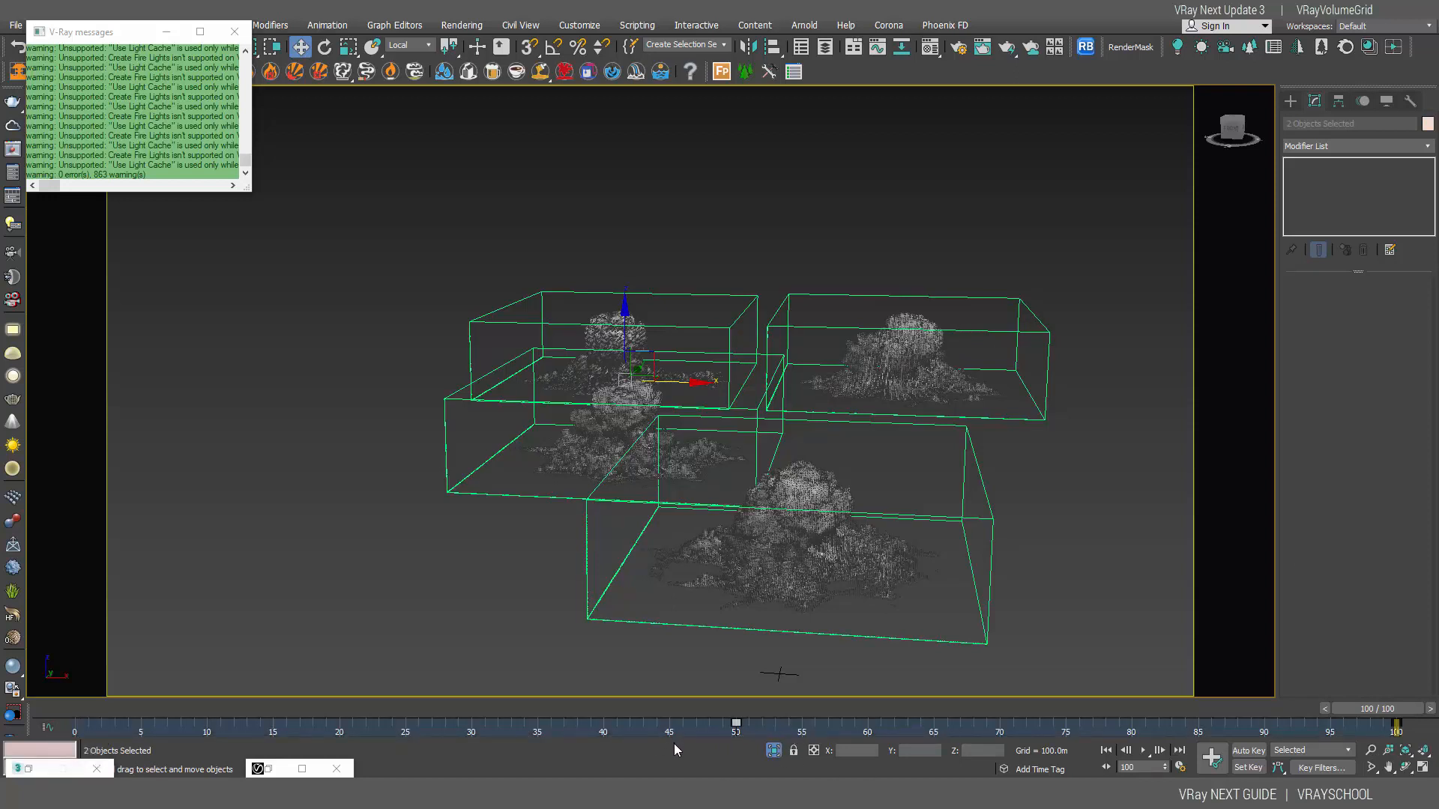
{"action": "left_click_drag", "start_coordinate": [1391, 718], "coordinate": [83, 709]}
{"action": "left_click", "coordinate": [1249, 751]}
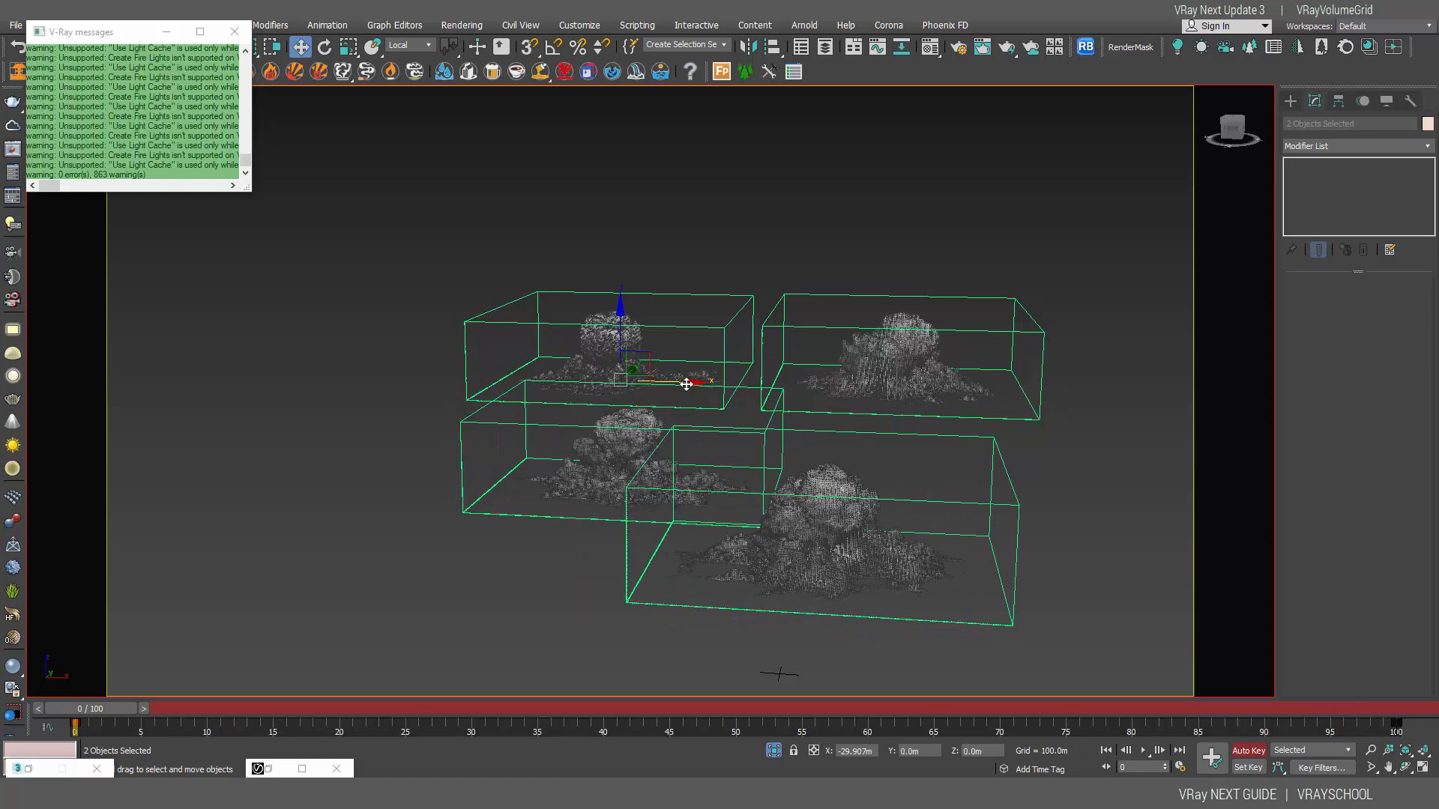
{"action": "scroll", "coordinate": [684, 389], "scroll_direction": "up", "scroll_amount": 5}
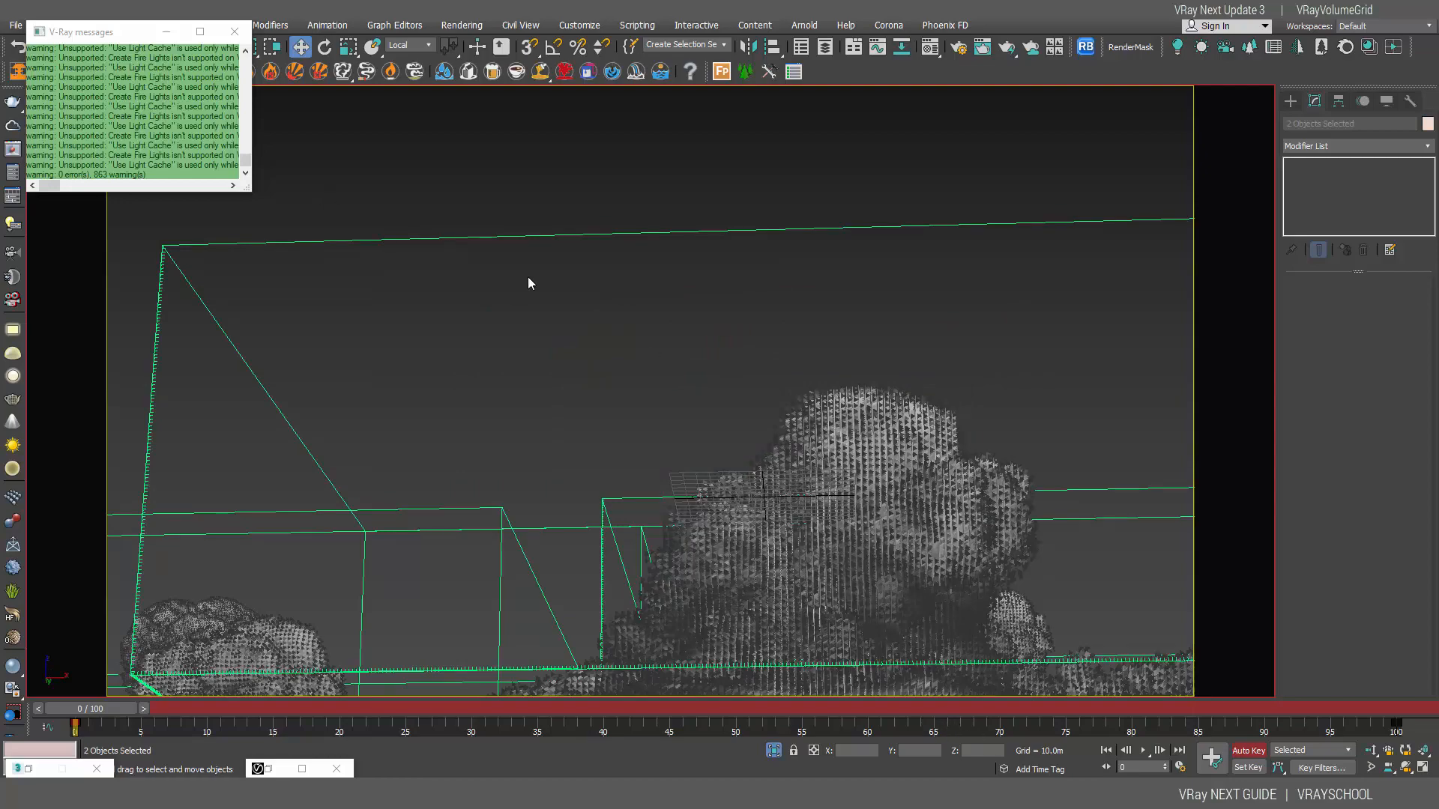
Reposition the two rear grids at frame 0, raising them and shifting them right so they show behind the front clouds in the camera view.
{"action": "key", "text": "t"}
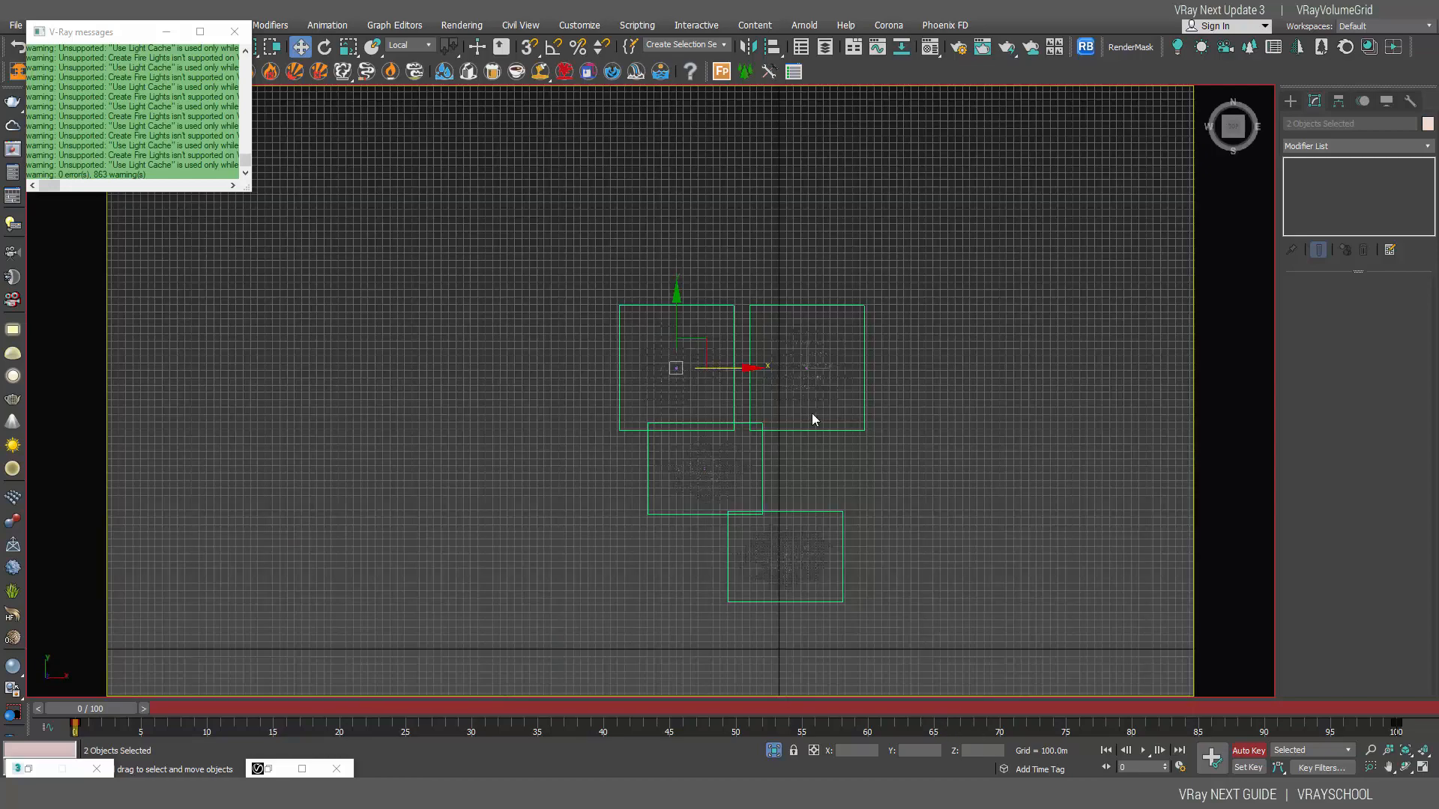
{"action": "middle_click_drag", "start_coordinate": [789, 433], "coordinate": [689, 317], "text": "alt"}
{"action": "left_click_drag", "start_coordinate": [721, 312], "coordinate": [722, 273]}
{"action": "key", "text": "z"}
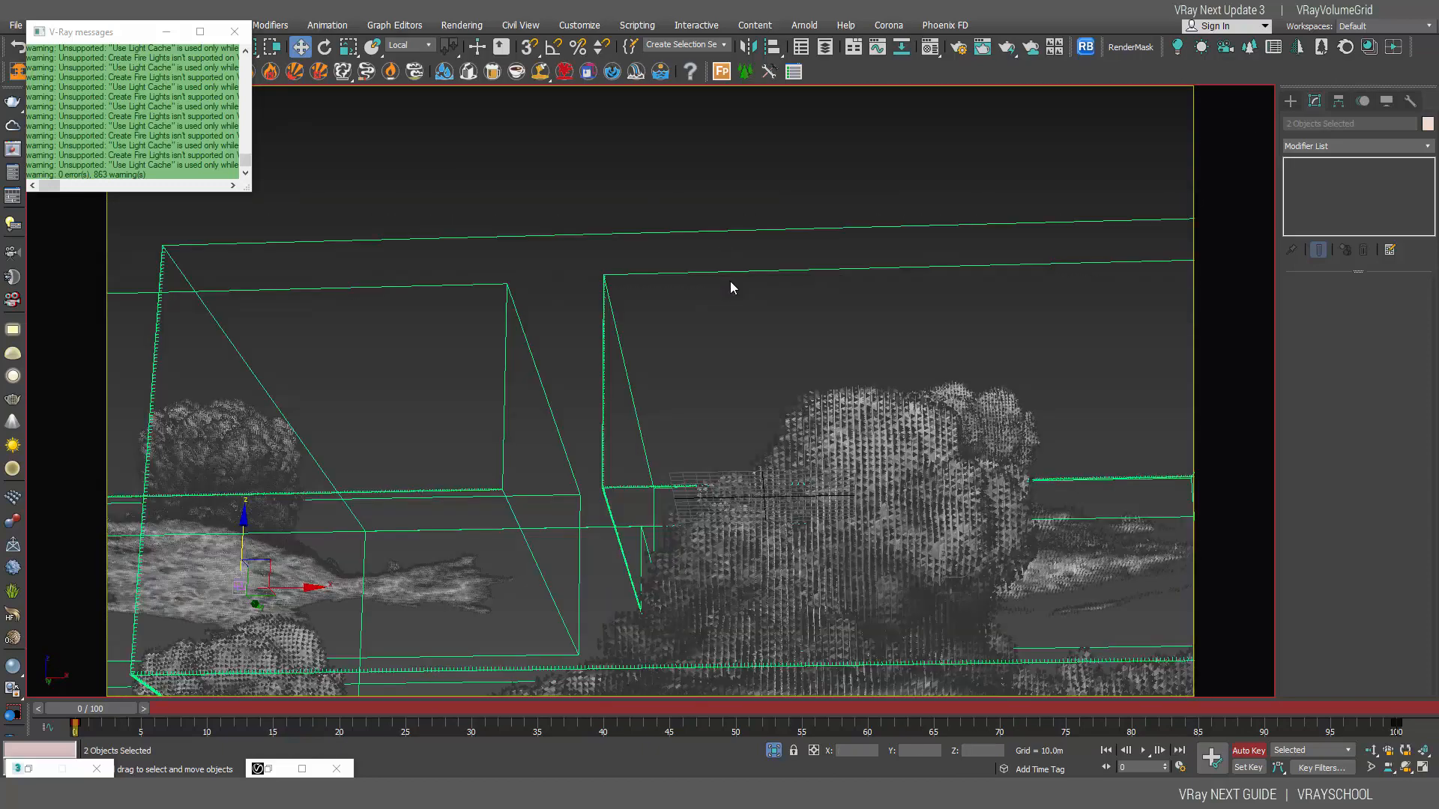
{"action": "left_click_drag", "start_coordinate": [293, 590], "coordinate": [409, 590]}
{"action": "left_click_drag", "start_coordinate": [362, 537], "coordinate": [363, 524]}
Close the V-Ray messages, scale both rear grids uniformly to about 47 m grid X size, and move them lower and right at frame 0.
{"action": "left_click", "coordinate": [234, 31]}
{"action": "left_click", "coordinate": [348, 46]}
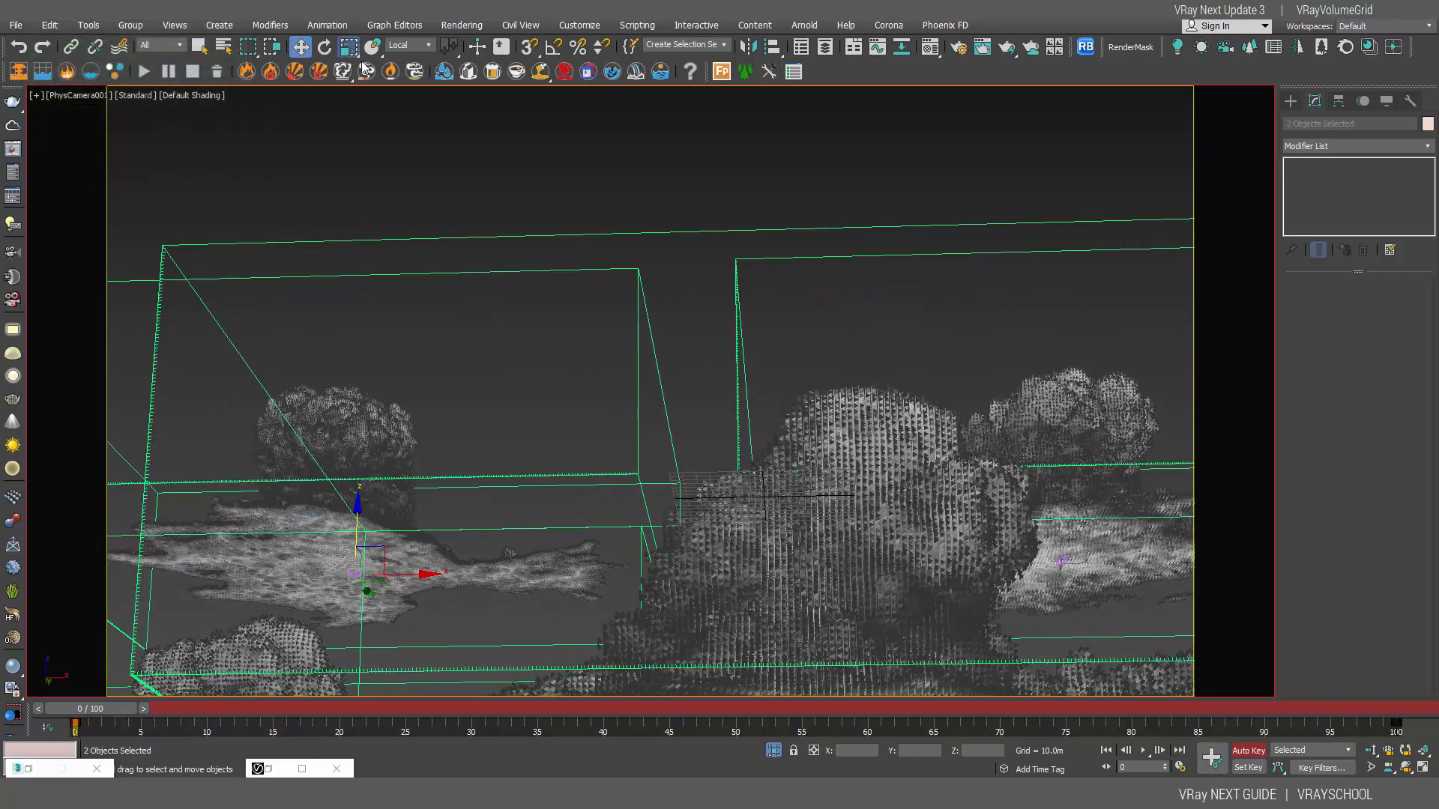
{"action": "left_click_drag", "start_coordinate": [357, 568], "coordinate": [404, 470]}
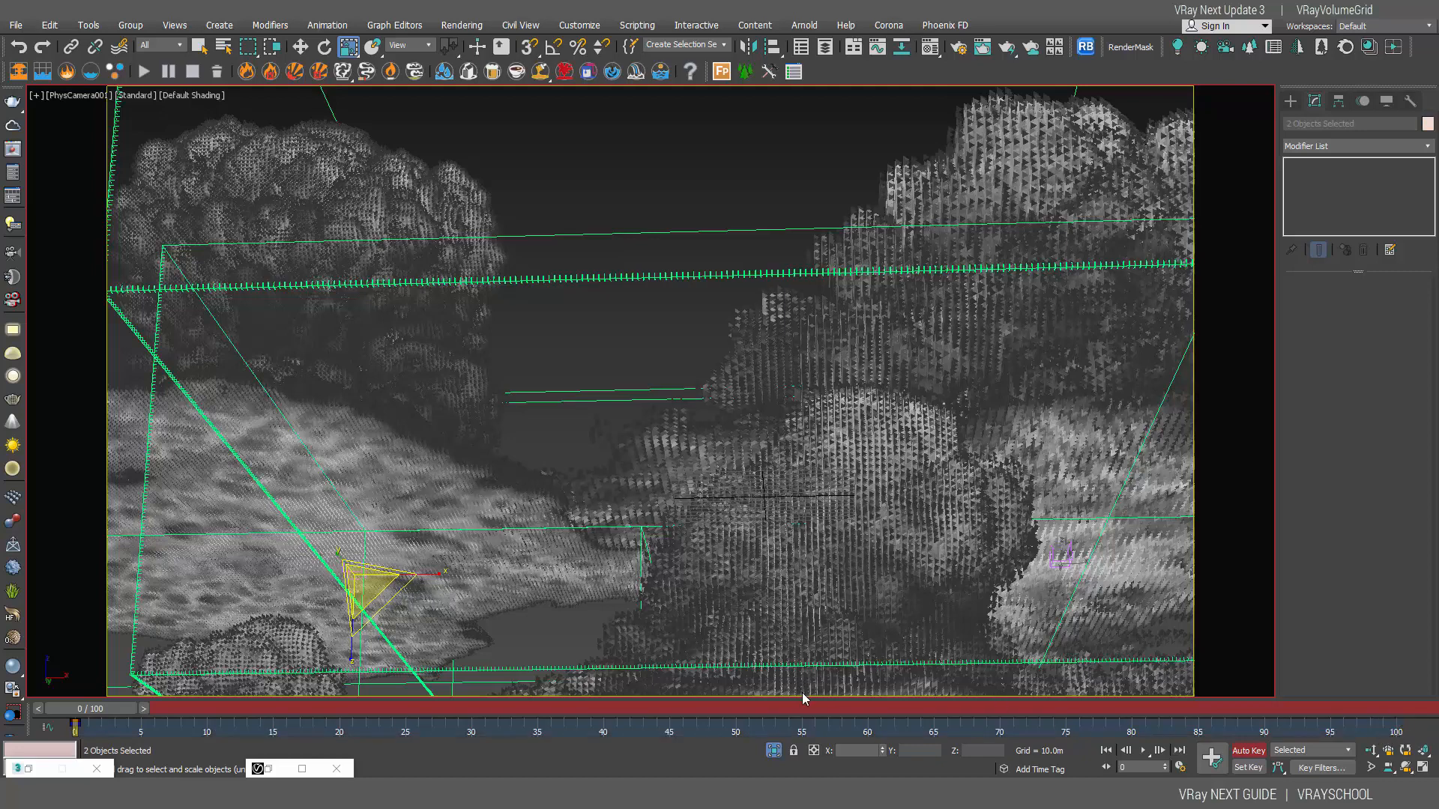
{"action": "key", "text": "w"}
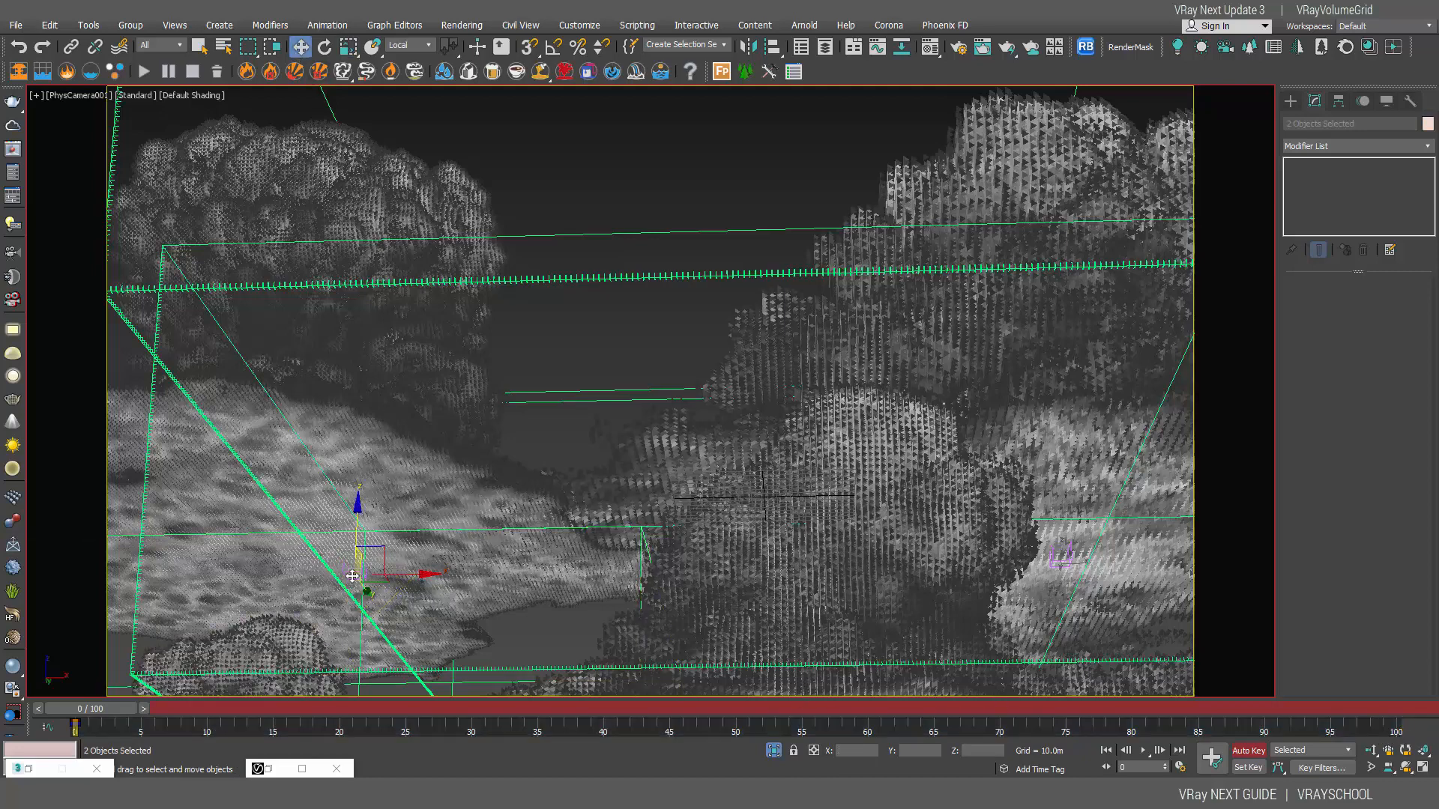
{"action": "left_click_drag", "start_coordinate": [368, 592], "coordinate": [425, 641]}
{"action": "left_click_drag", "start_coordinate": [458, 674], "coordinate": [424, 646]}
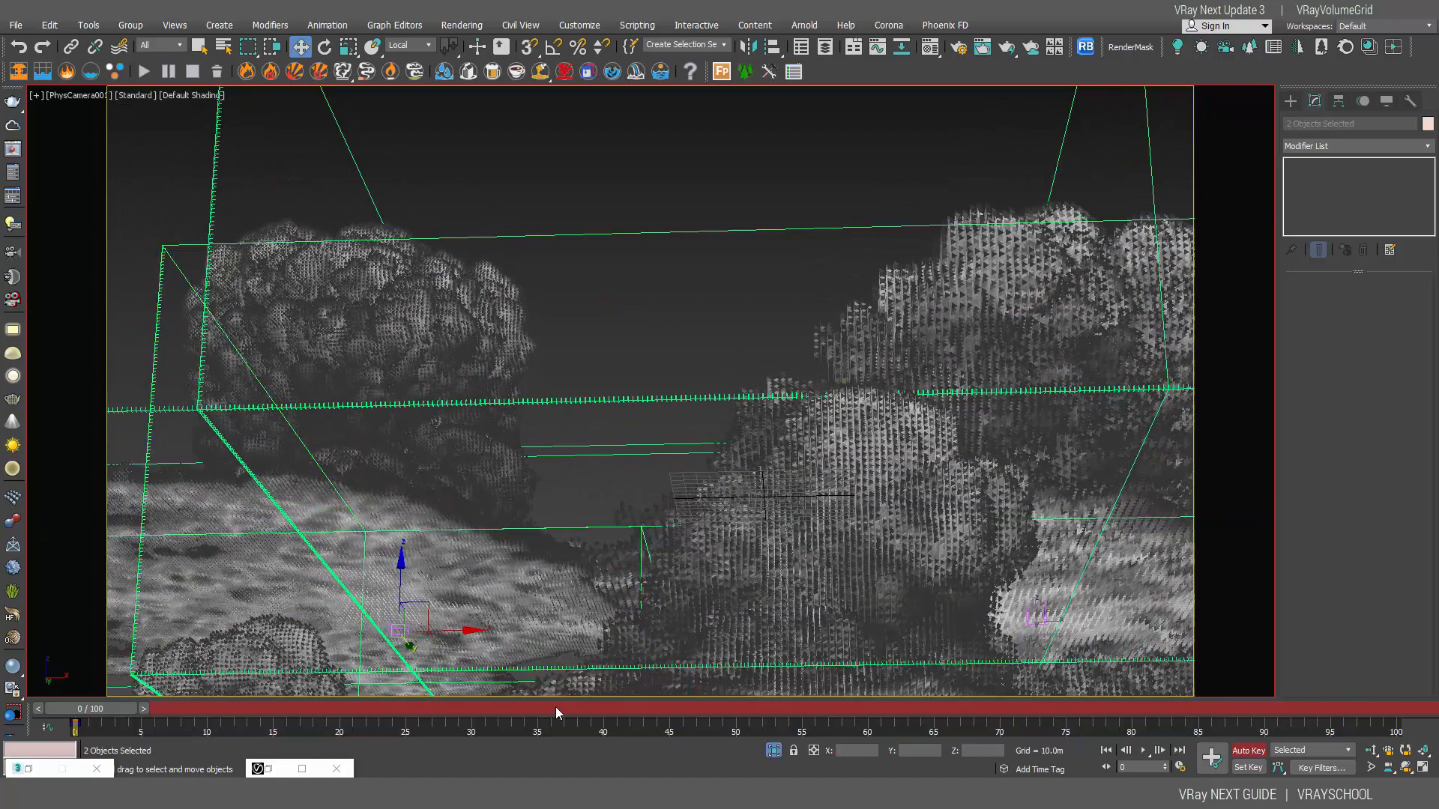
Go to frame 100, lower the left rear grid slightly and move it left in X, and scrub the timeline to check.
{"action": "left_click_drag", "start_coordinate": [127, 707], "coordinate": [1431, 712]}
{"action": "key", "text": "w"}
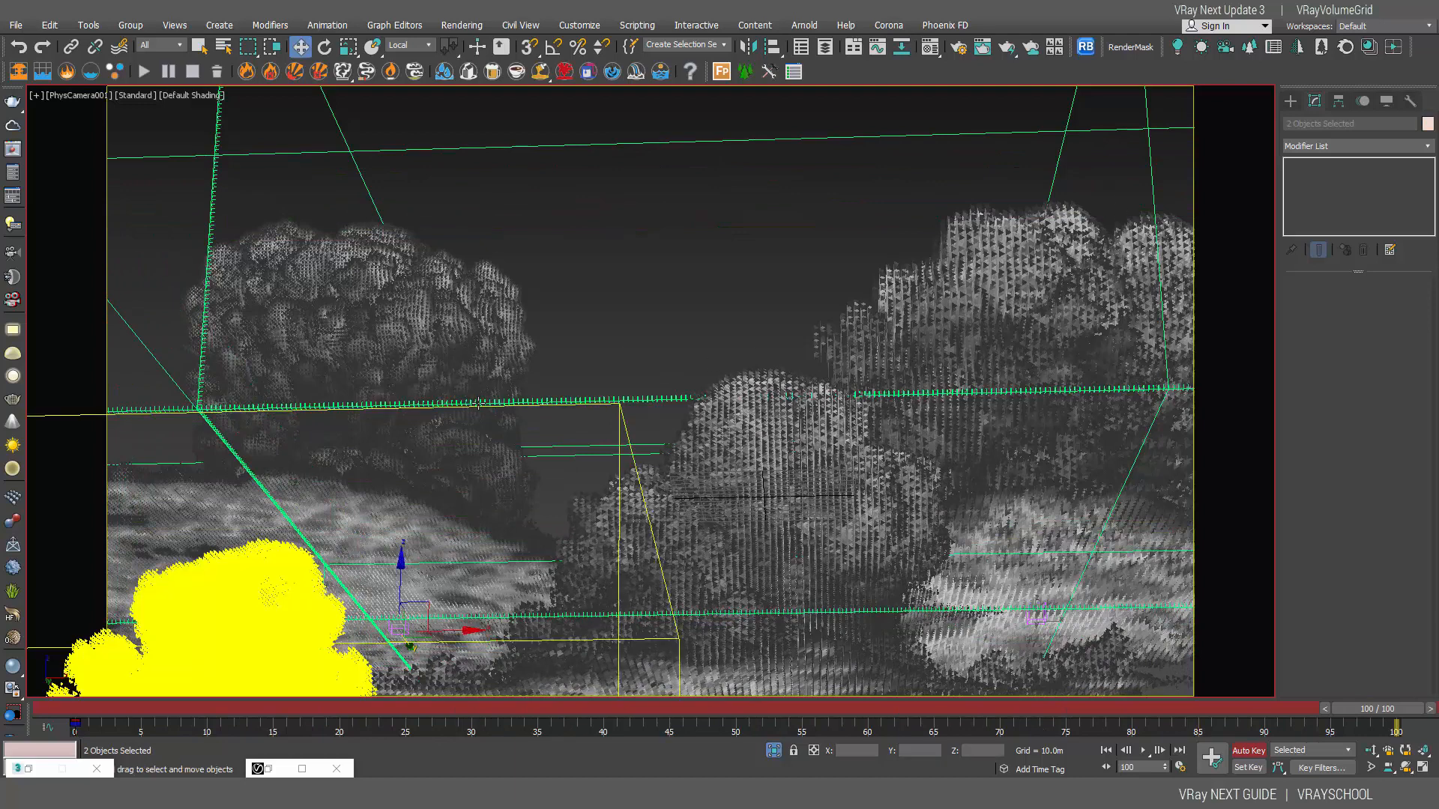
{"action": "left_click", "coordinate": [500, 403]}
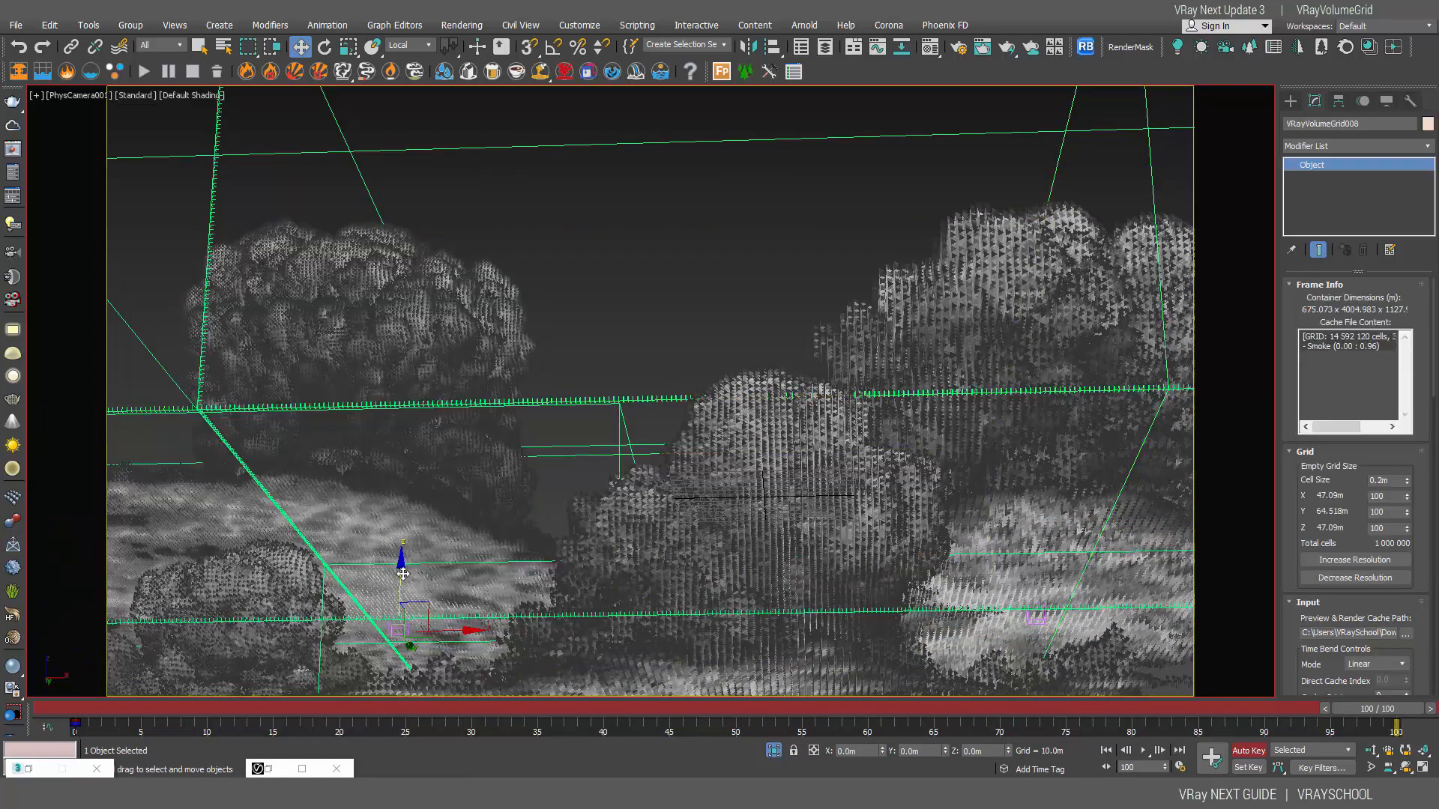
{"action": "left_click_drag", "start_coordinate": [405, 576], "coordinate": [405, 591]}
{"action": "left_click_drag", "start_coordinate": [454, 647], "coordinate": [396, 642]}
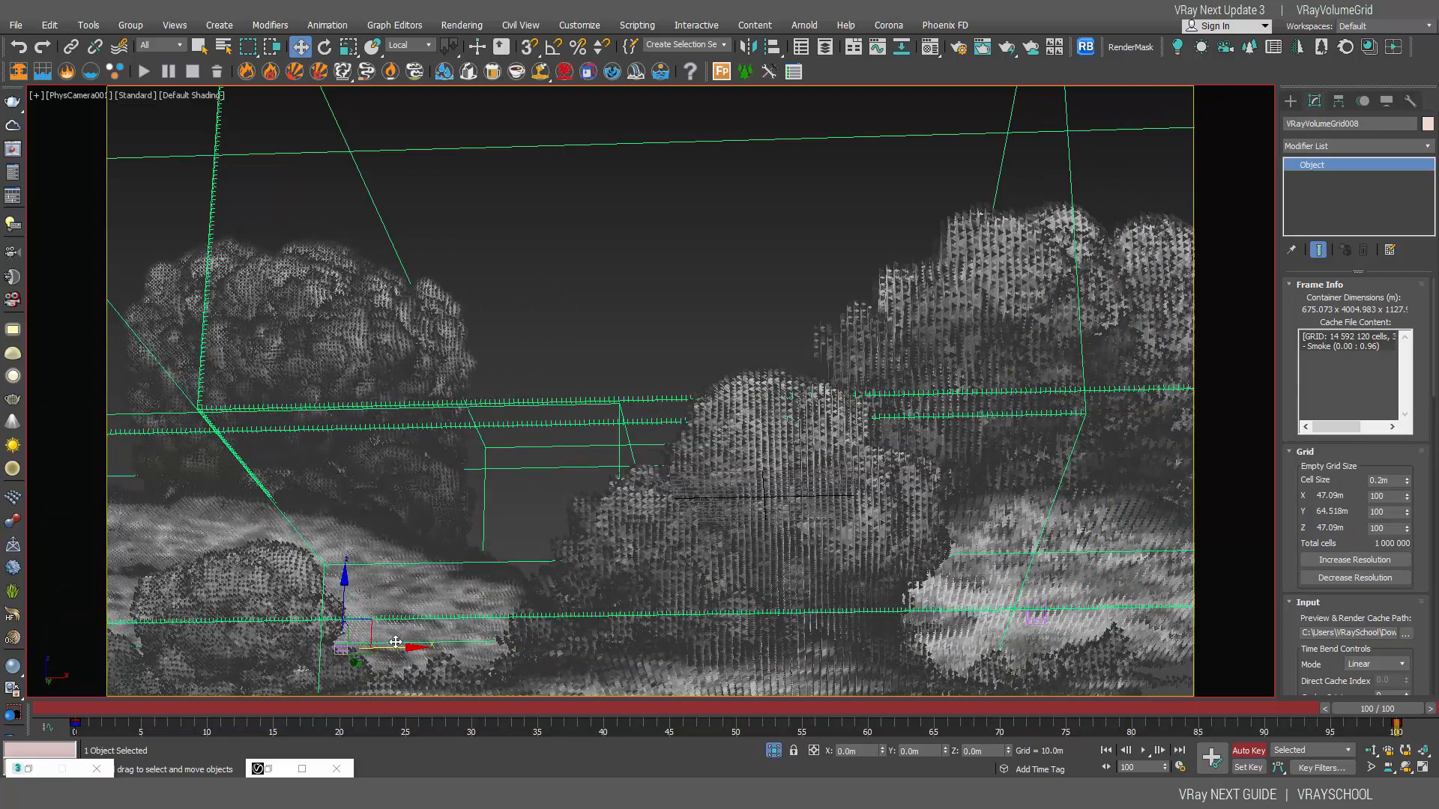
{"action": "left_click_drag", "start_coordinate": [64, 745], "coordinate": [1314, 709]}
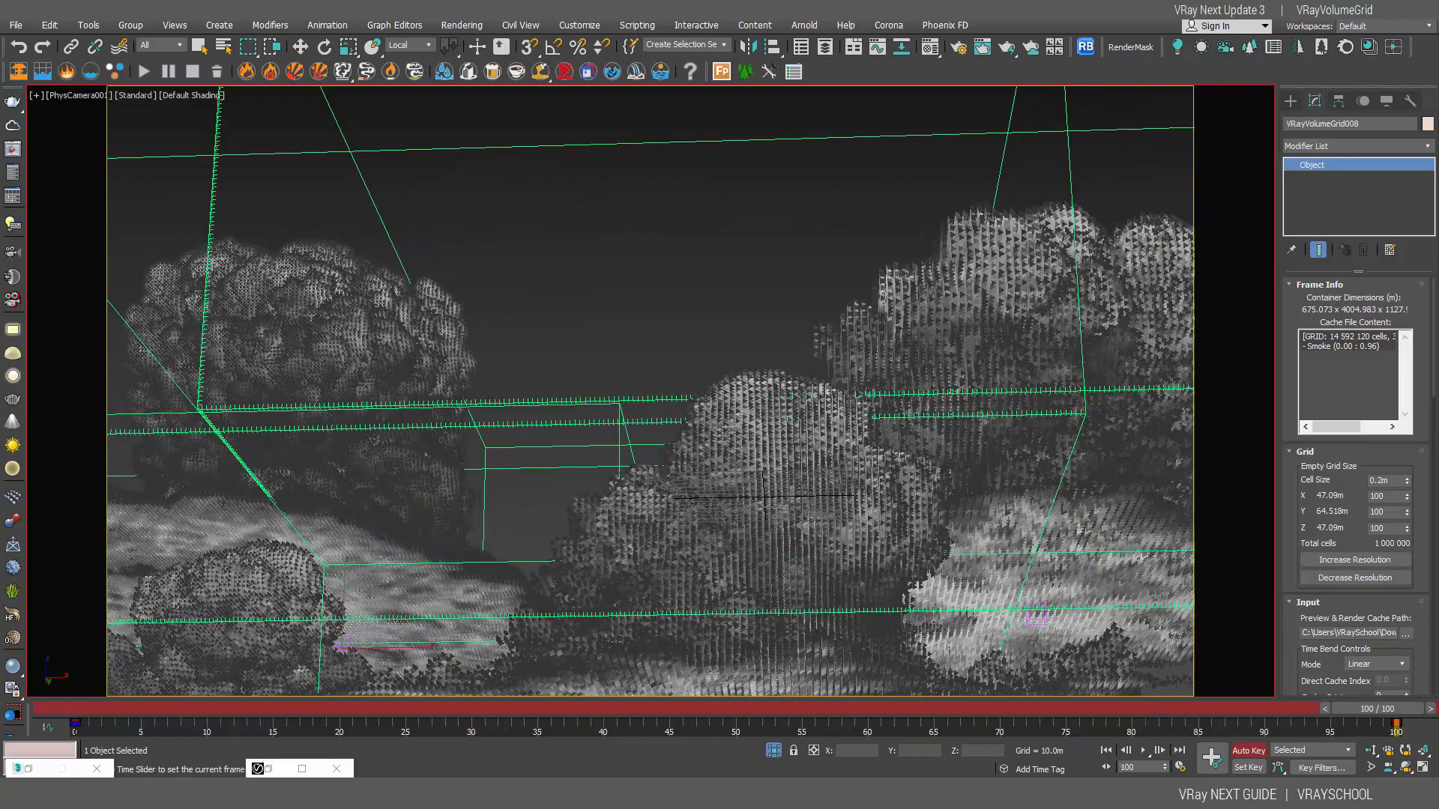
Select the right rear grid in perspective, move it left in X at frame 100, and return to the camera view.
{"action": "key", "text": "w"}
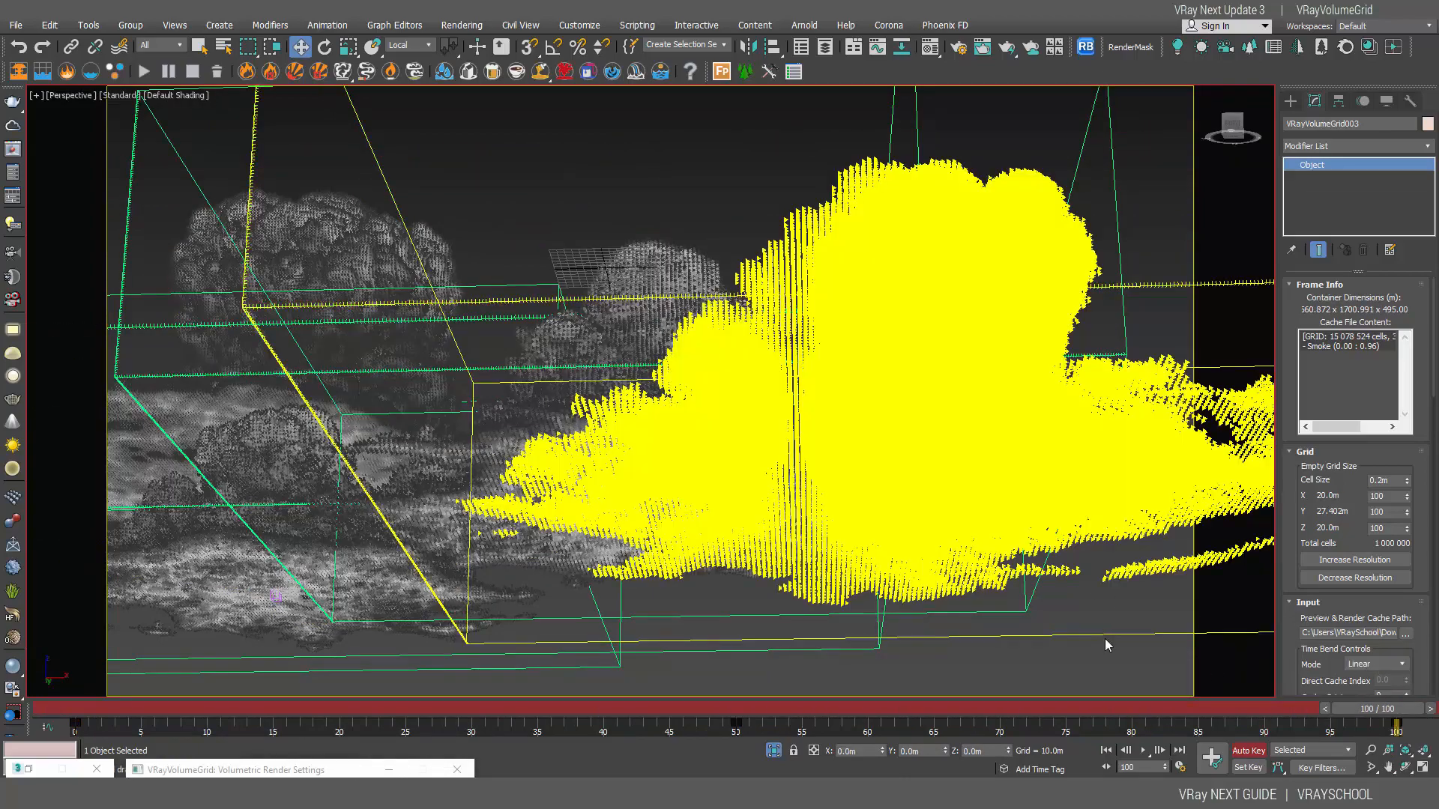
{"action": "left_click", "coordinate": [1097, 596]}
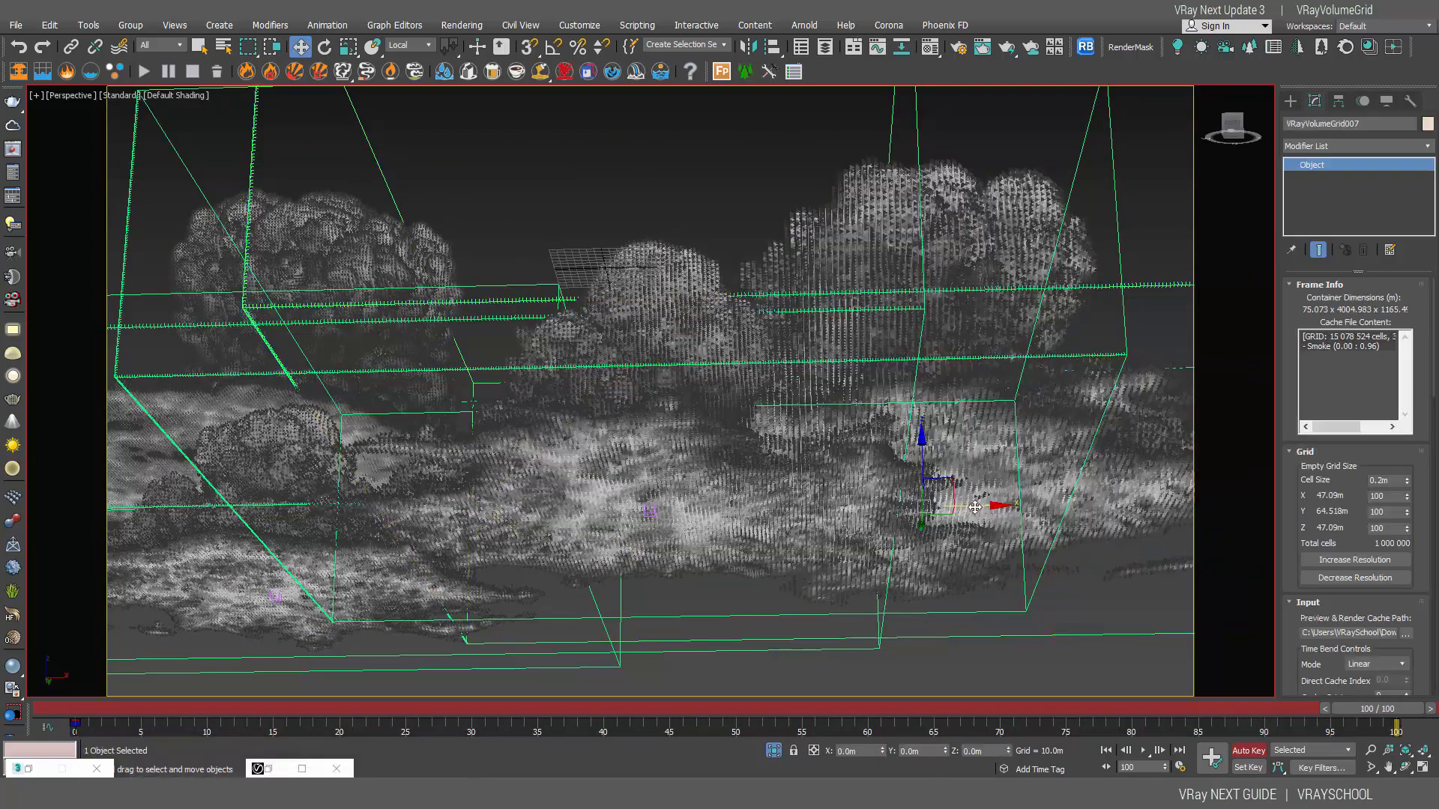
{"action": "left_click_drag", "start_coordinate": [973, 504], "coordinate": [849, 498]}
{"action": "key", "text": "c"}
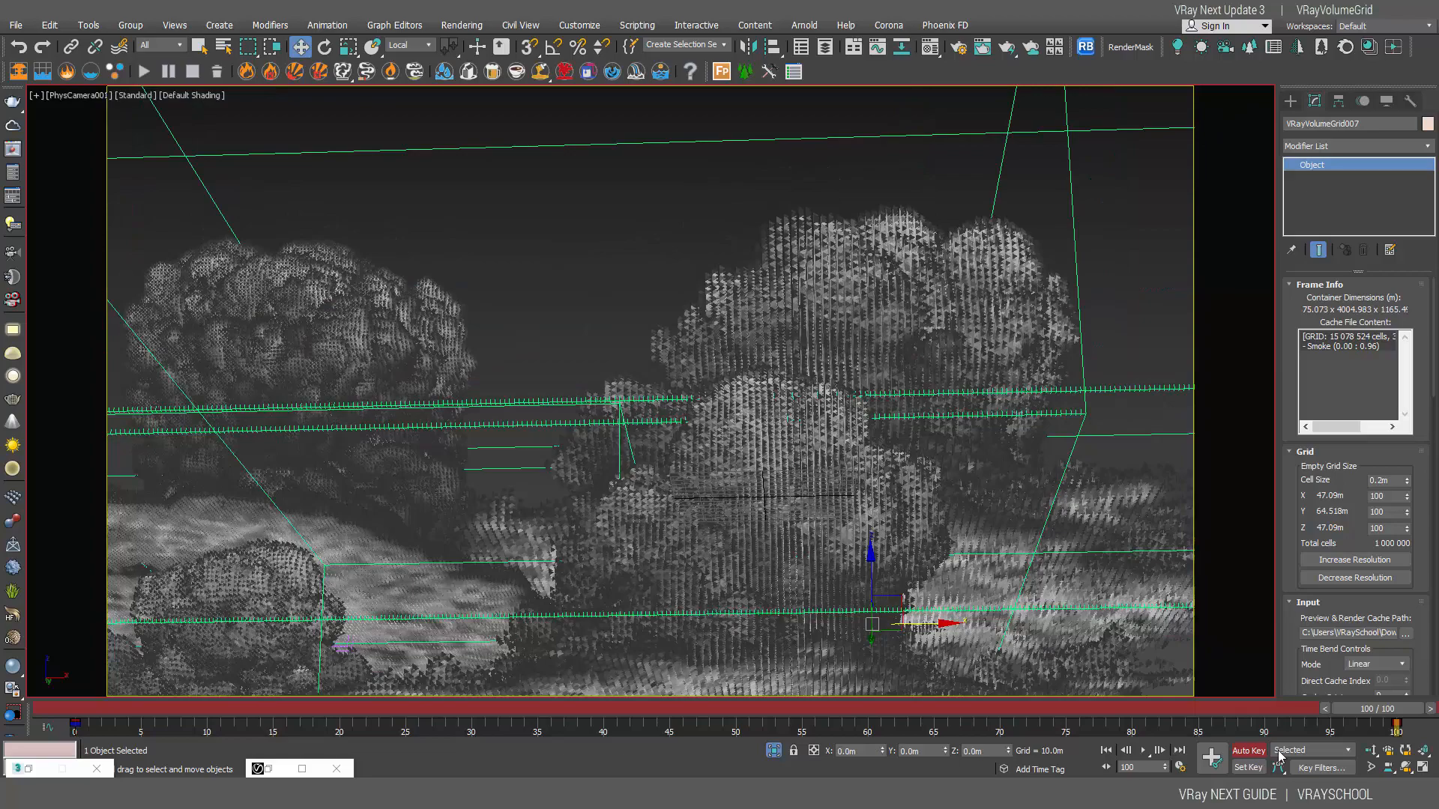
Turn off Auto Key and scrub from frame 0 to frame 100 to check the cloud animation.
{"action": "left_click", "coordinate": [1255, 752]}
{"action": "left_click_drag", "start_coordinate": [75, 714], "coordinate": [1402, 746]}
{"action": "key", "text": "w"}
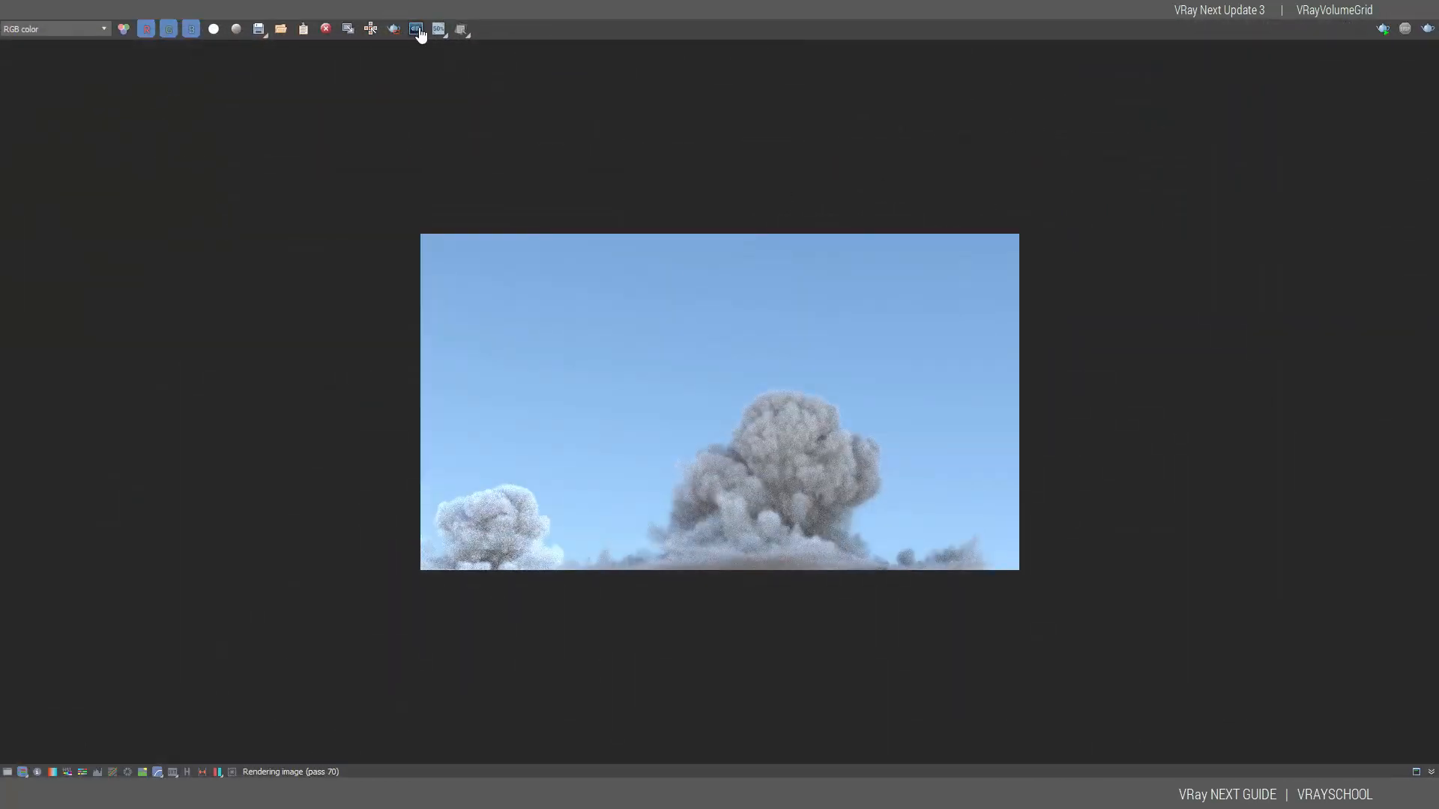
Start interactive rendering in the frame buffer, and scrub to frame 0 and back to frame 100 to compare the clouds.
{"action": "left_click", "coordinate": [1385, 29]}
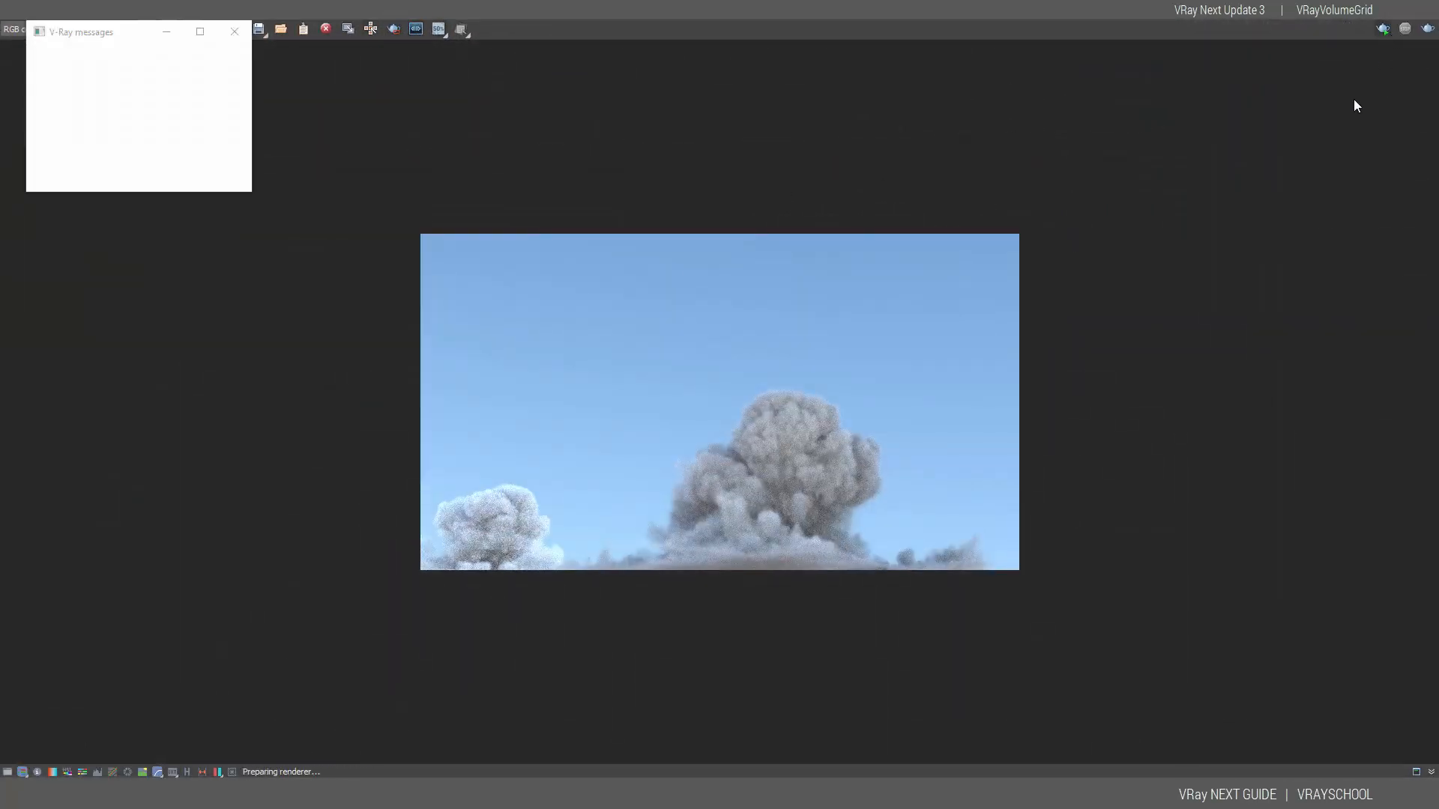
{"action": "left_click", "coordinate": [1387, 9]}
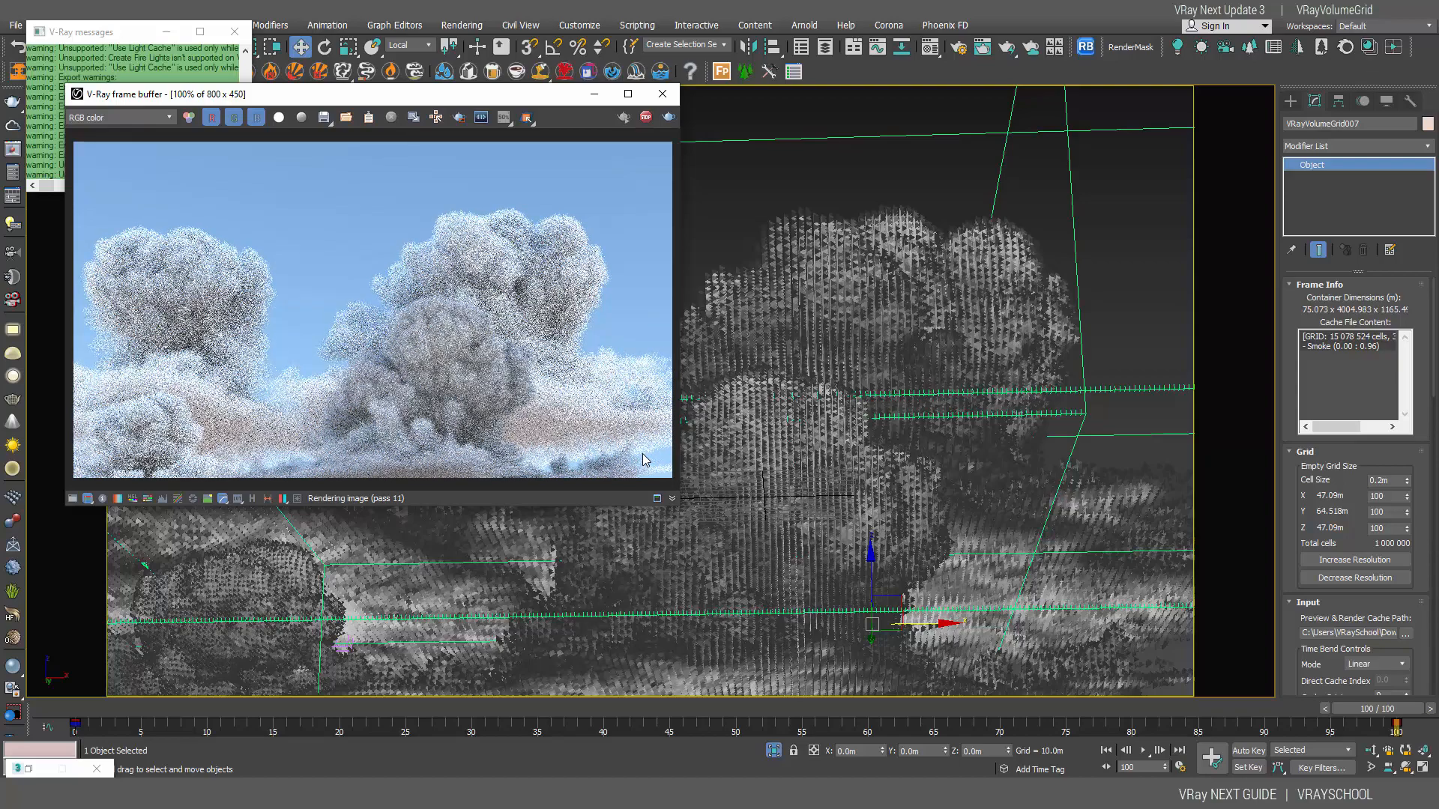
{"action": "left_click_drag", "start_coordinate": [1394, 709], "coordinate": [138, 633]}
{"action": "left_click_drag", "start_coordinate": [133, 708], "coordinate": [1412, 716]}
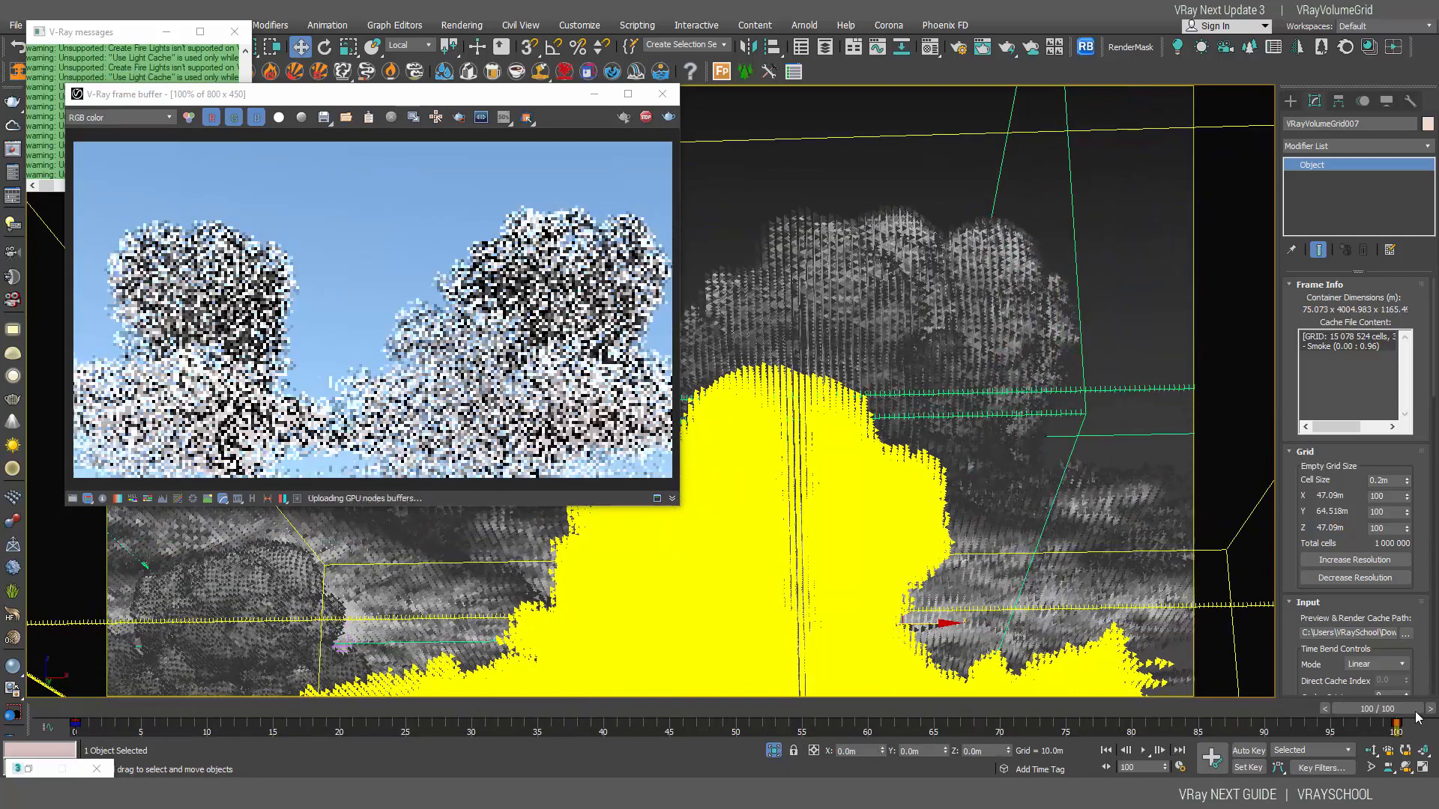